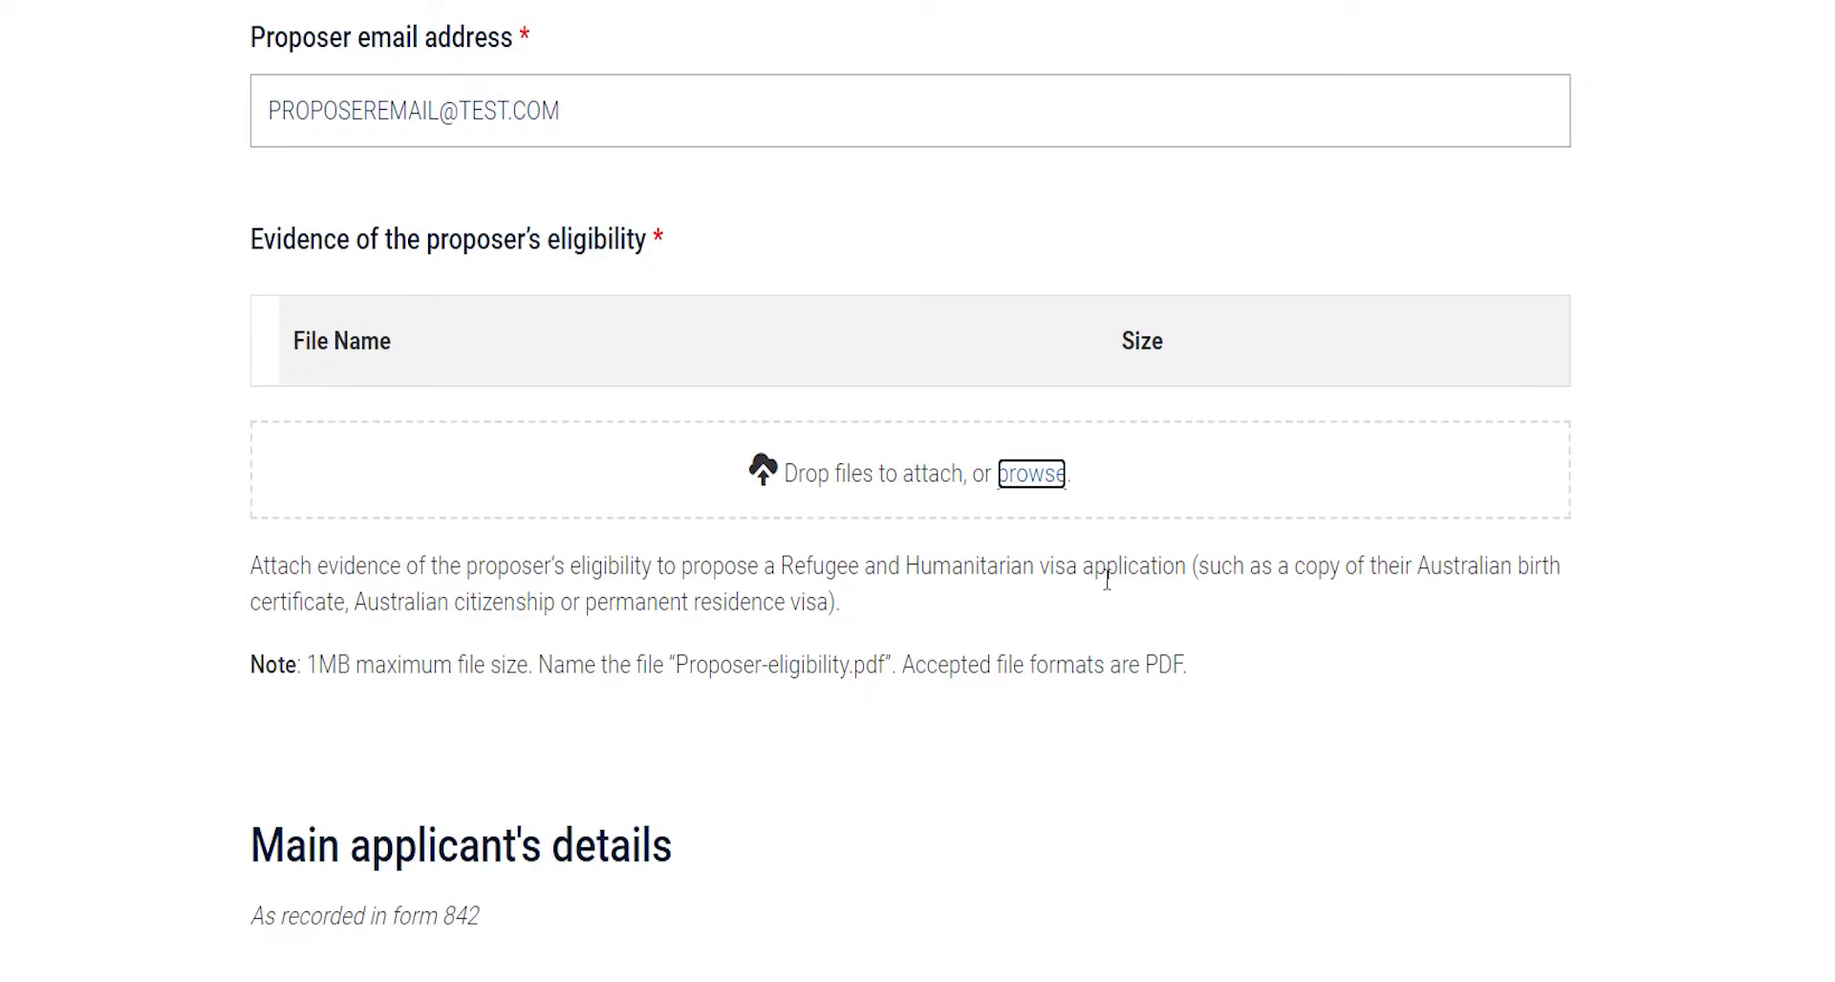
Step: Attach the PDF "AUSTRAILA EVIDENCE" from the Australia humanitarian visa folder as evidence of the proposer's eligibility
left_click_drag(364, 672, 306, 672)
left_click(1027, 483)
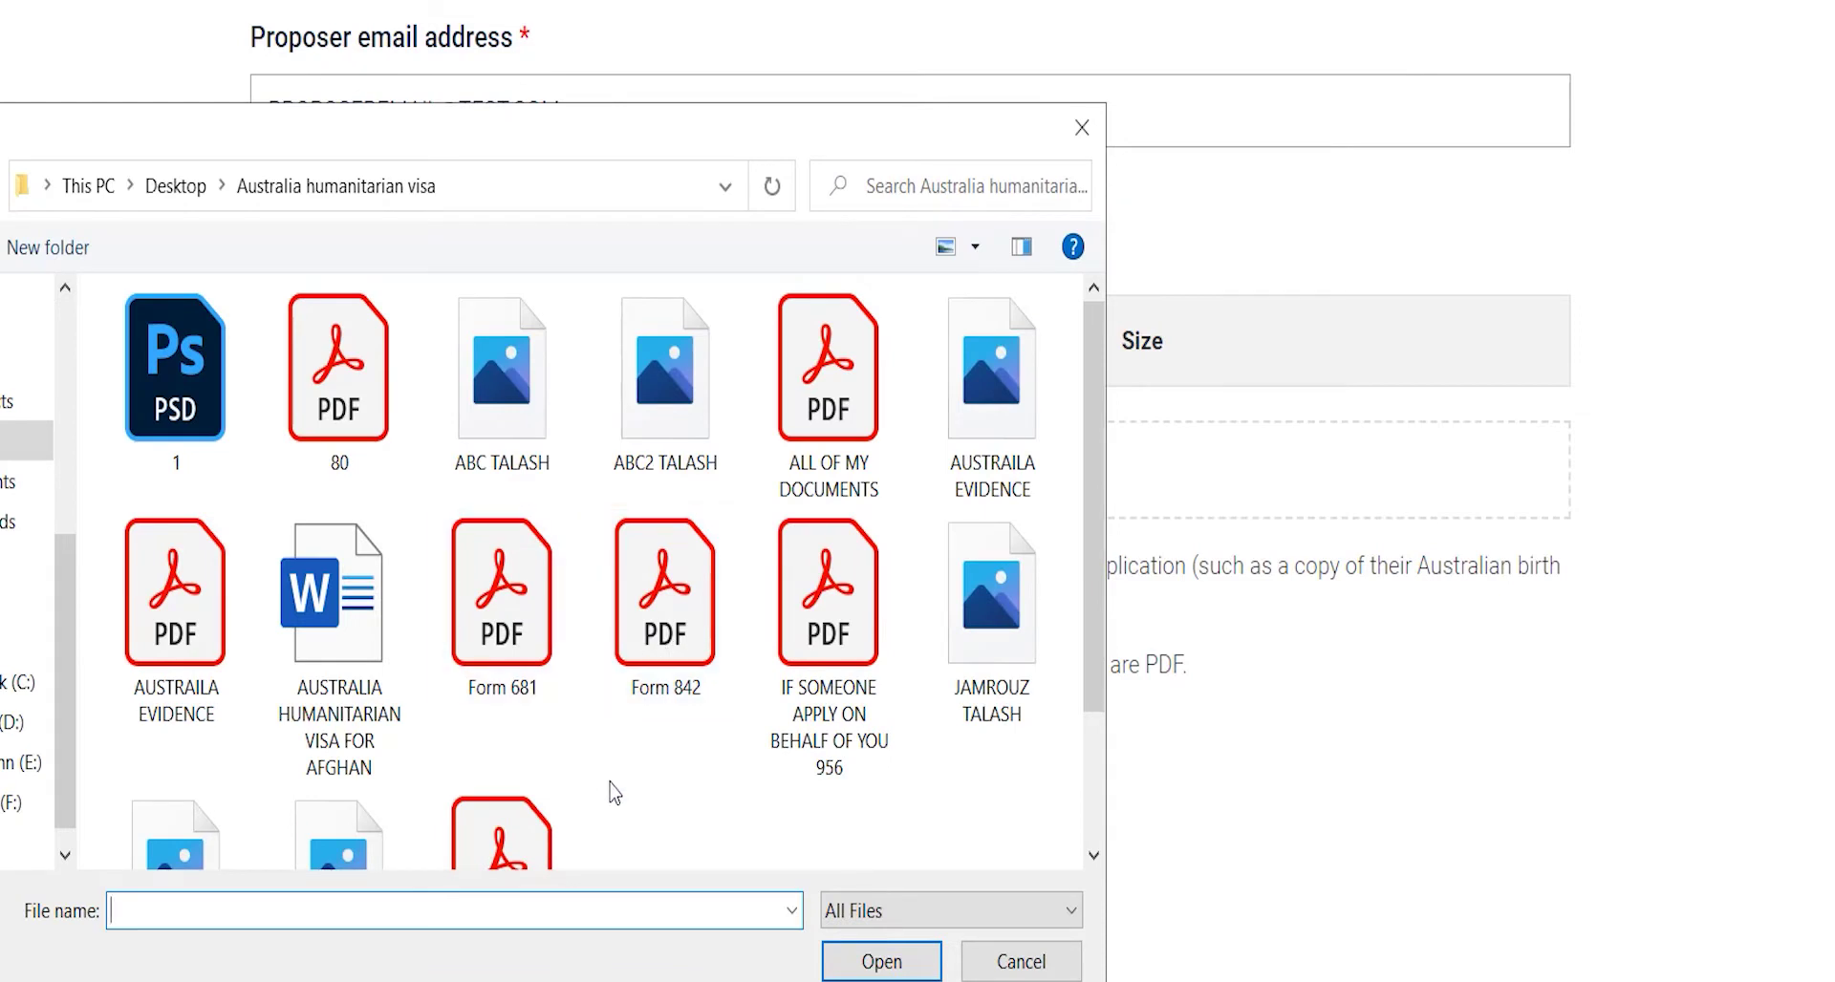
scroll(606, 788, "down", 2)
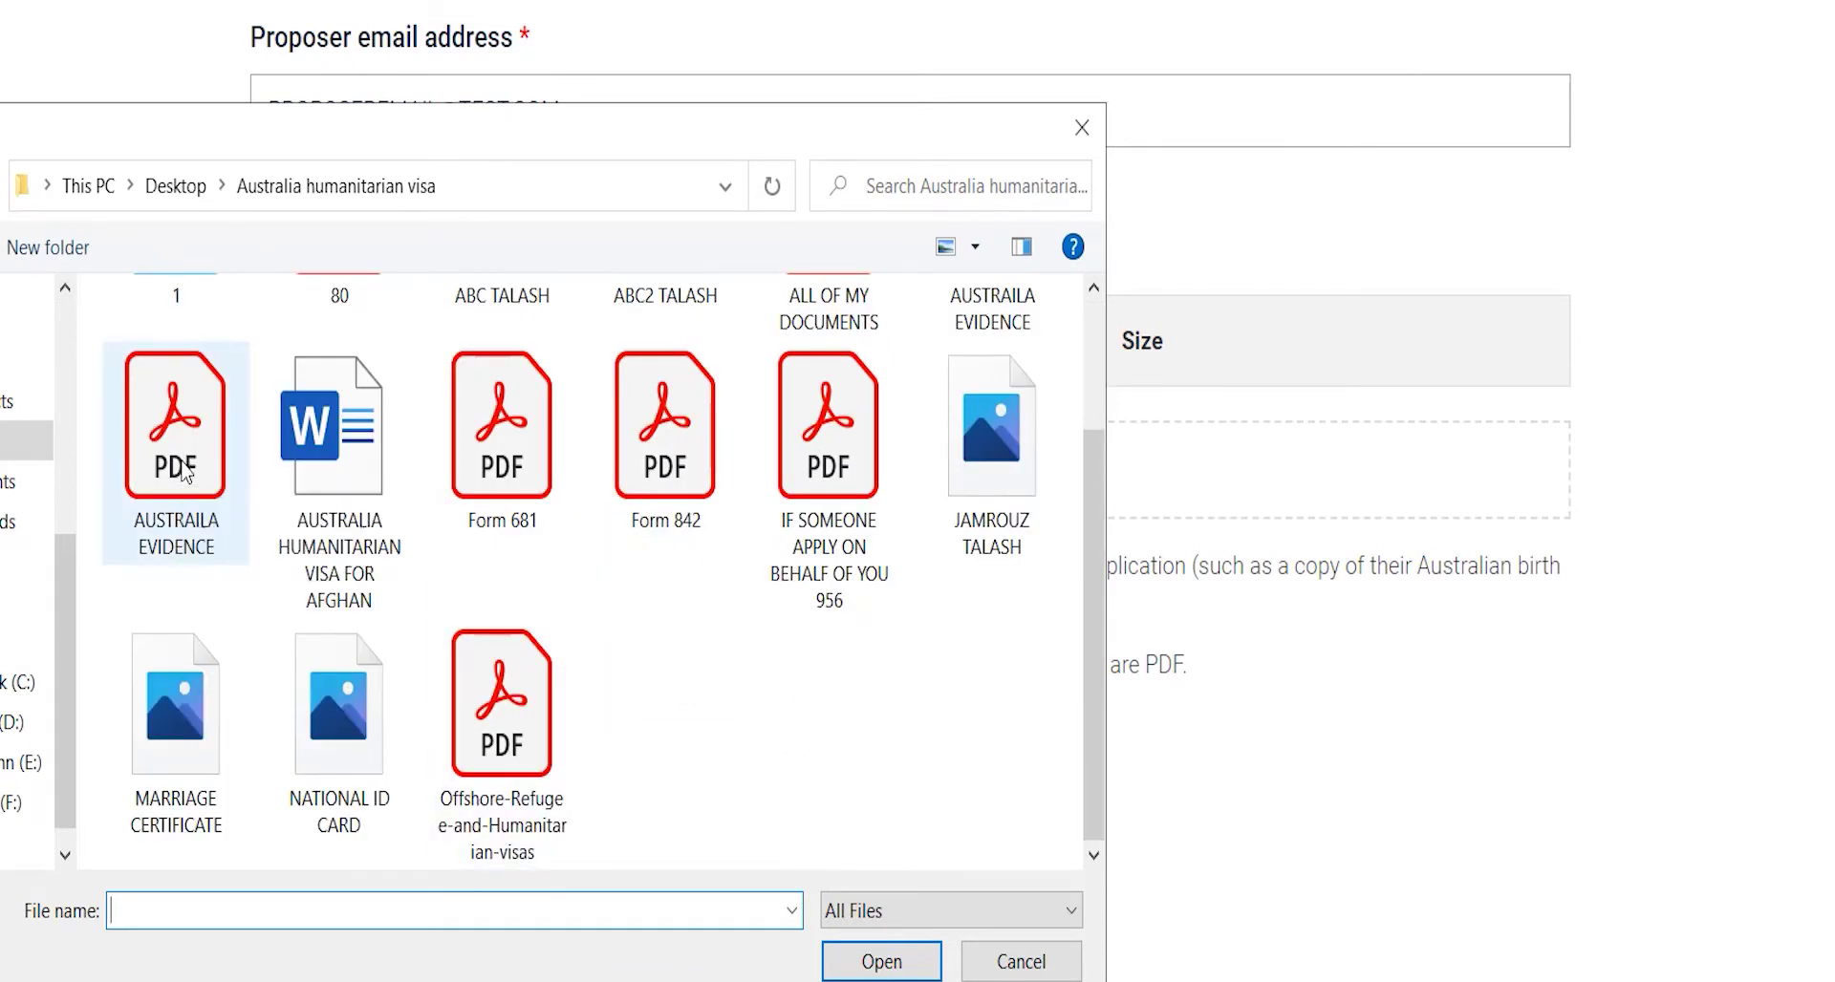
left_click(220, 554)
left_click(881, 961)
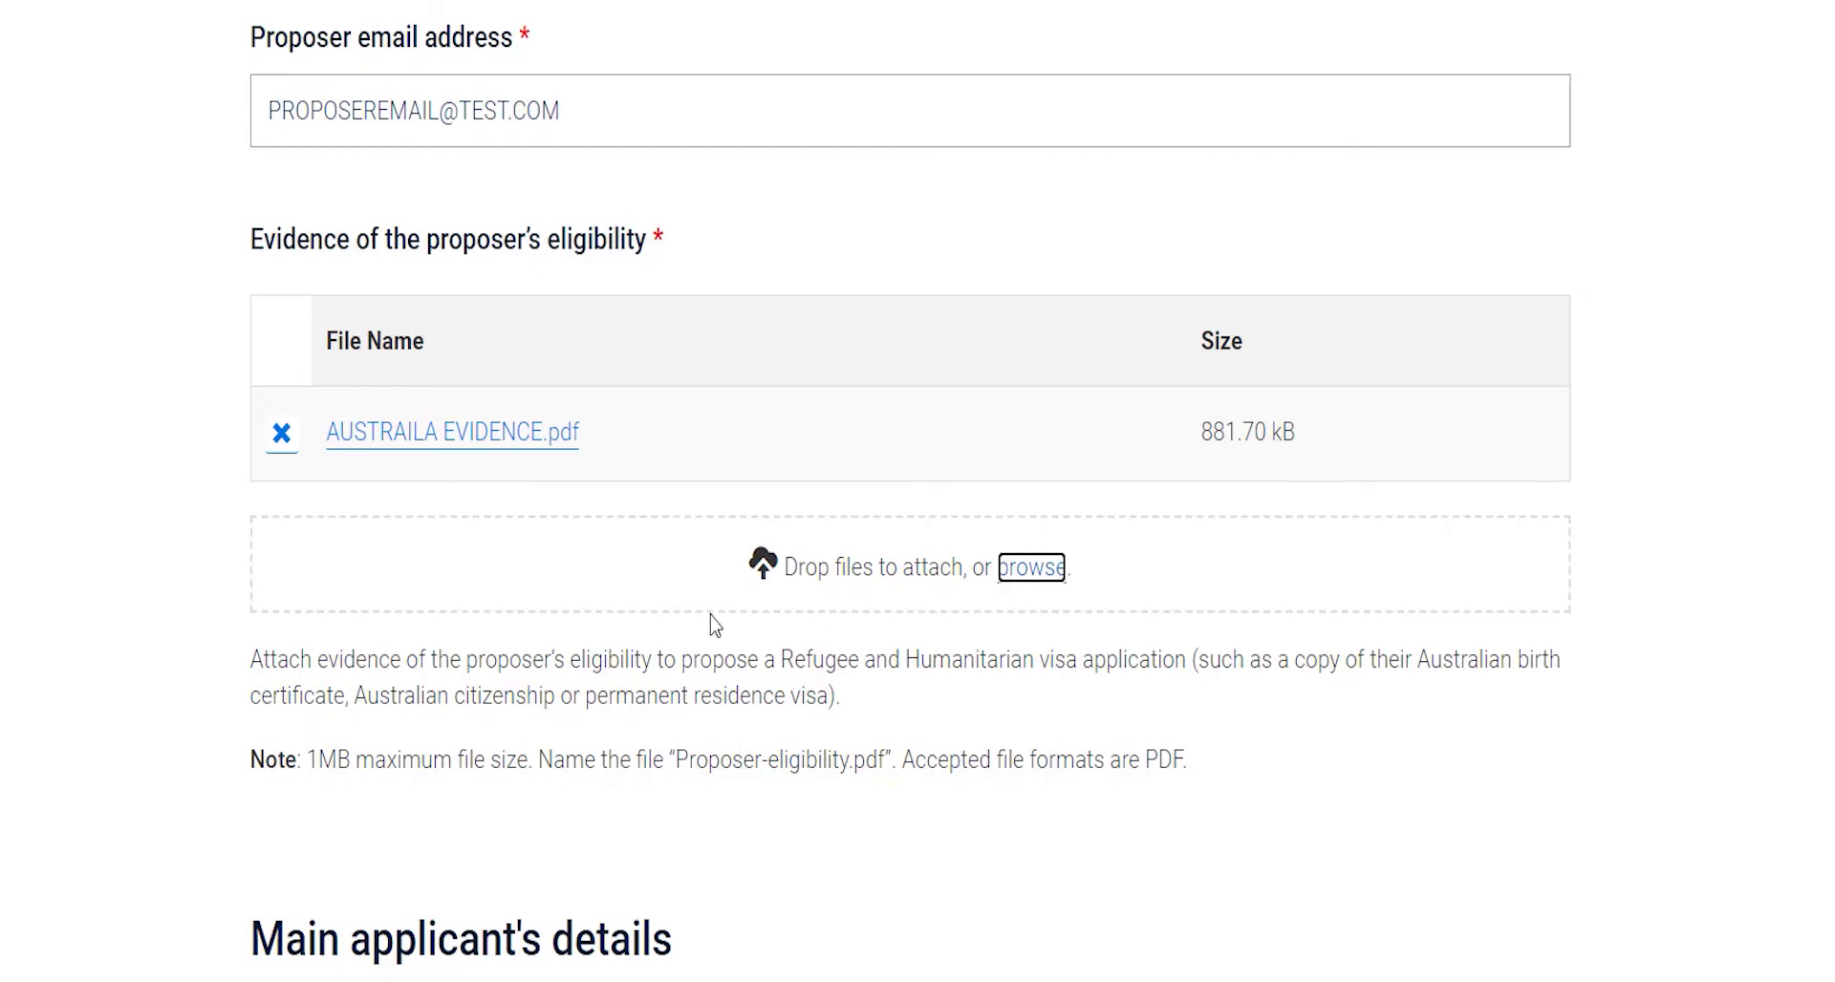
Step: Review the proposer's details, from family name through relationship and email address to the attached eligibility evidence and its file requirements
scroll(708, 622, "down", 5)
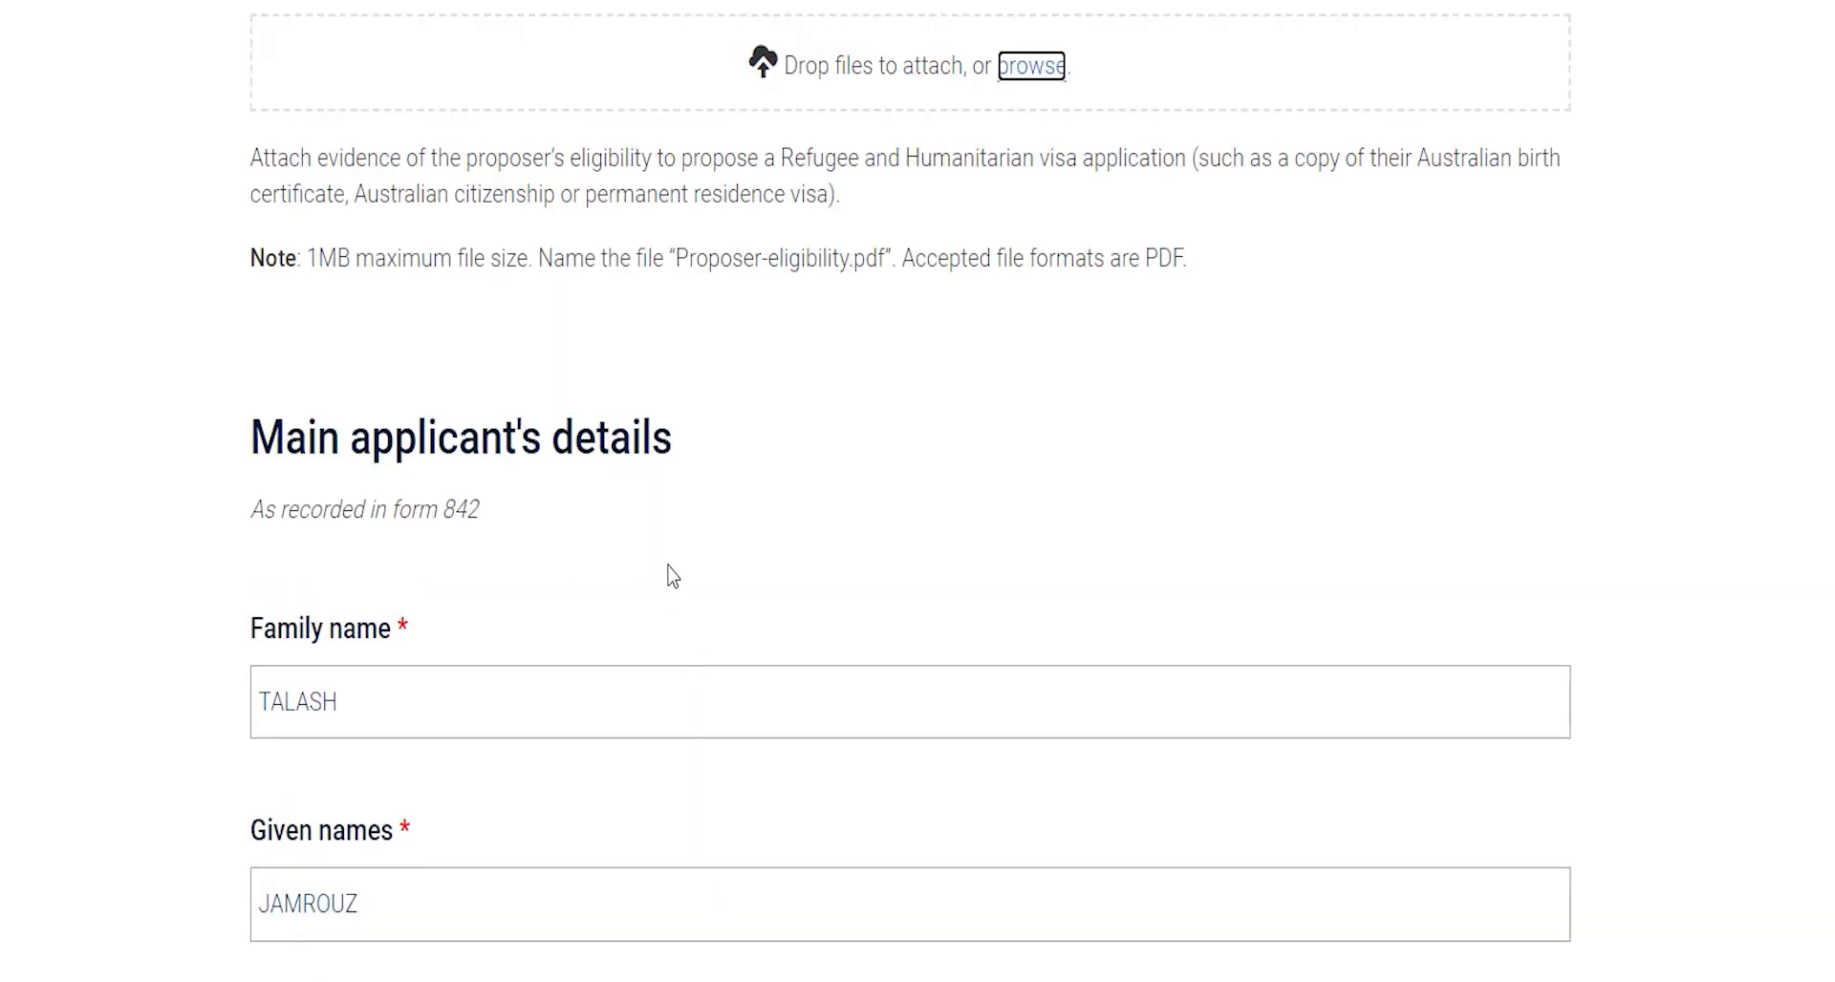
scroll(669, 574, "up", 5)
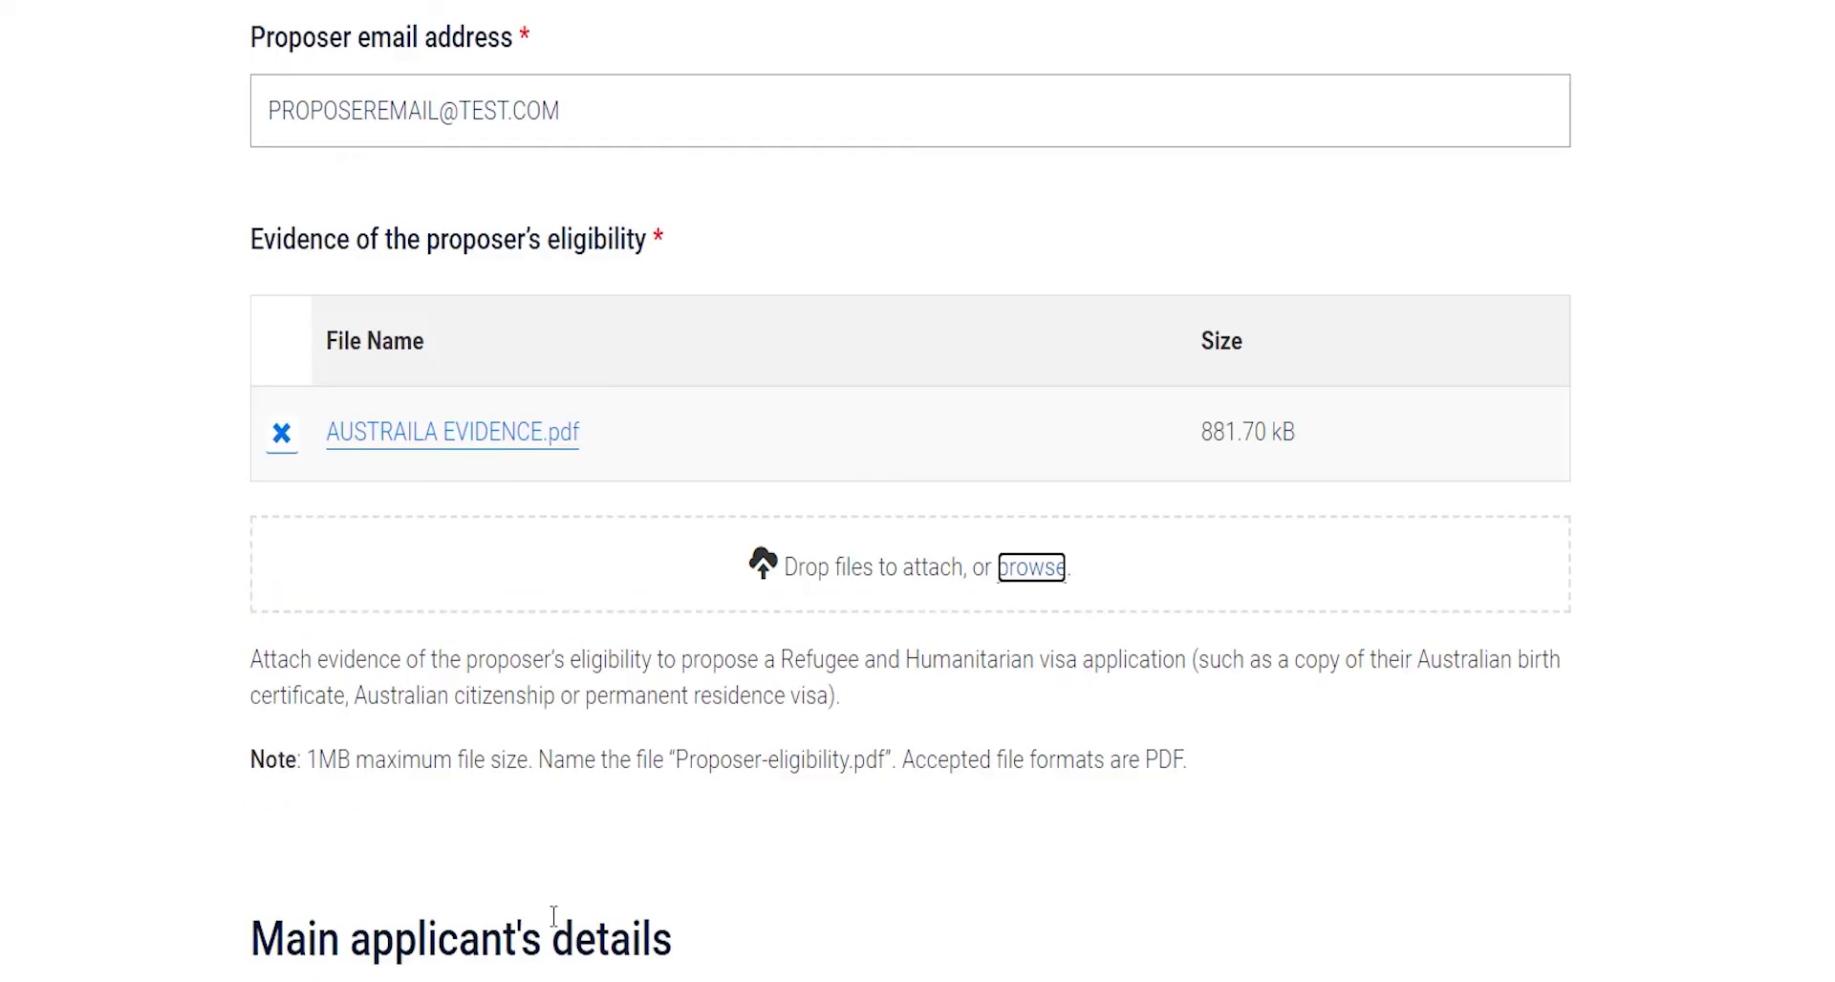
scroll(745, 563, "up", 13)
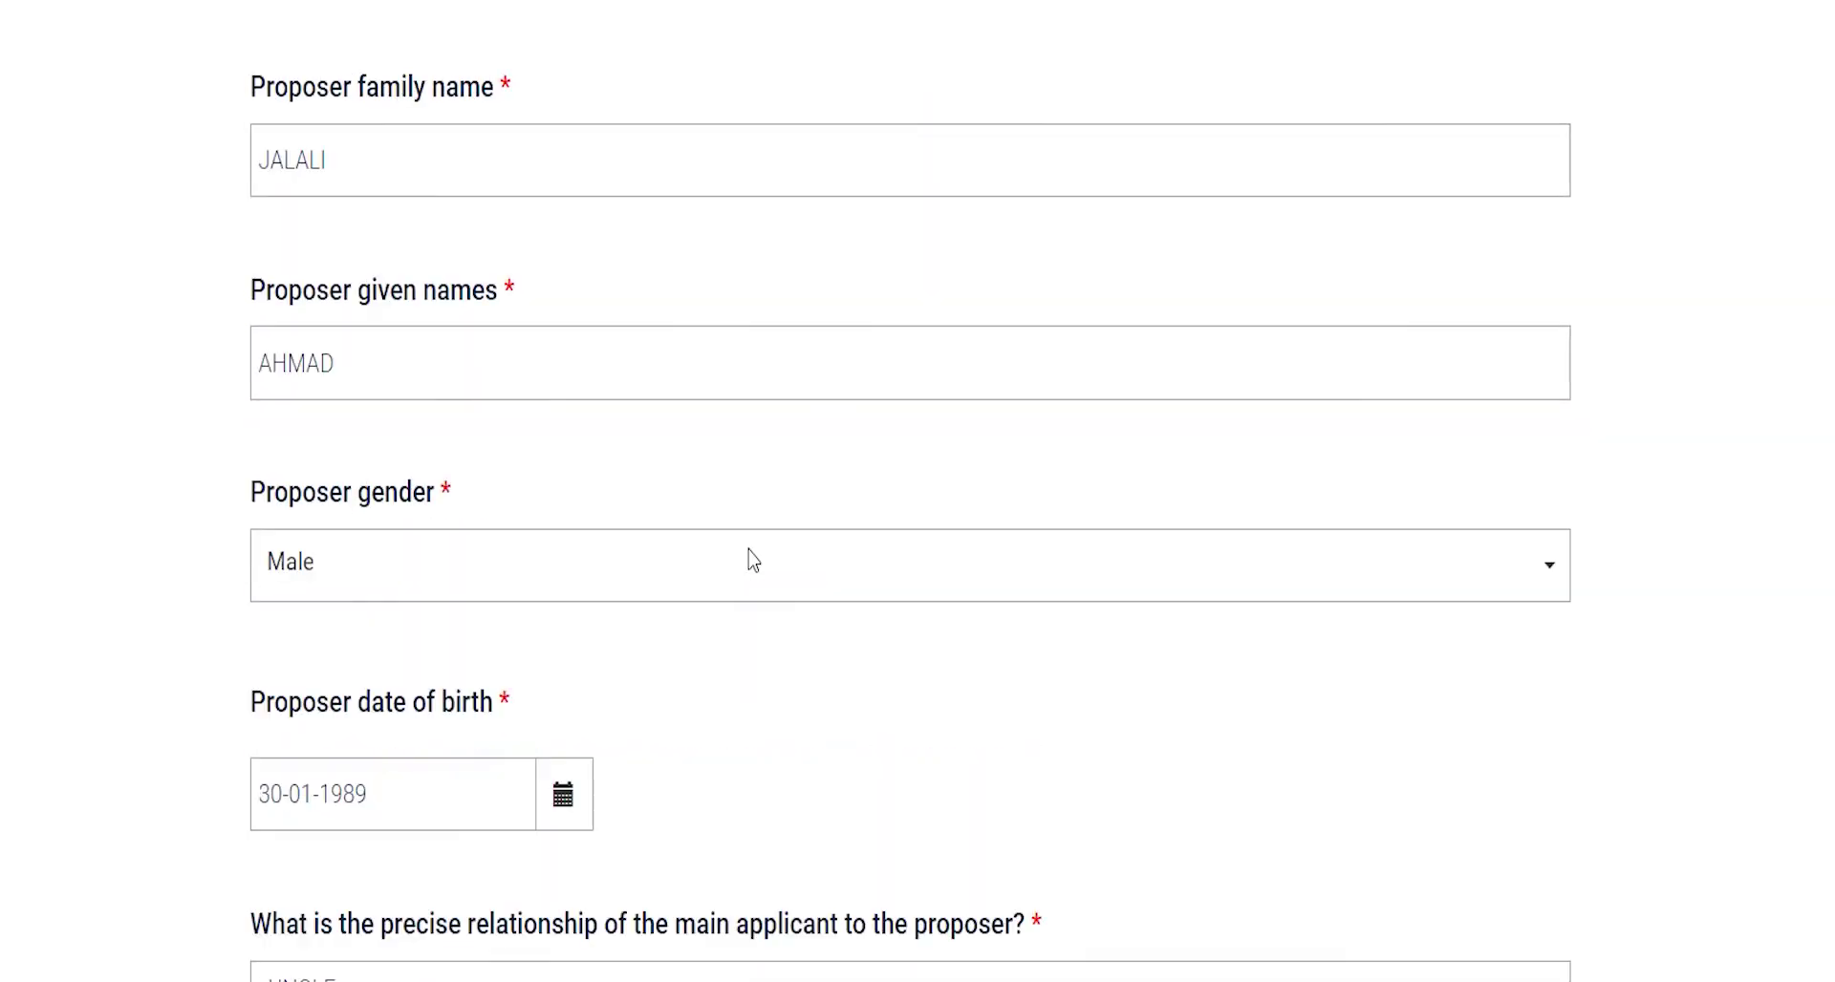
scroll(592, 535, "up", 3)
scroll(839, 507, "down", 8)
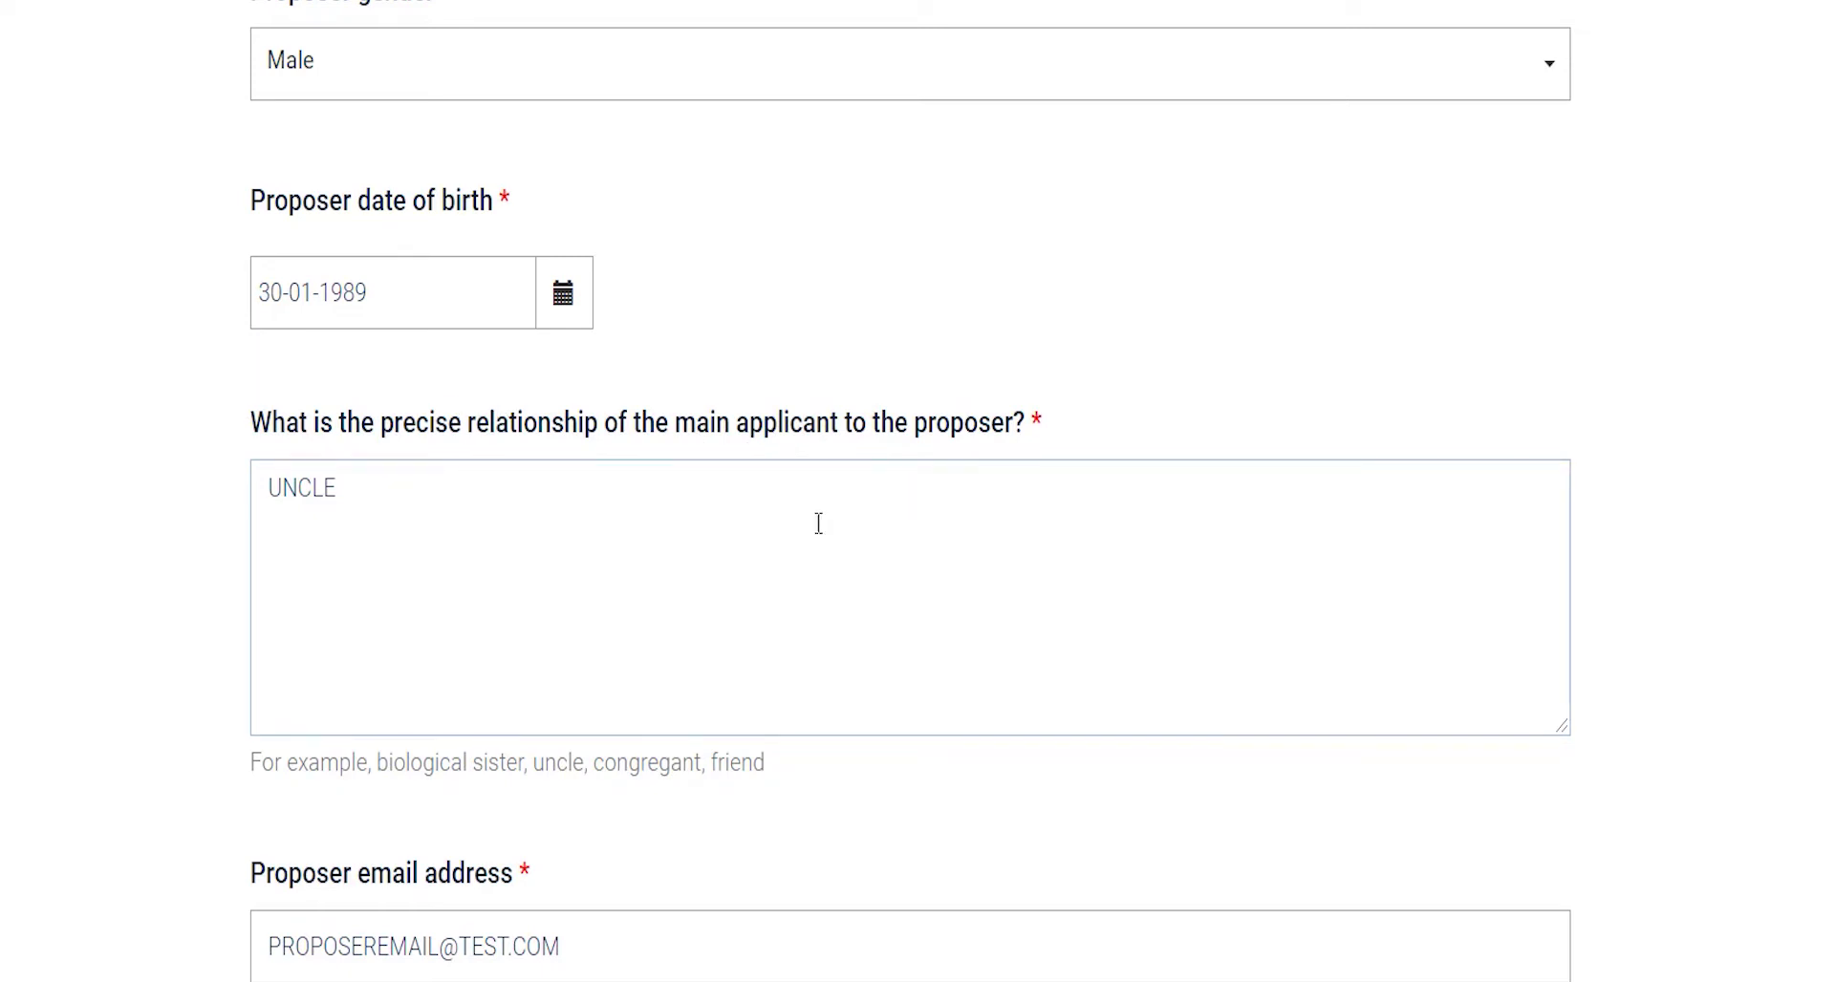
scroll(637, 508, "down", 2)
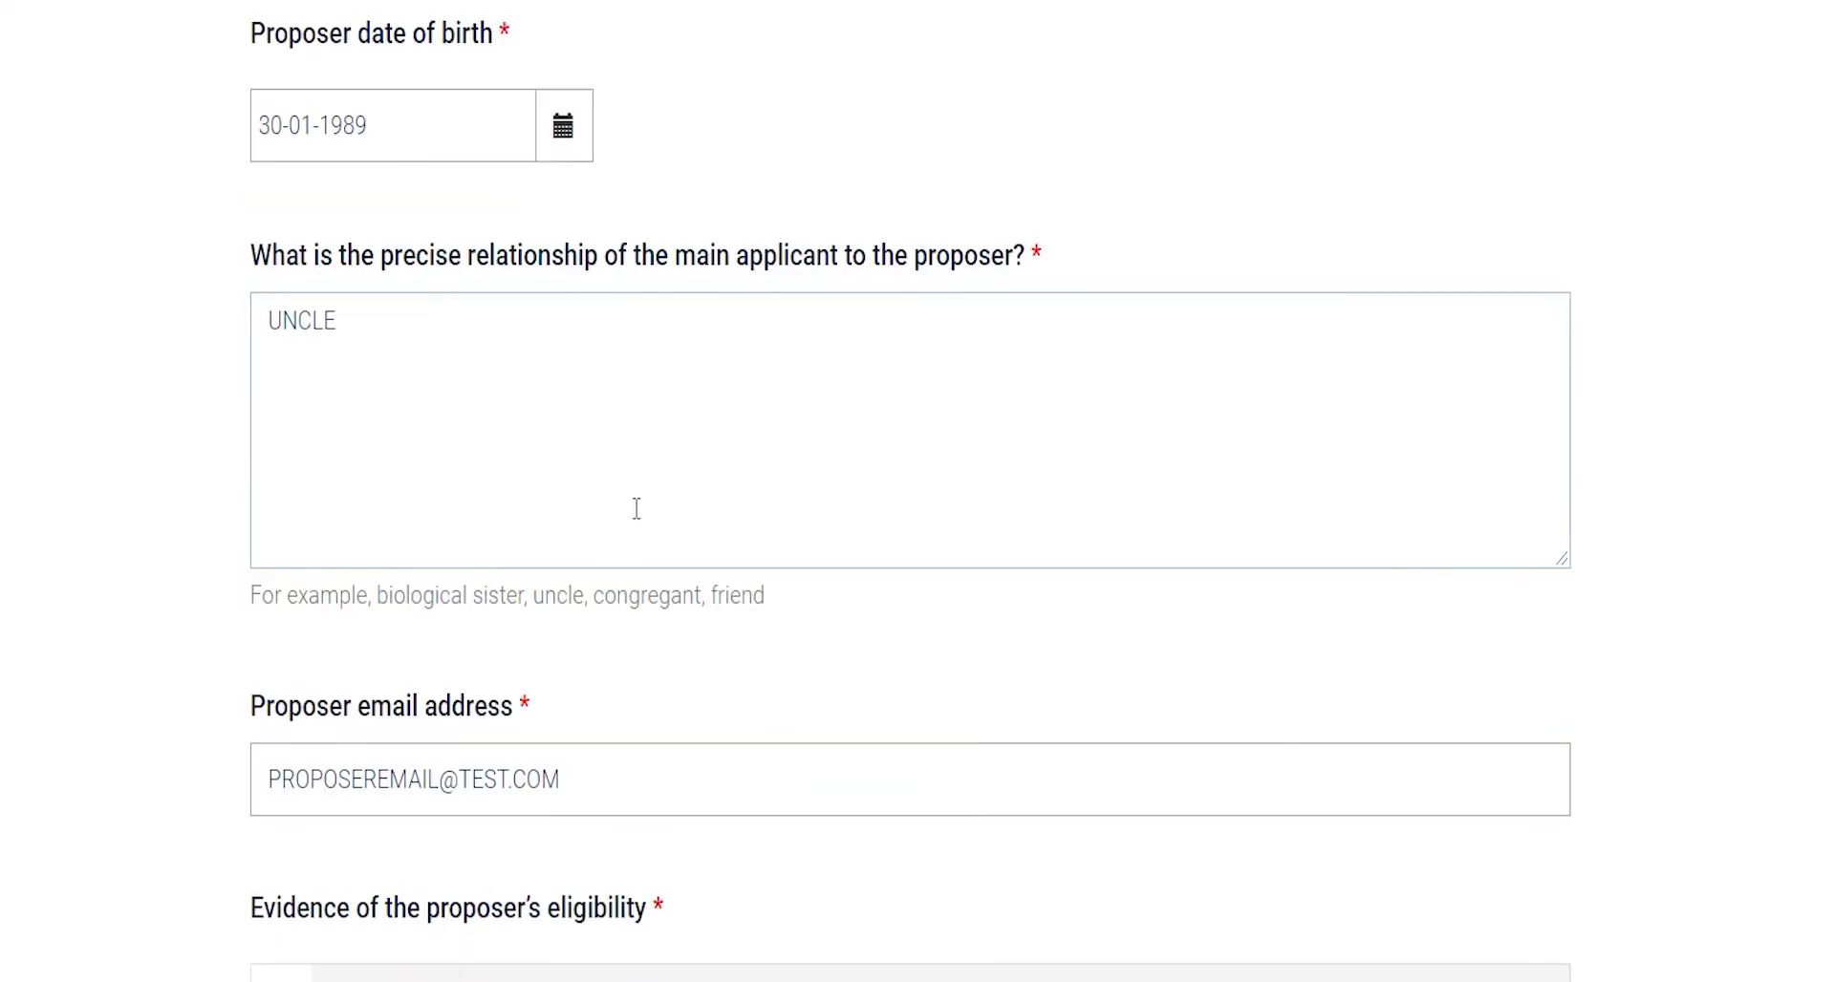
scroll(826, 471, "down", 2)
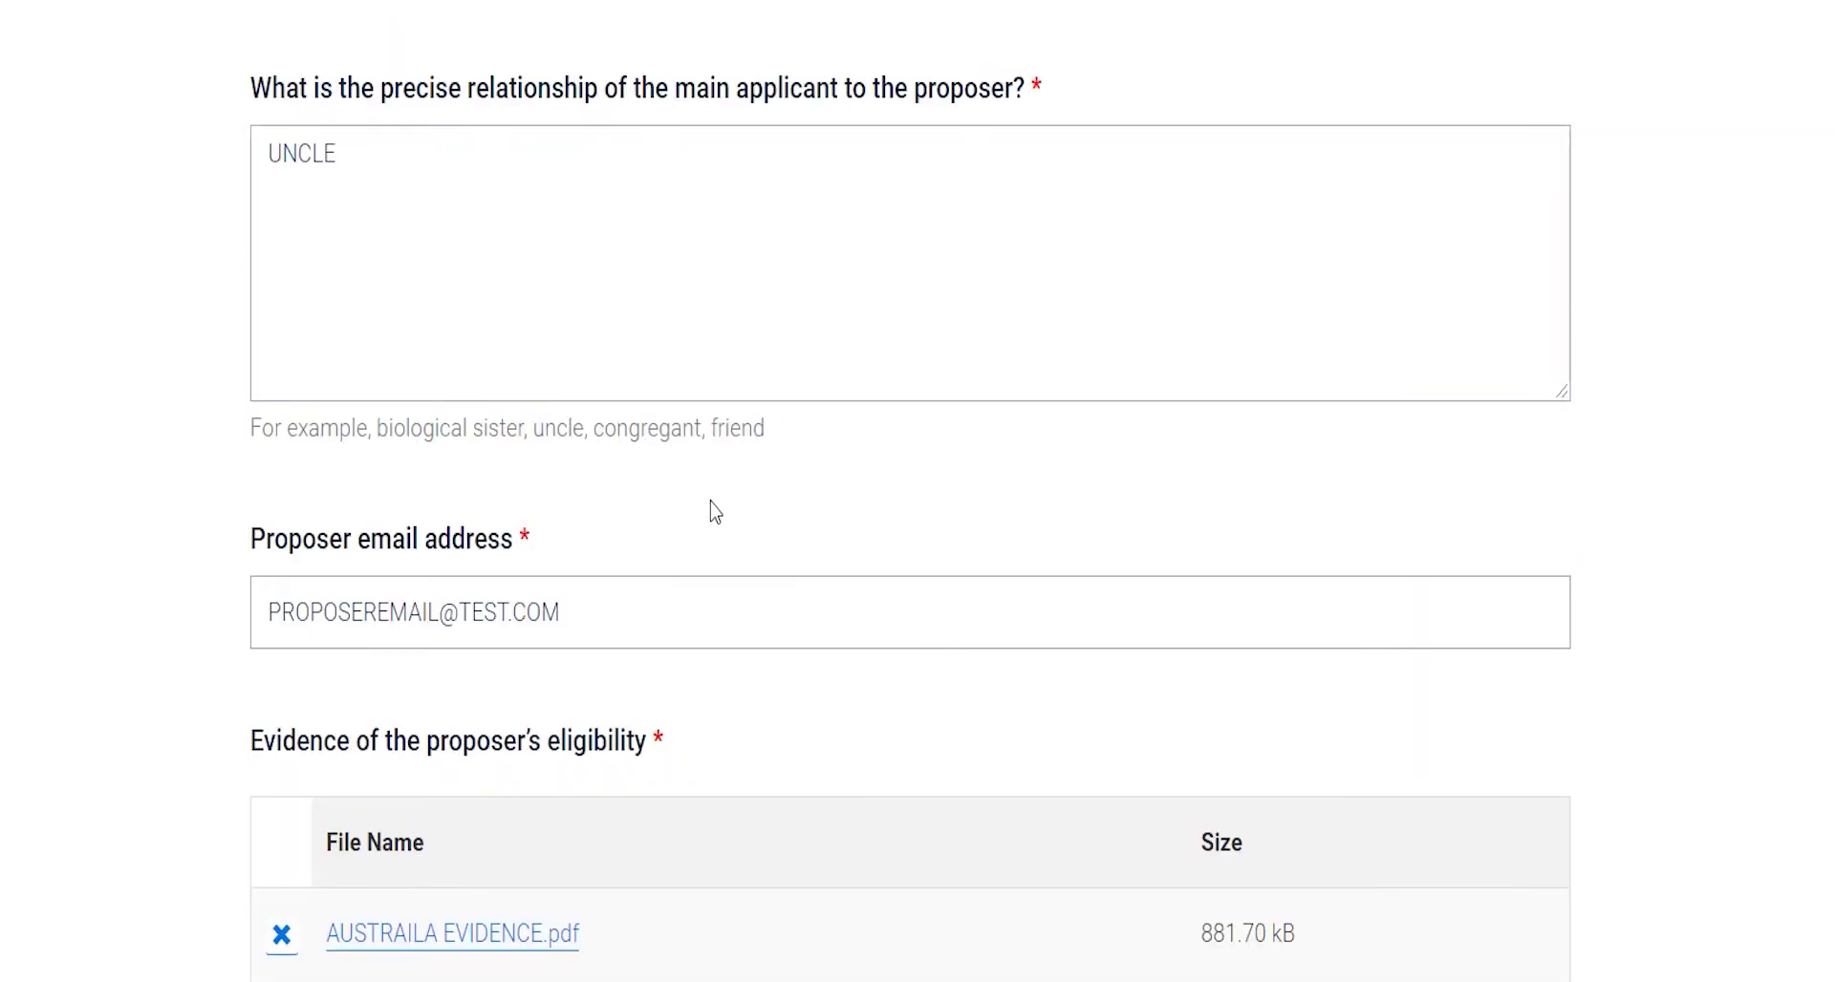
scroll(715, 513, "down", 2)
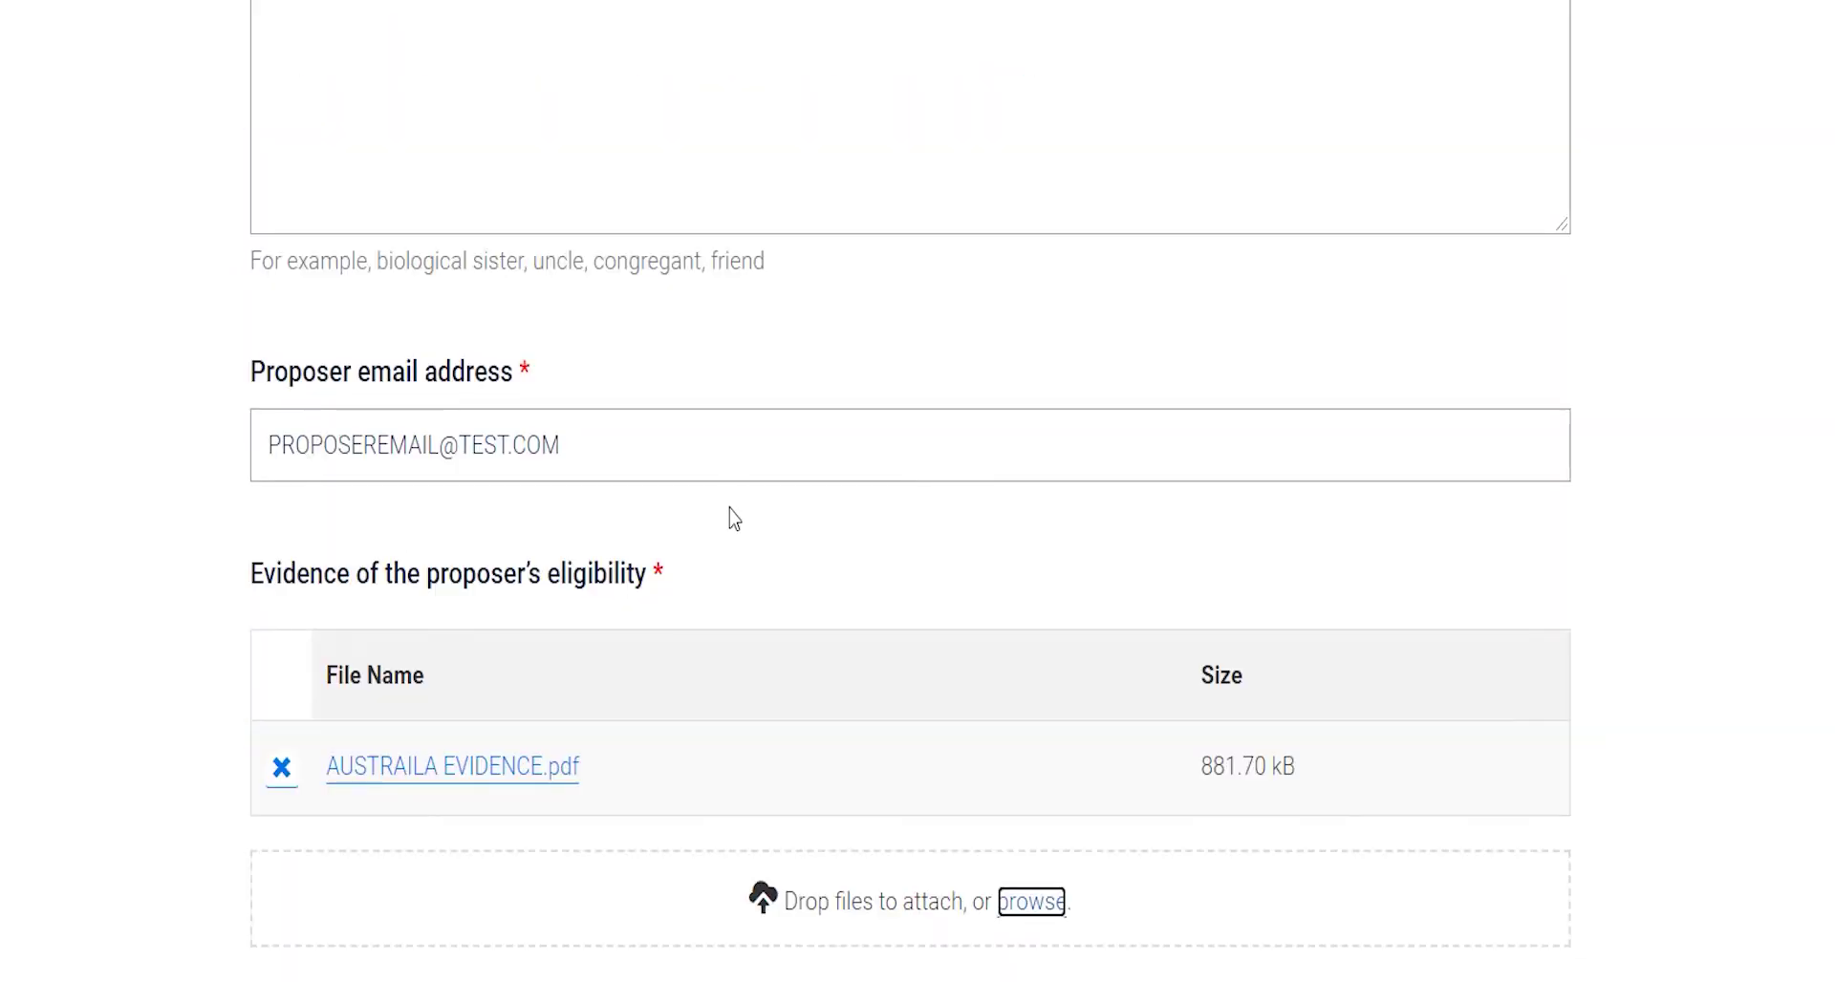
scroll(726, 550, "down", 2)
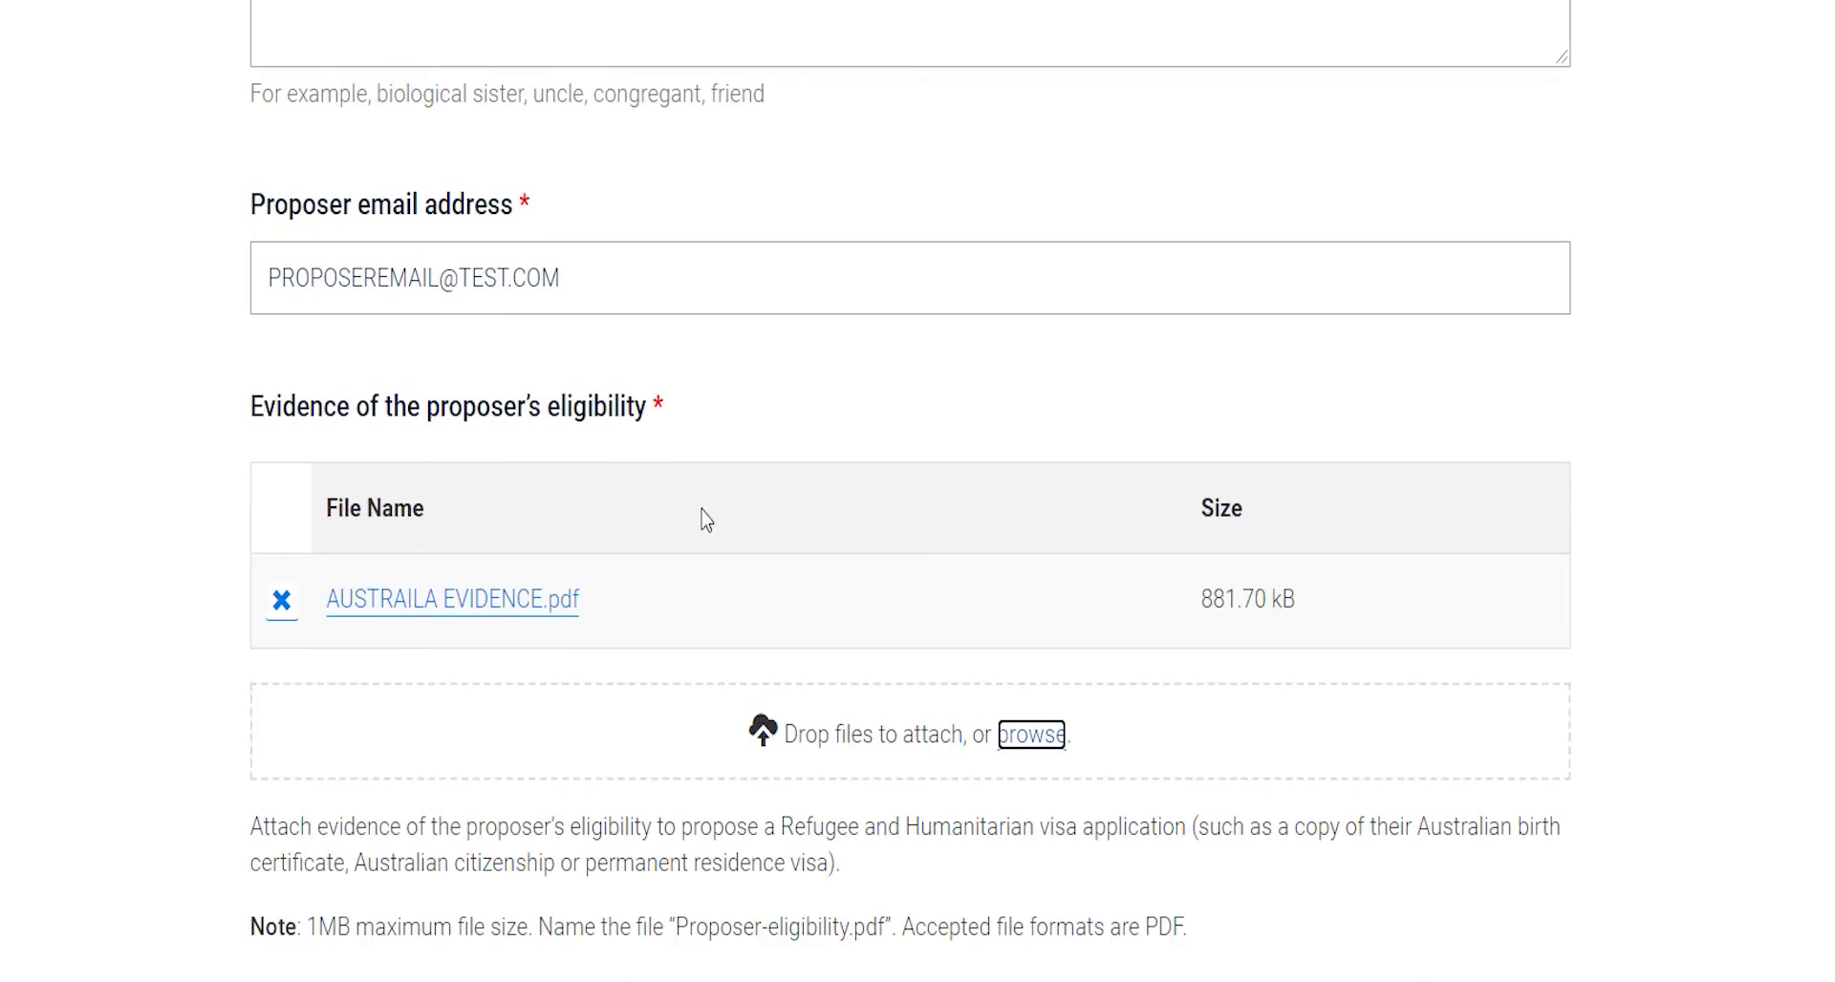
scroll(703, 496, "down", 4)
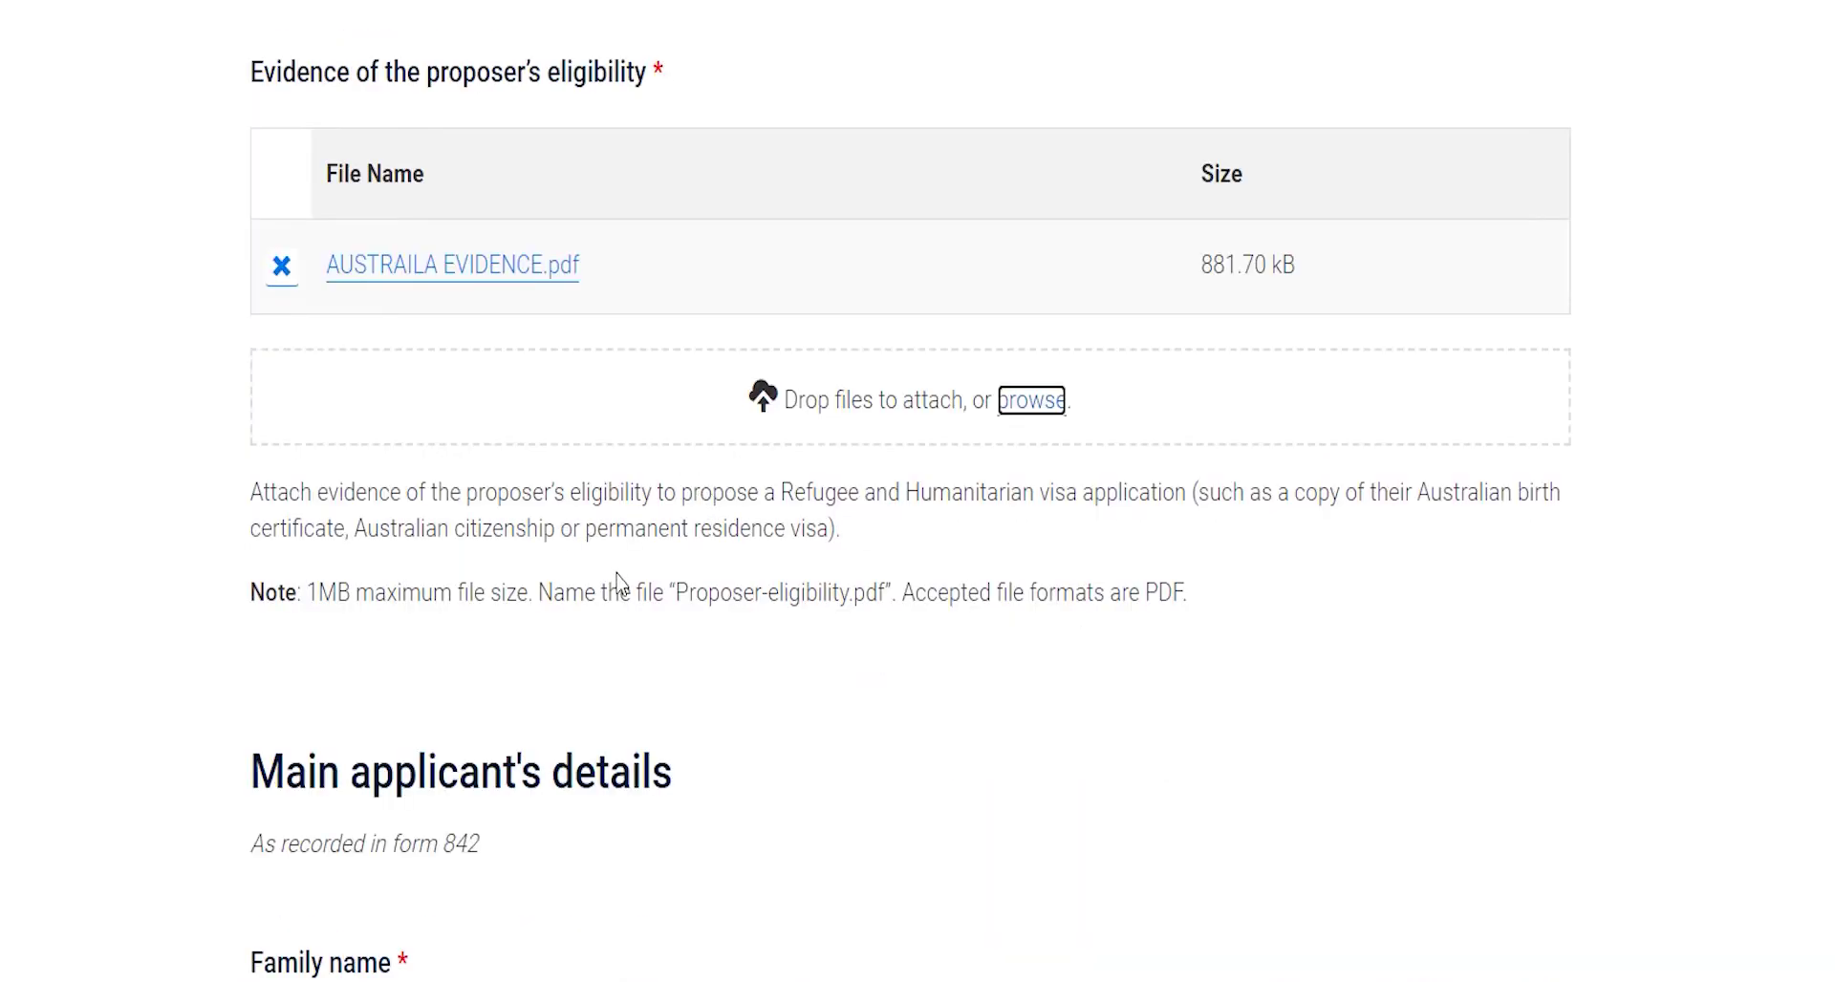
scroll(618, 583, "down", 2)
scroll(654, 544, "down", 2)
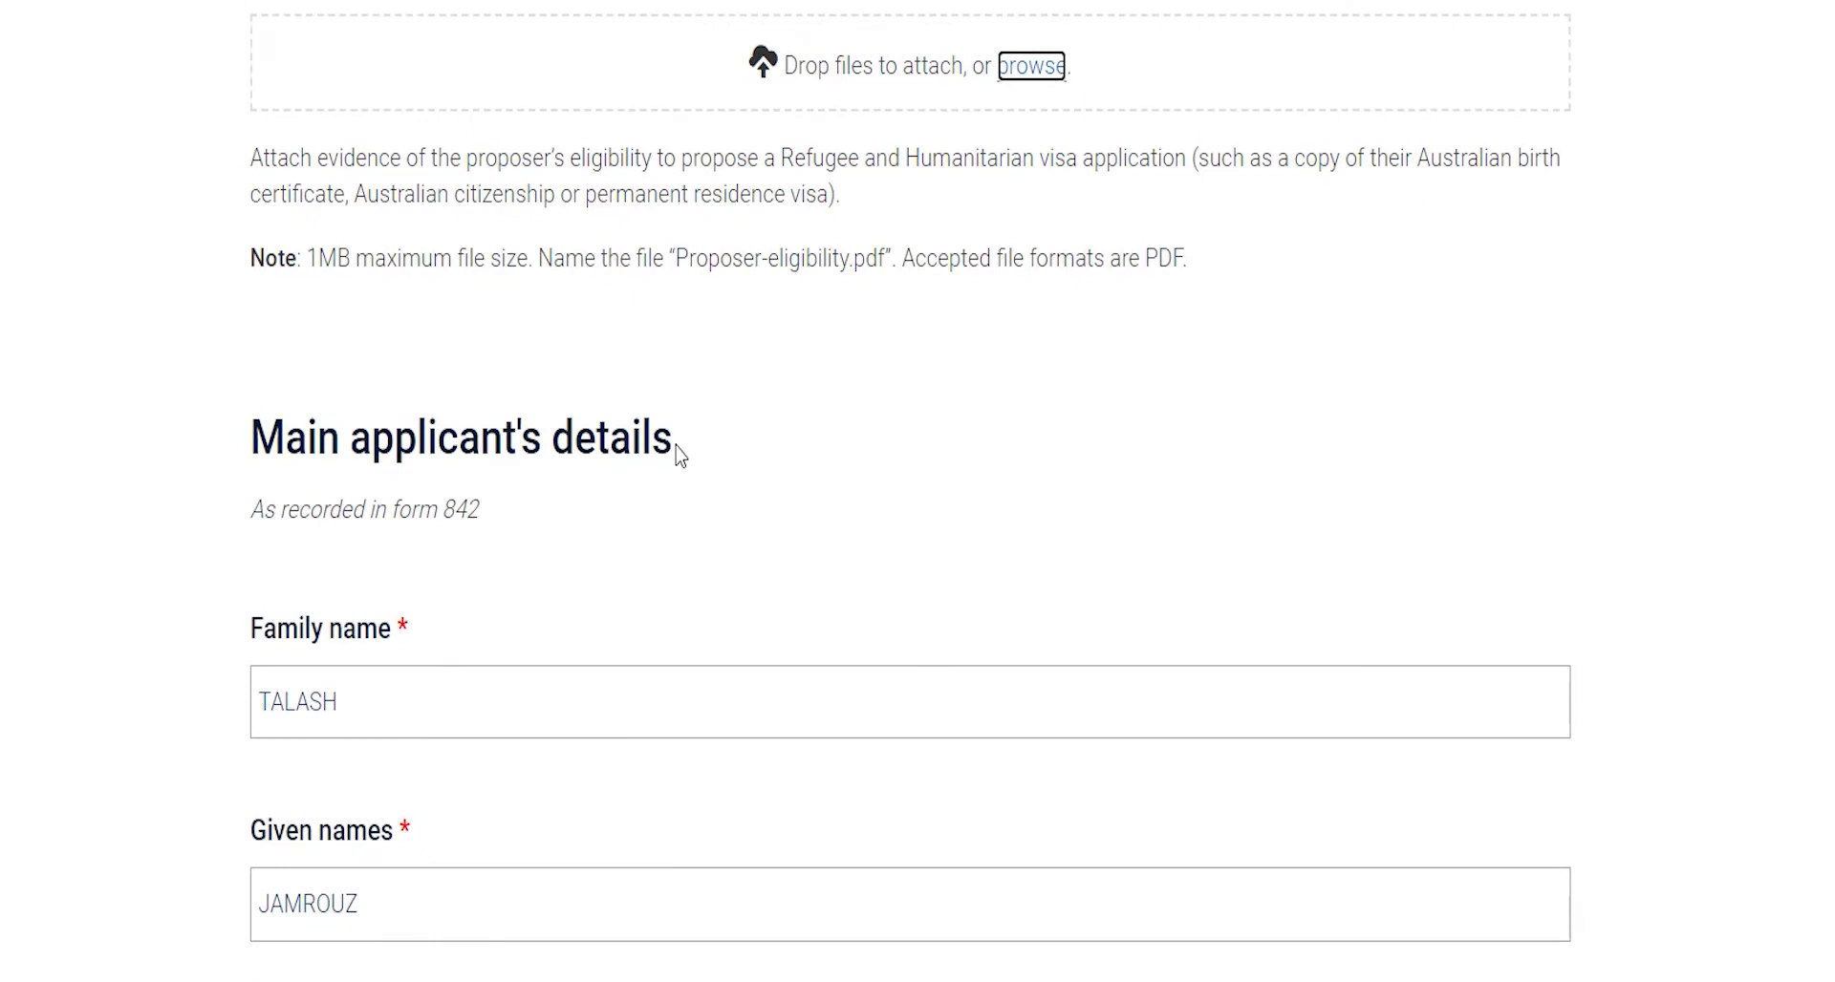
Step: Review the main applicant's personal details, from family name, gender and citizenship to ethnicity, religion, country of birth and current country of residence
left_click_drag(680, 456, 252, 449)
scroll(780, 529, "down", 2)
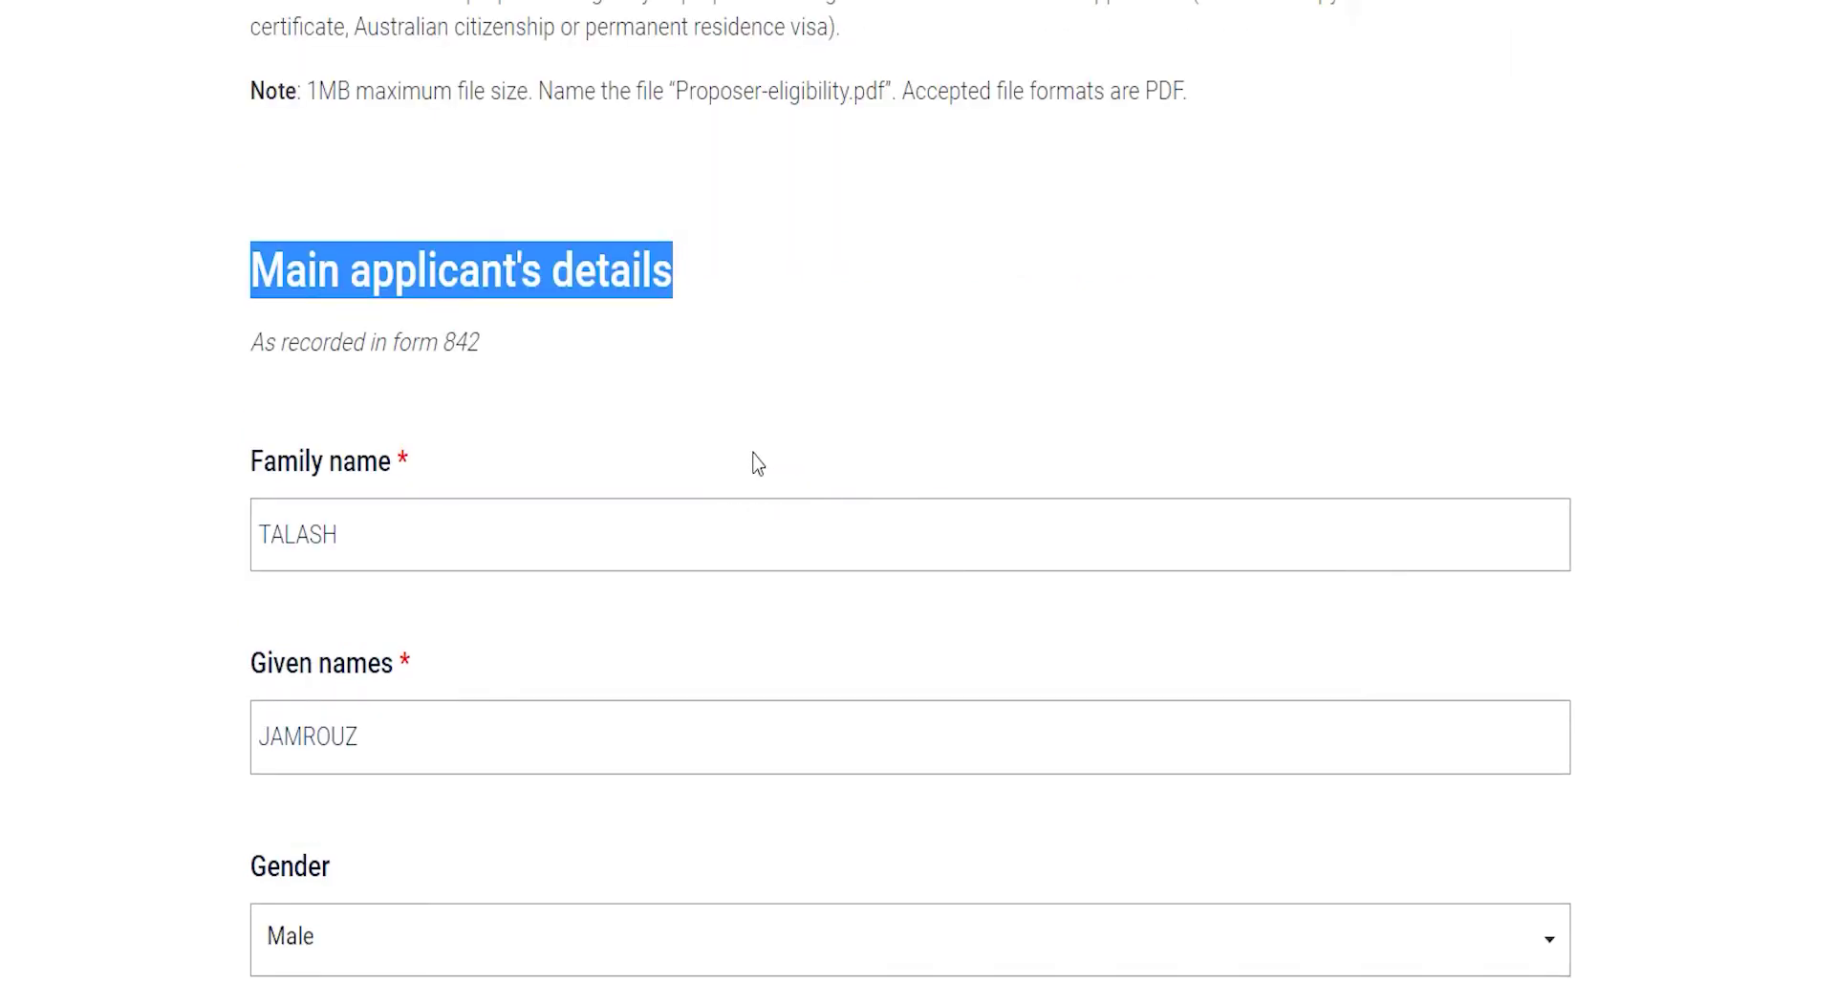
left_click(819, 458)
scroll(819, 458, "down", 2)
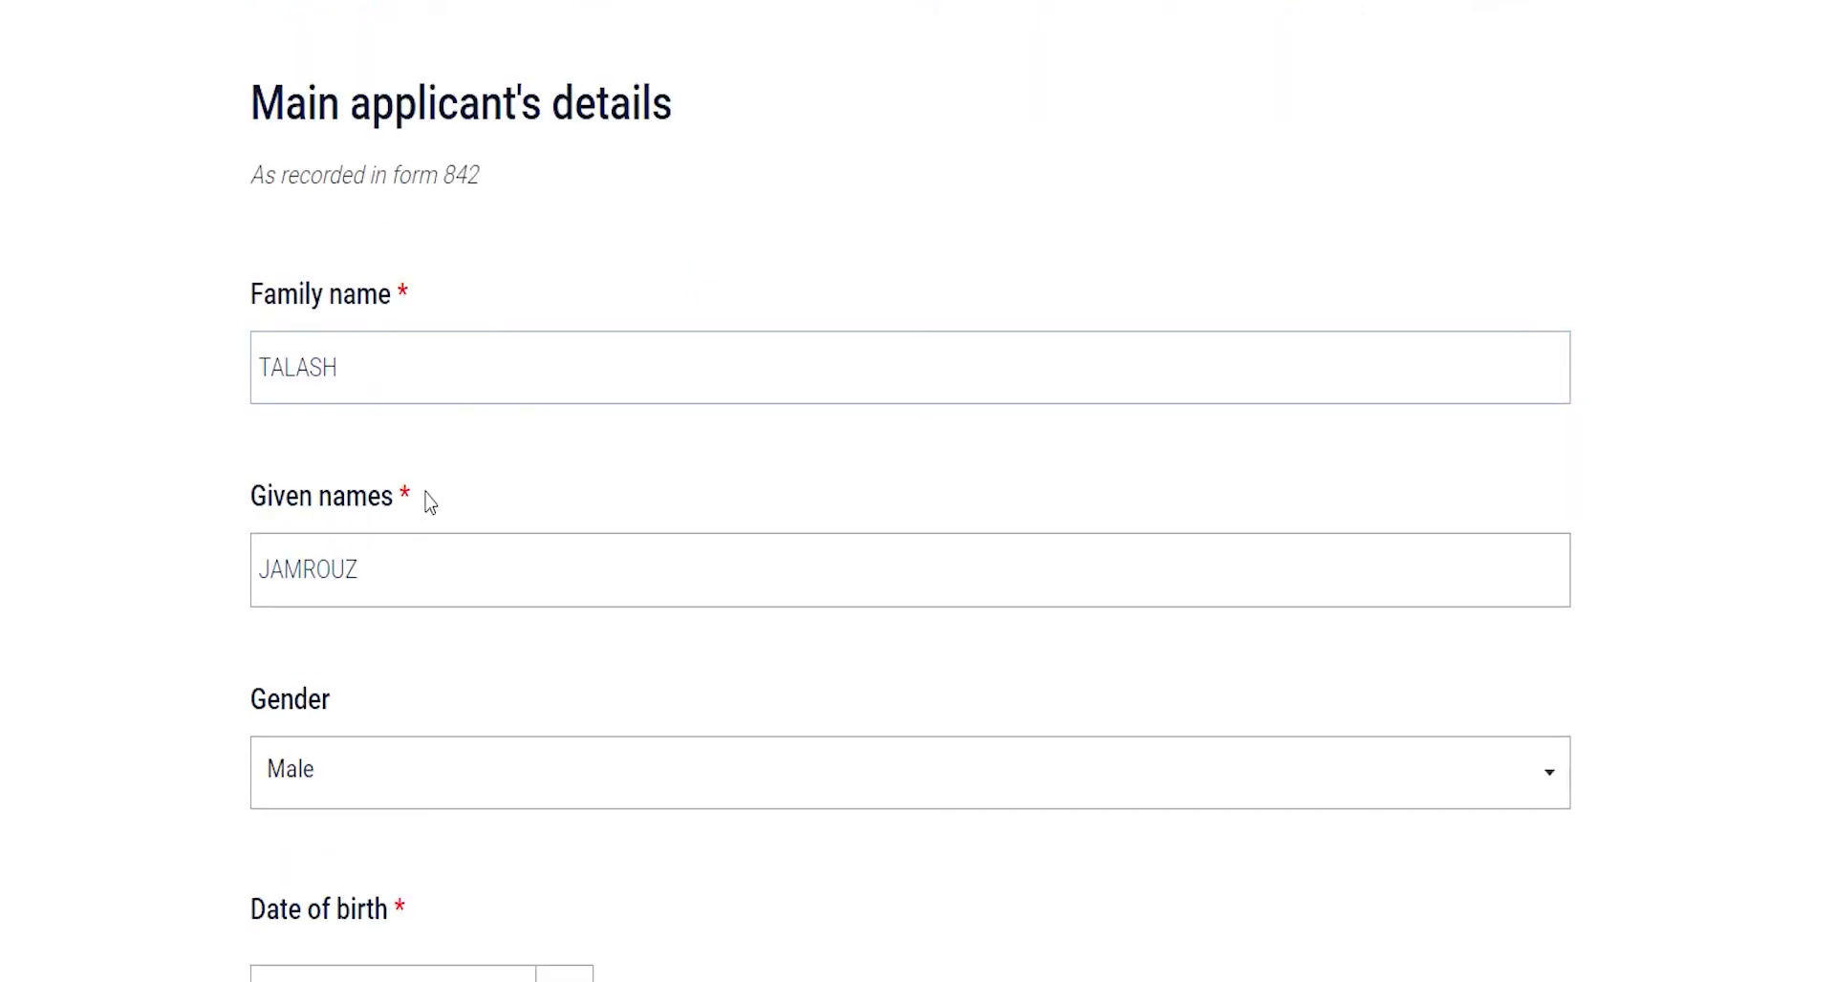
scroll(536, 628, "down", 2)
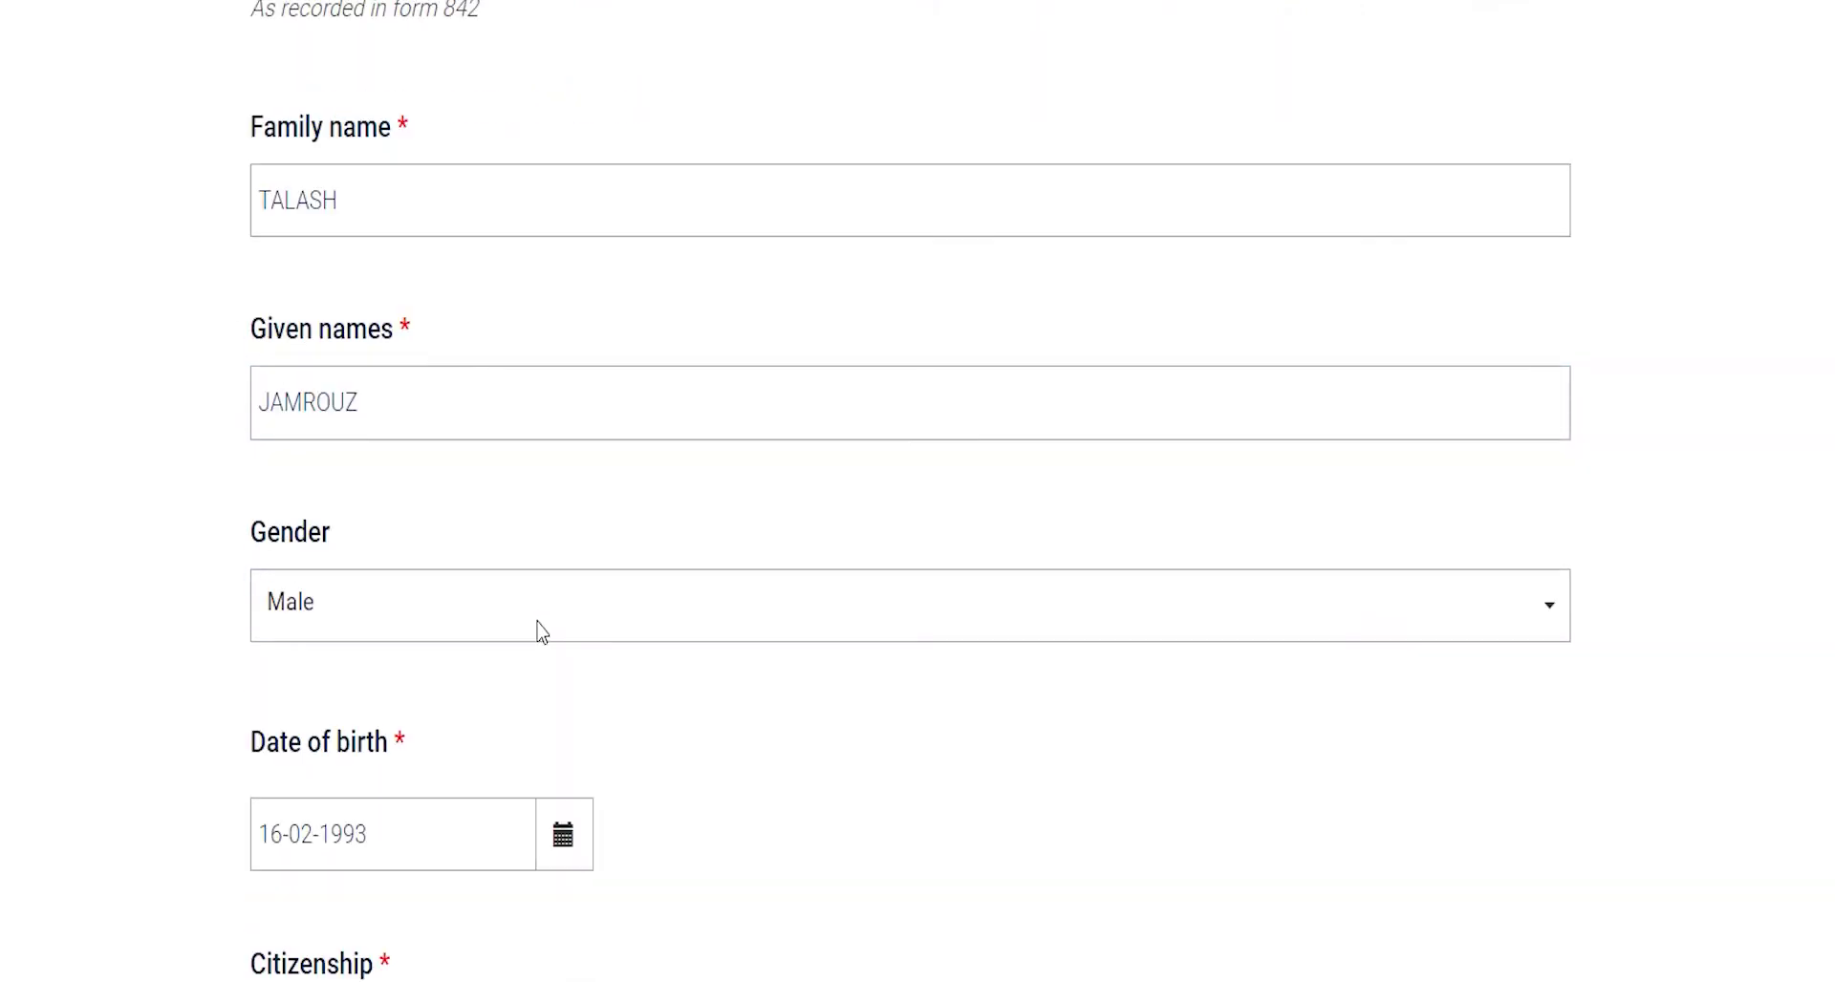
scroll(475, 621, "down", 2)
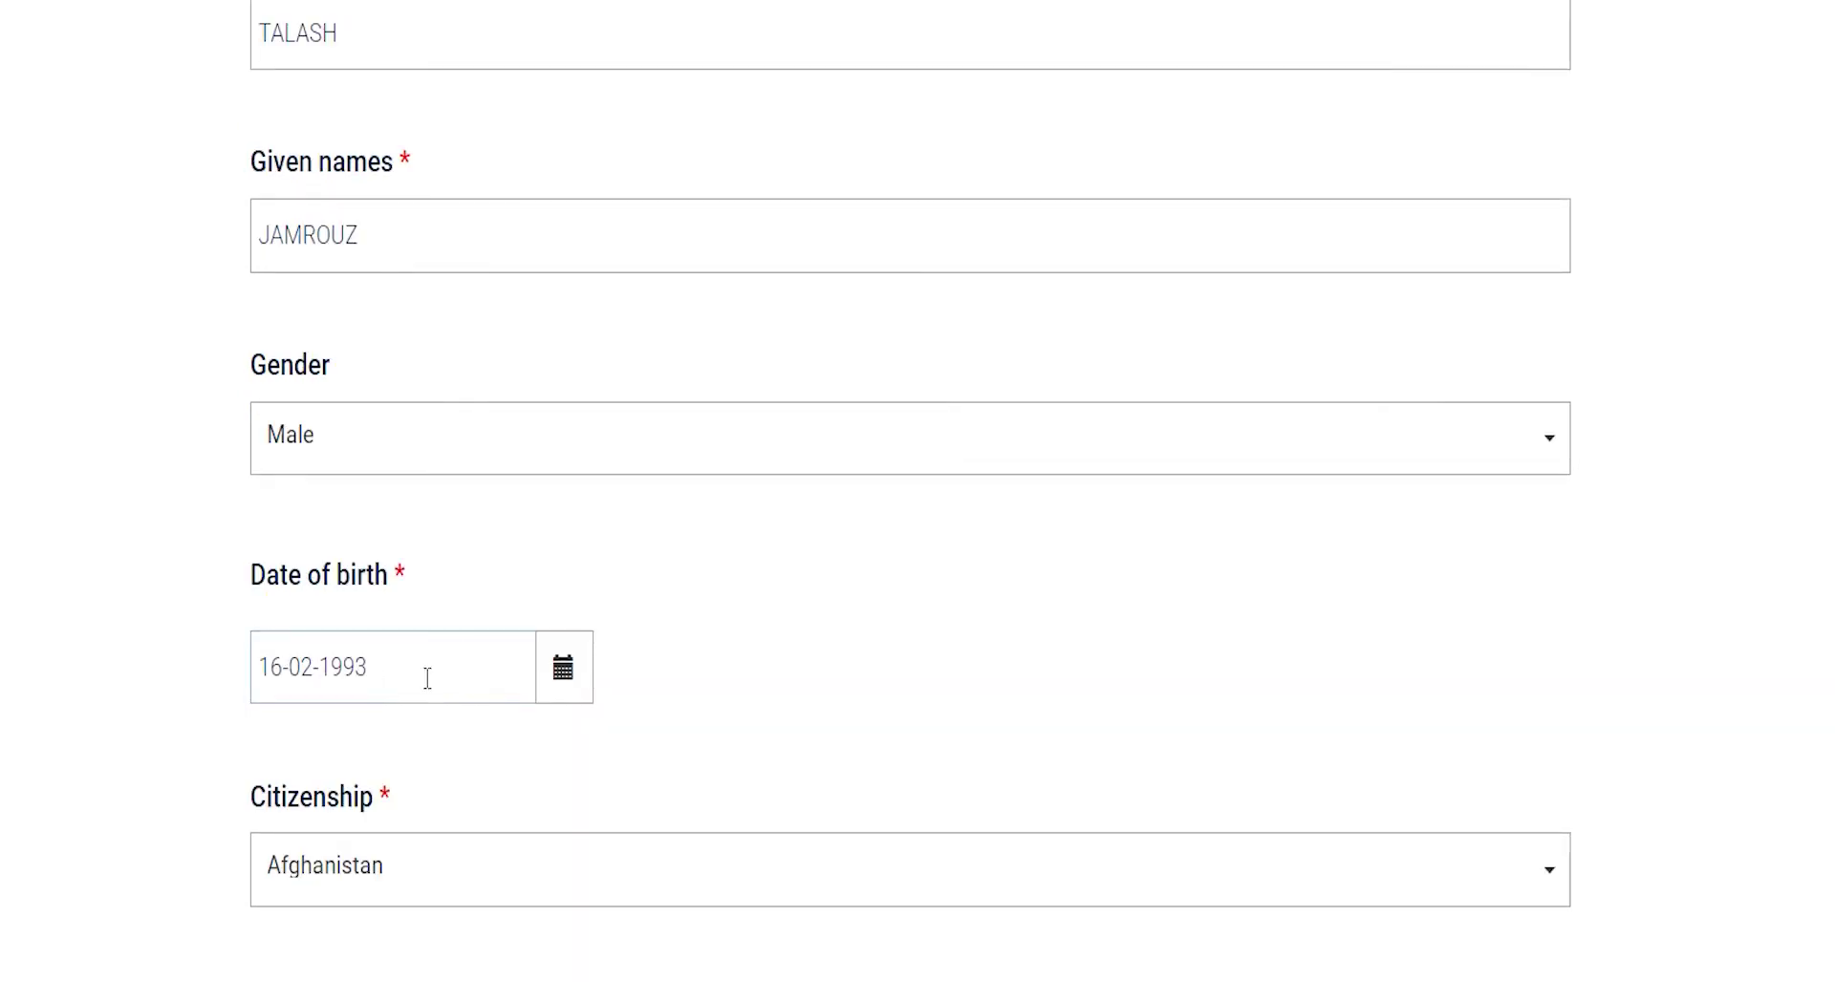
scroll(510, 677, "down", 4)
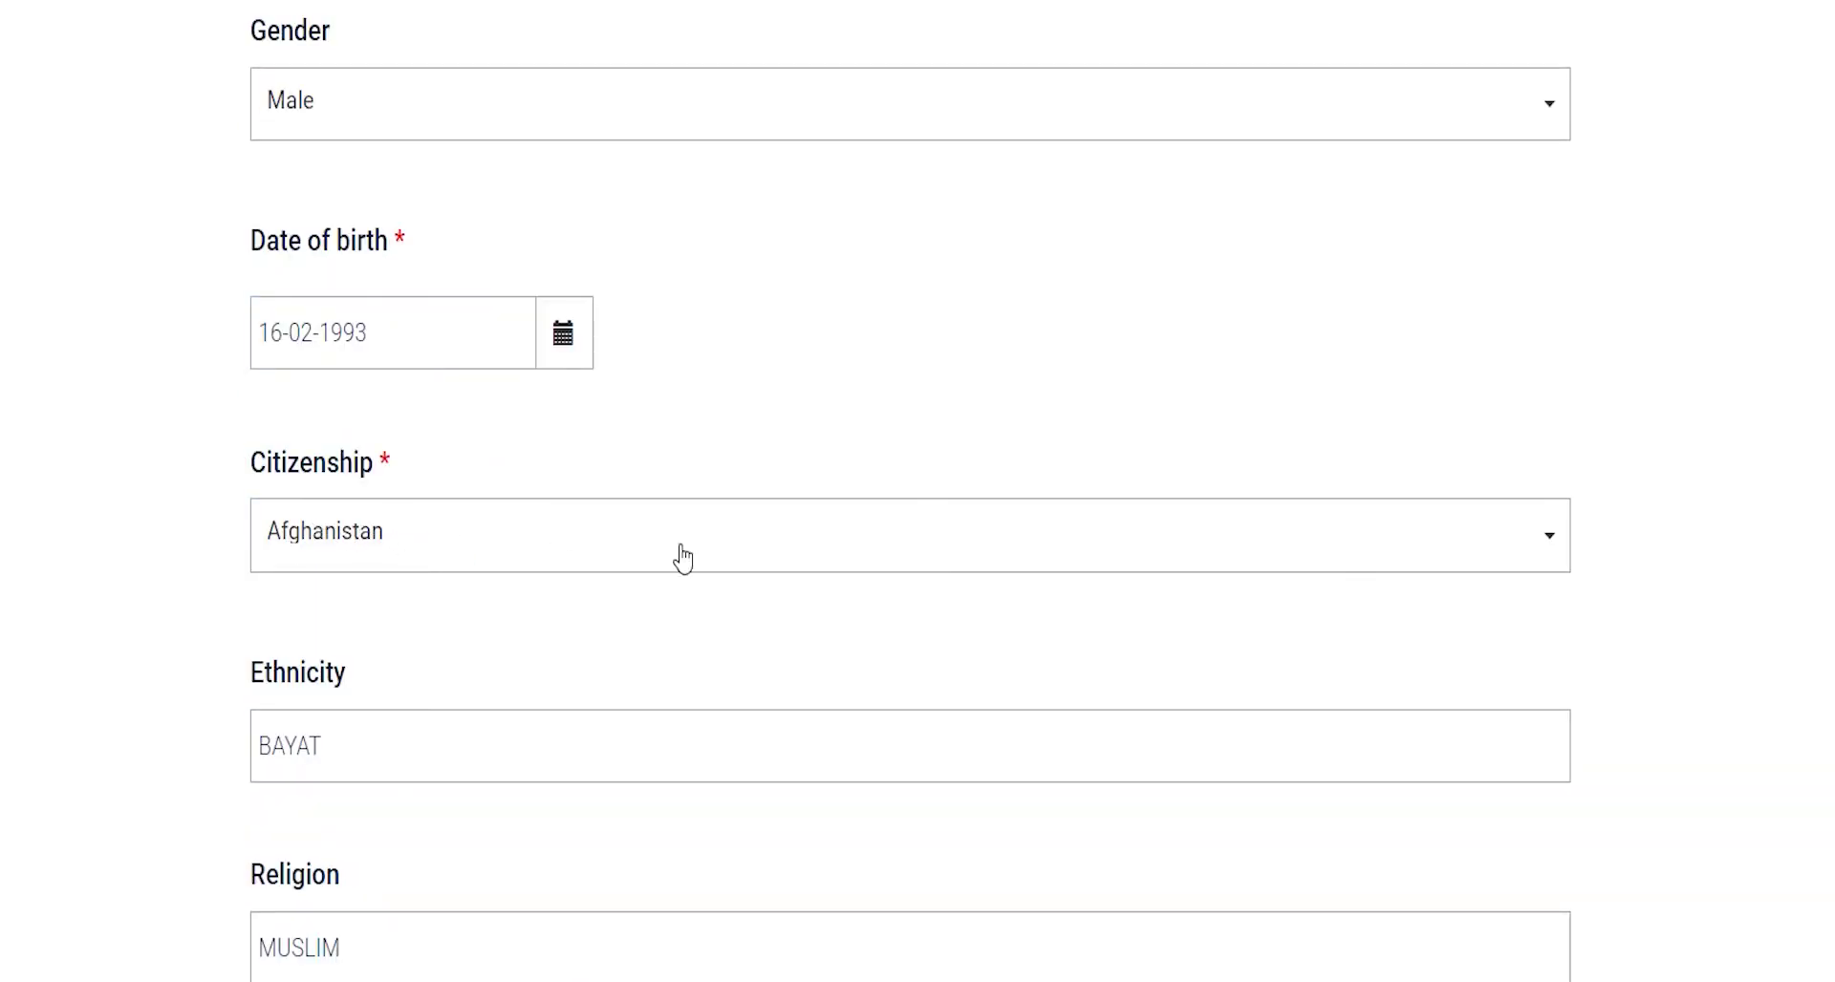
scroll(496, 523, "down", 2)
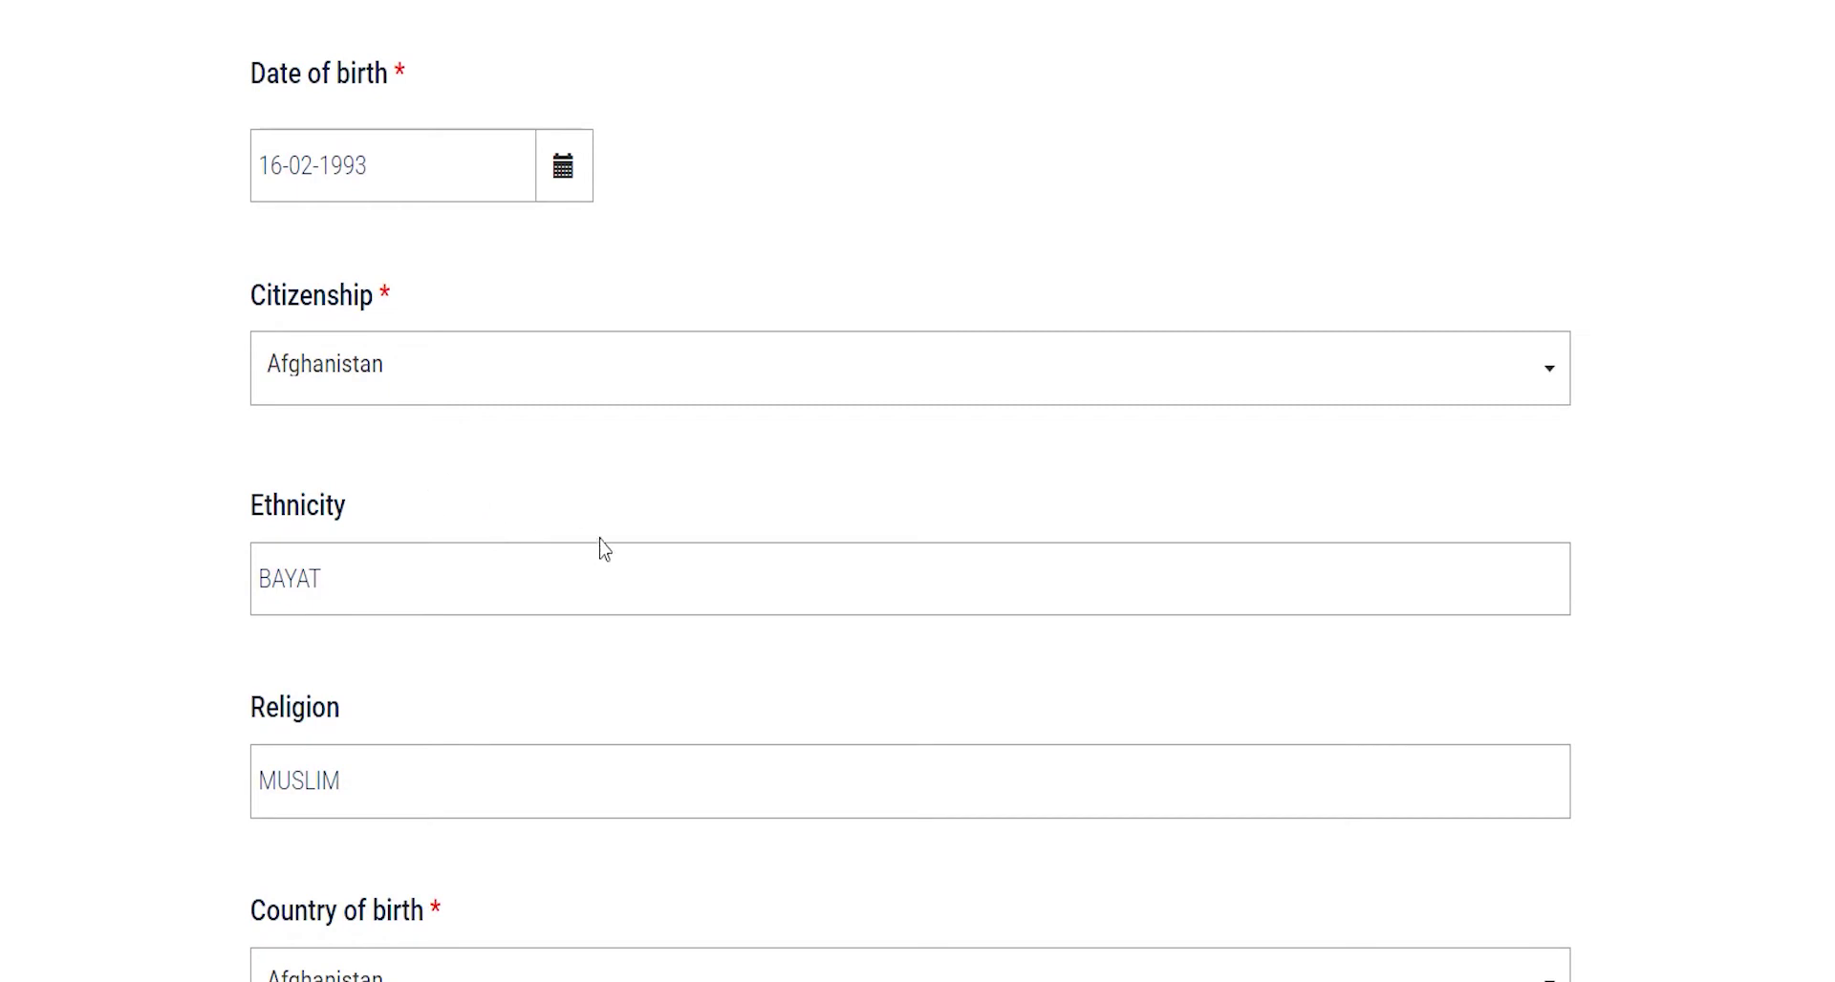
scroll(583, 544, "down", 2)
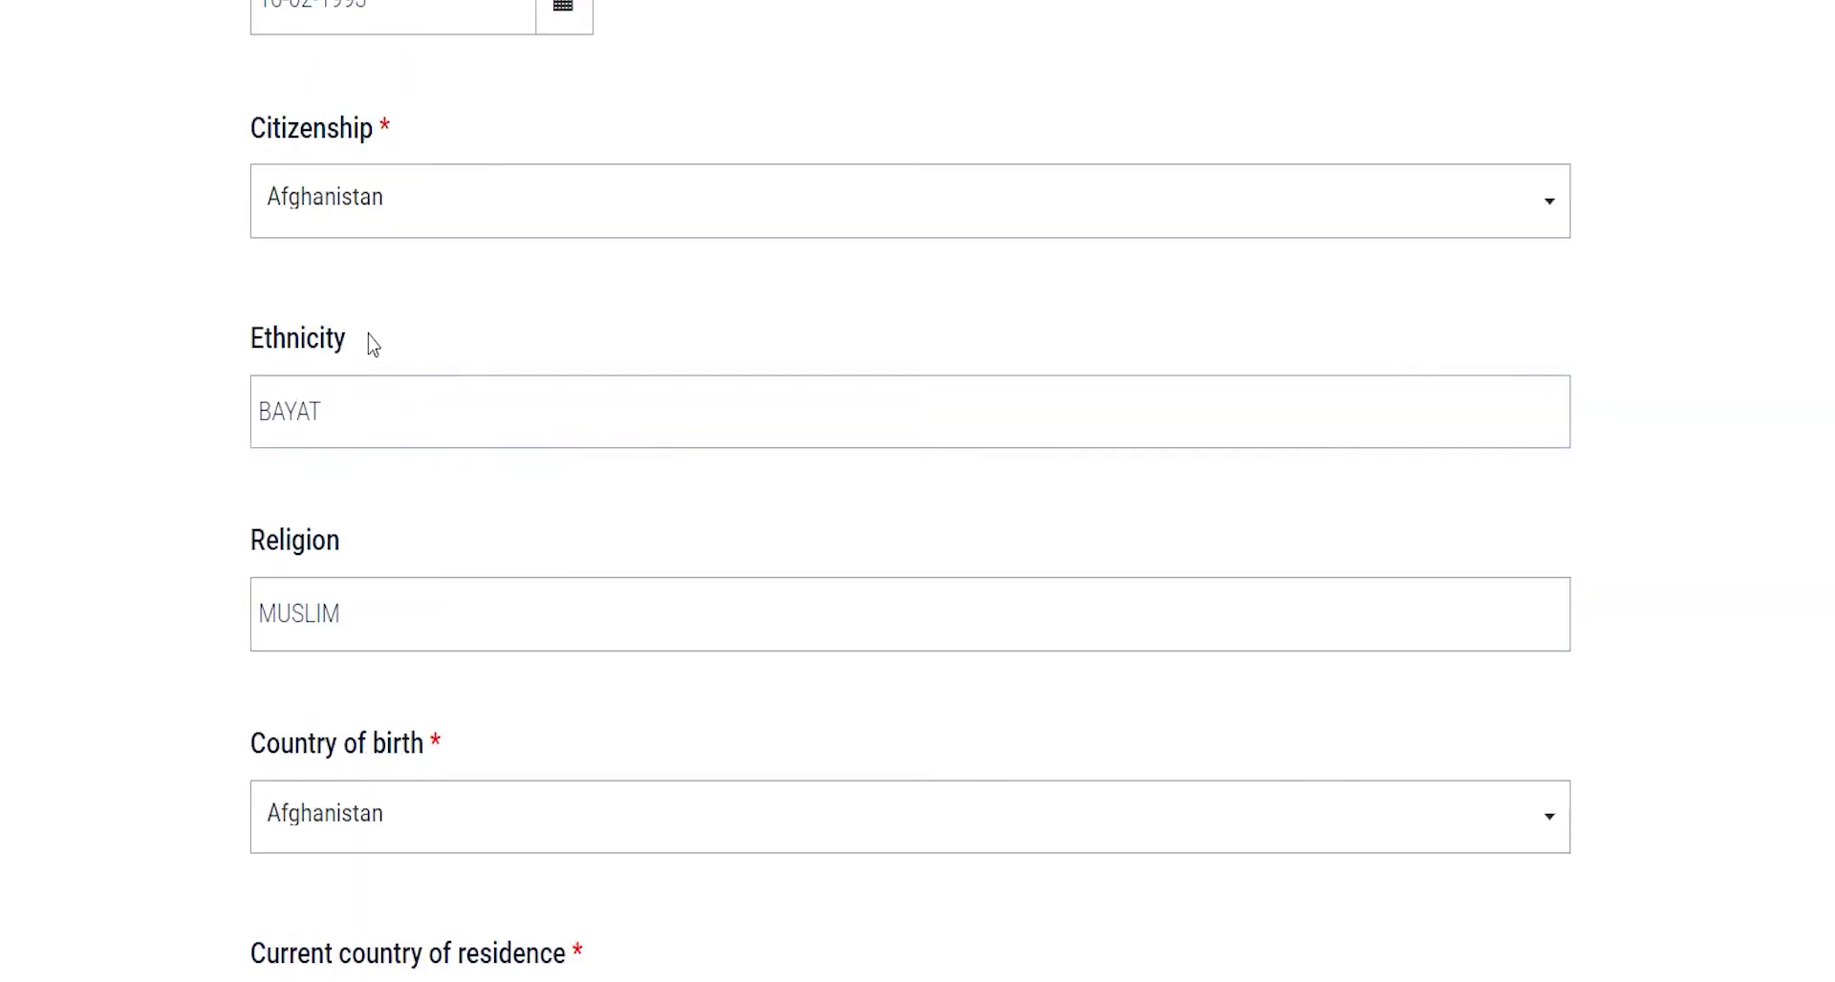
left_click_drag(368, 344, 242, 353)
scroll(569, 373, "down", 2)
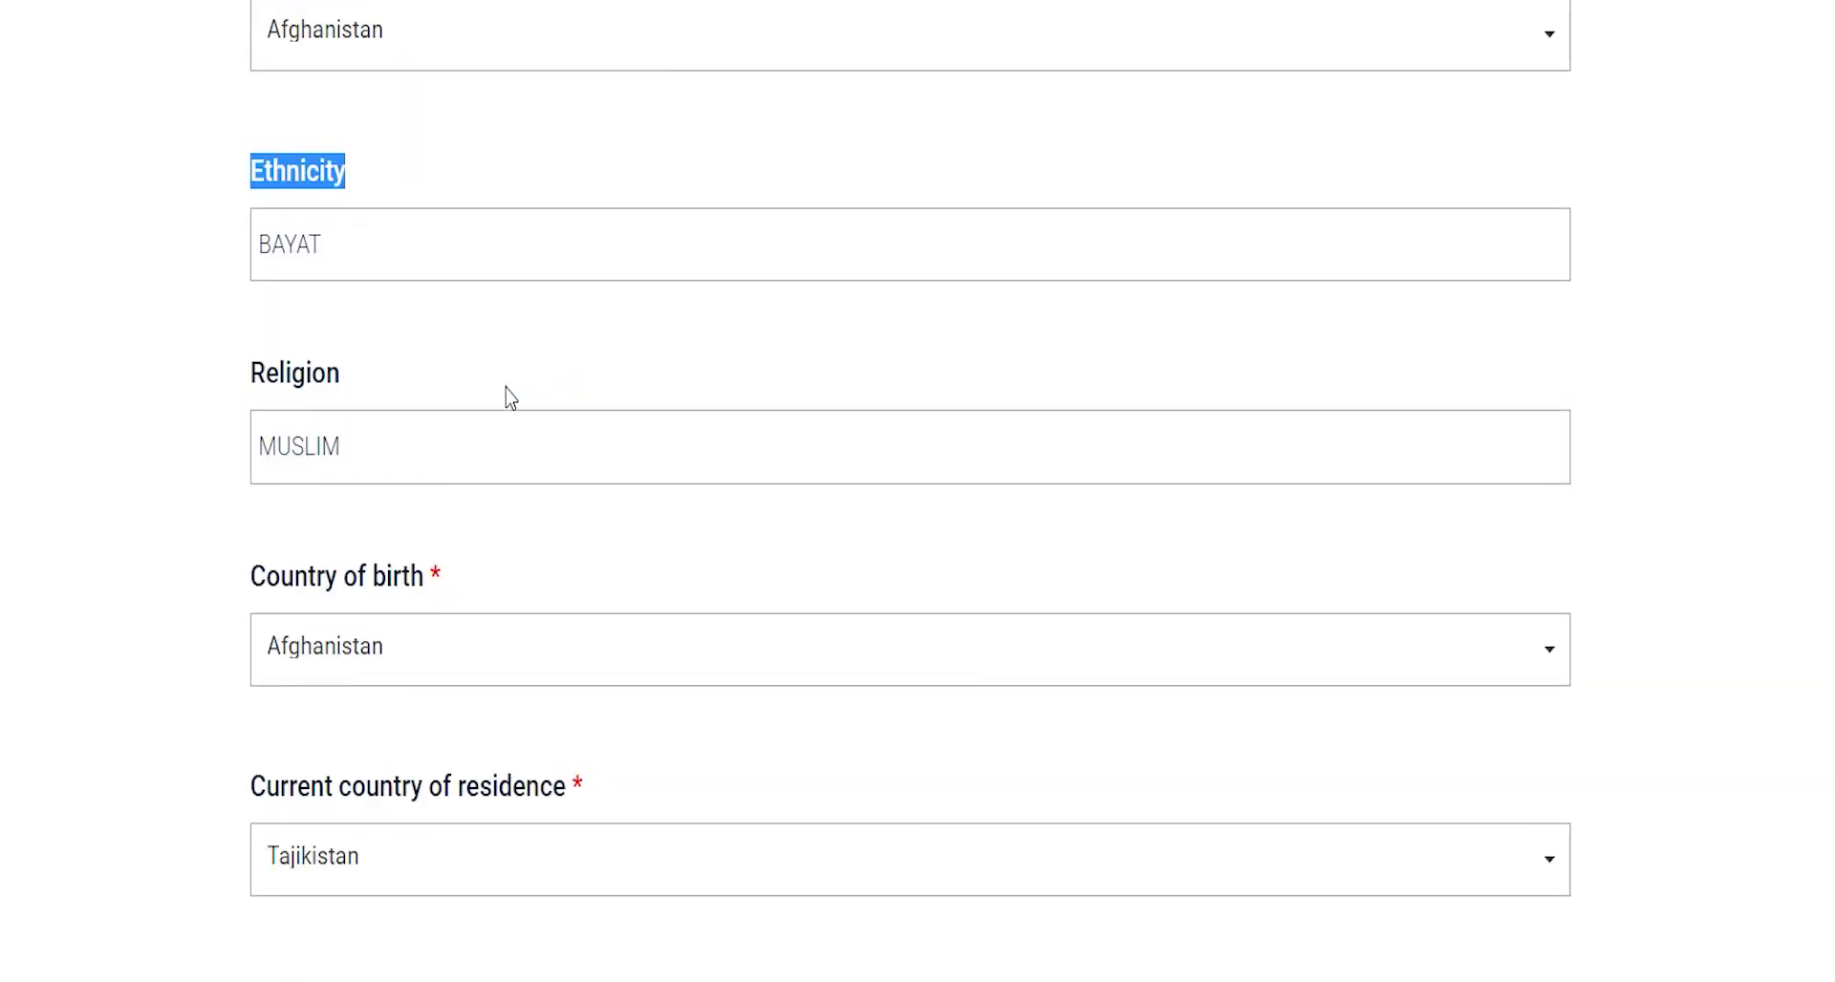
left_click(495, 386)
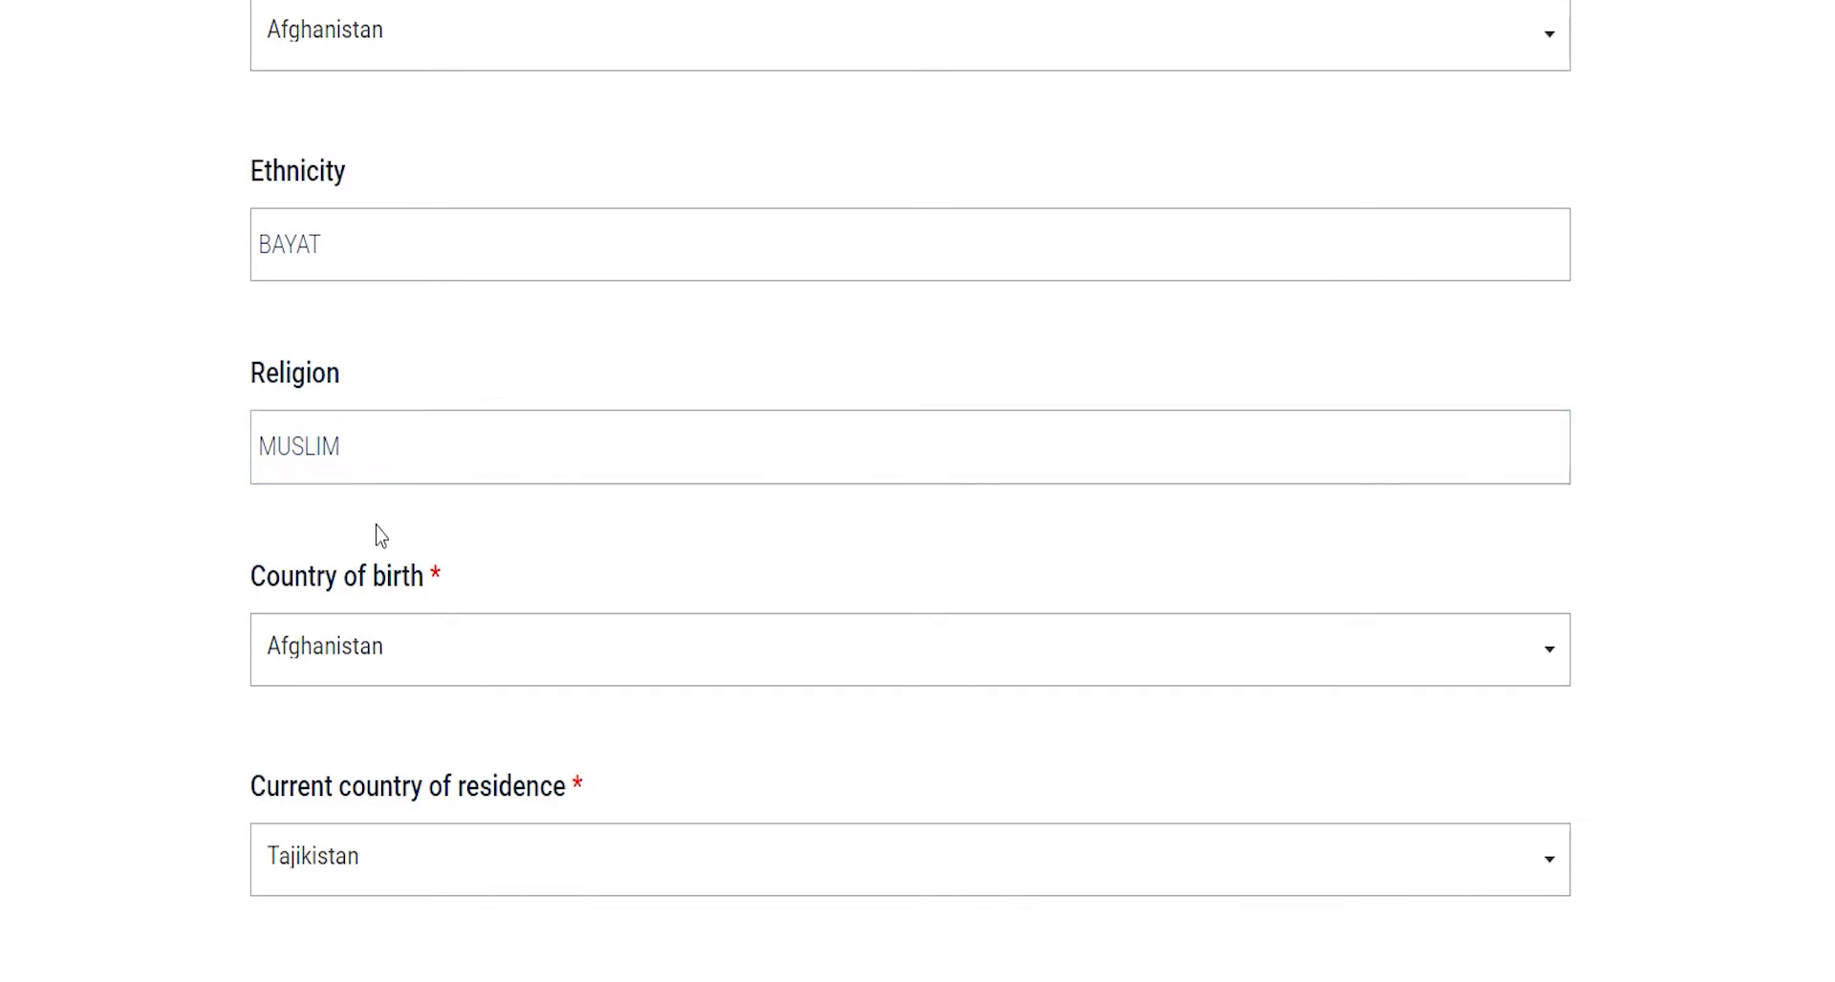
scroll(363, 470, "down", 2)
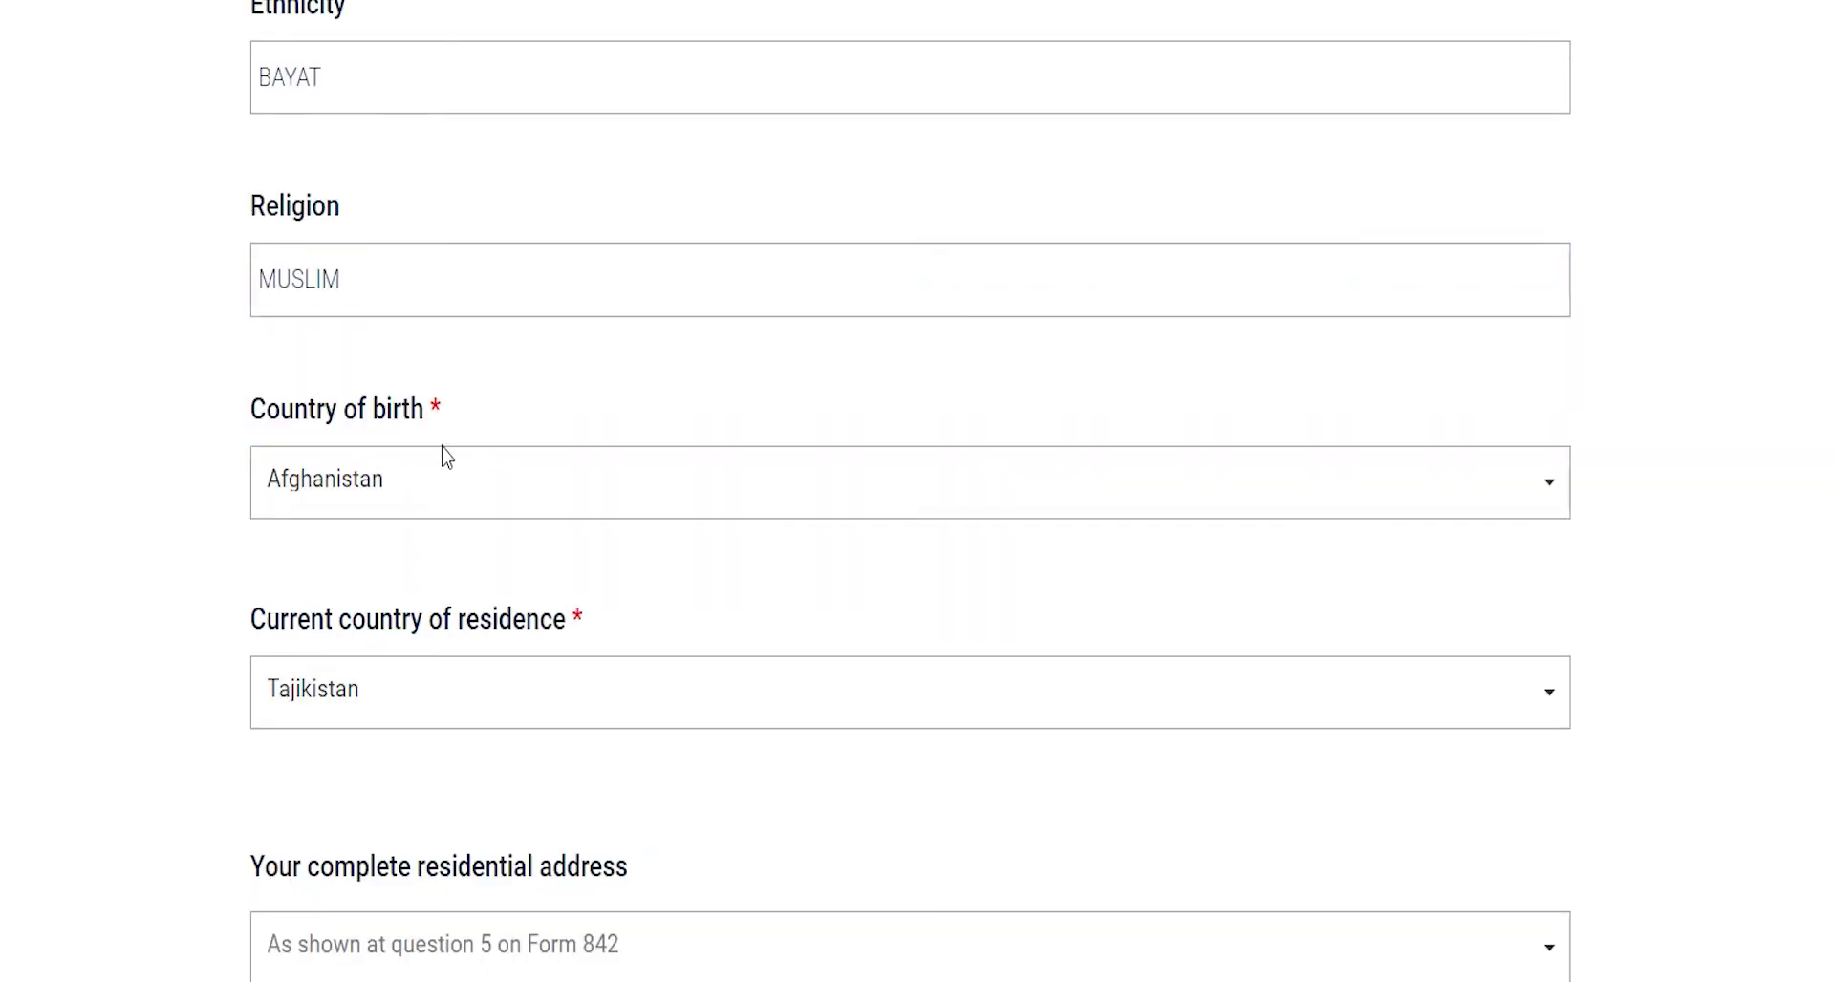
scroll(443, 455, "down", 4)
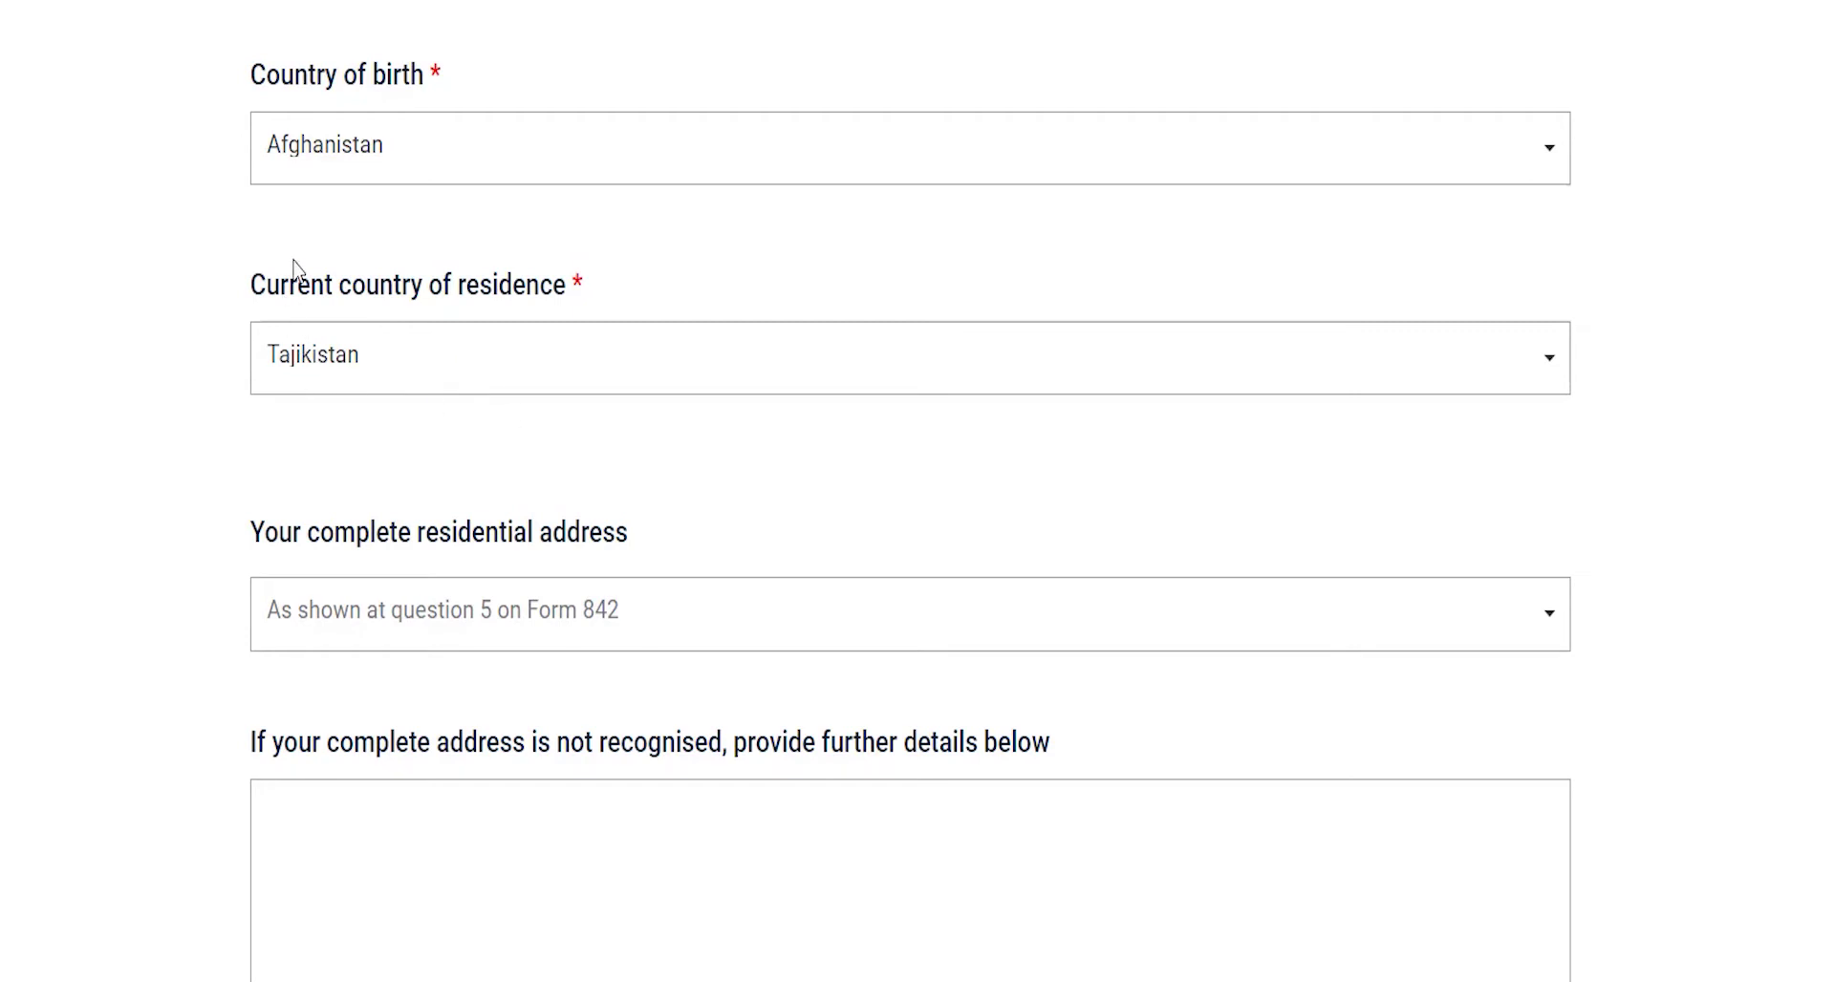
Step: Examine the main applicant's residential address, email and migrating family members fields, and the size and resolution requirements for the passport-style photograph
scroll(681, 449, "down", 2)
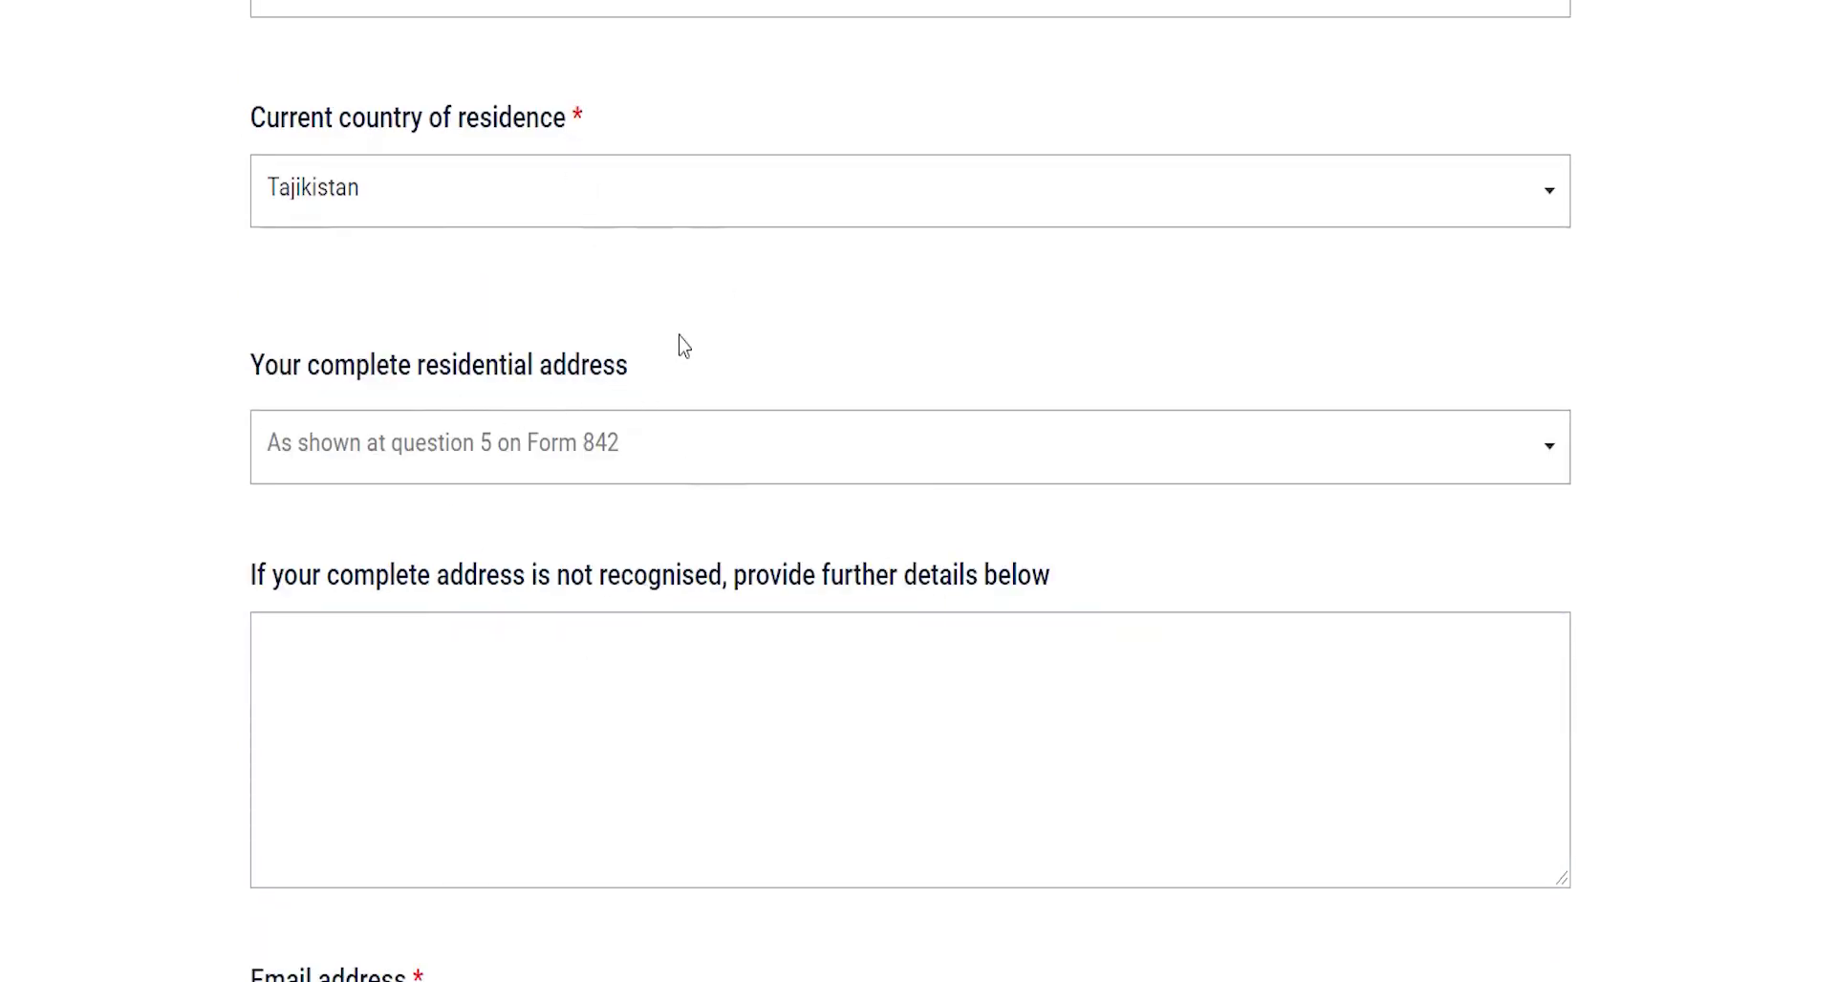
scroll(516, 514, "down", 2)
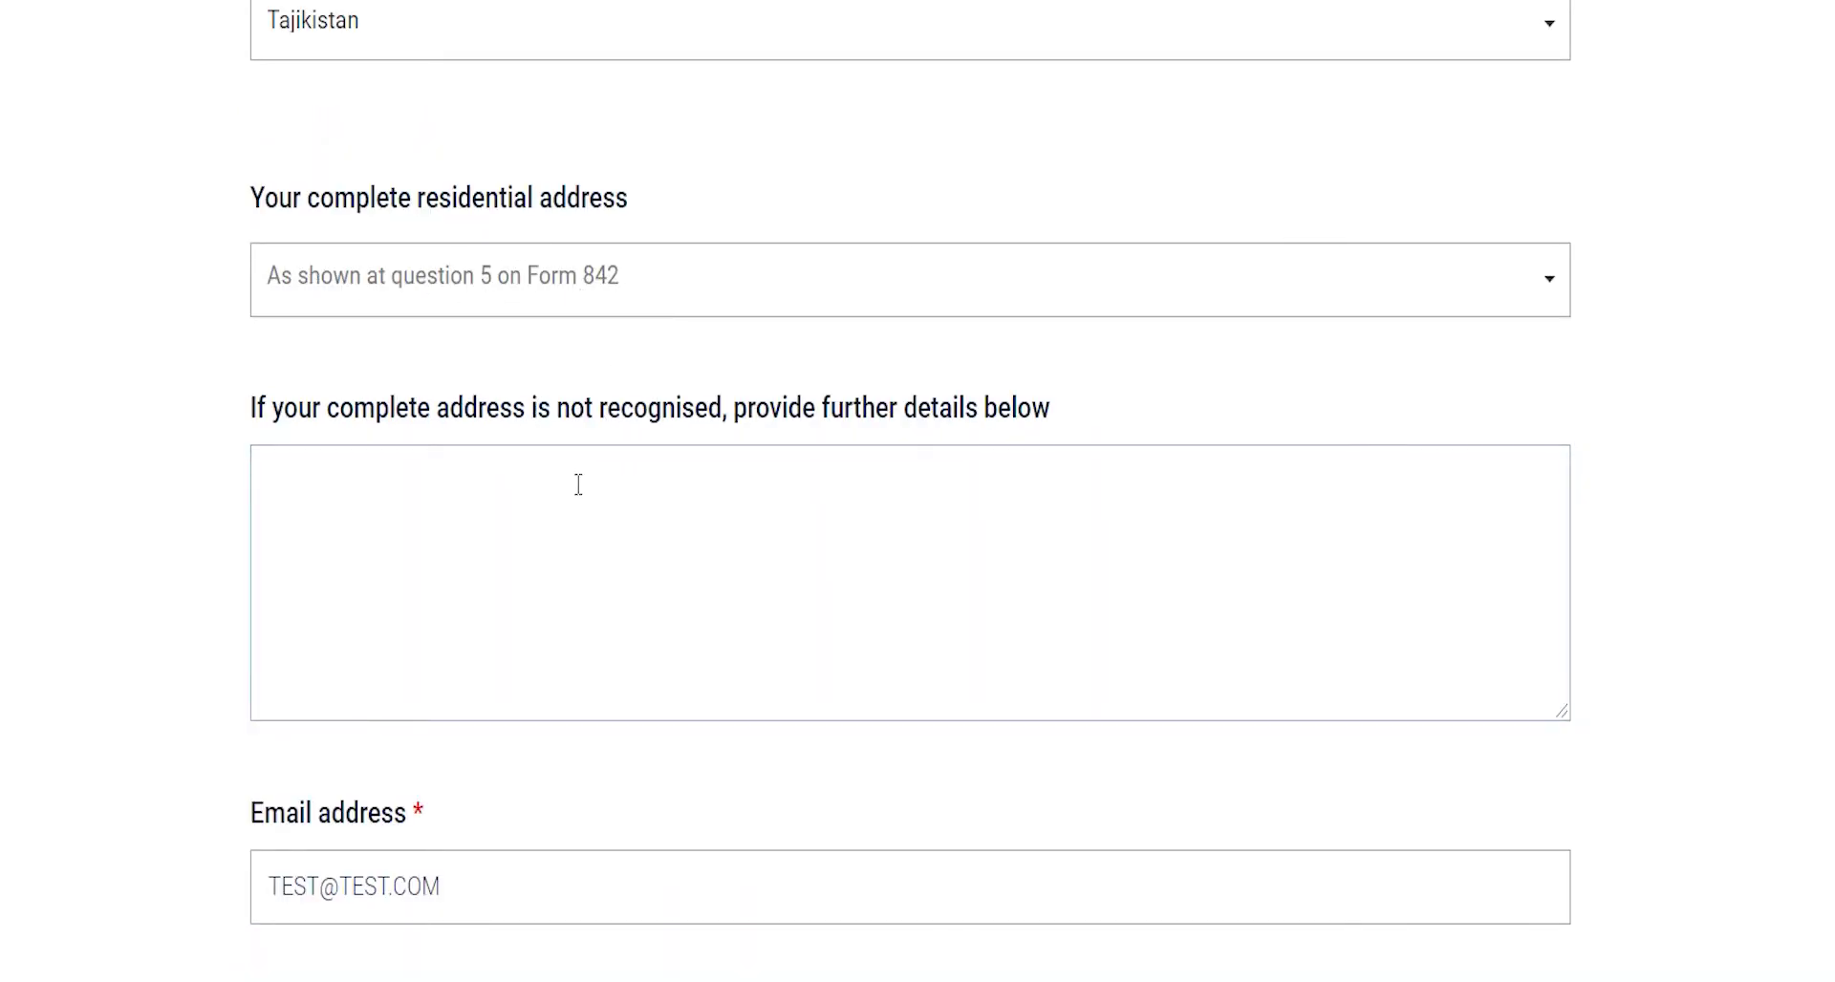
left_click(426, 486)
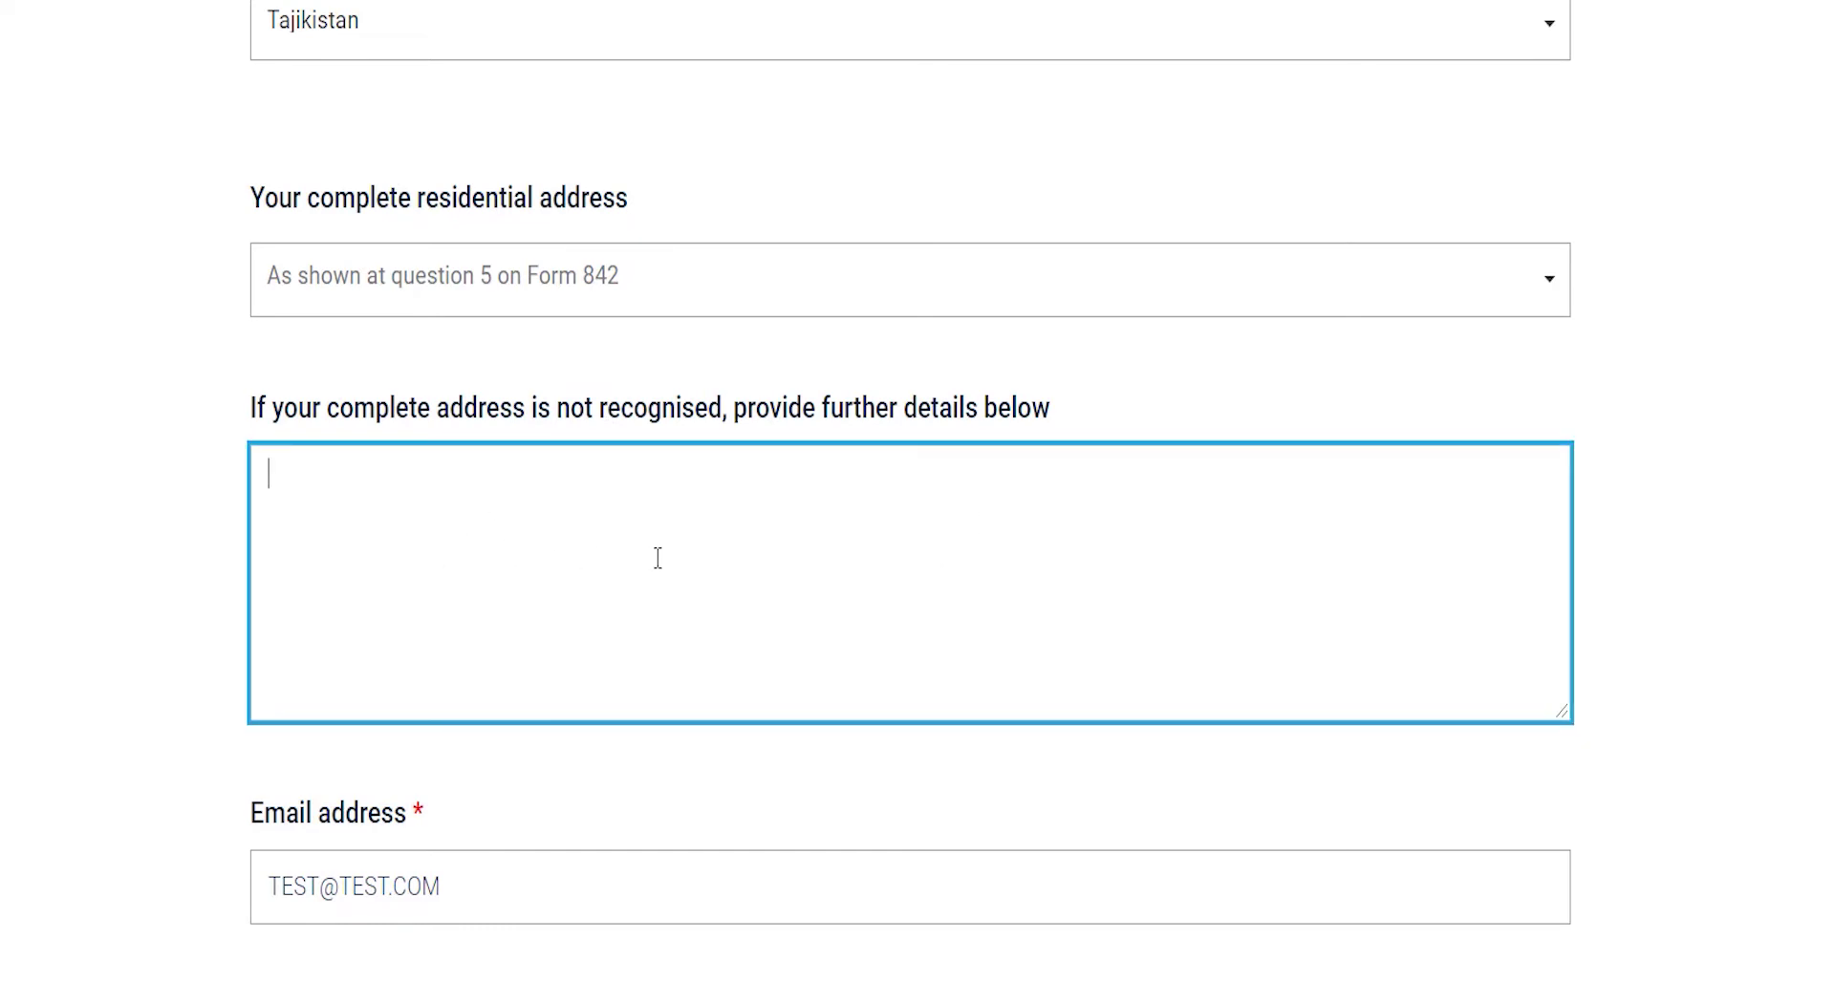
scroll(658, 558, "down", 2)
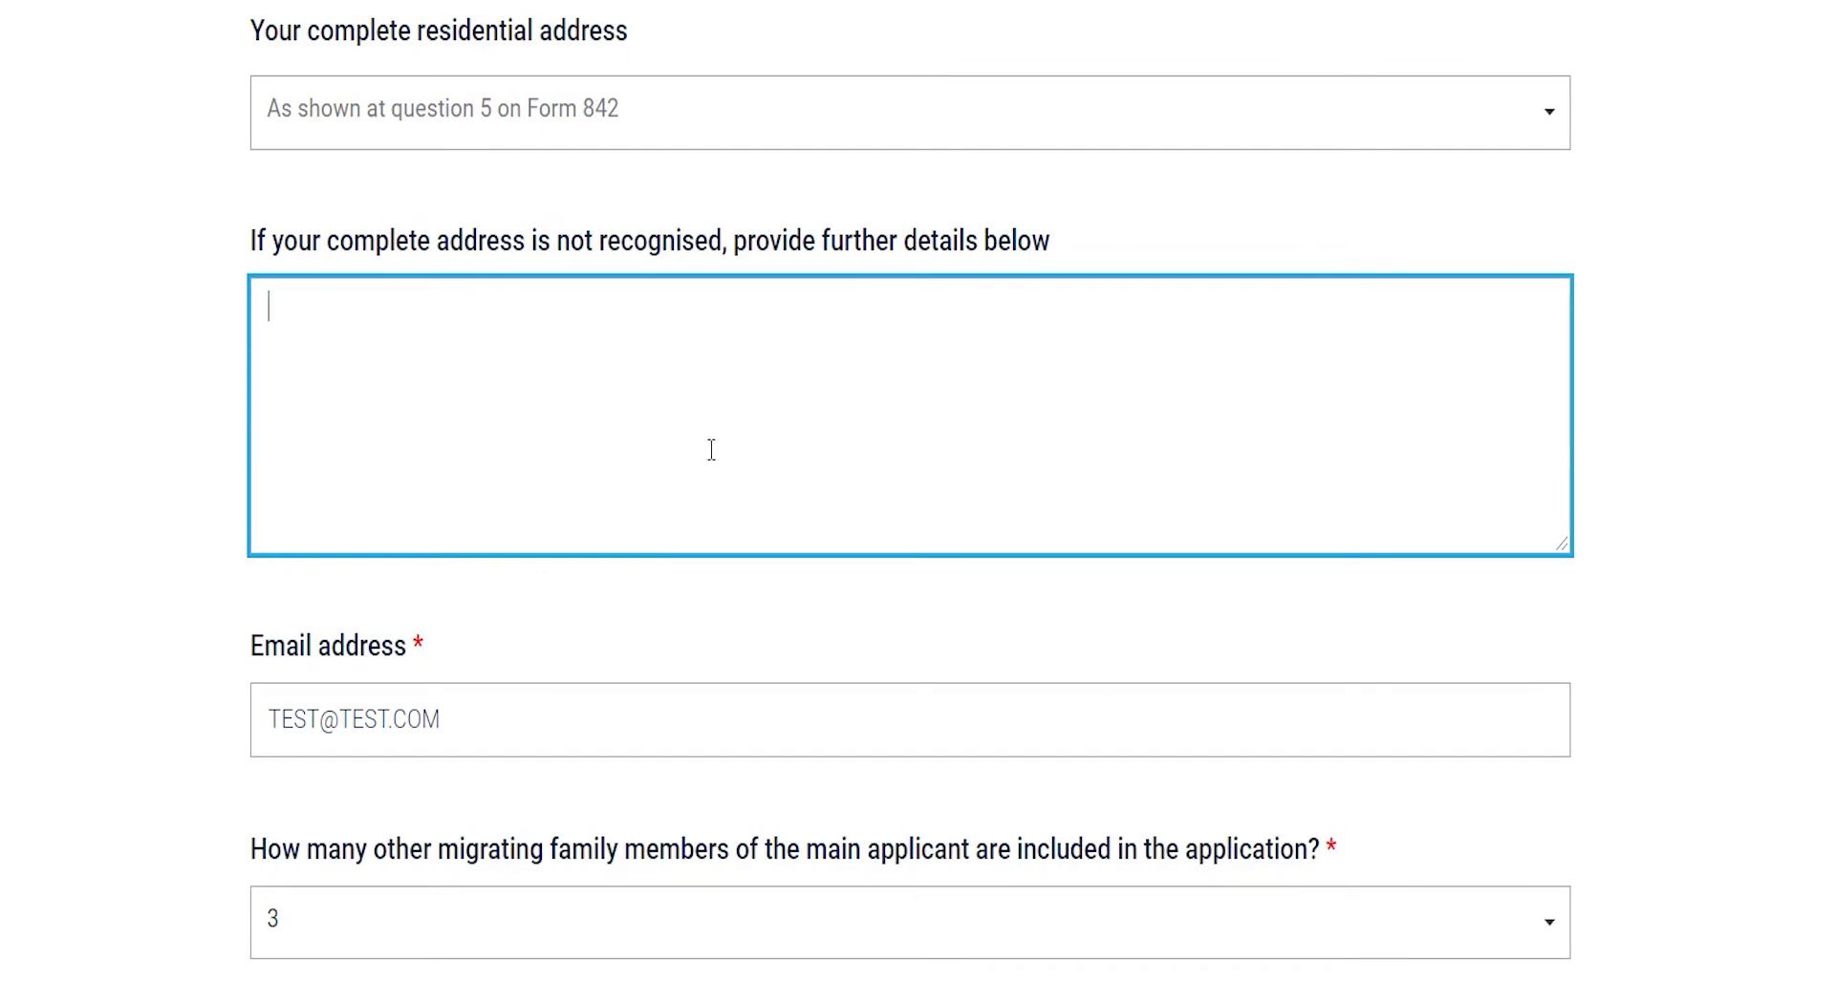
scroll(709, 438, "up", 2)
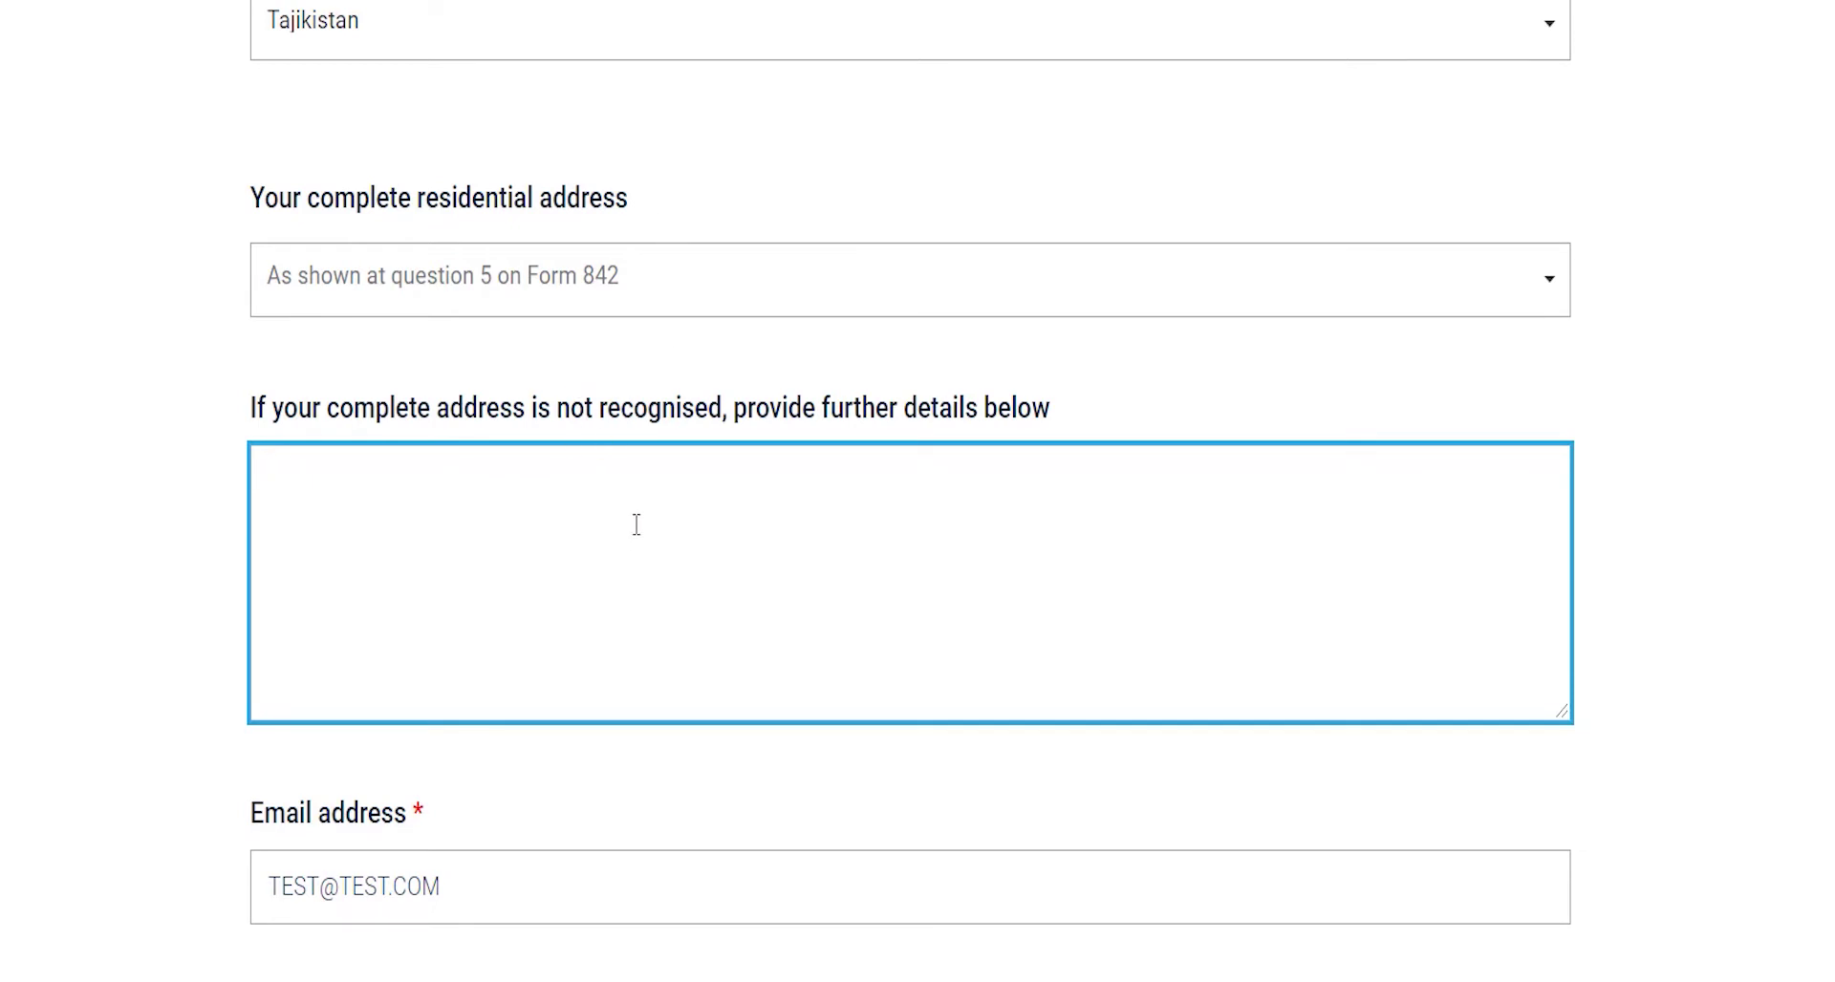
scroll(637, 524, "down", 4)
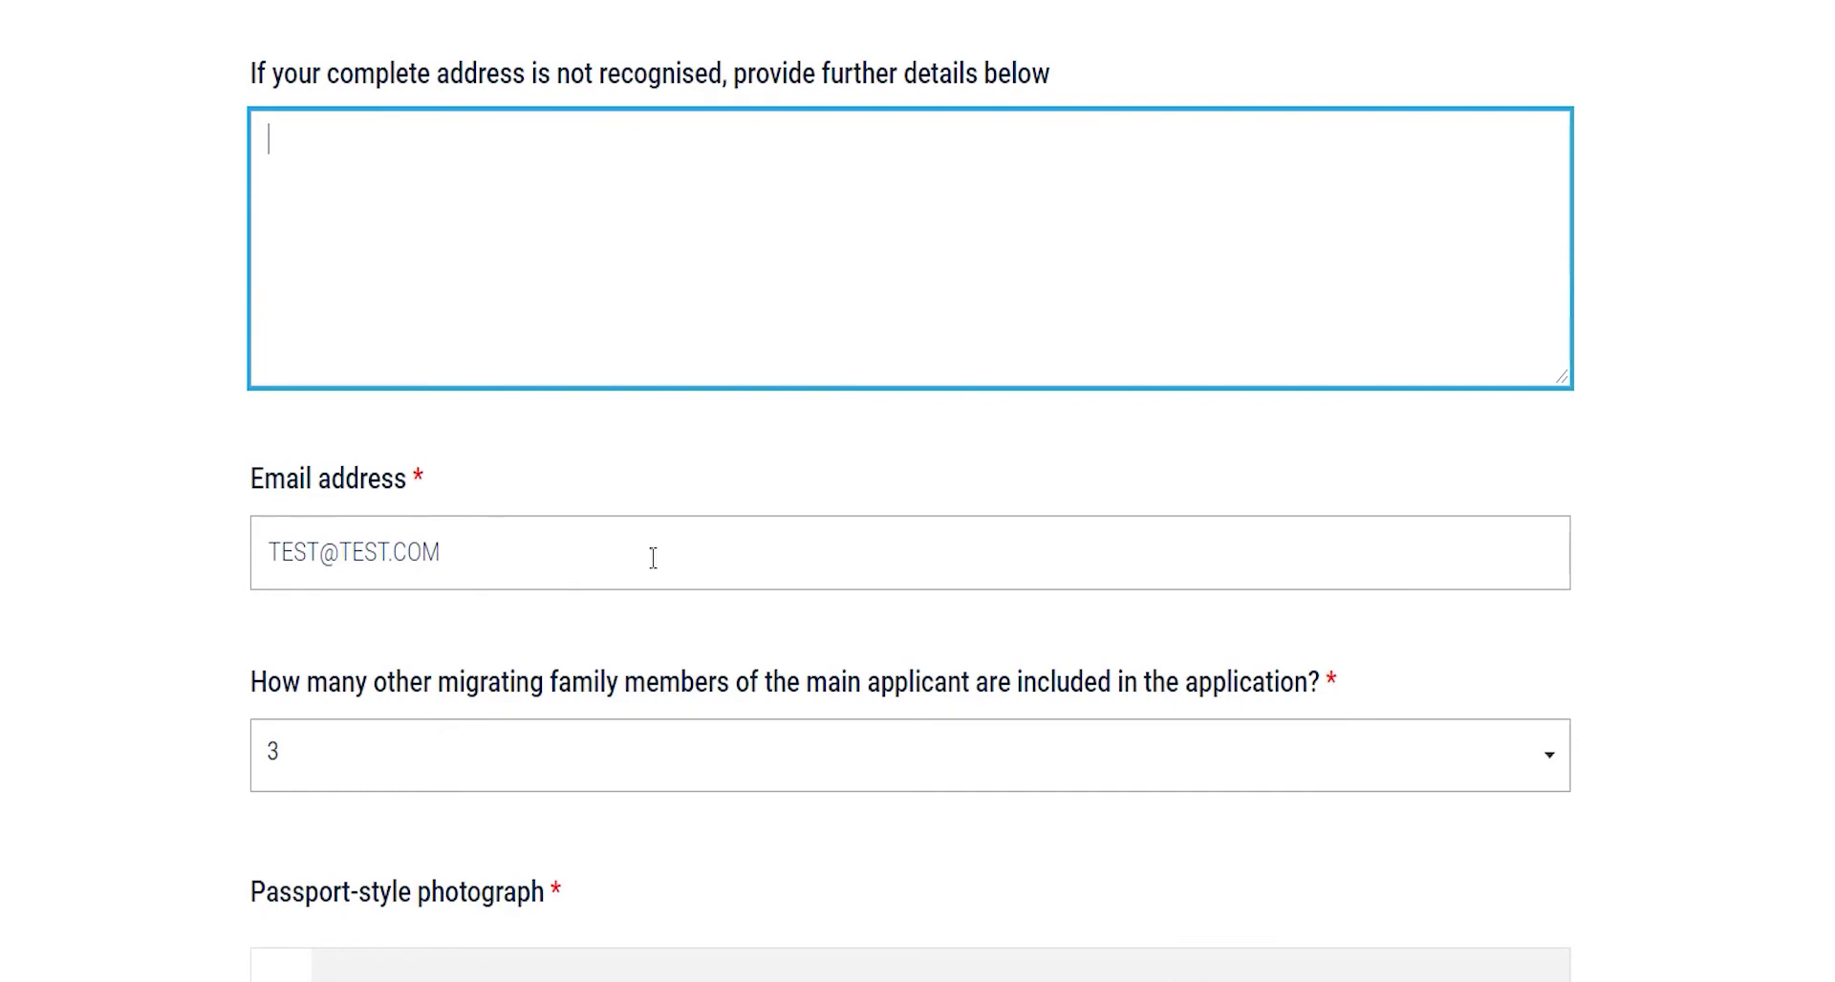
scroll(509, 535, "down", 2)
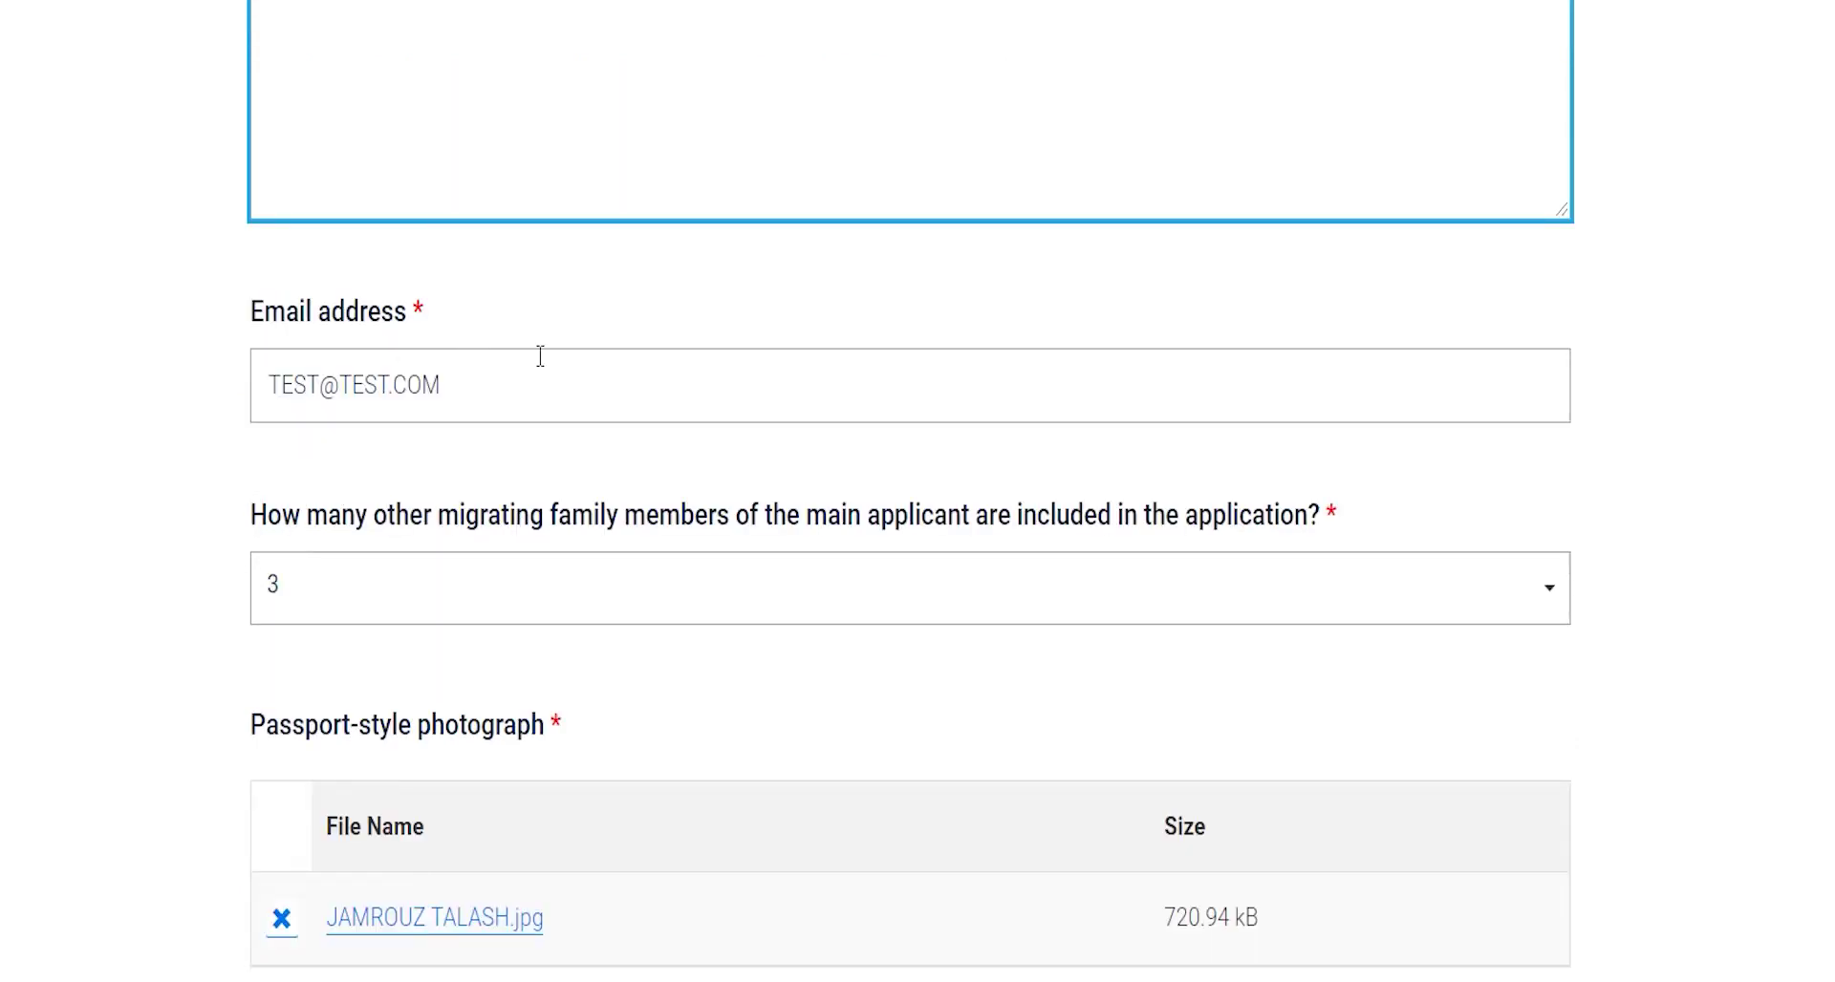
scroll(619, 355, "down", 2)
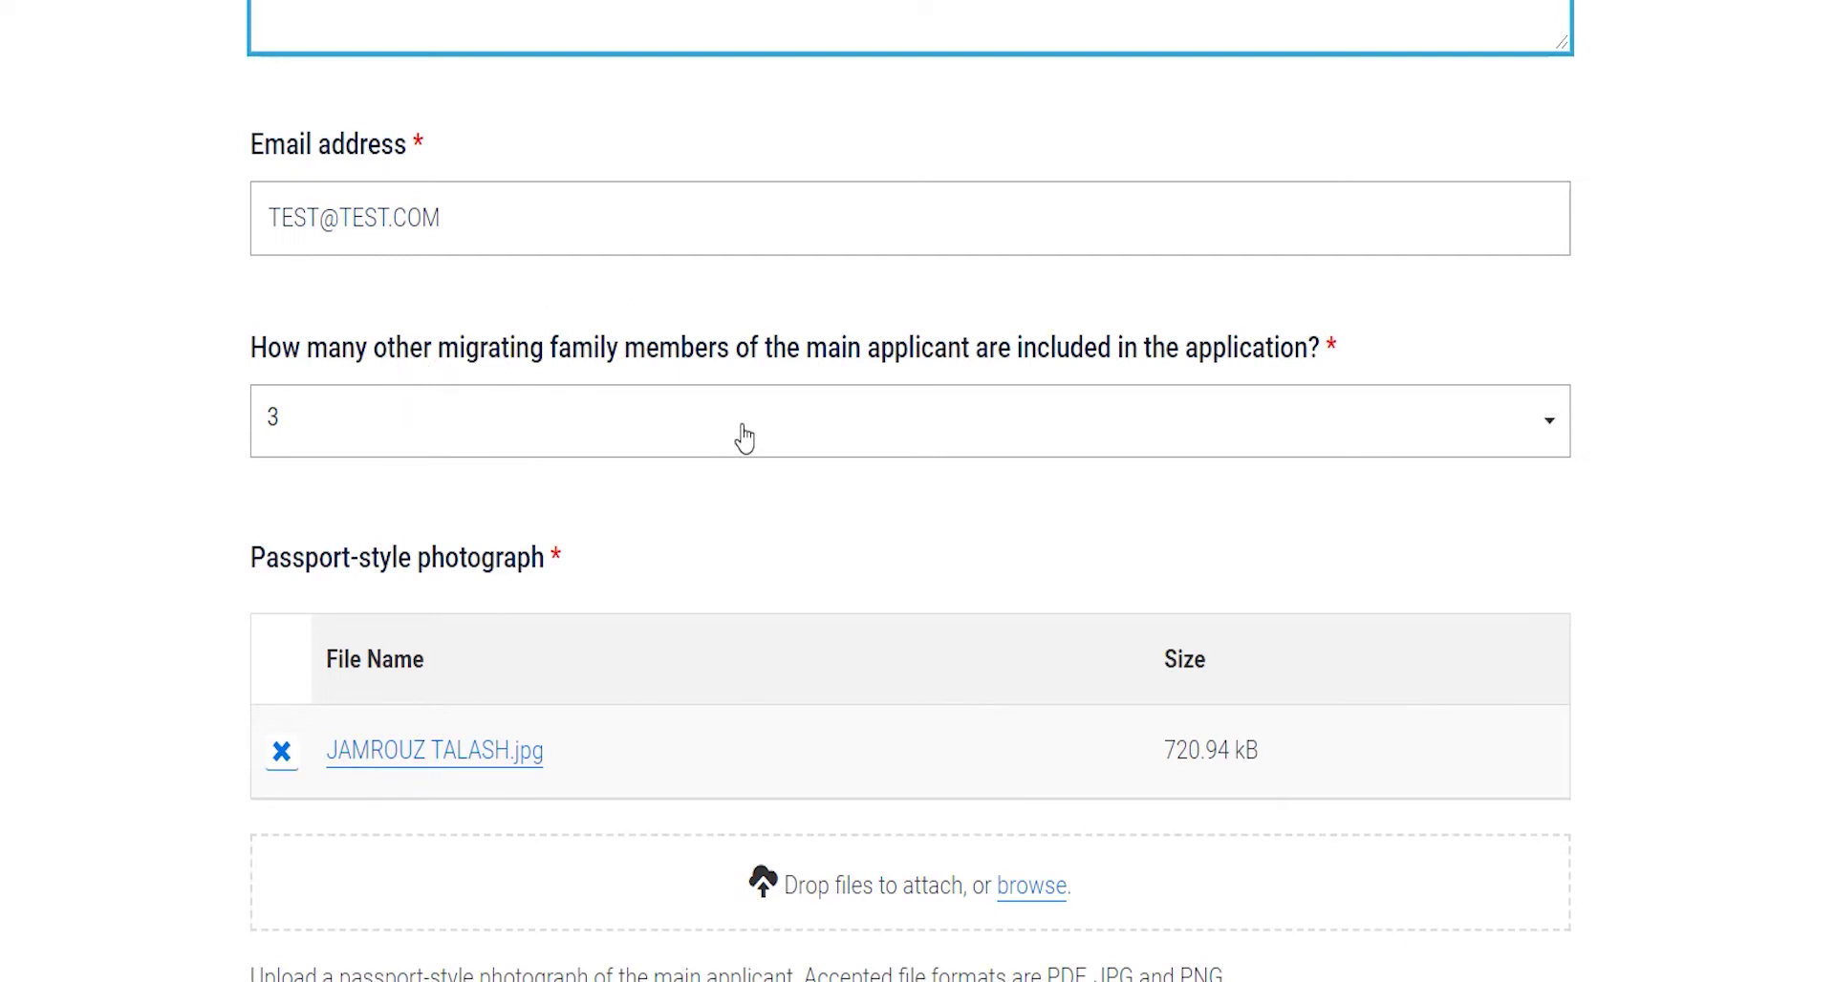
scroll(762, 376, "down", 2)
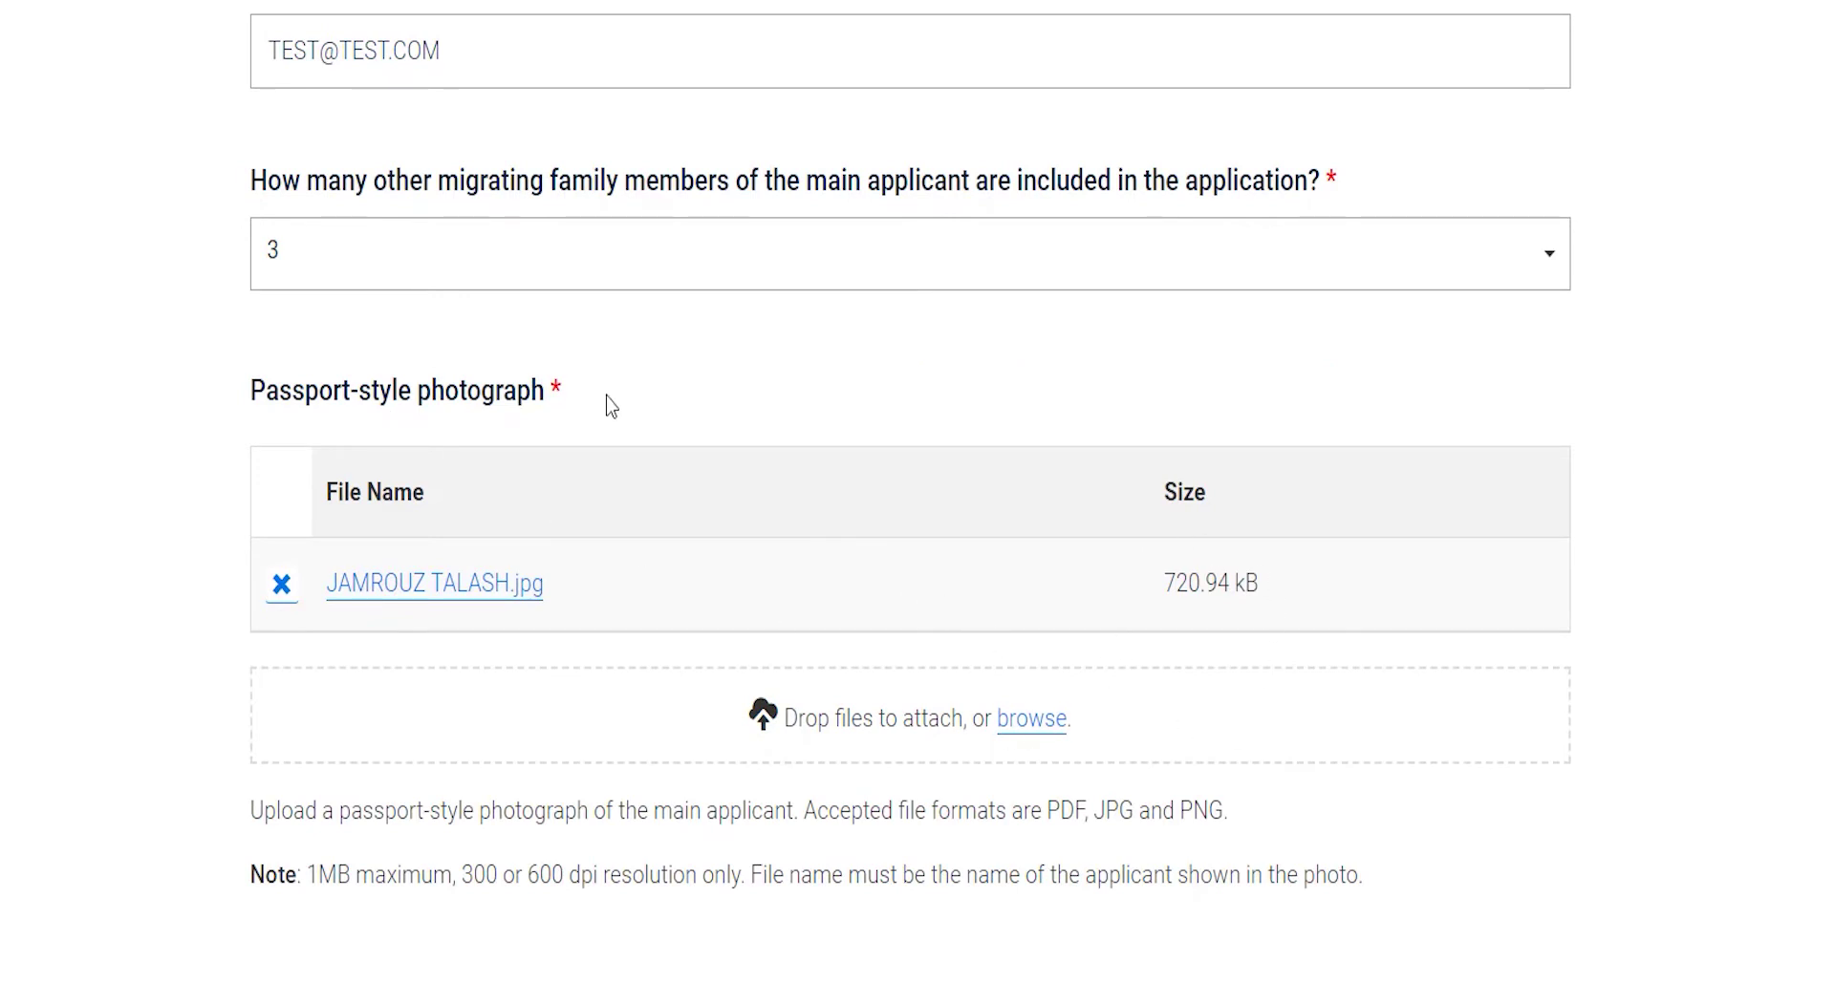
scroll(752, 457, "down", 2)
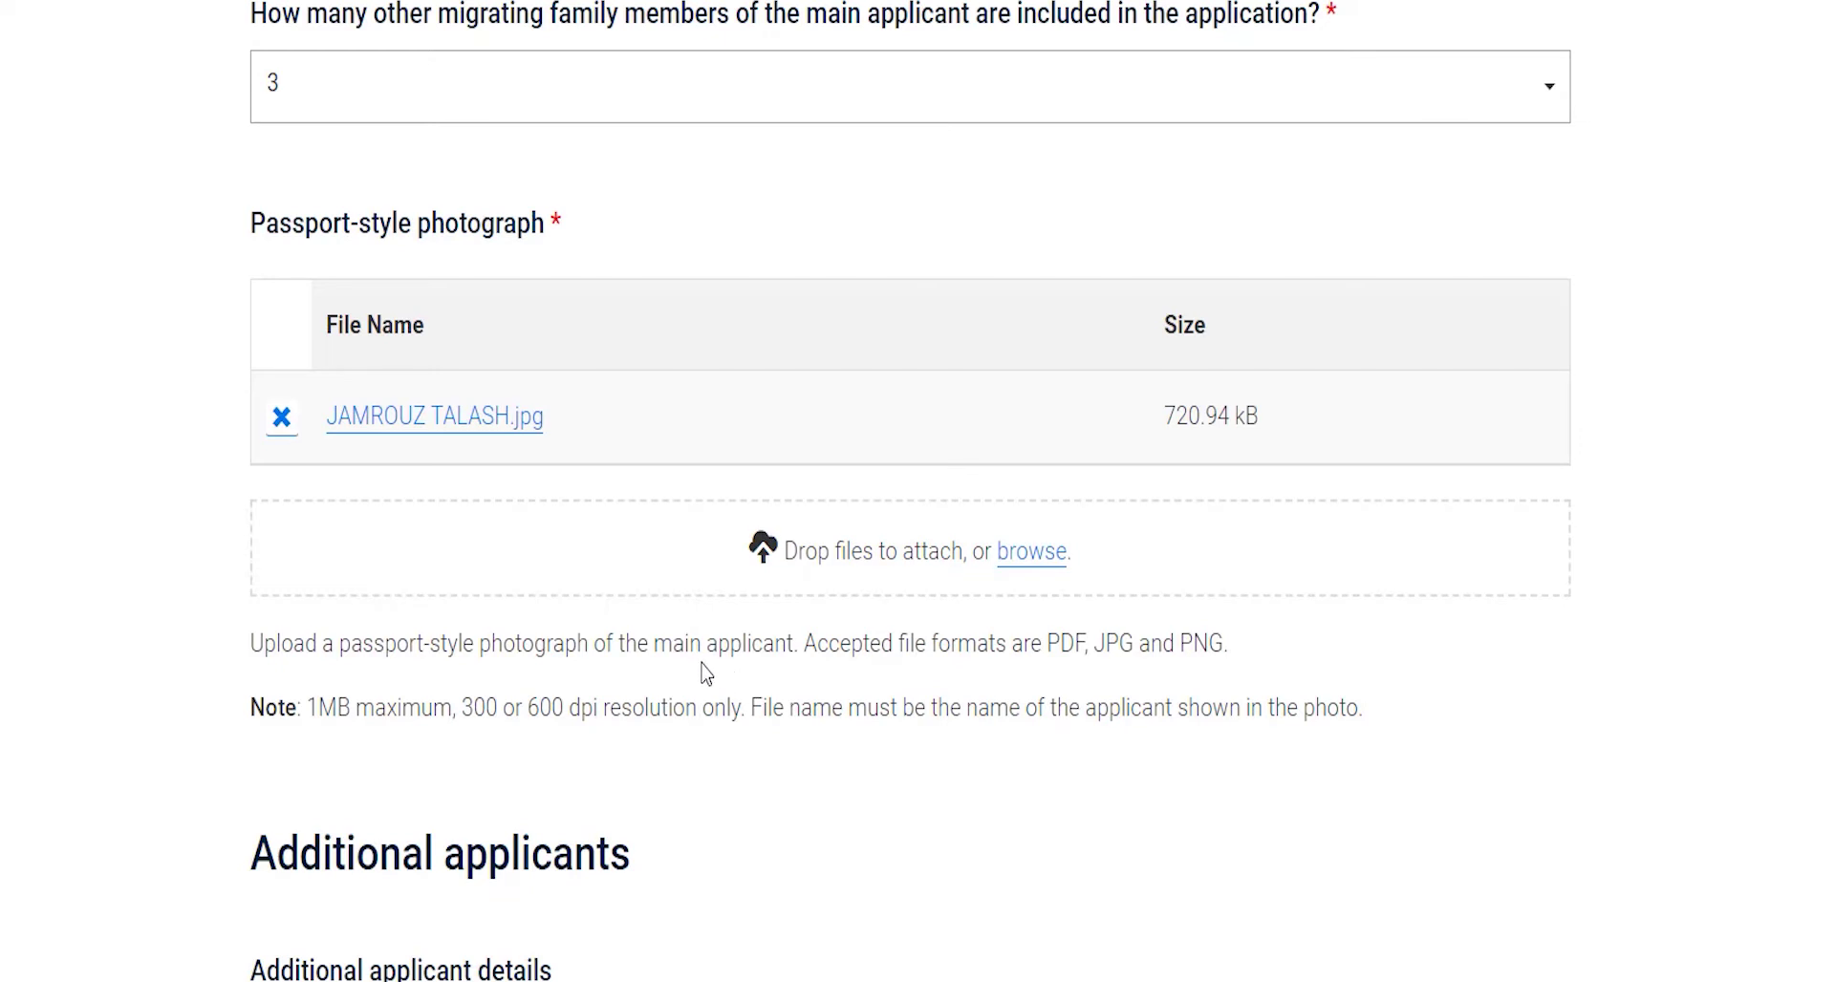
left_click_drag(558, 708, 466, 709)
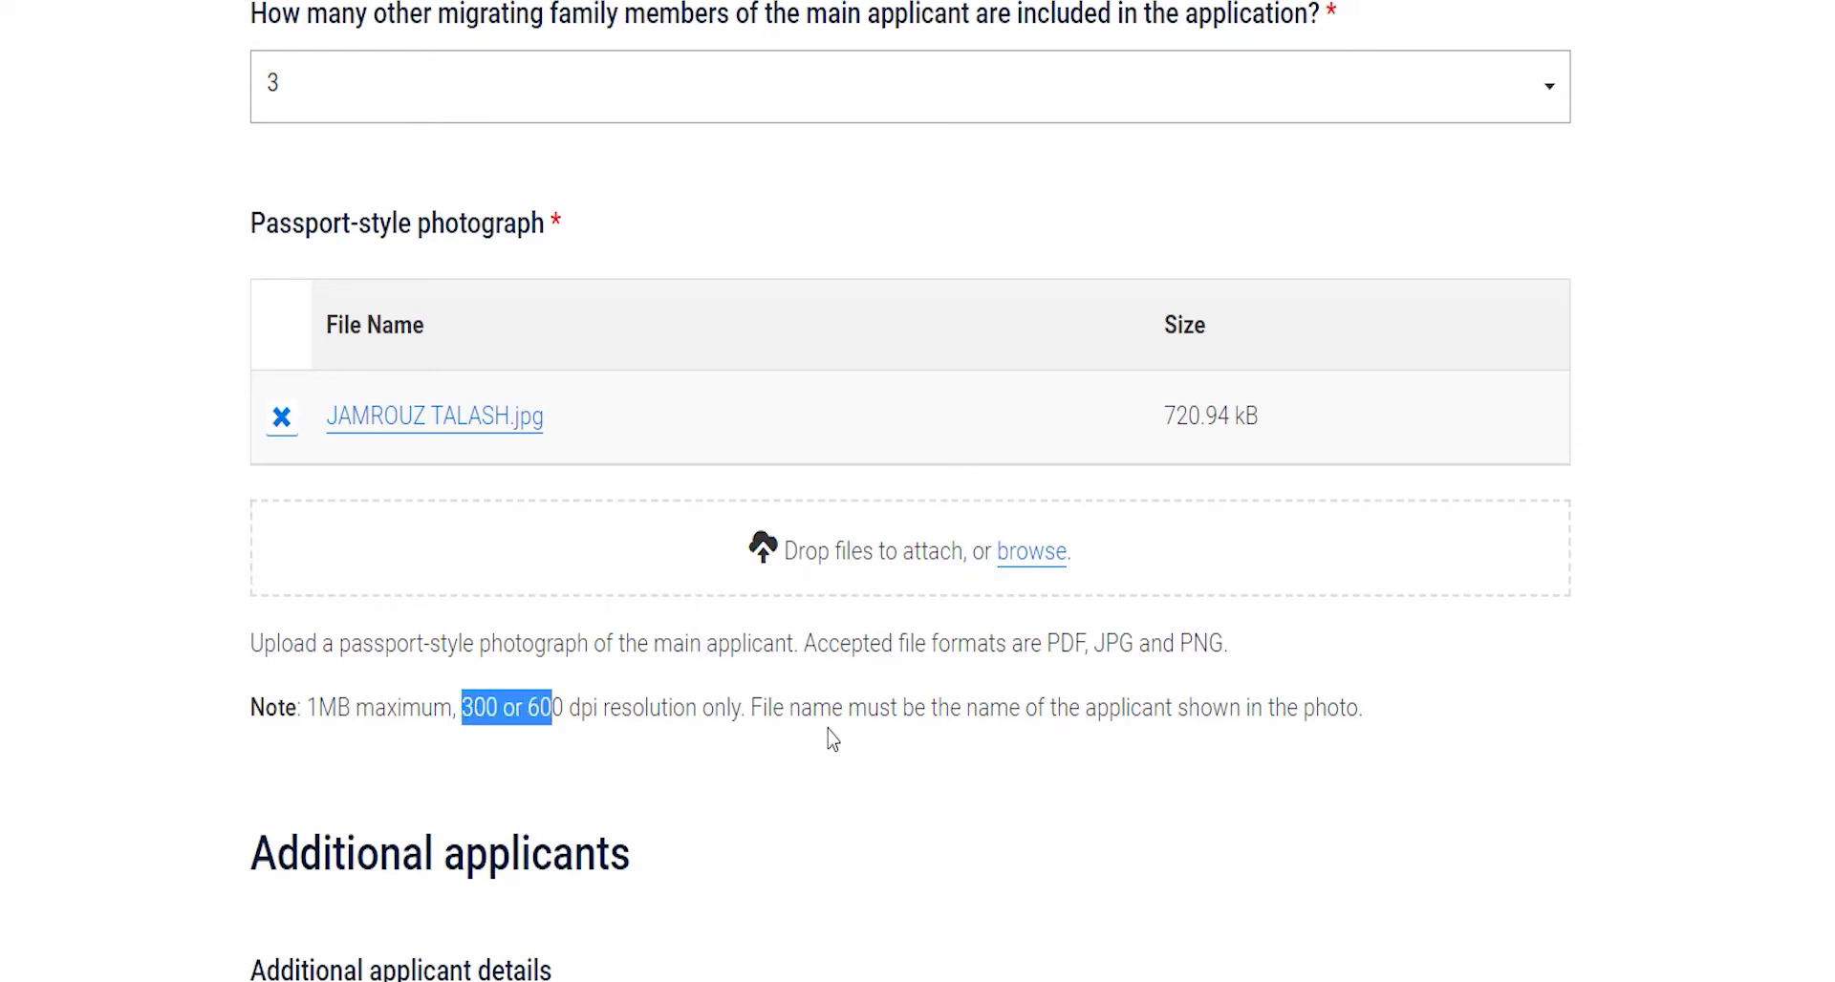
Step: Check the passport-style photograph requirements and attach the main applicant's JPG photo from the Australia humanitarian visa folder
scroll(829, 741, "down", 2)
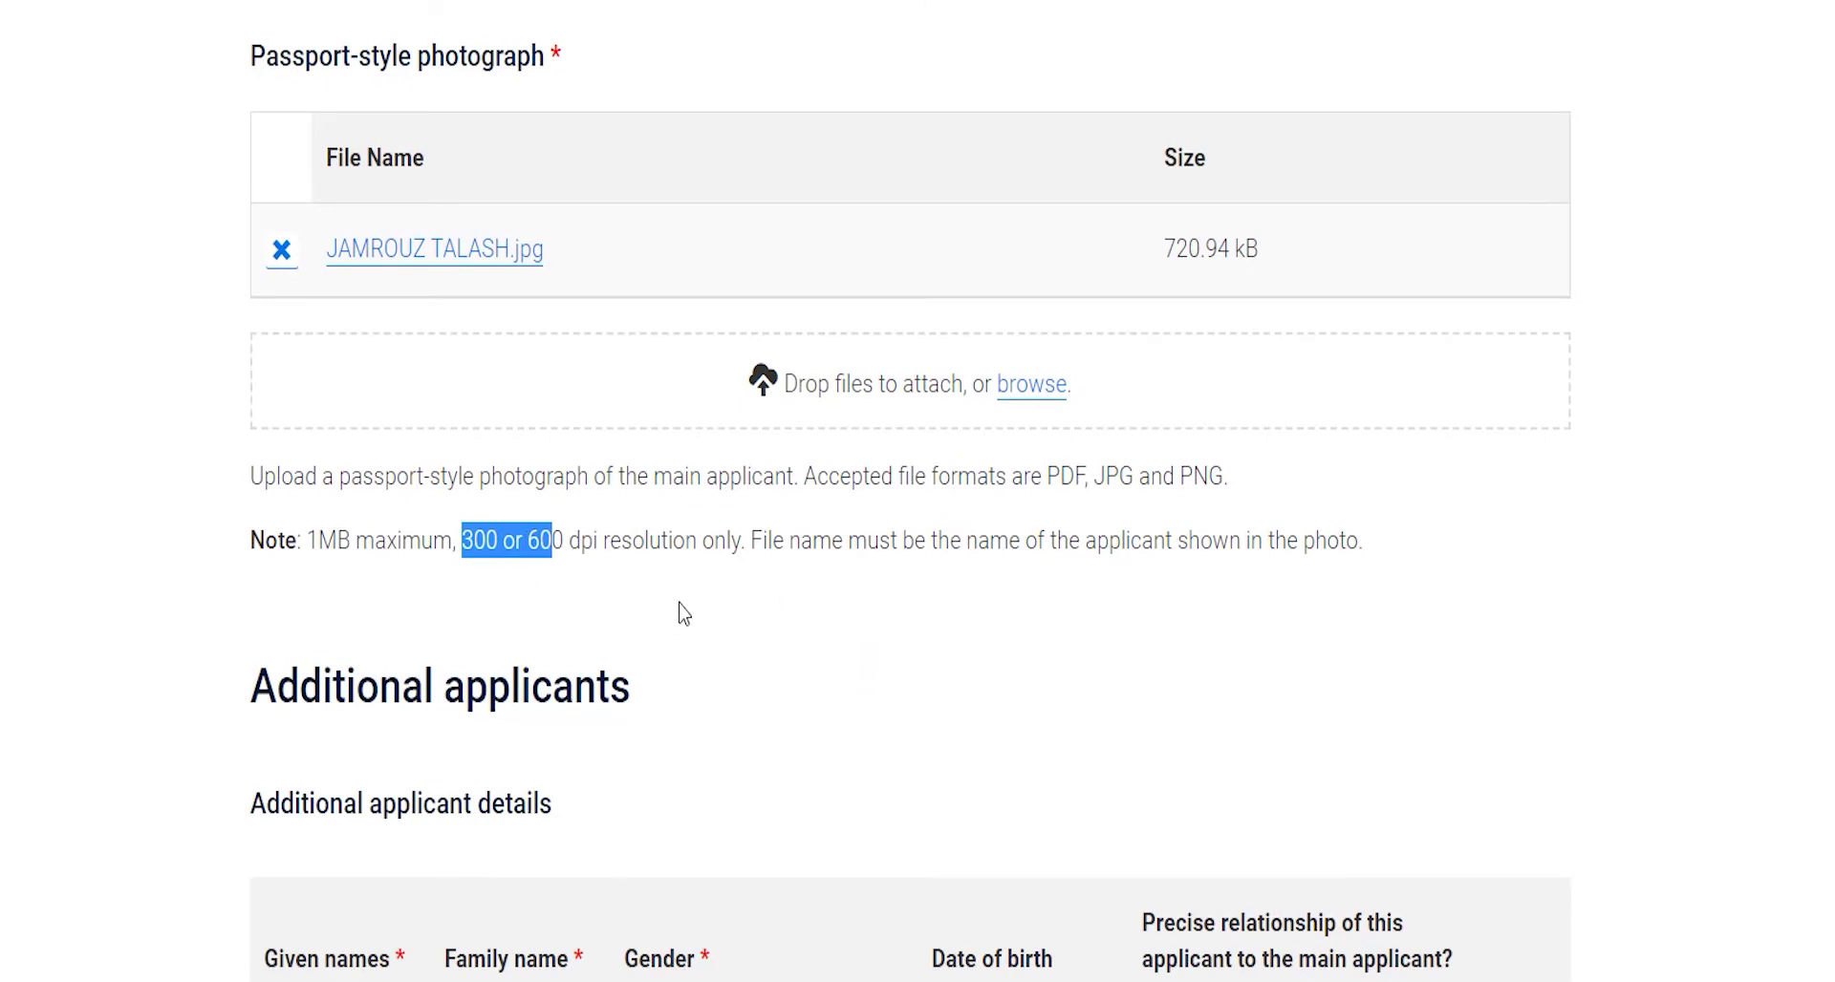
left_click_drag(359, 541, 310, 542)
left_click(811, 591)
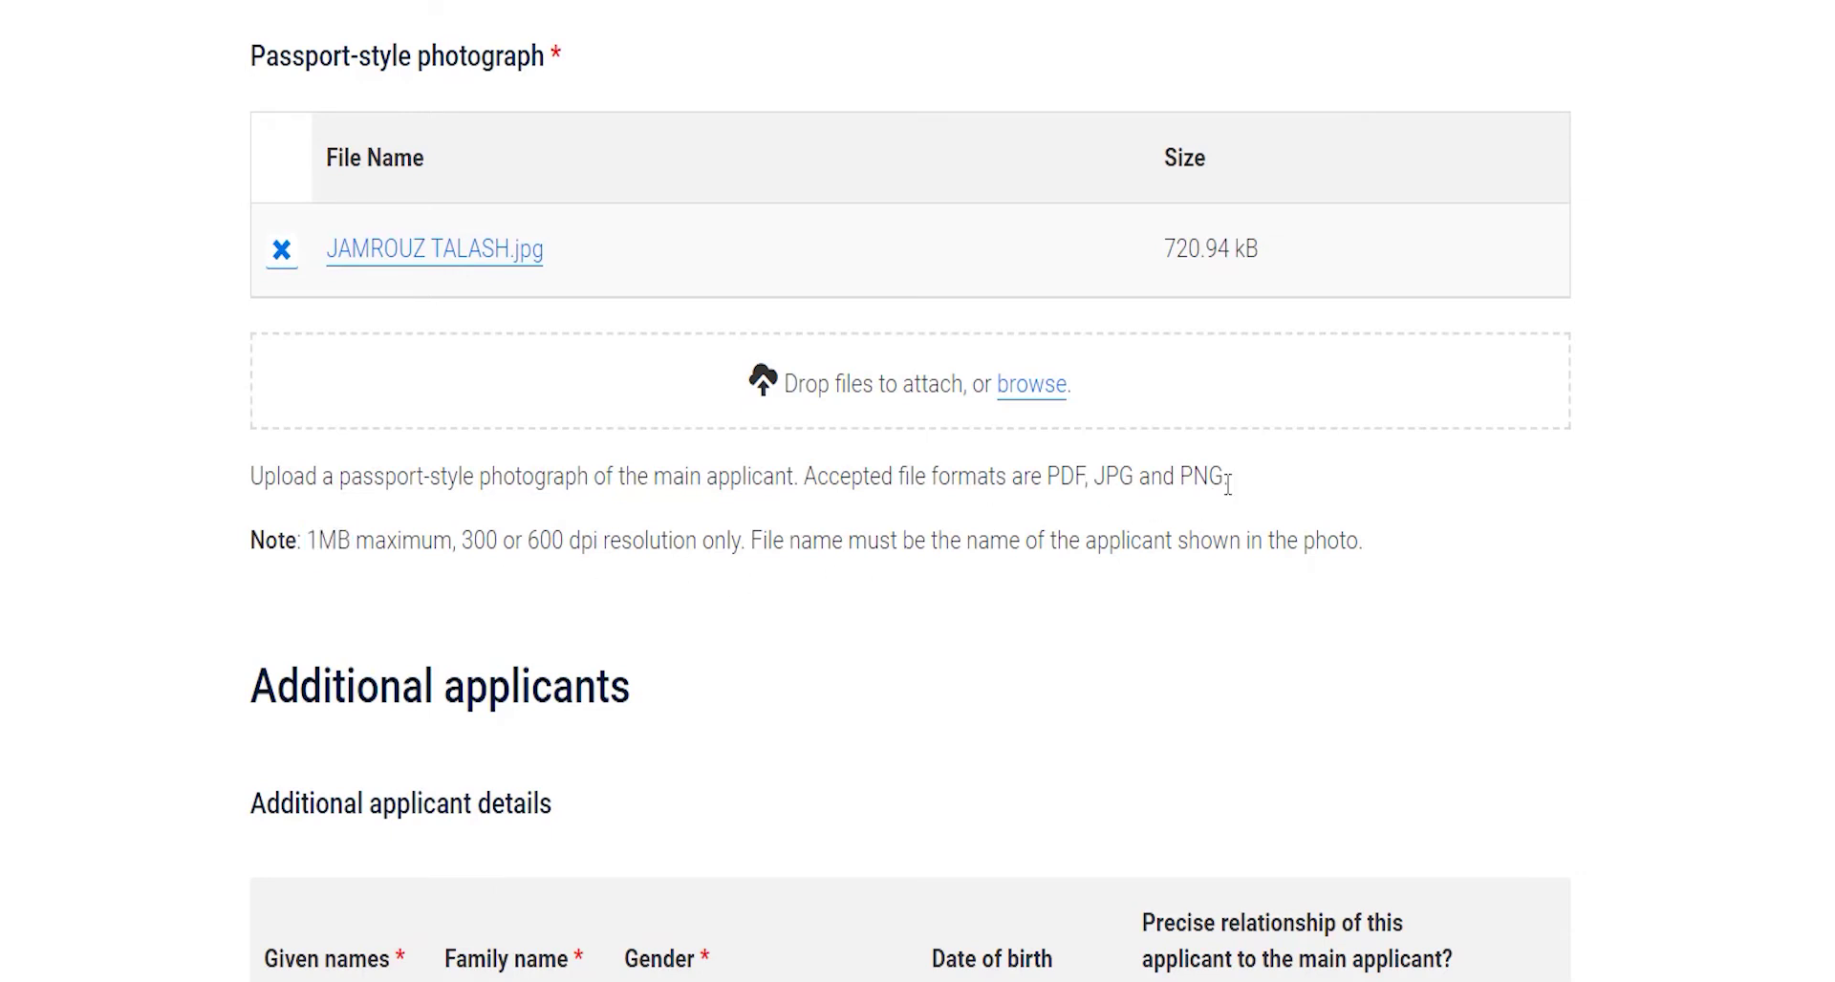
scroll(941, 614, "up", 2)
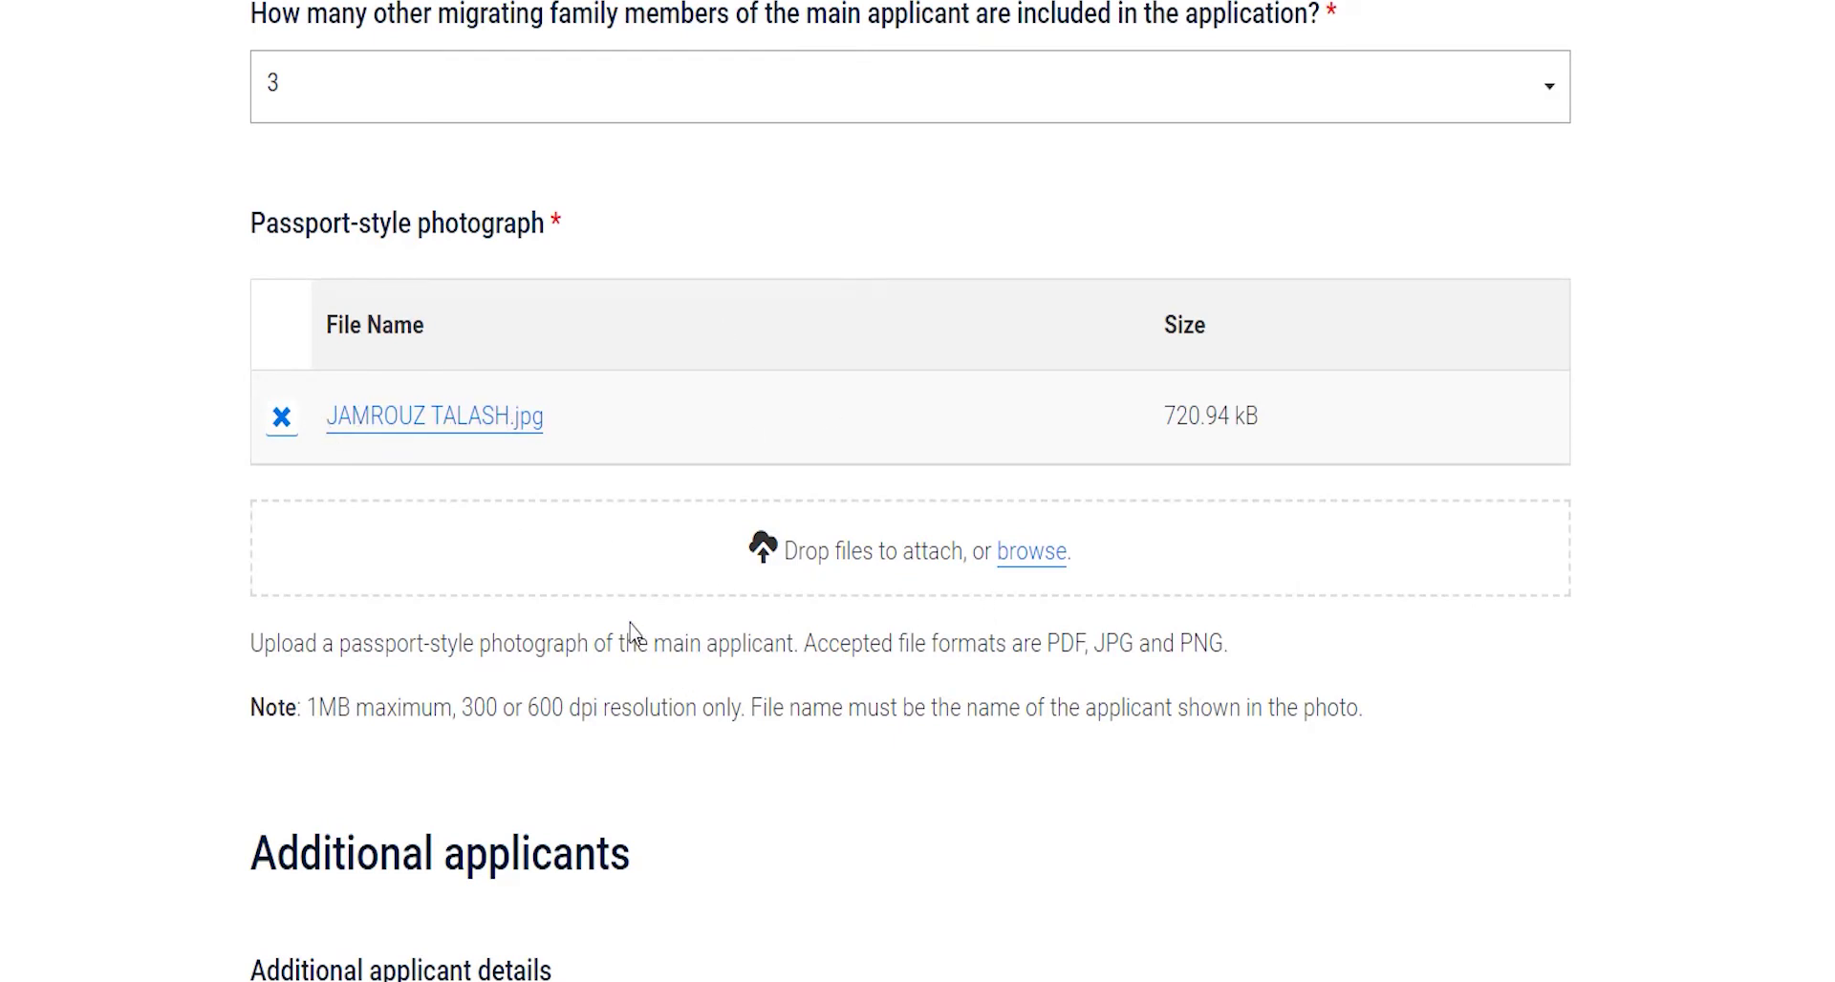
left_click(1032, 552)
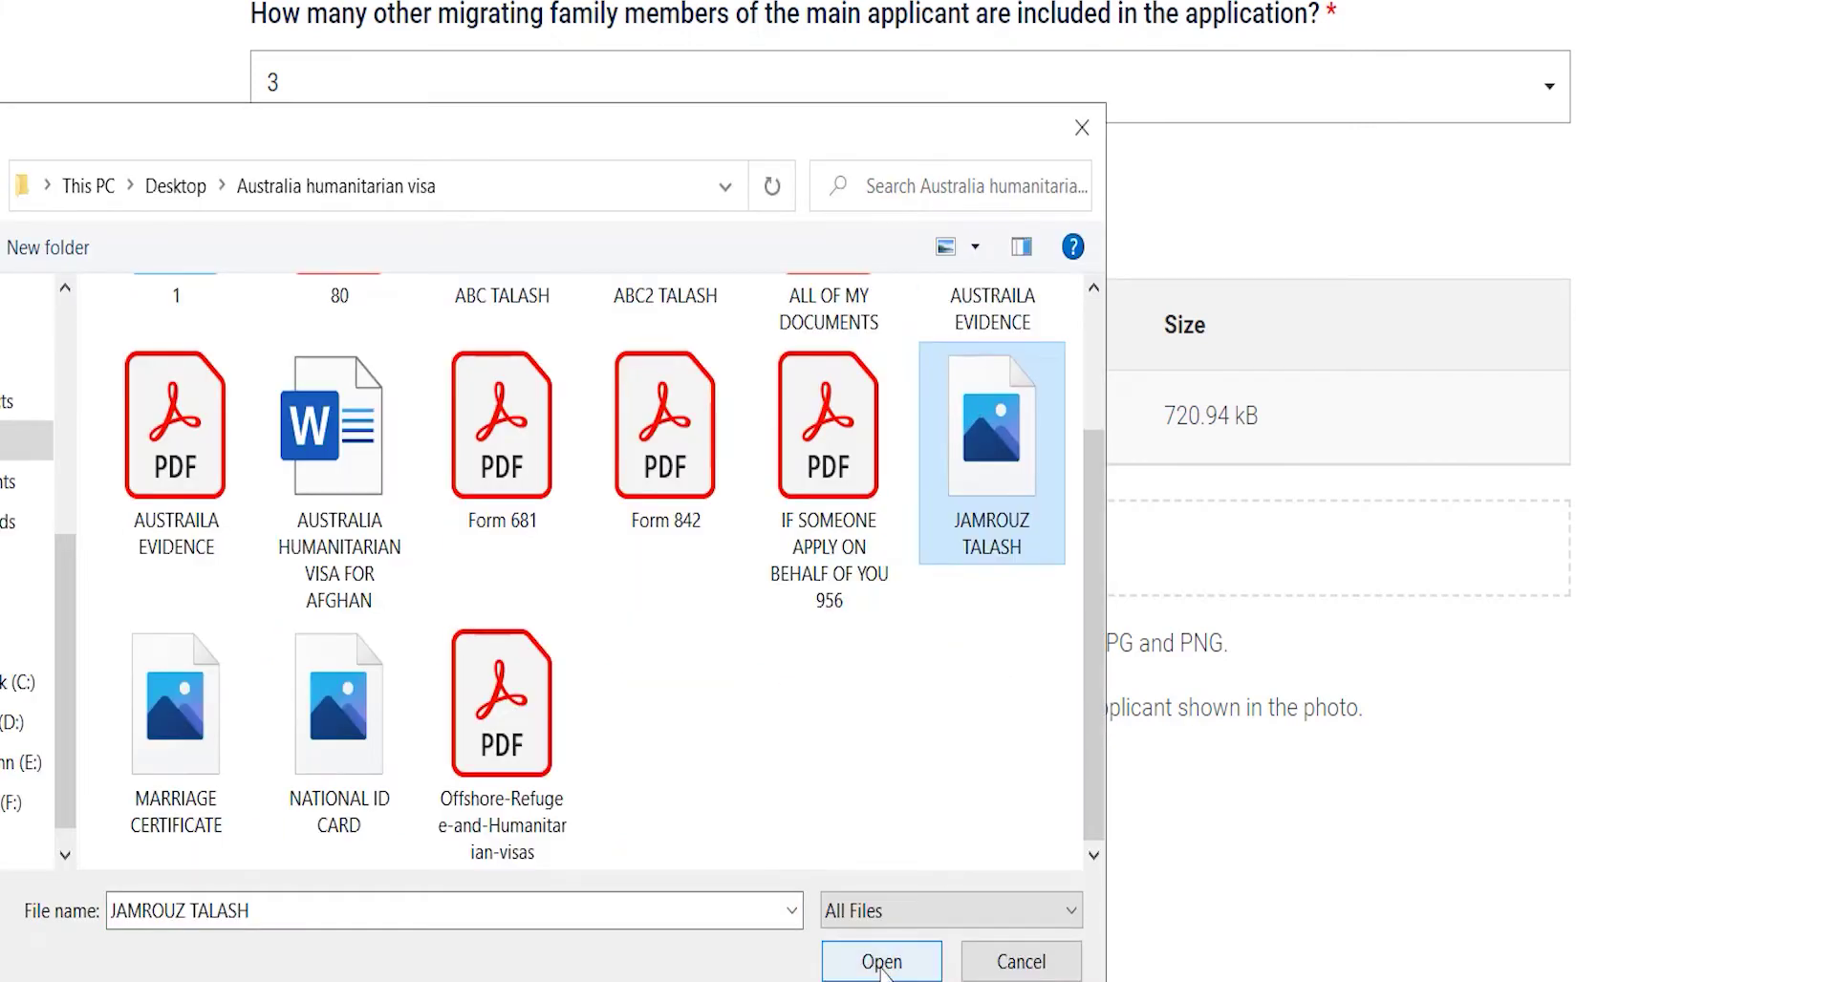
left_click(881, 962)
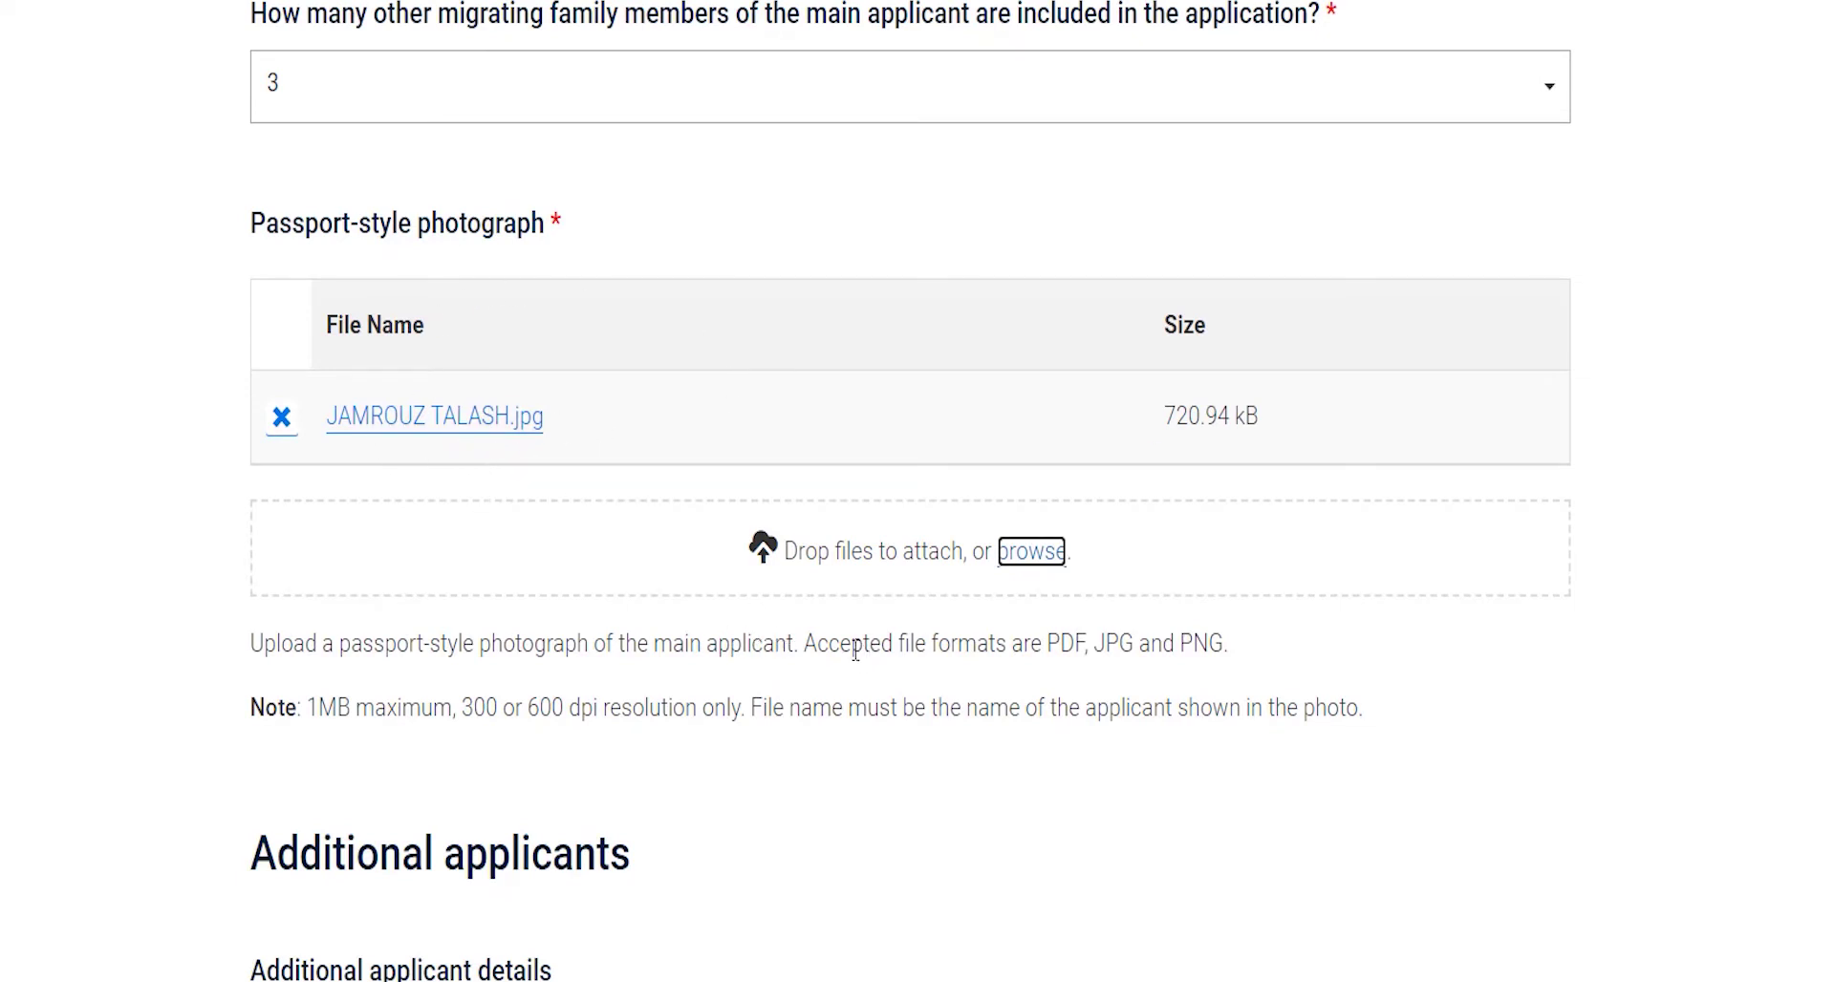
Step: Review the main applicant's residential address, email address, number of migrating family members and attached passport-style photograph
scroll(855, 650, "up", 3)
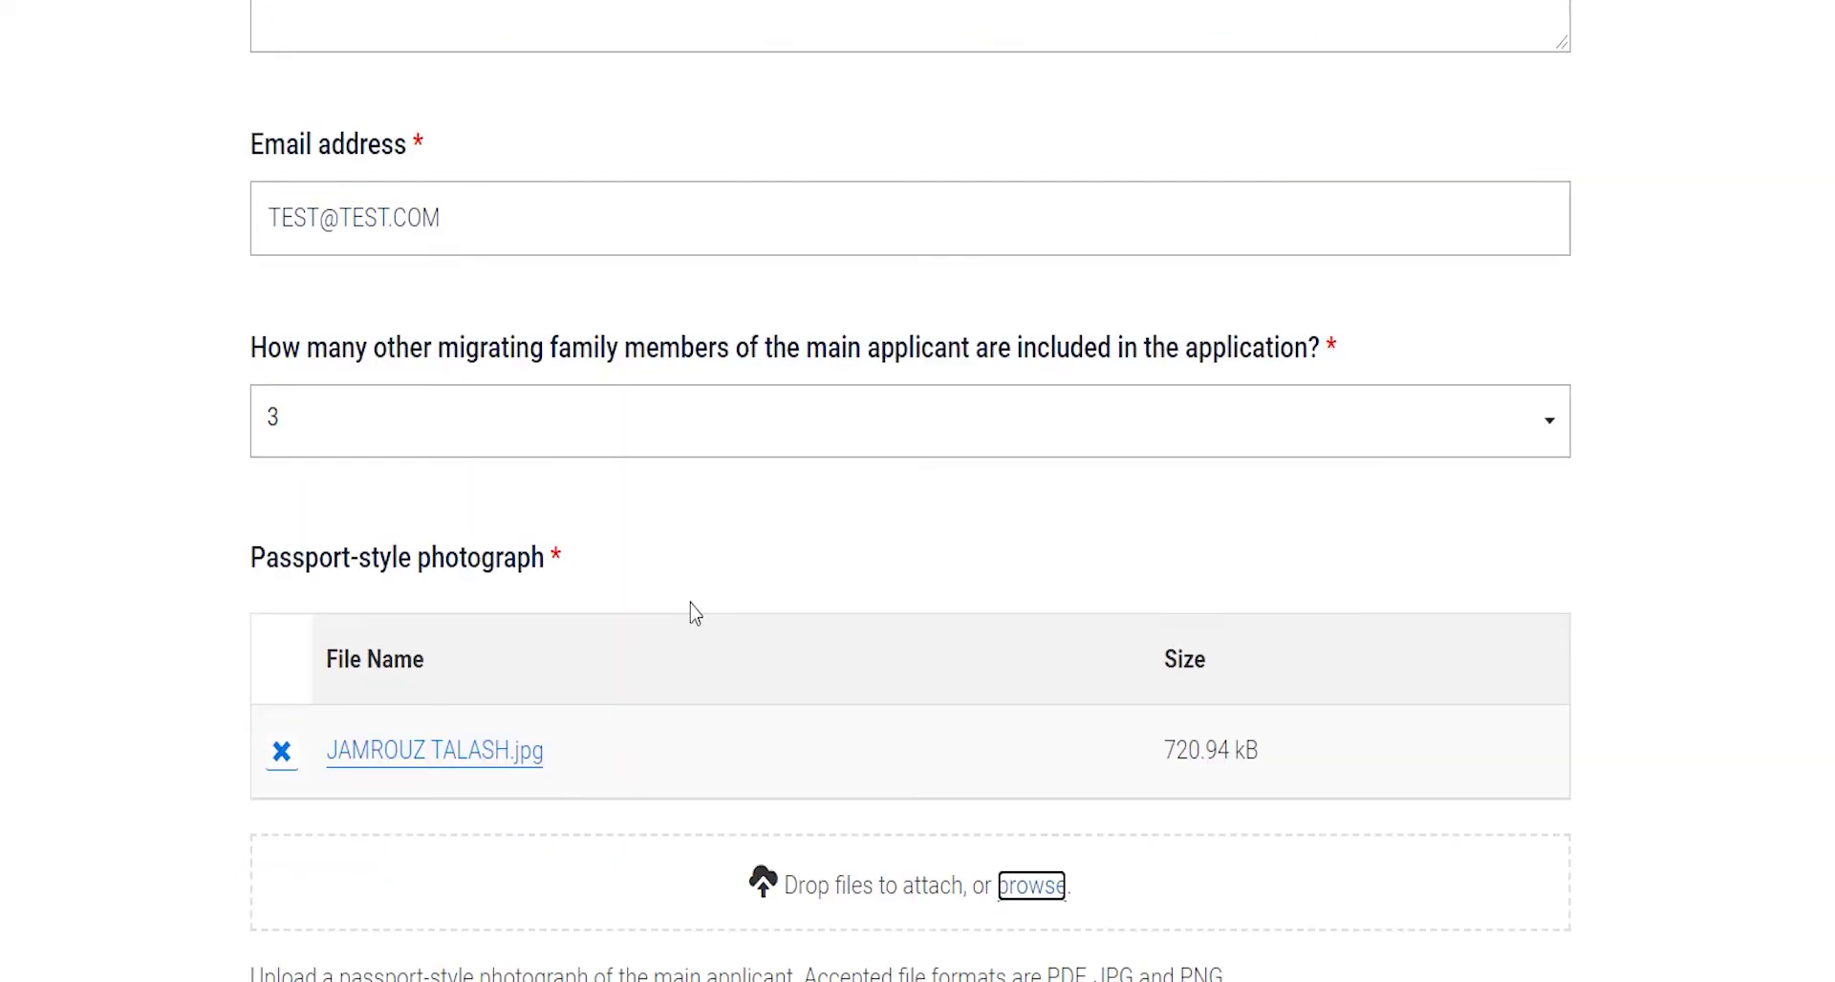
left_click(475, 204)
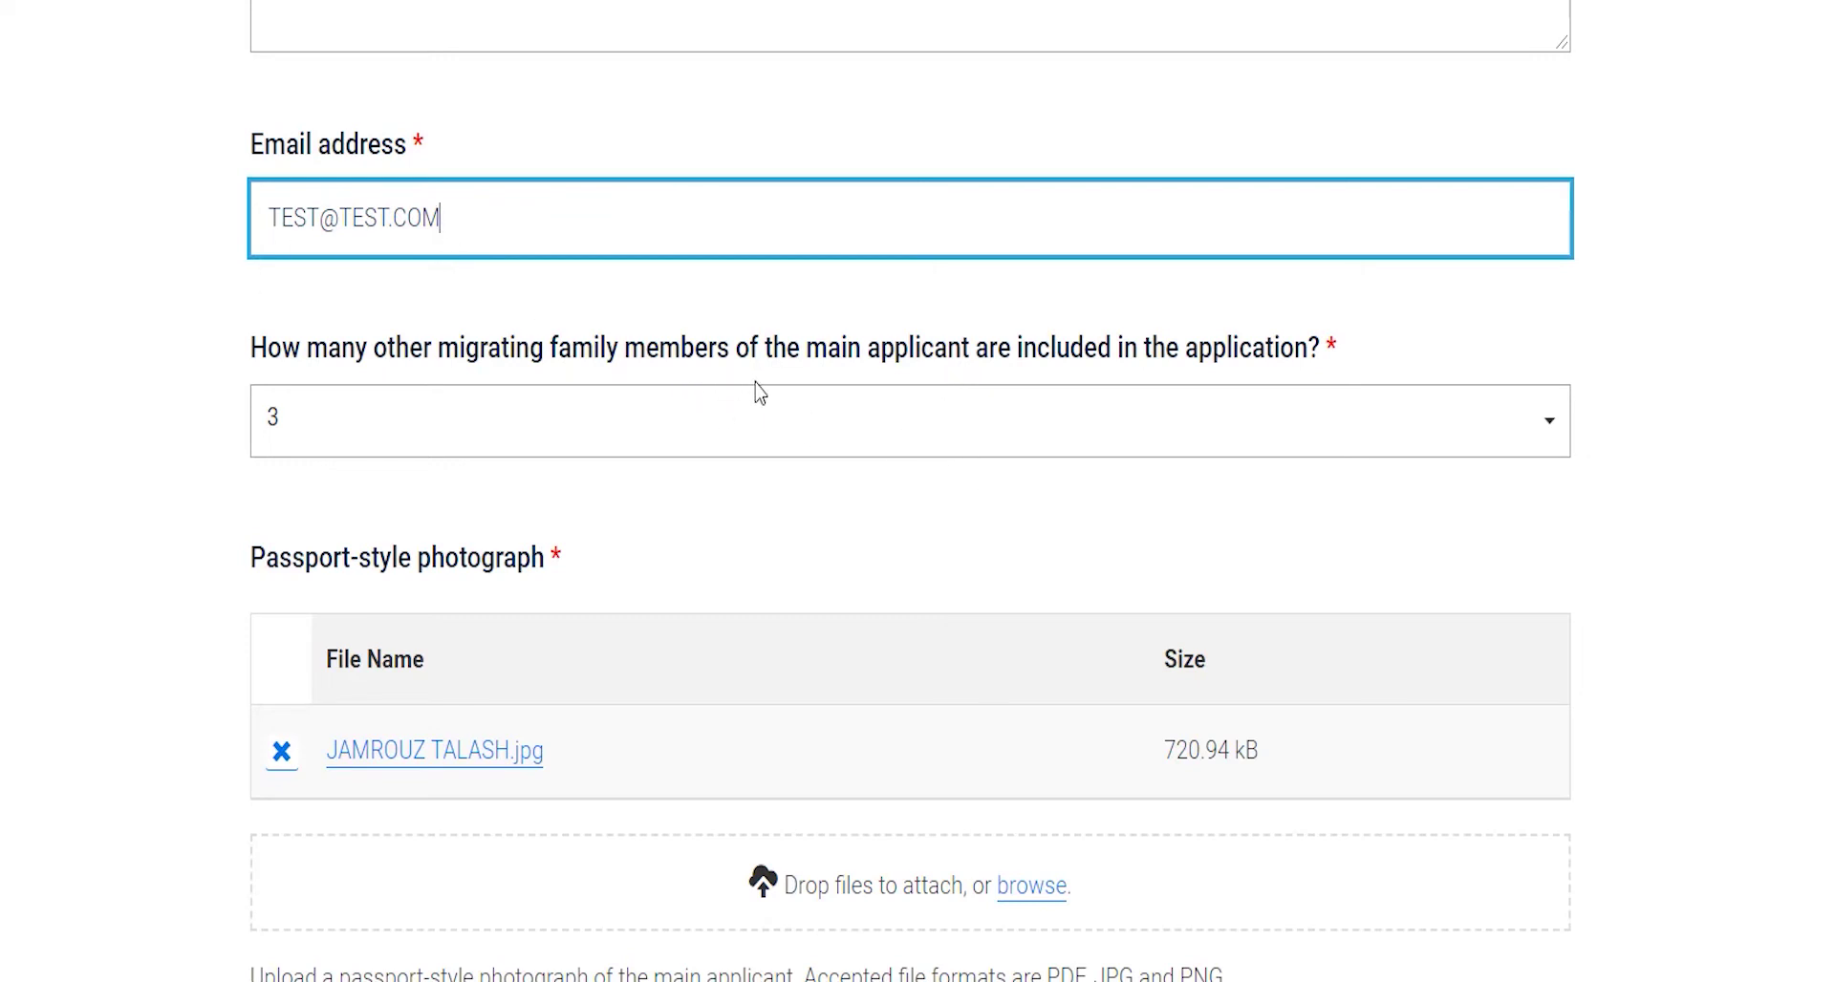
scroll(759, 392, "down", 2)
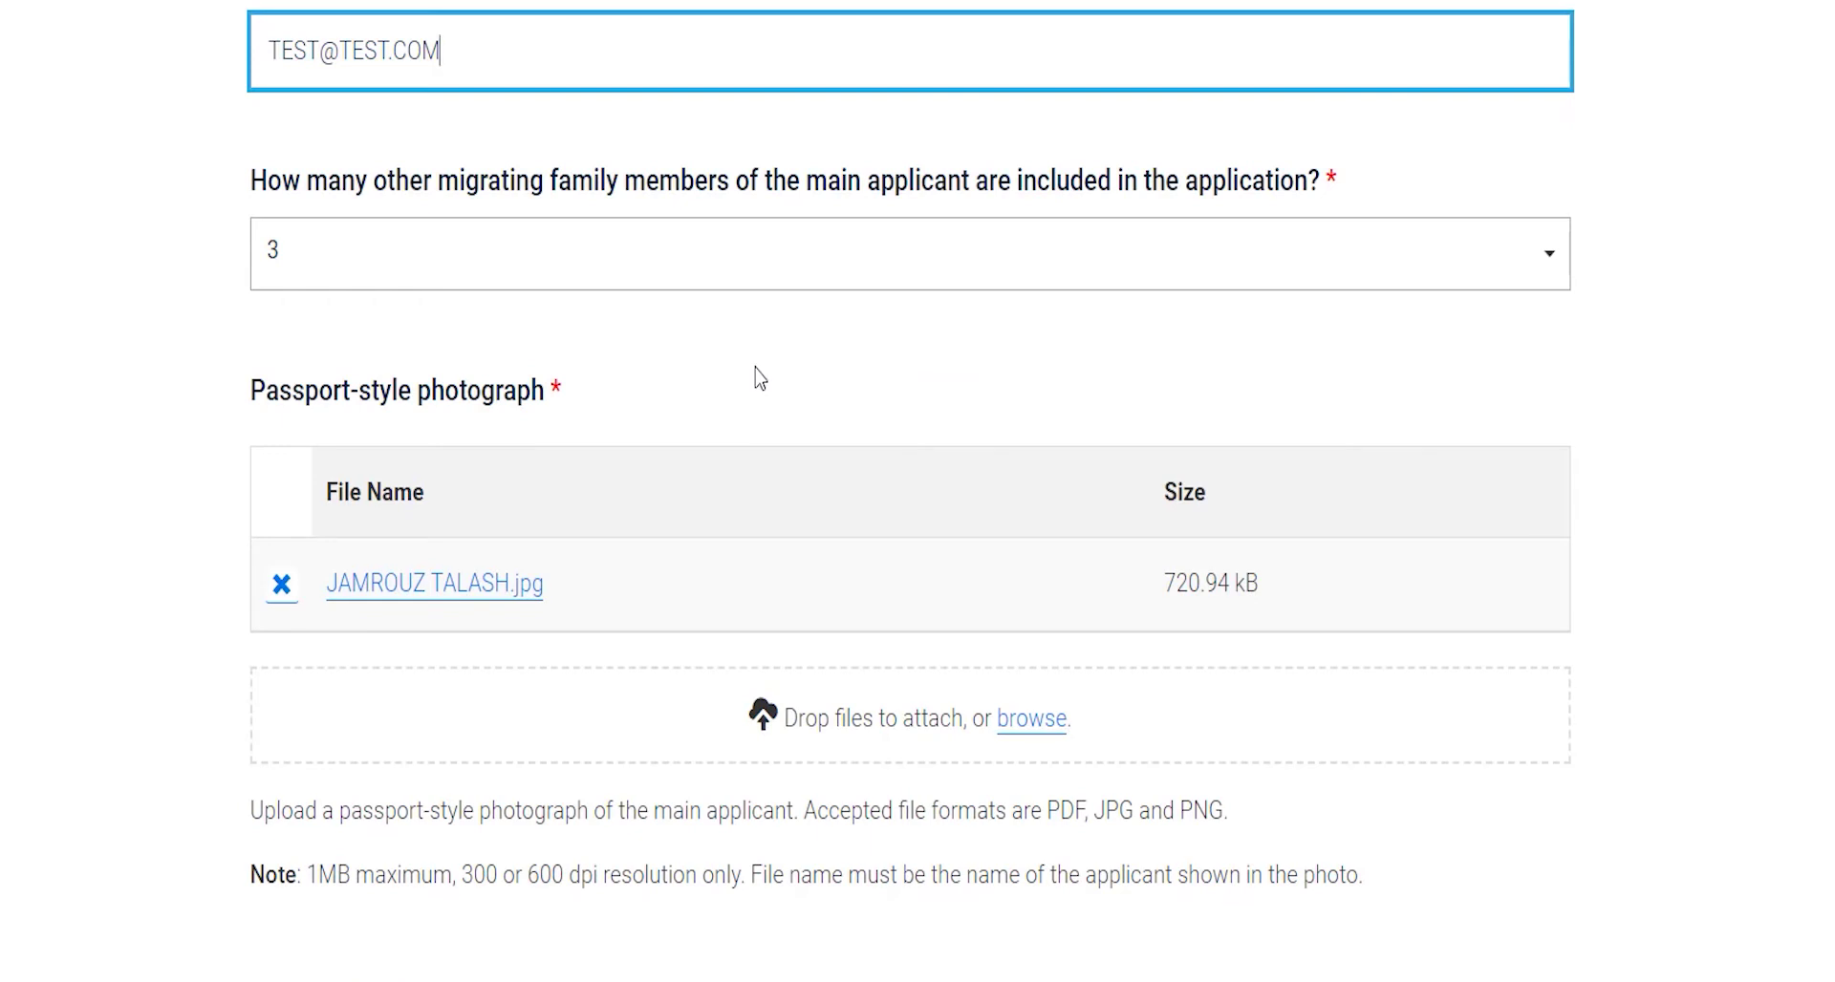
scroll(760, 378, "up", 6)
scroll(755, 365, "up", 4)
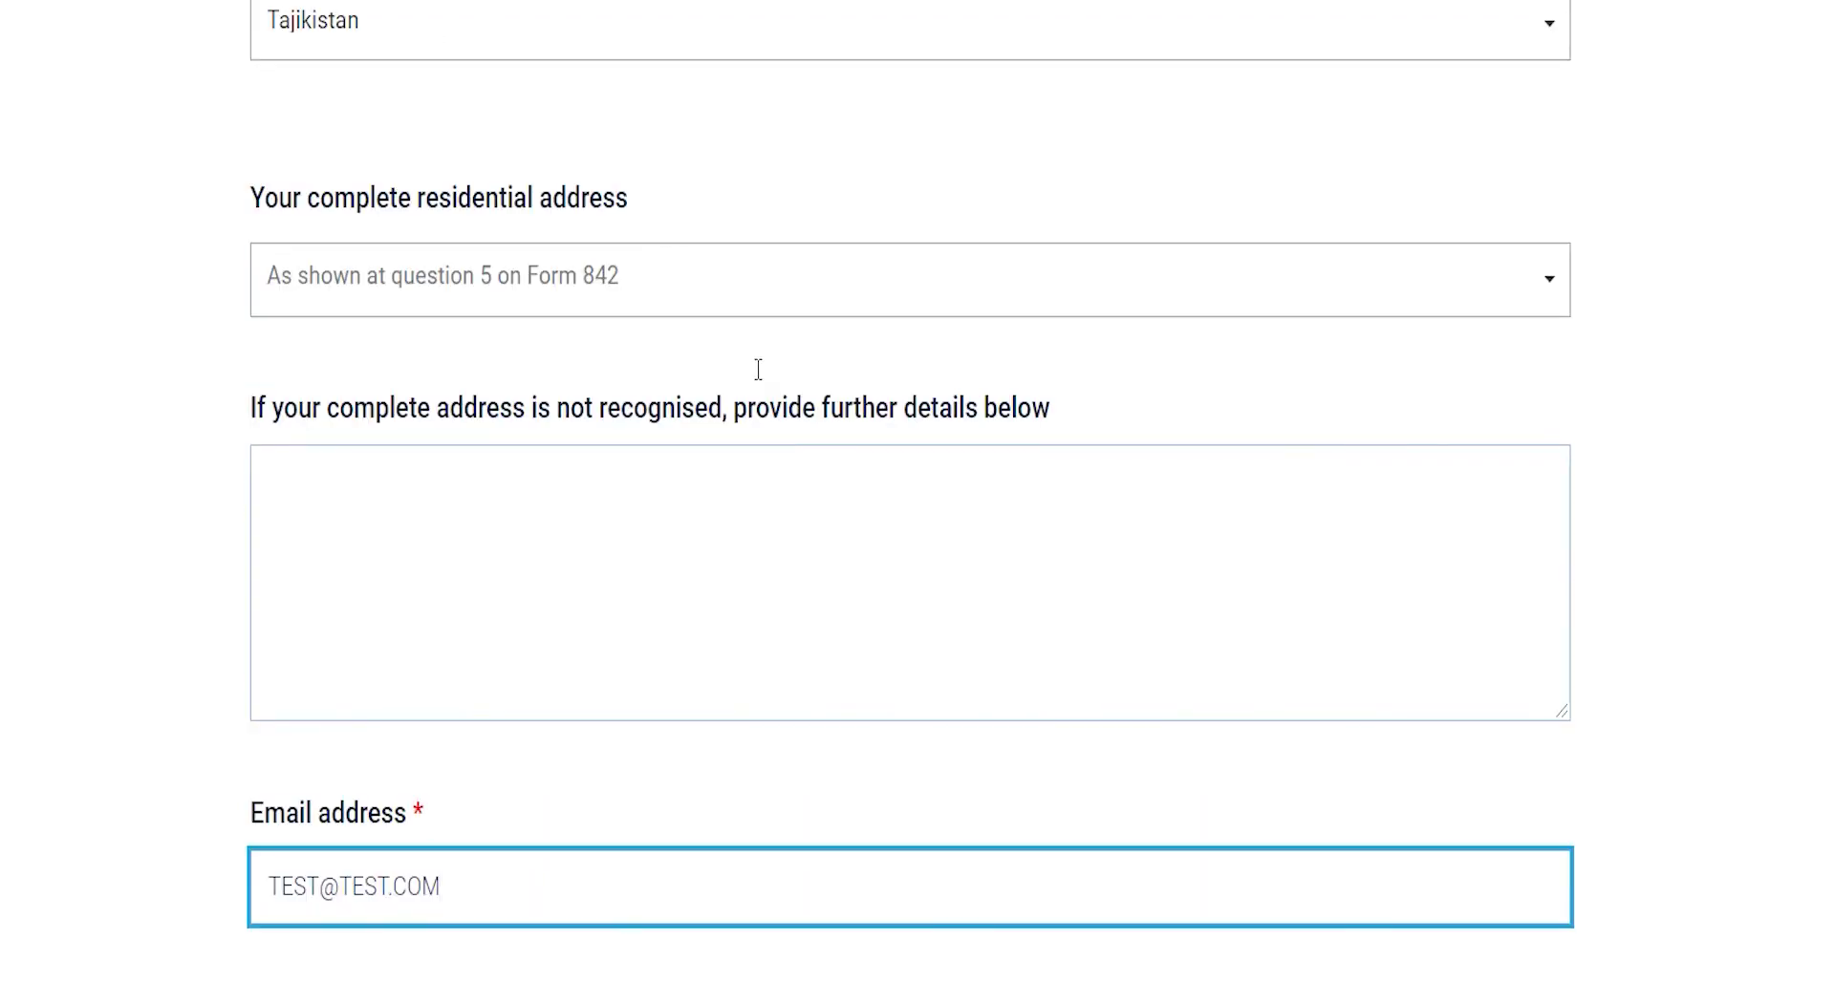
scroll(758, 369, "down", 4)
scroll(759, 370, "down", 2)
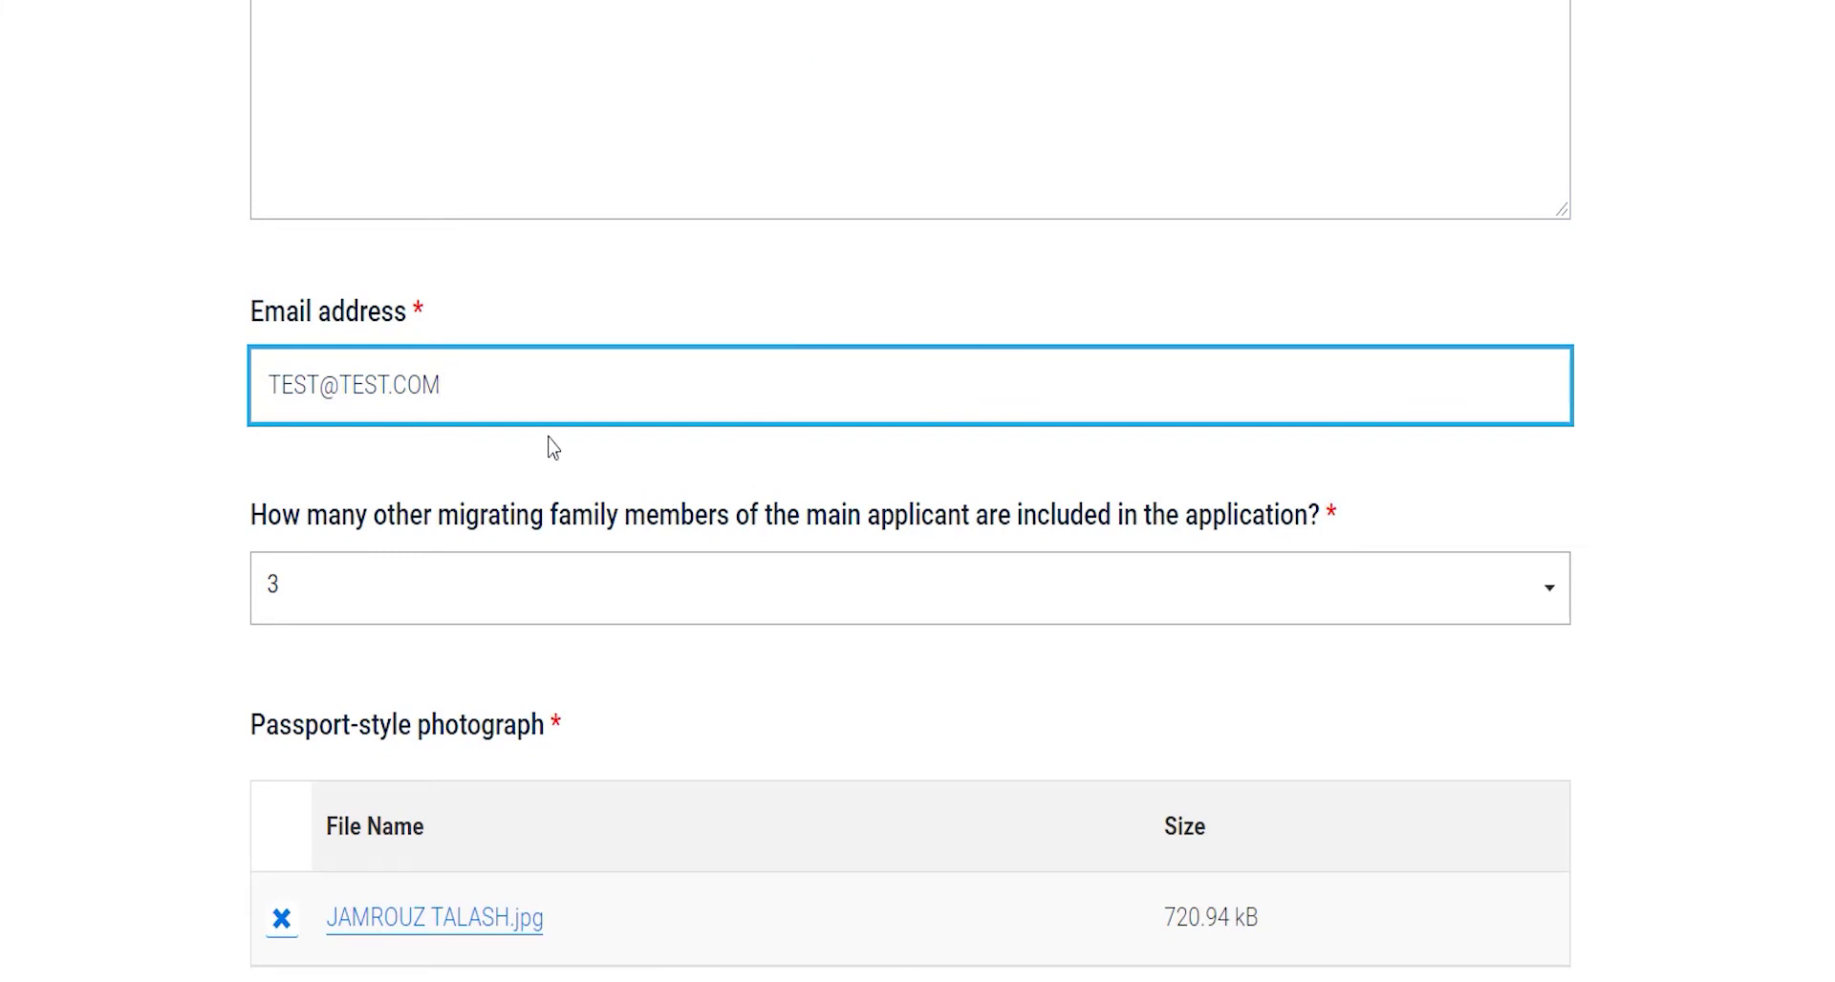
scroll(692, 358, "down", 2)
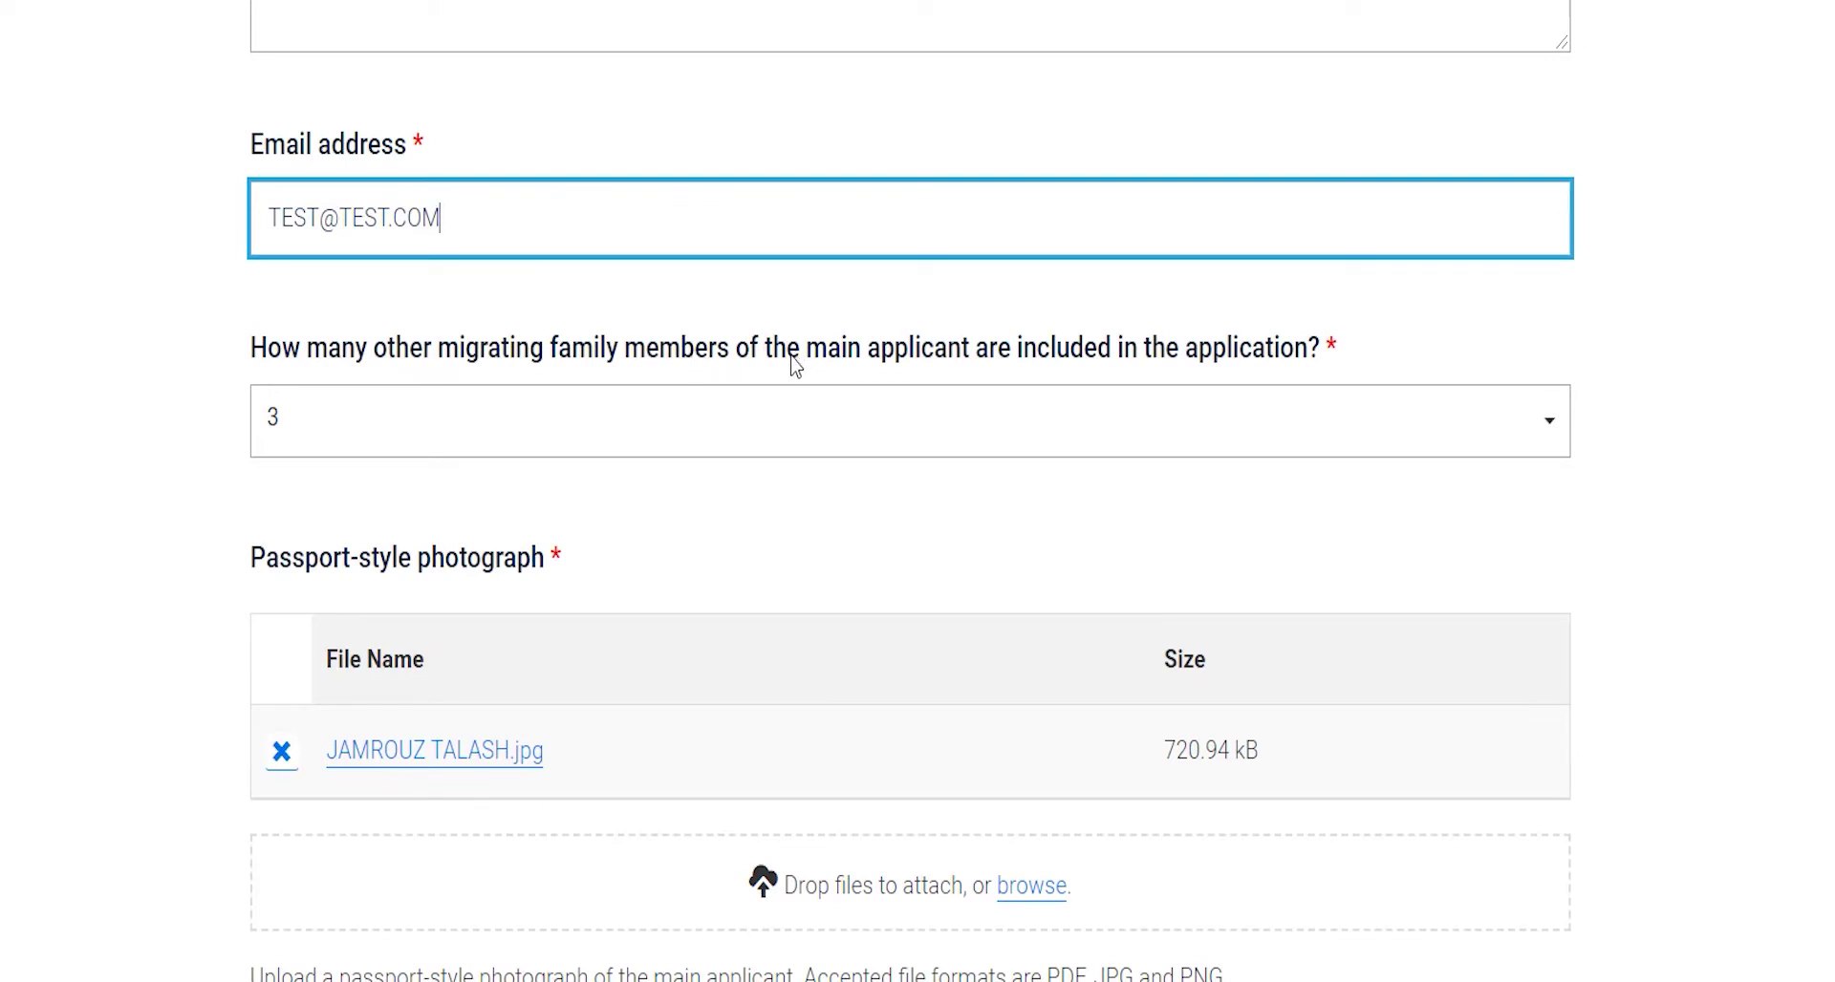
scroll(688, 366, "down", 2)
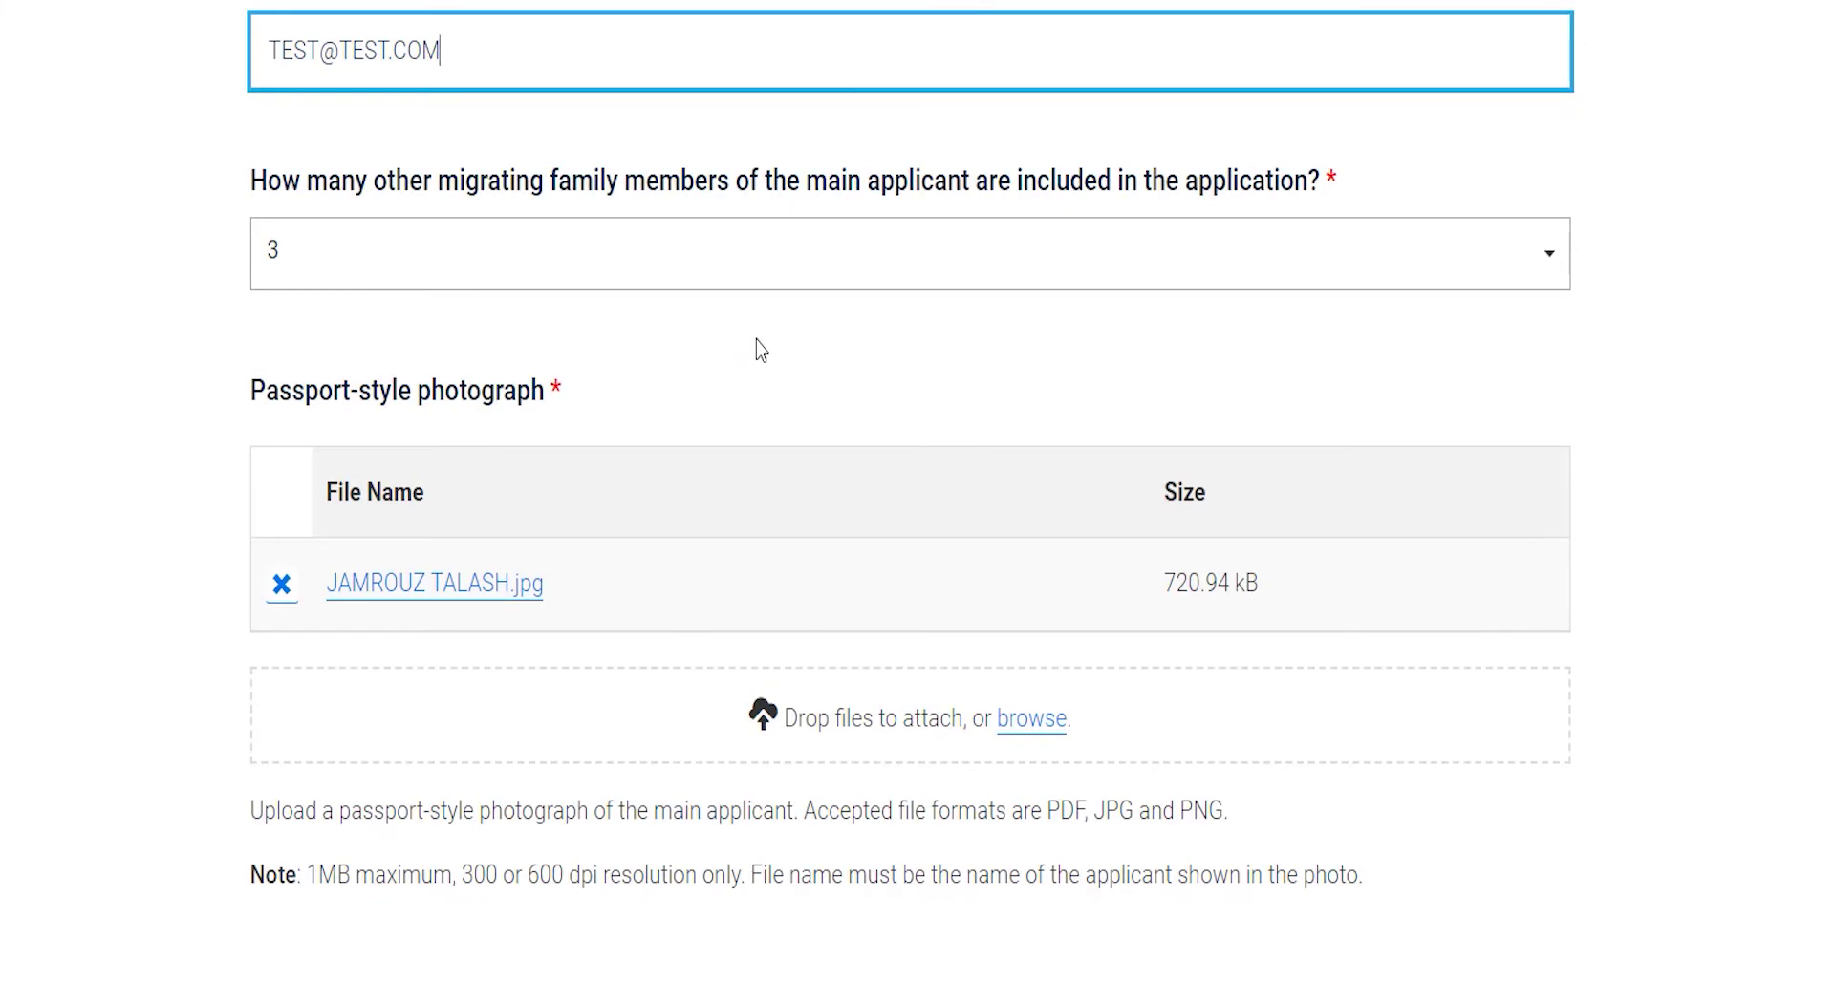
scroll(761, 350, "down", 4)
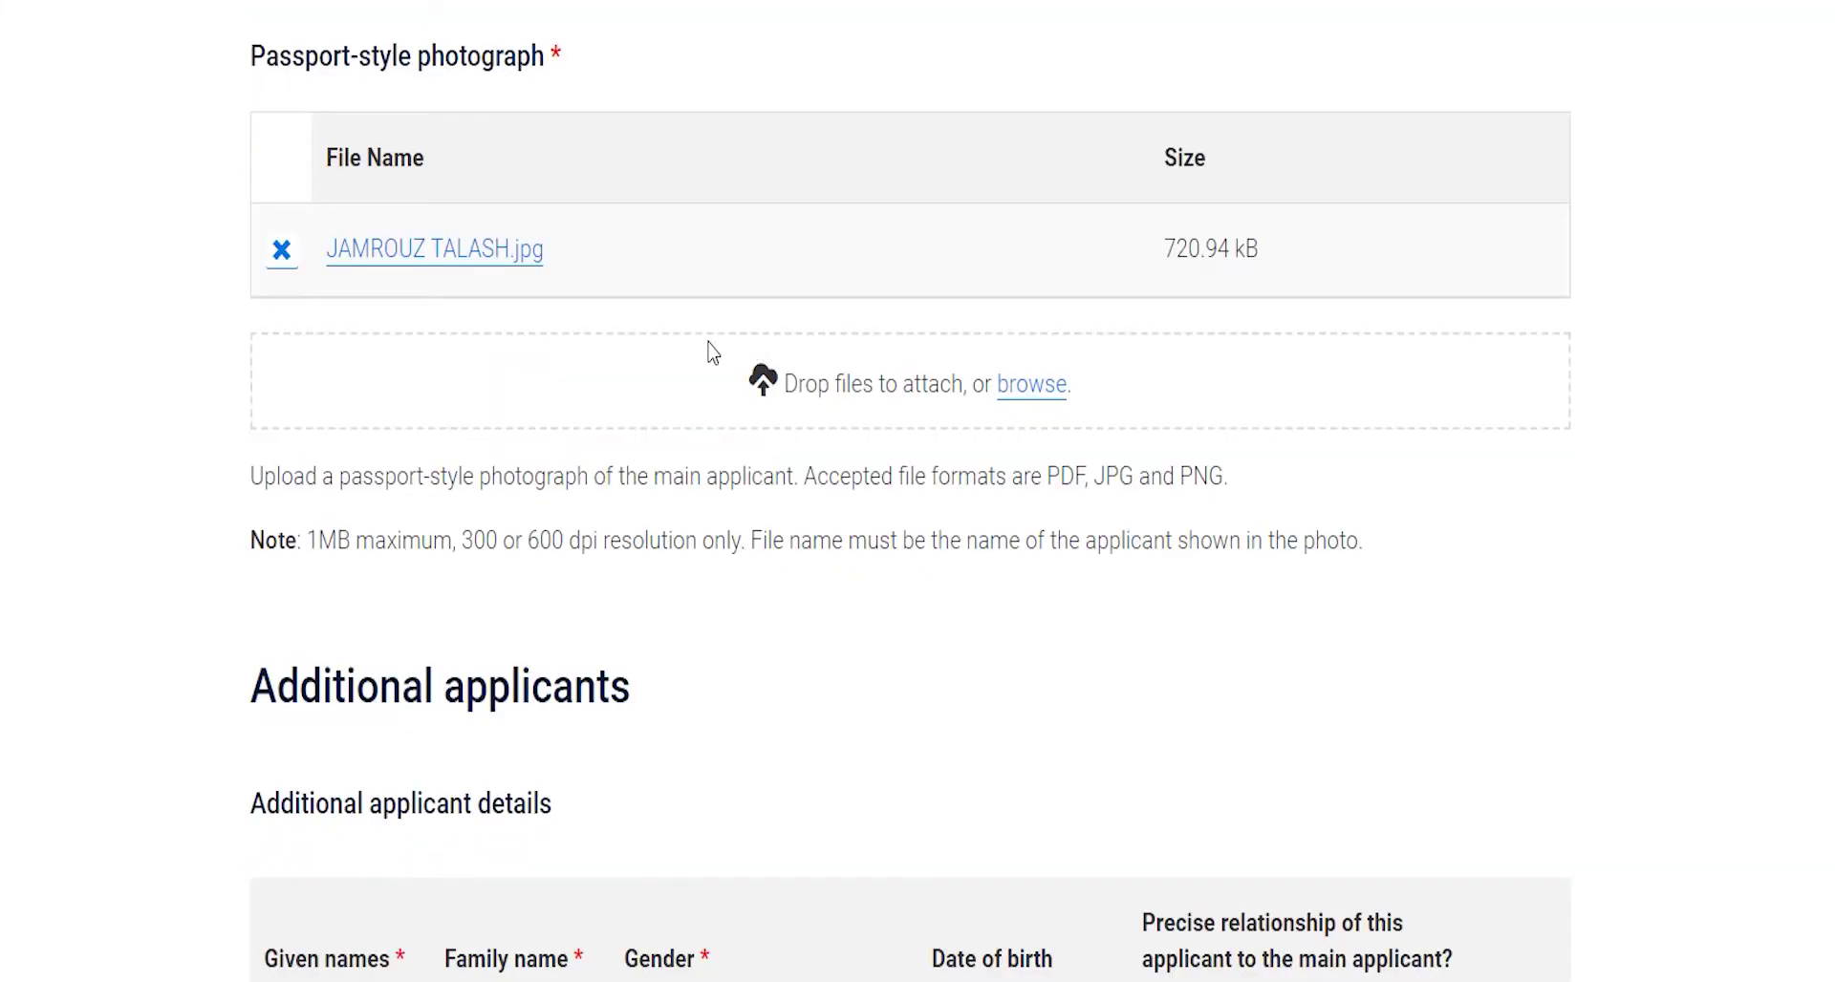
scroll(712, 352, "down", 2)
scroll(830, 503, "up", 14)
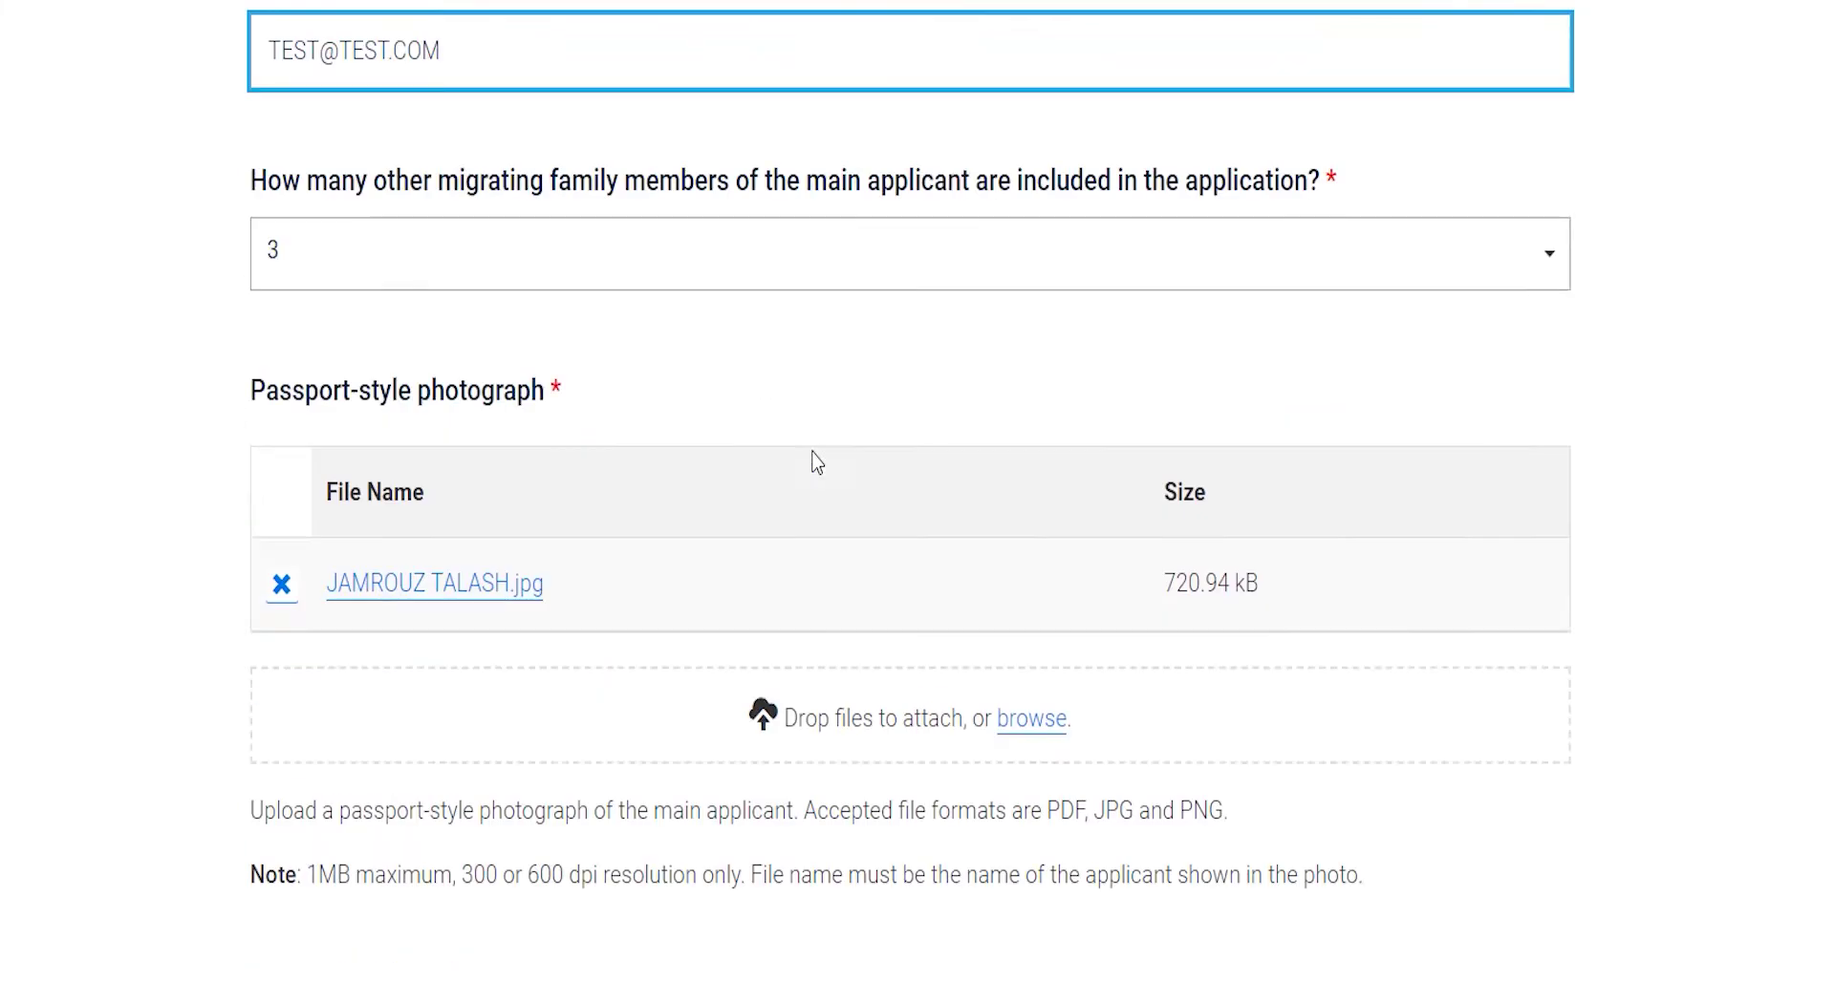
scroll(814, 438, "down", 4)
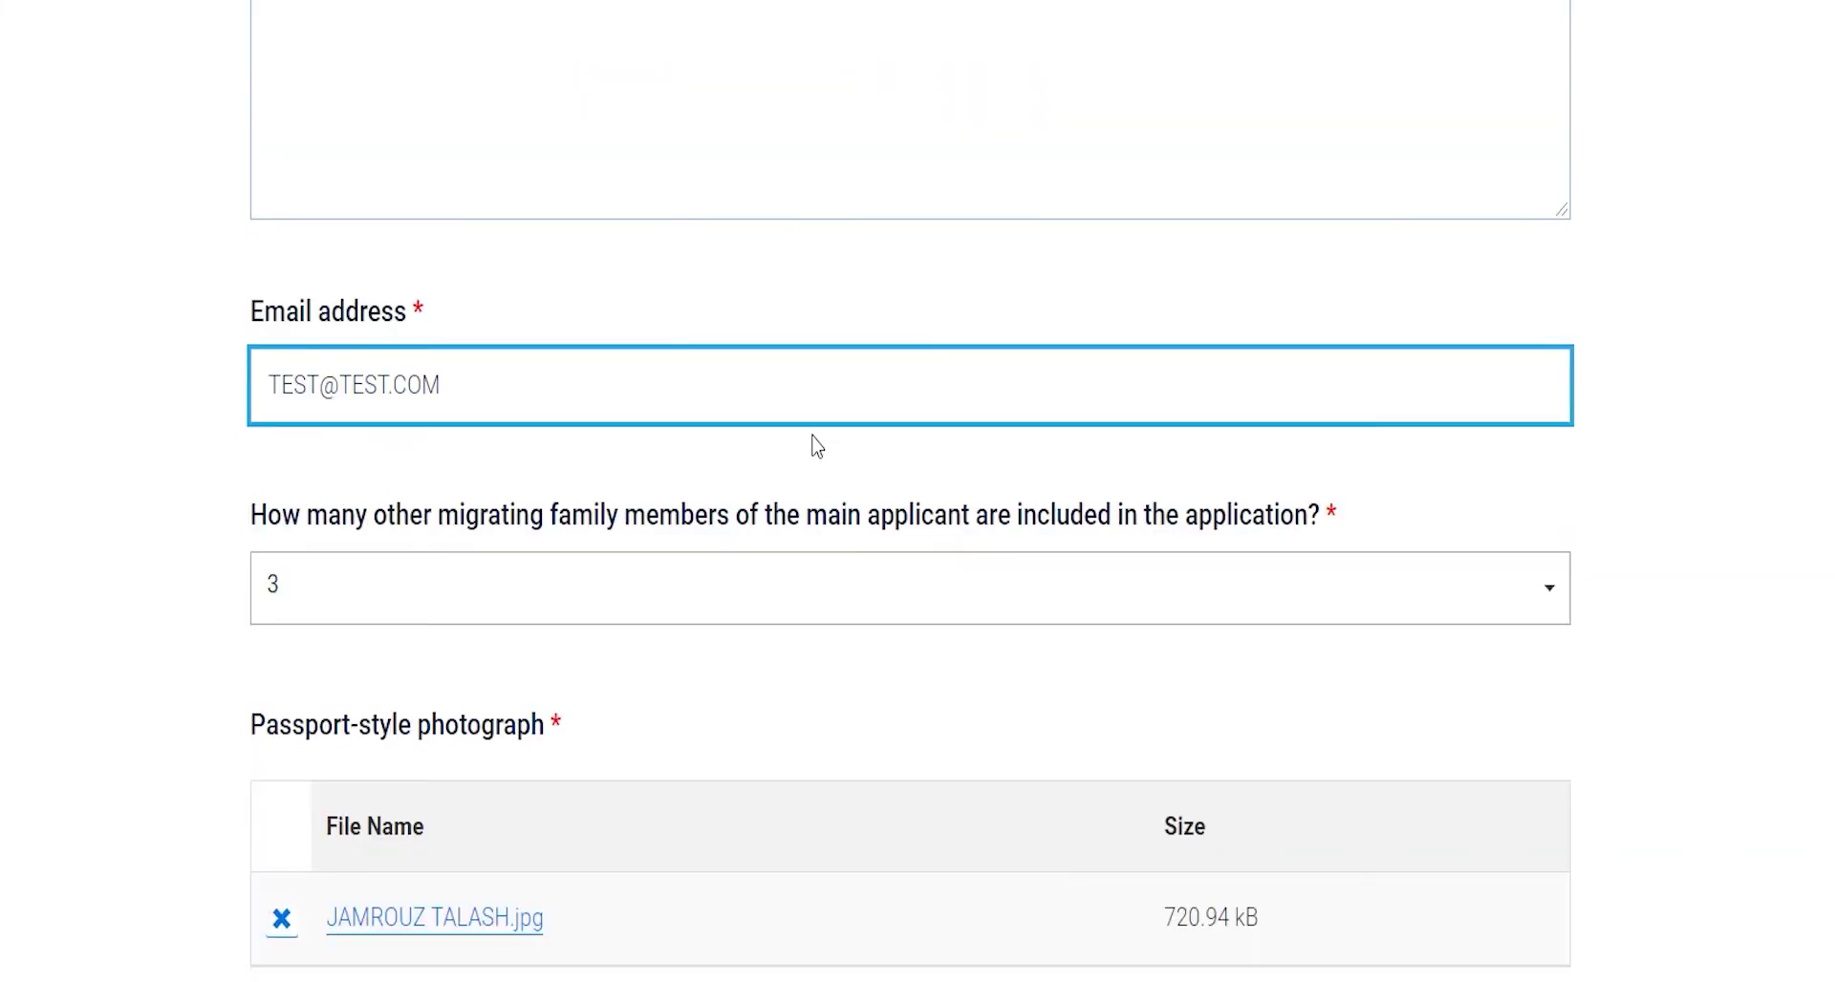
scroll(814, 442, "down", 4)
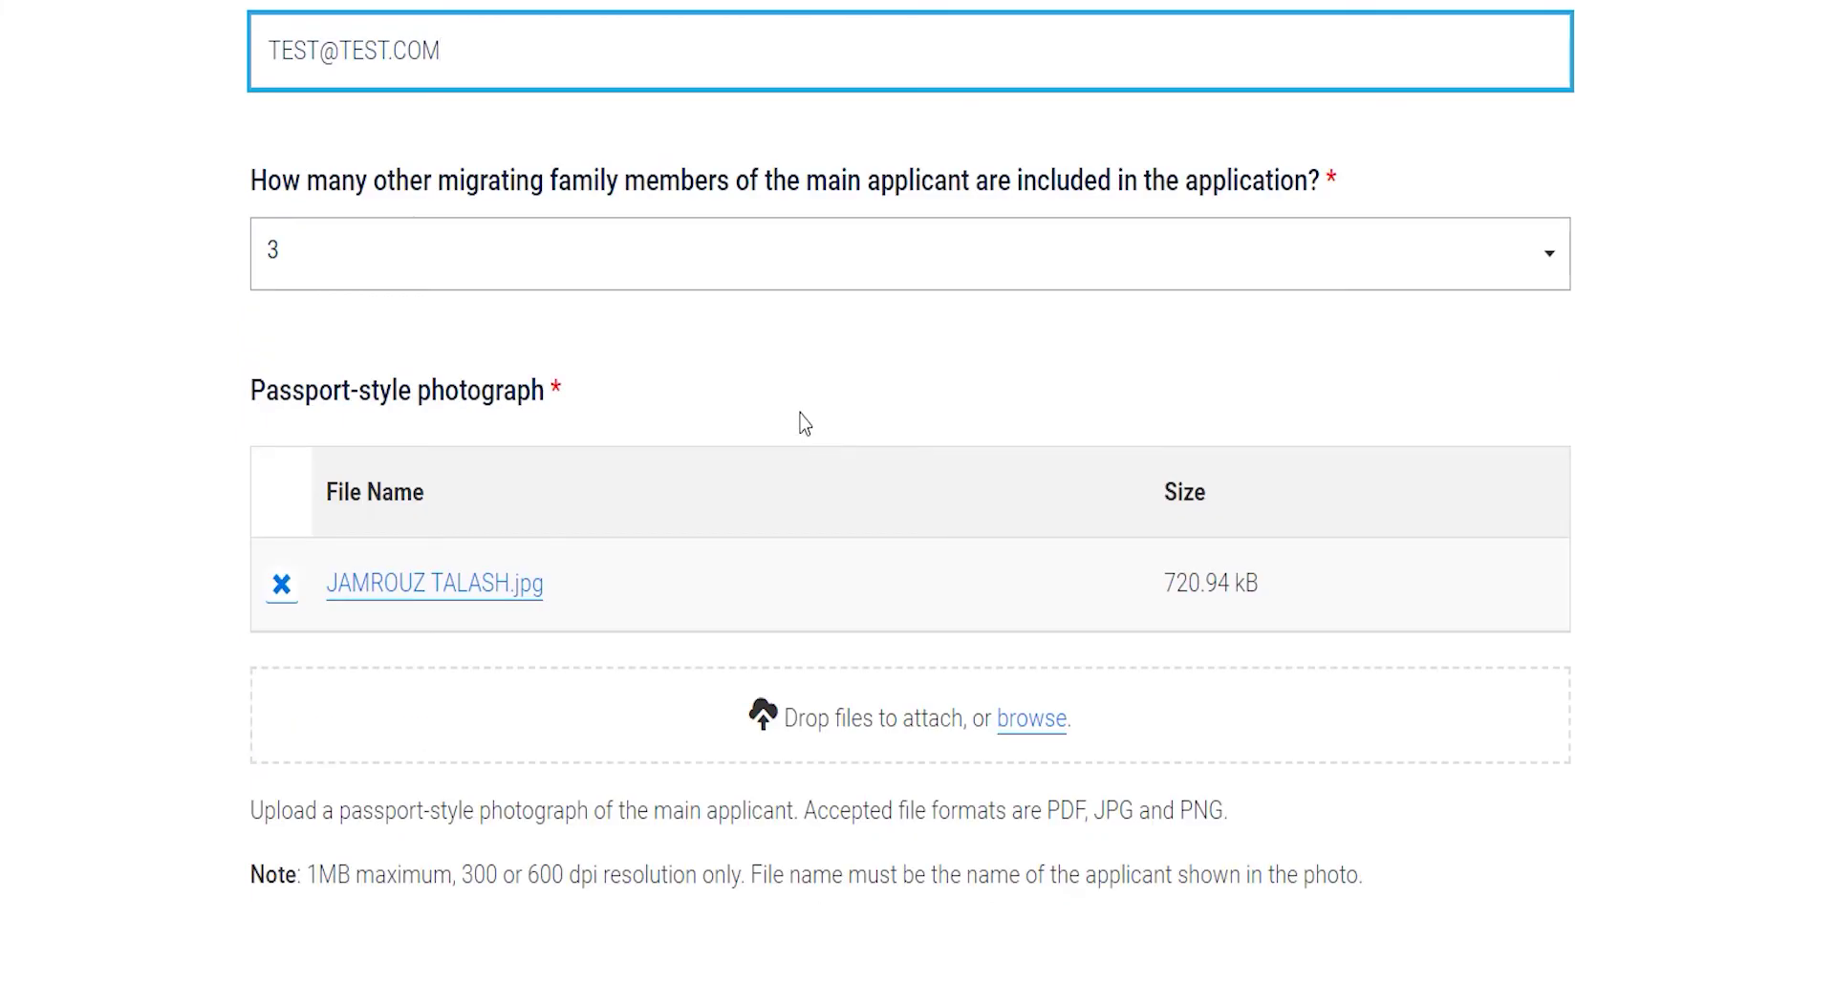
scroll(800, 423, "down", 2)
scroll(801, 423, "up", 2)
Step: Review the additional applicants' names, genders, dates of birth and precise relationships to the main applicant
scroll(630, 392, "down", 10)
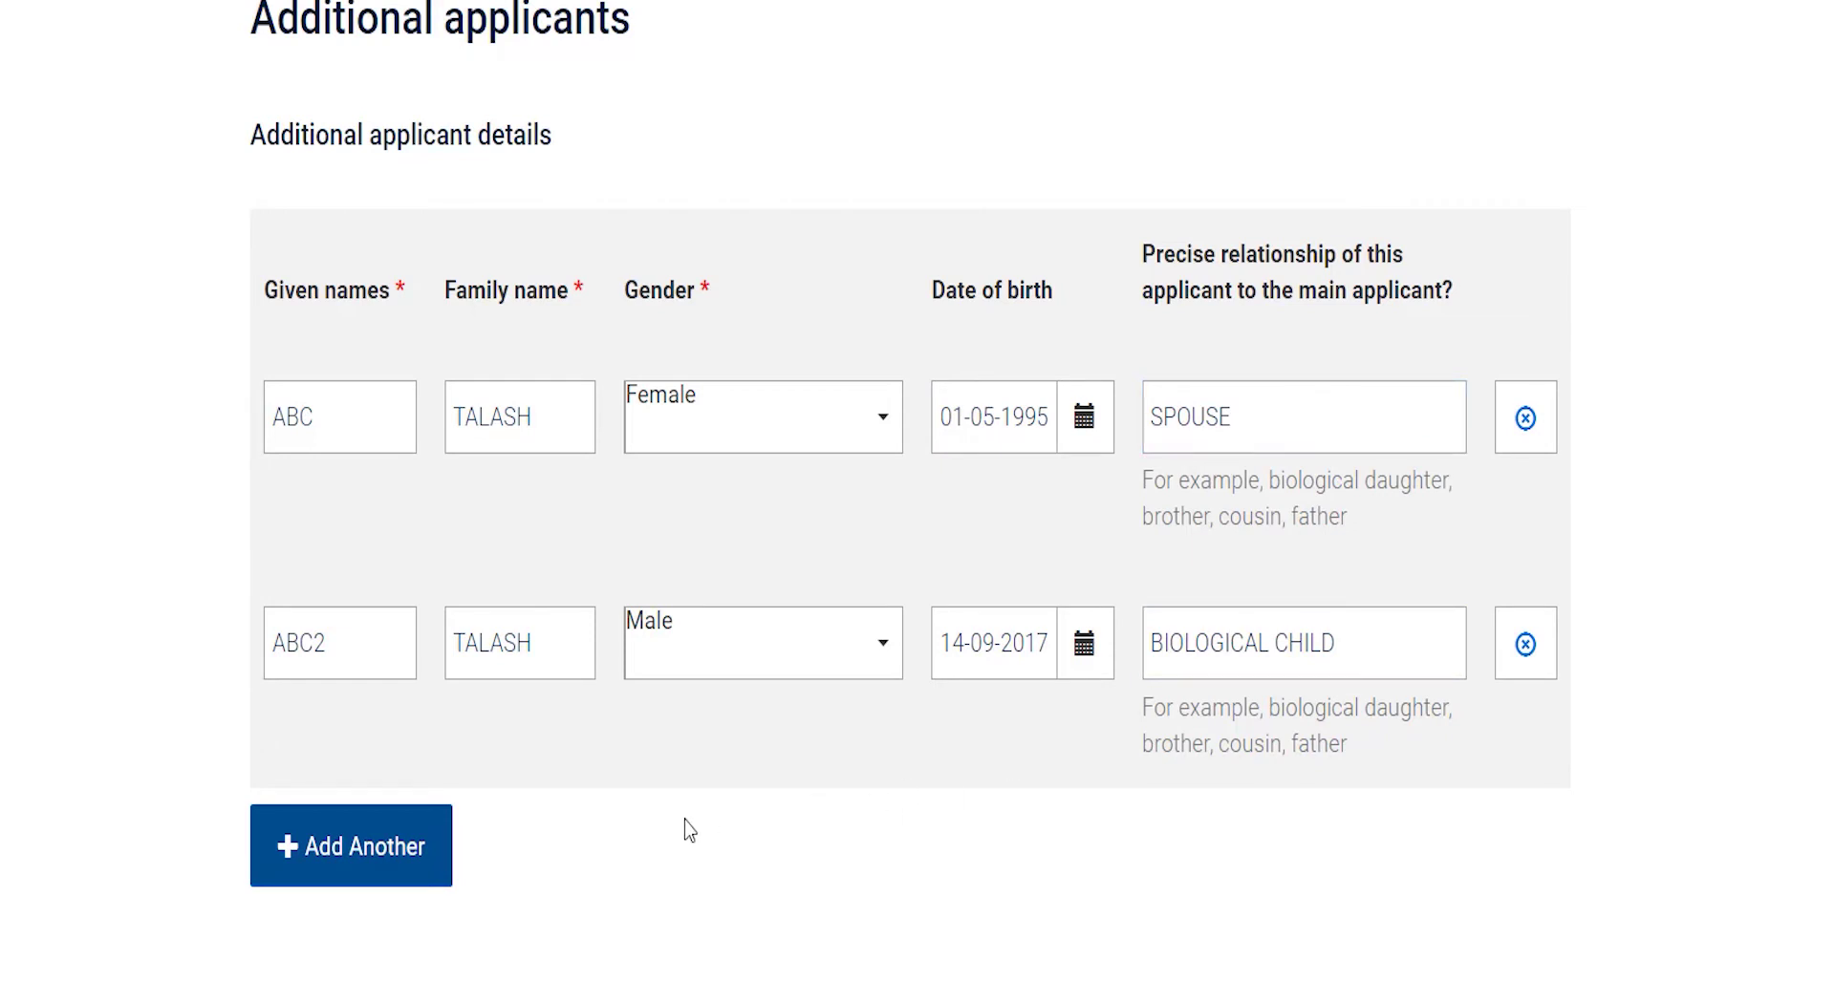
scroll(696, 771, "down", 2)
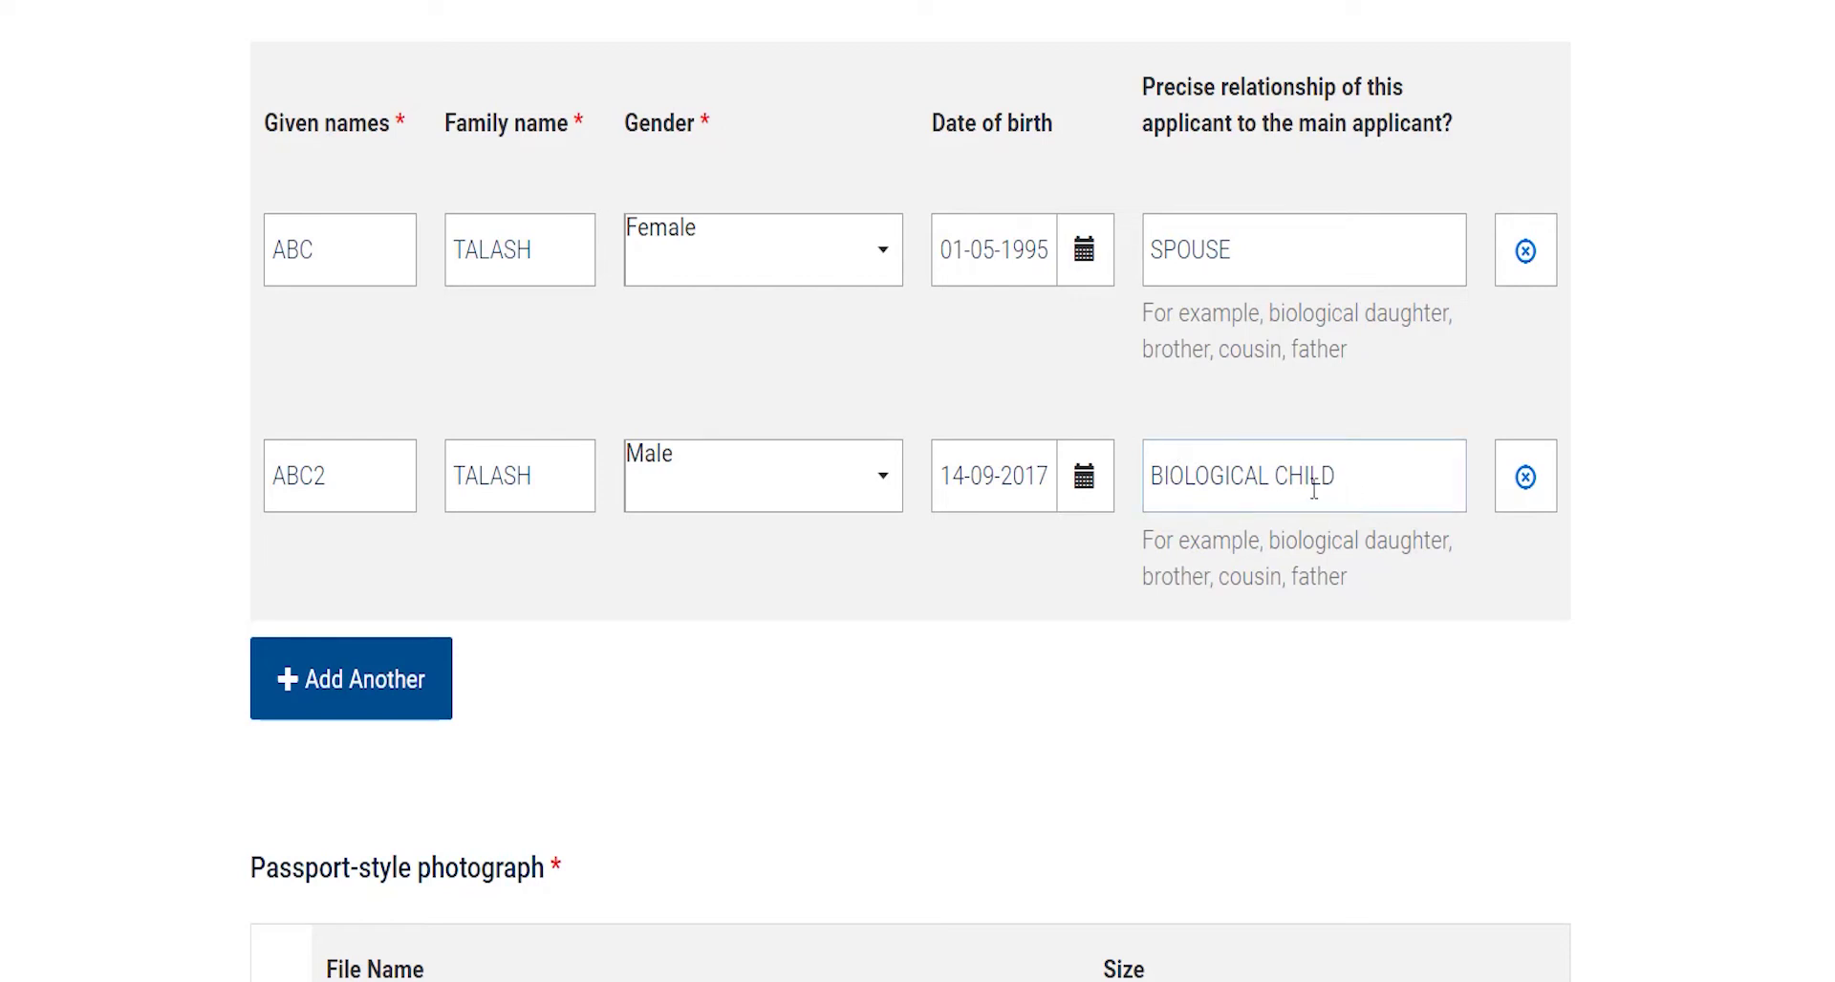
scroll(1027, 661, "down", 2)
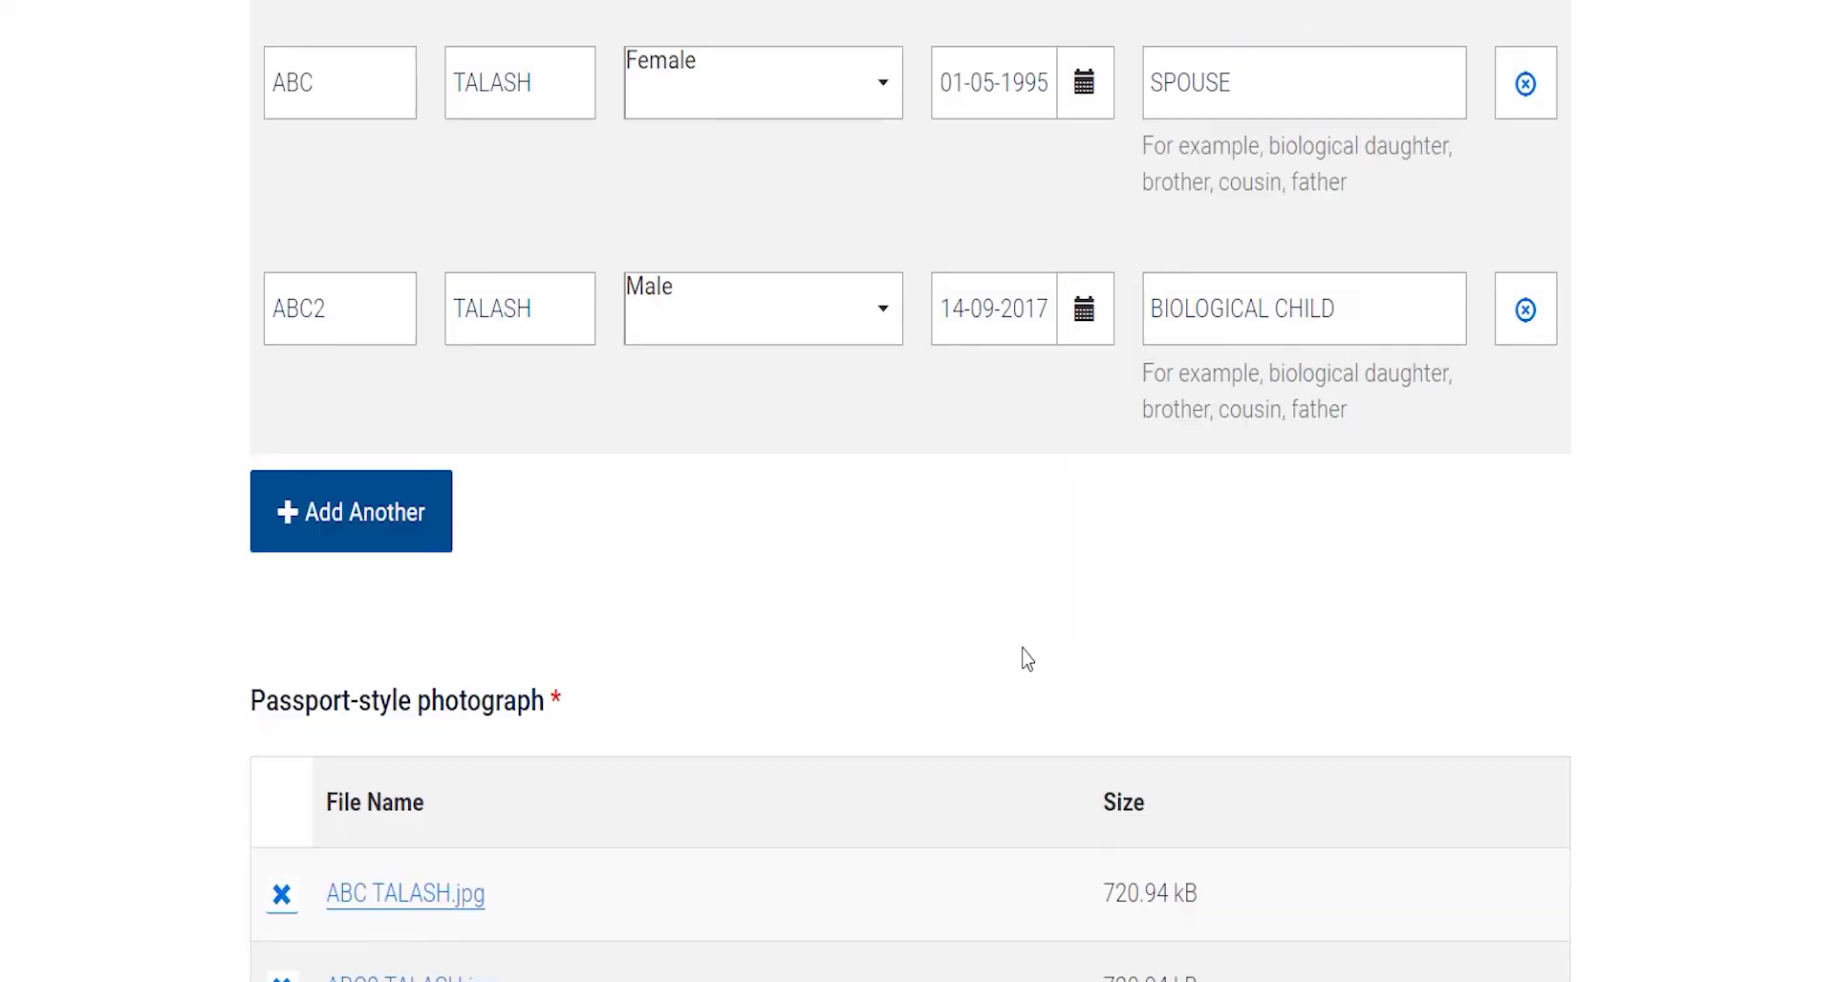
Step: Add a blank row to the additional applicant details and remove it again
left_click(408, 523)
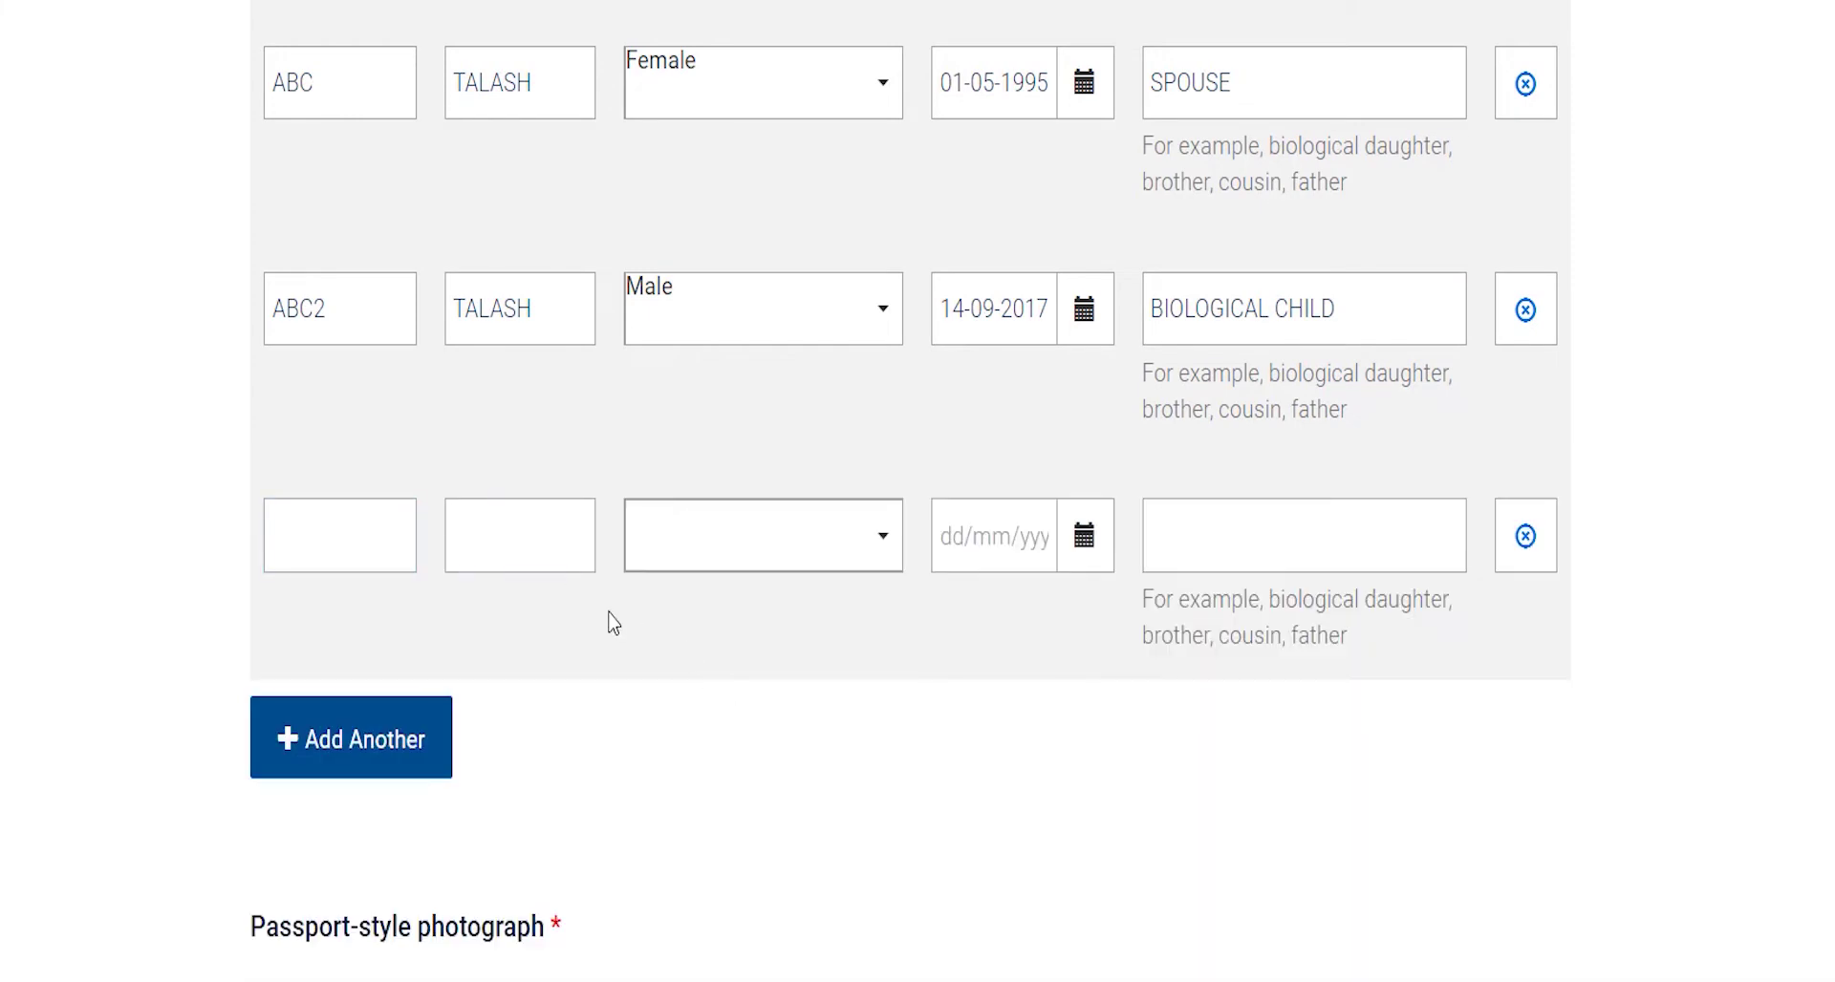
scroll(719, 683, "down", 2)
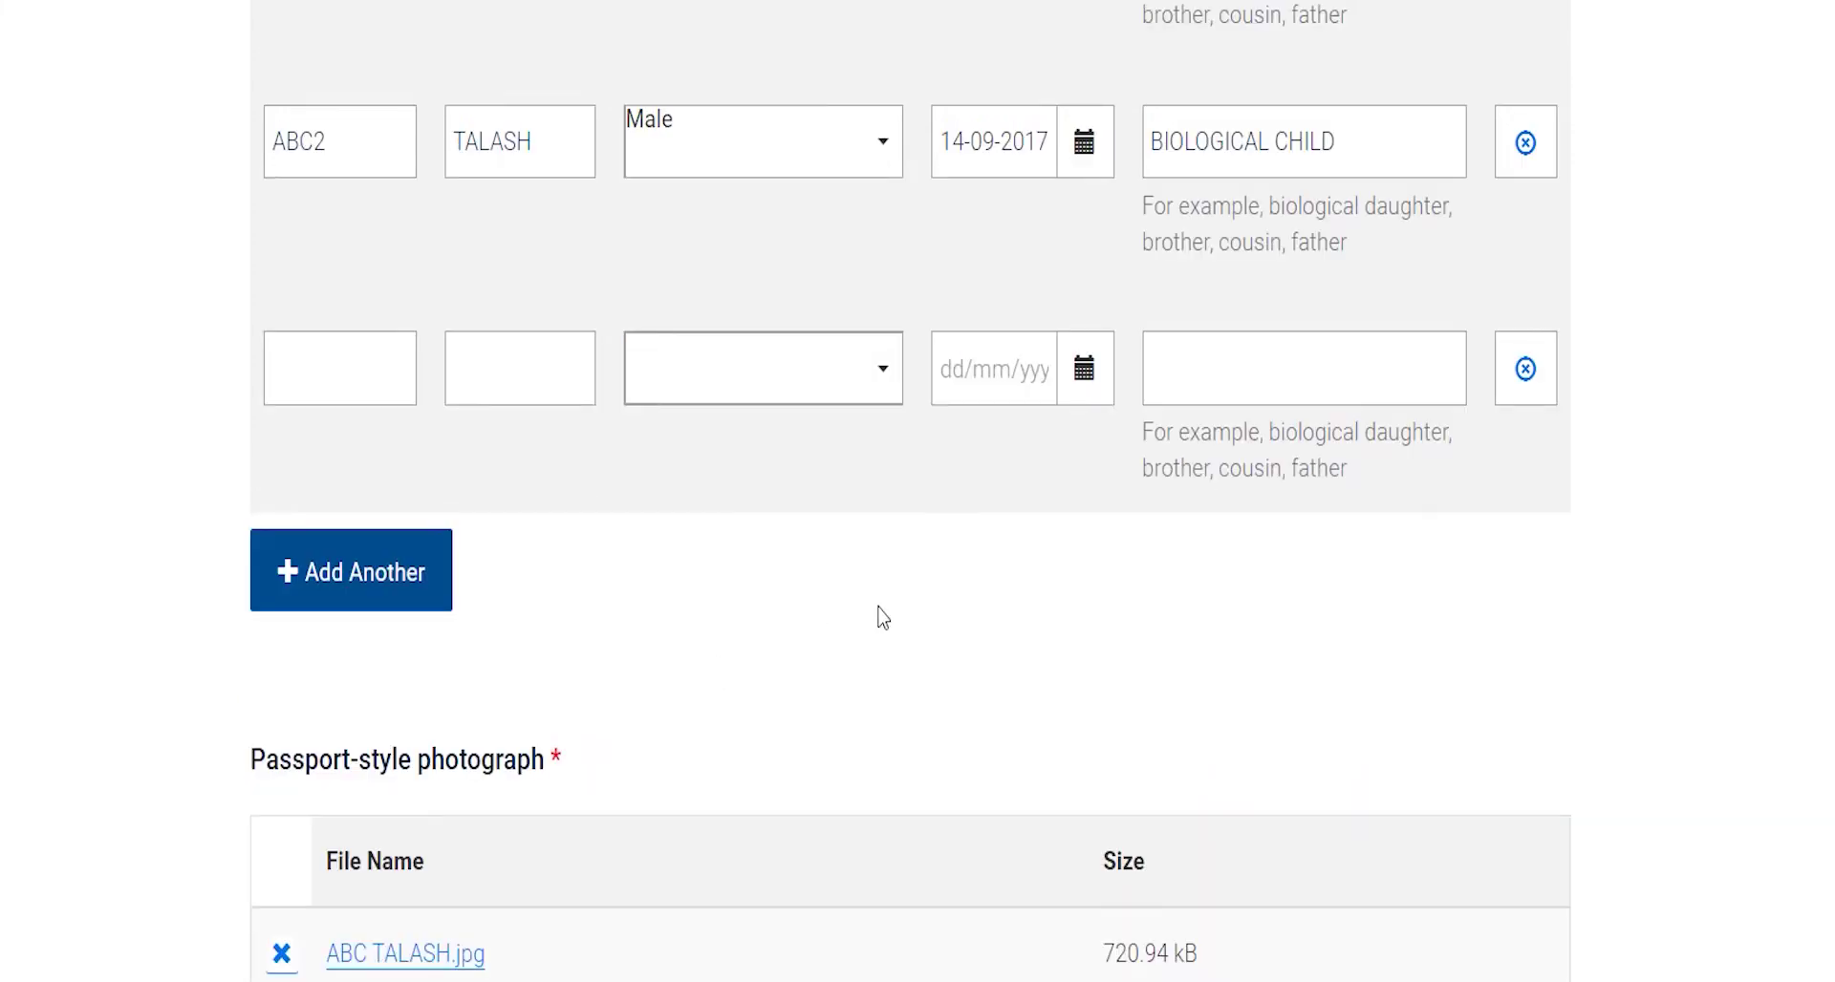
left_click(1528, 372)
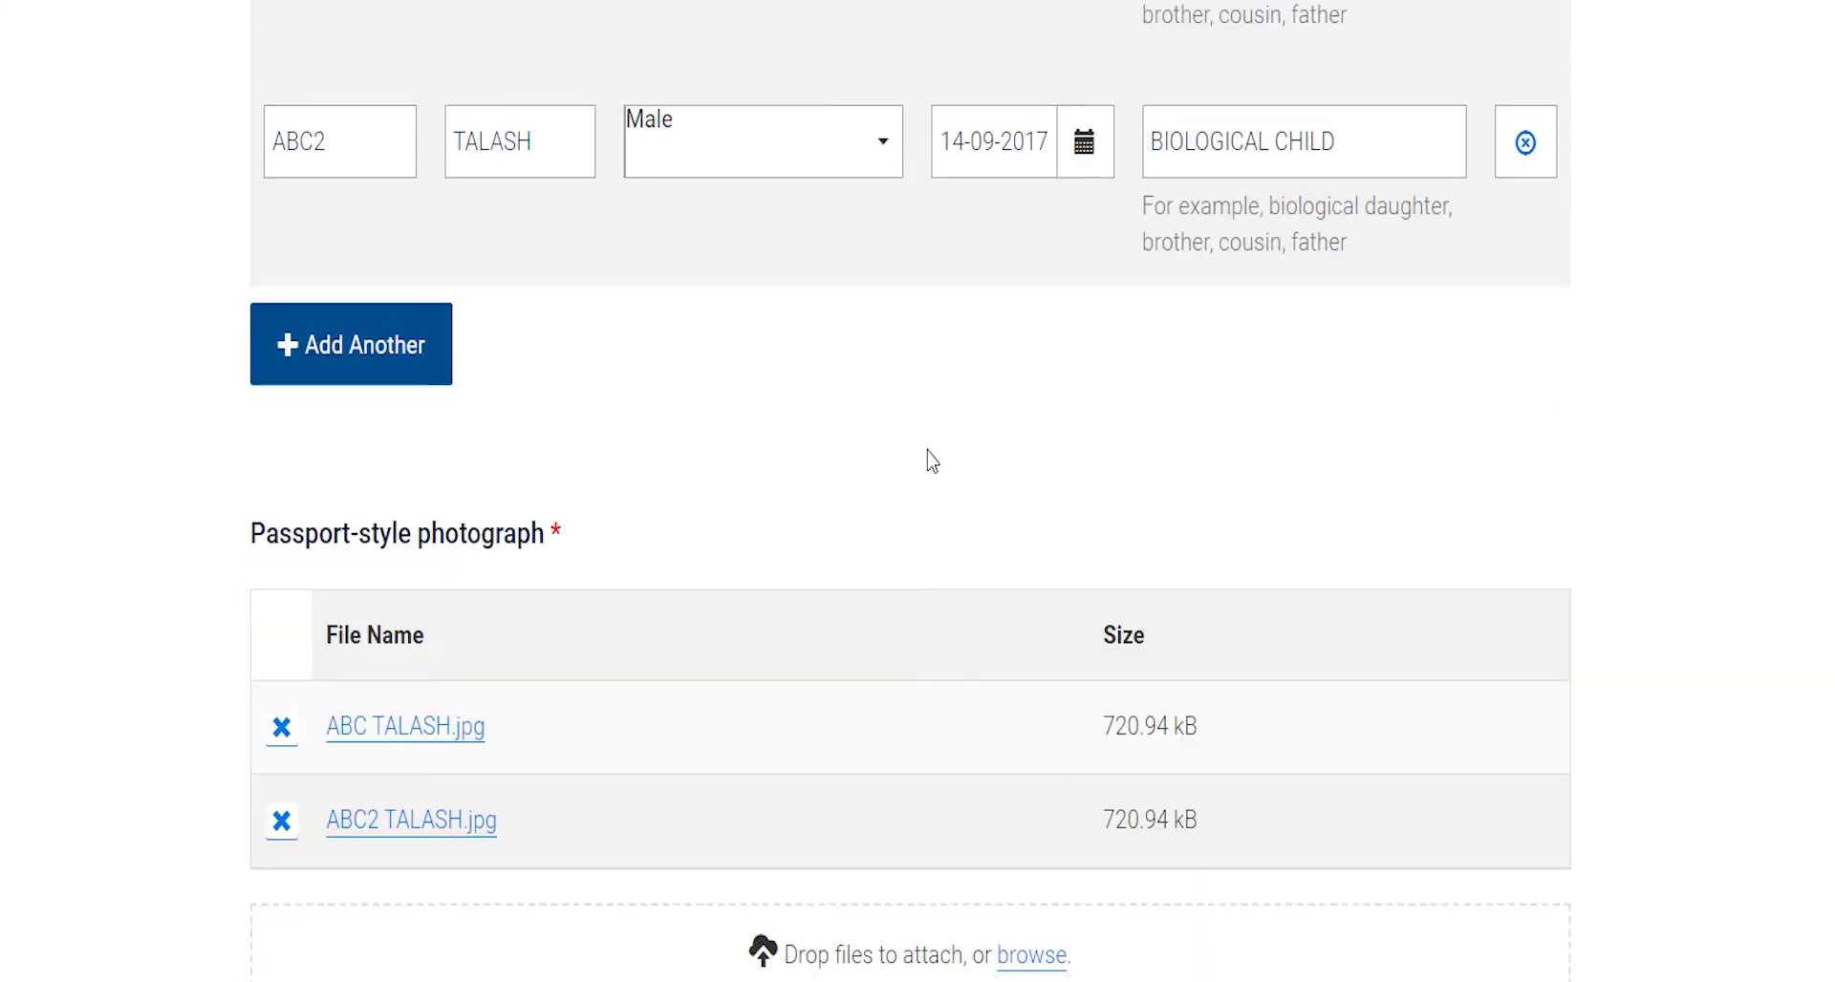
Step: Examine the additional applicants' passport-style photographs and their size, resolution and naming requirements, comparing the files with the listed applicants
scroll(764, 430, "down", 2)
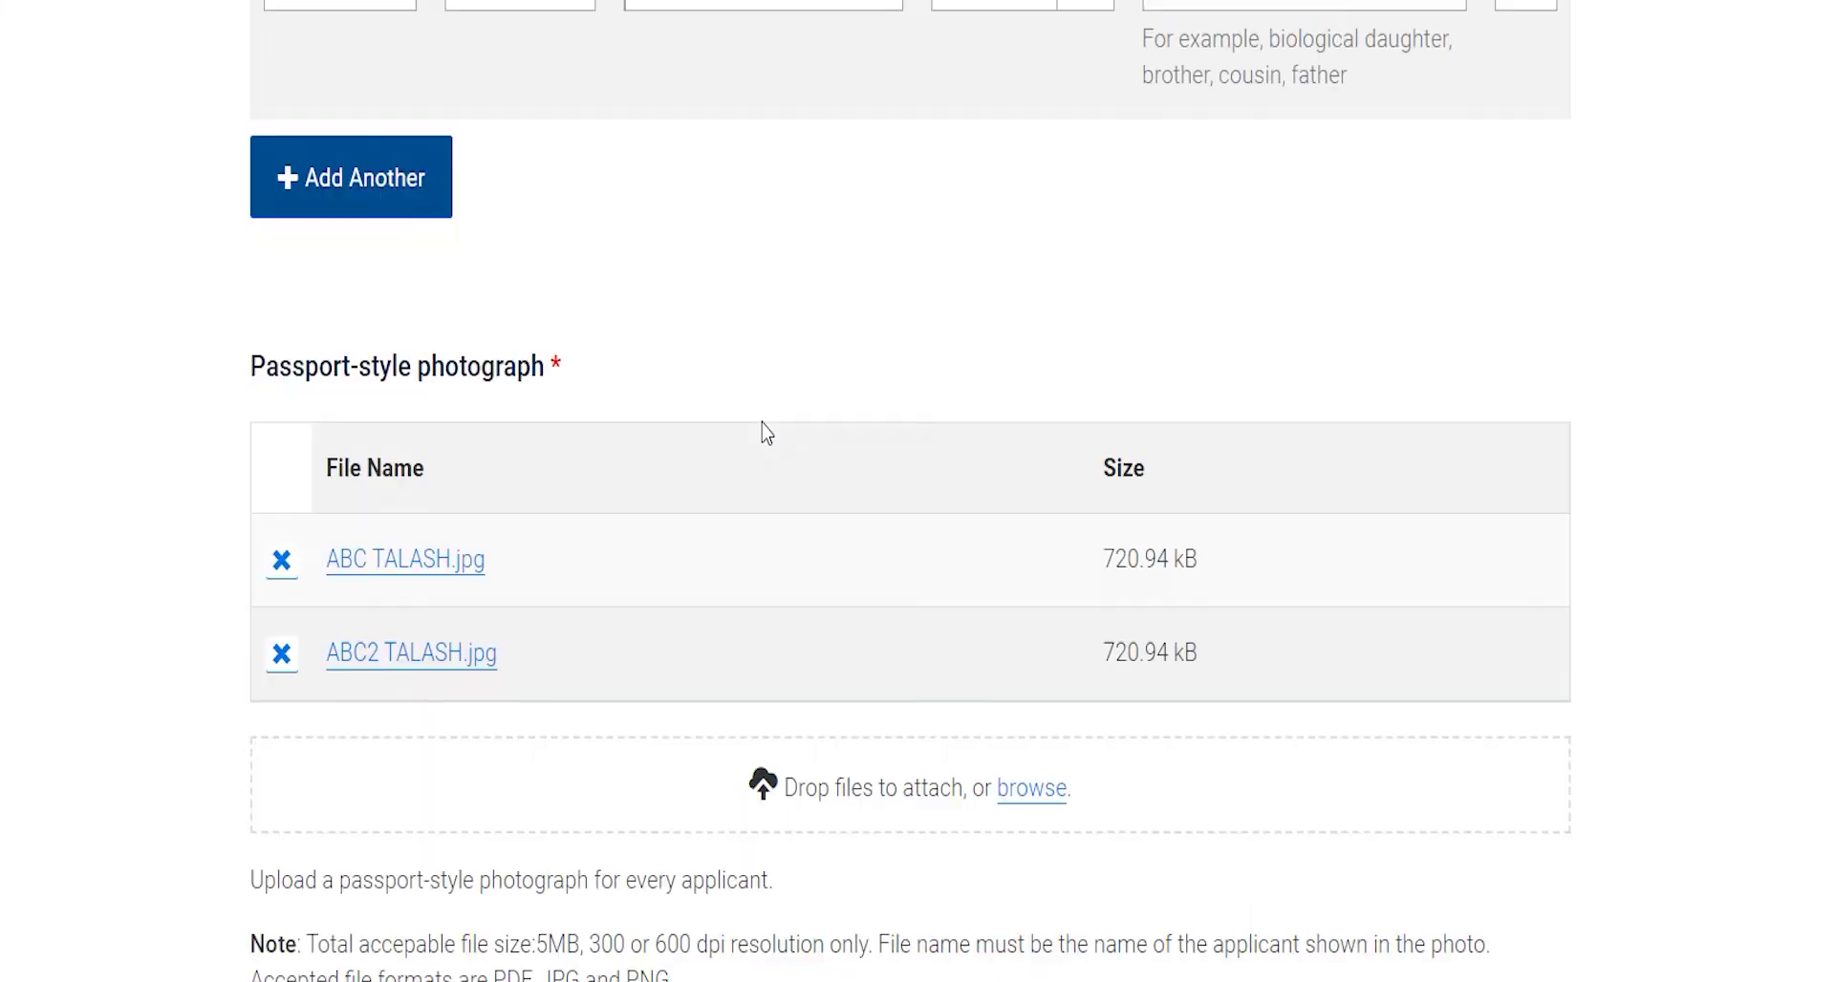
left_click(1036, 801)
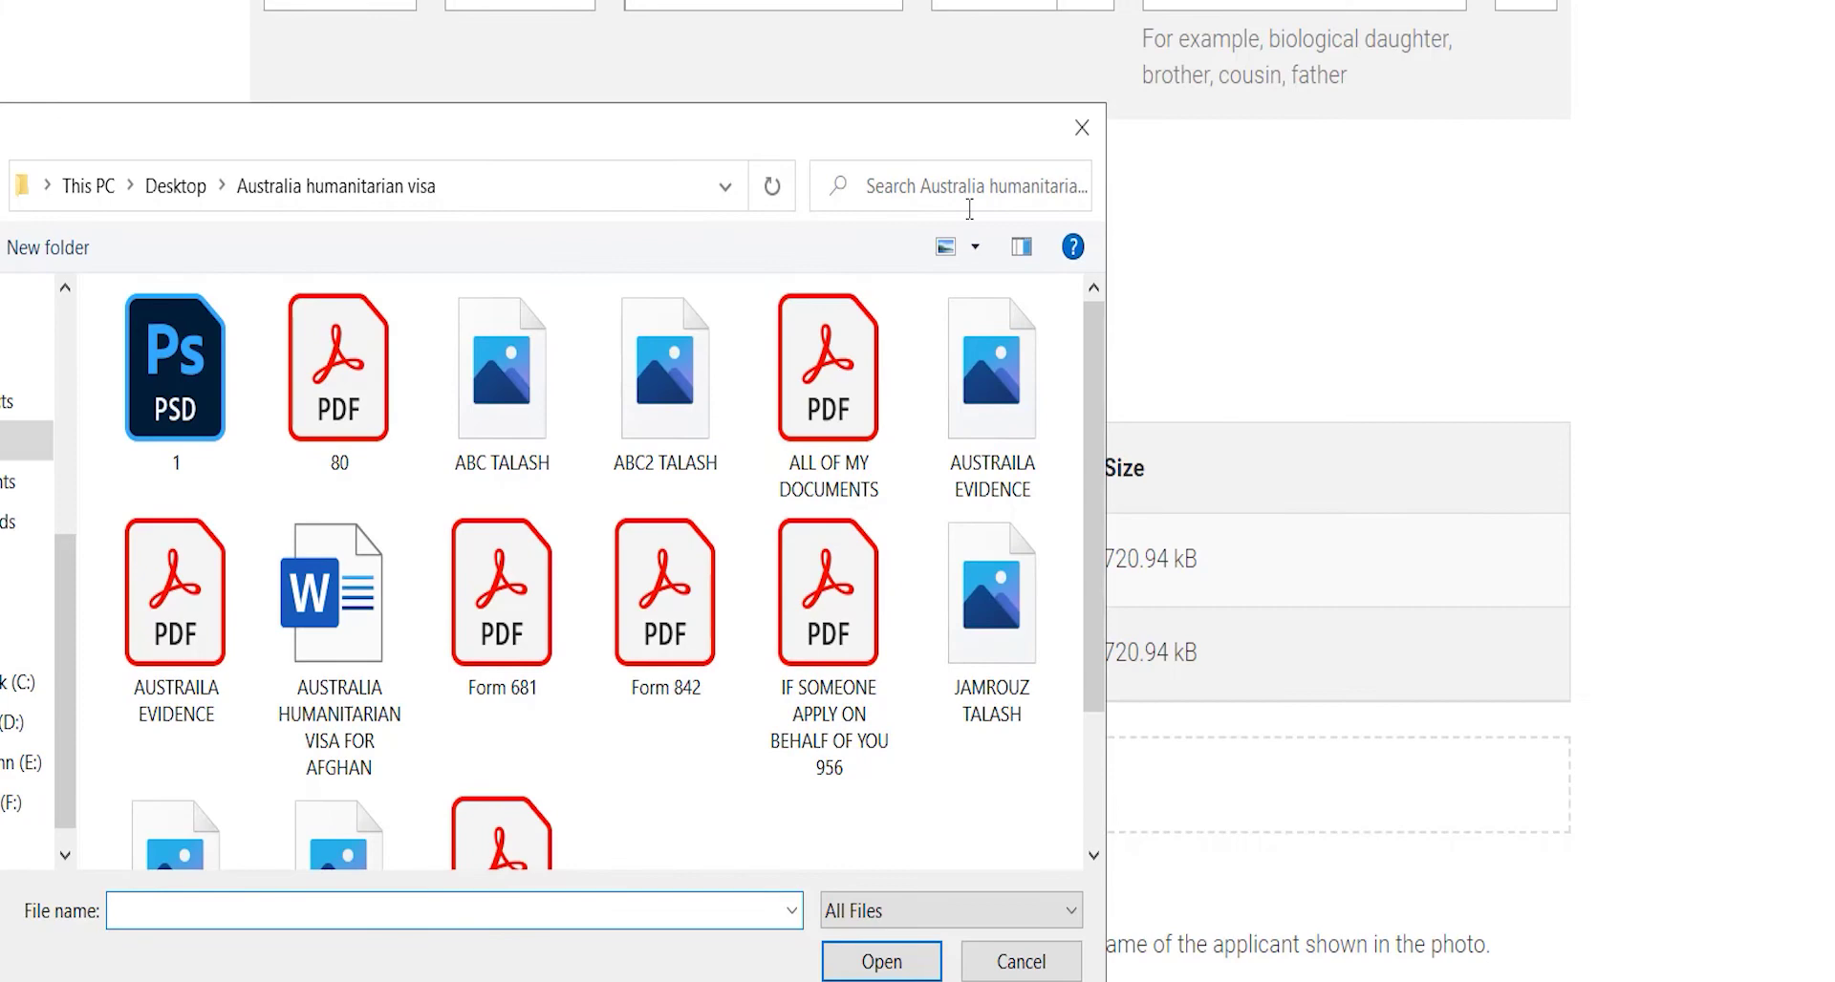
left_click(1082, 128)
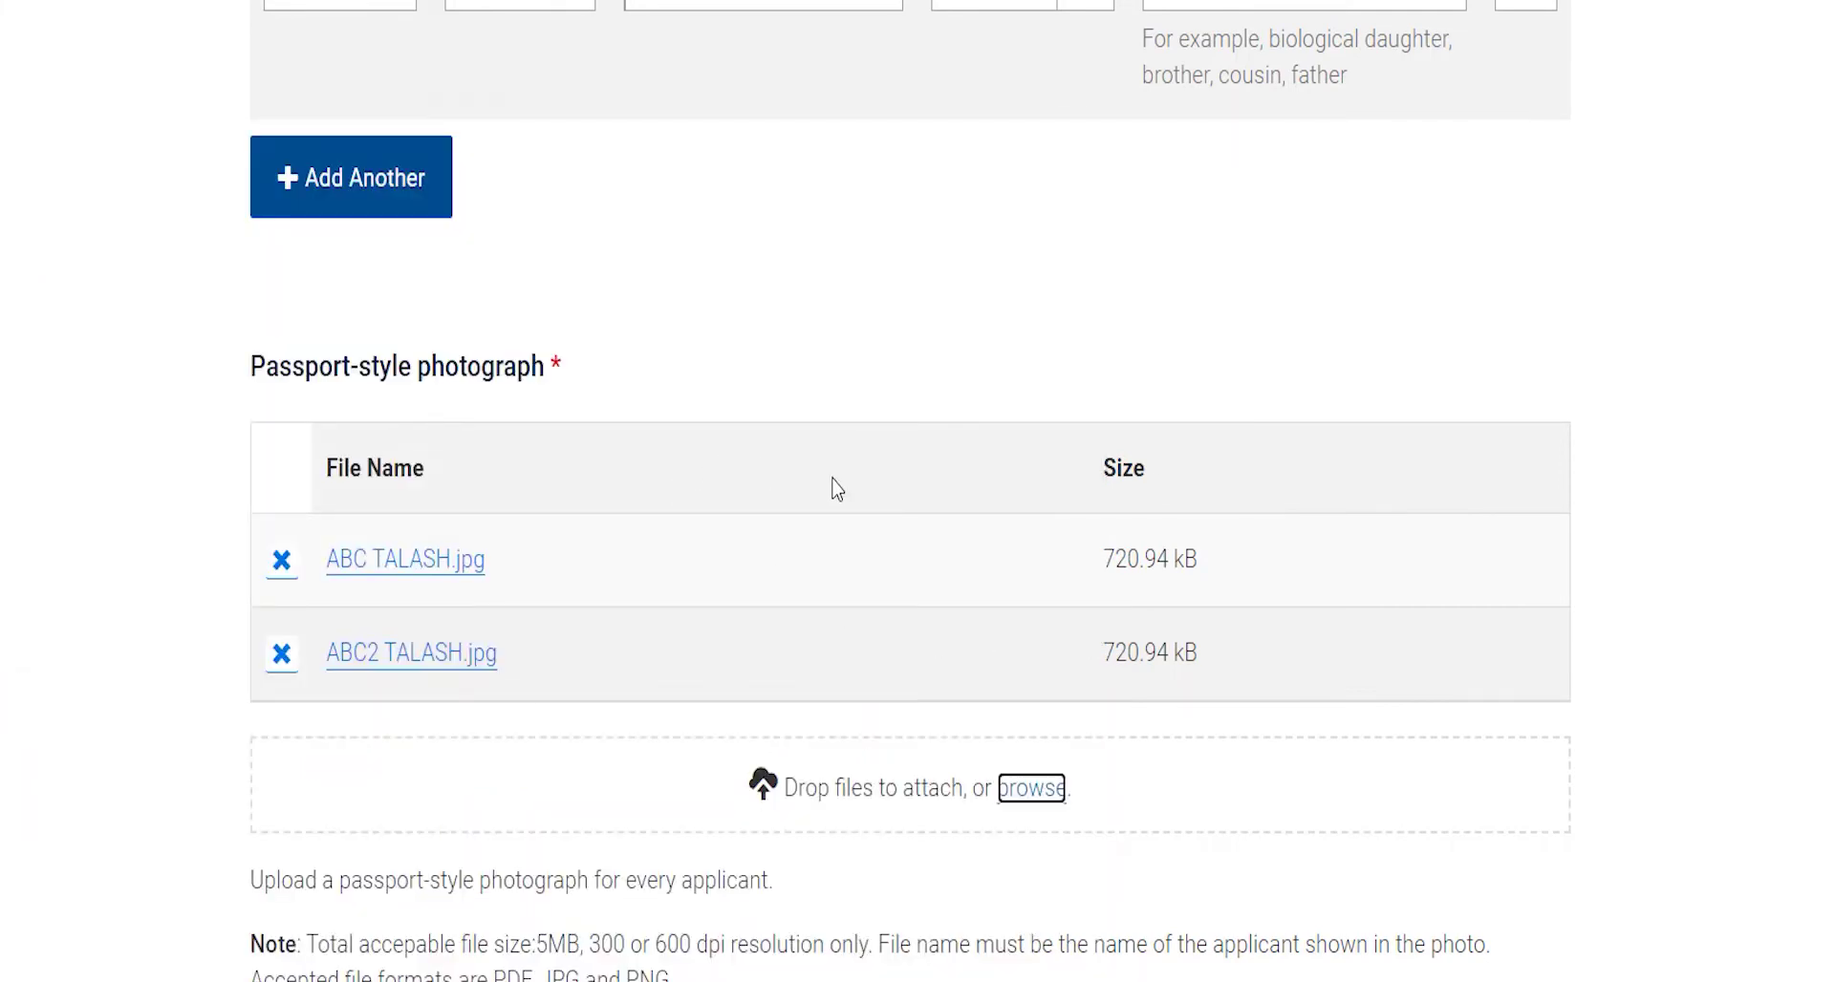
scroll(832, 487, "down", 2)
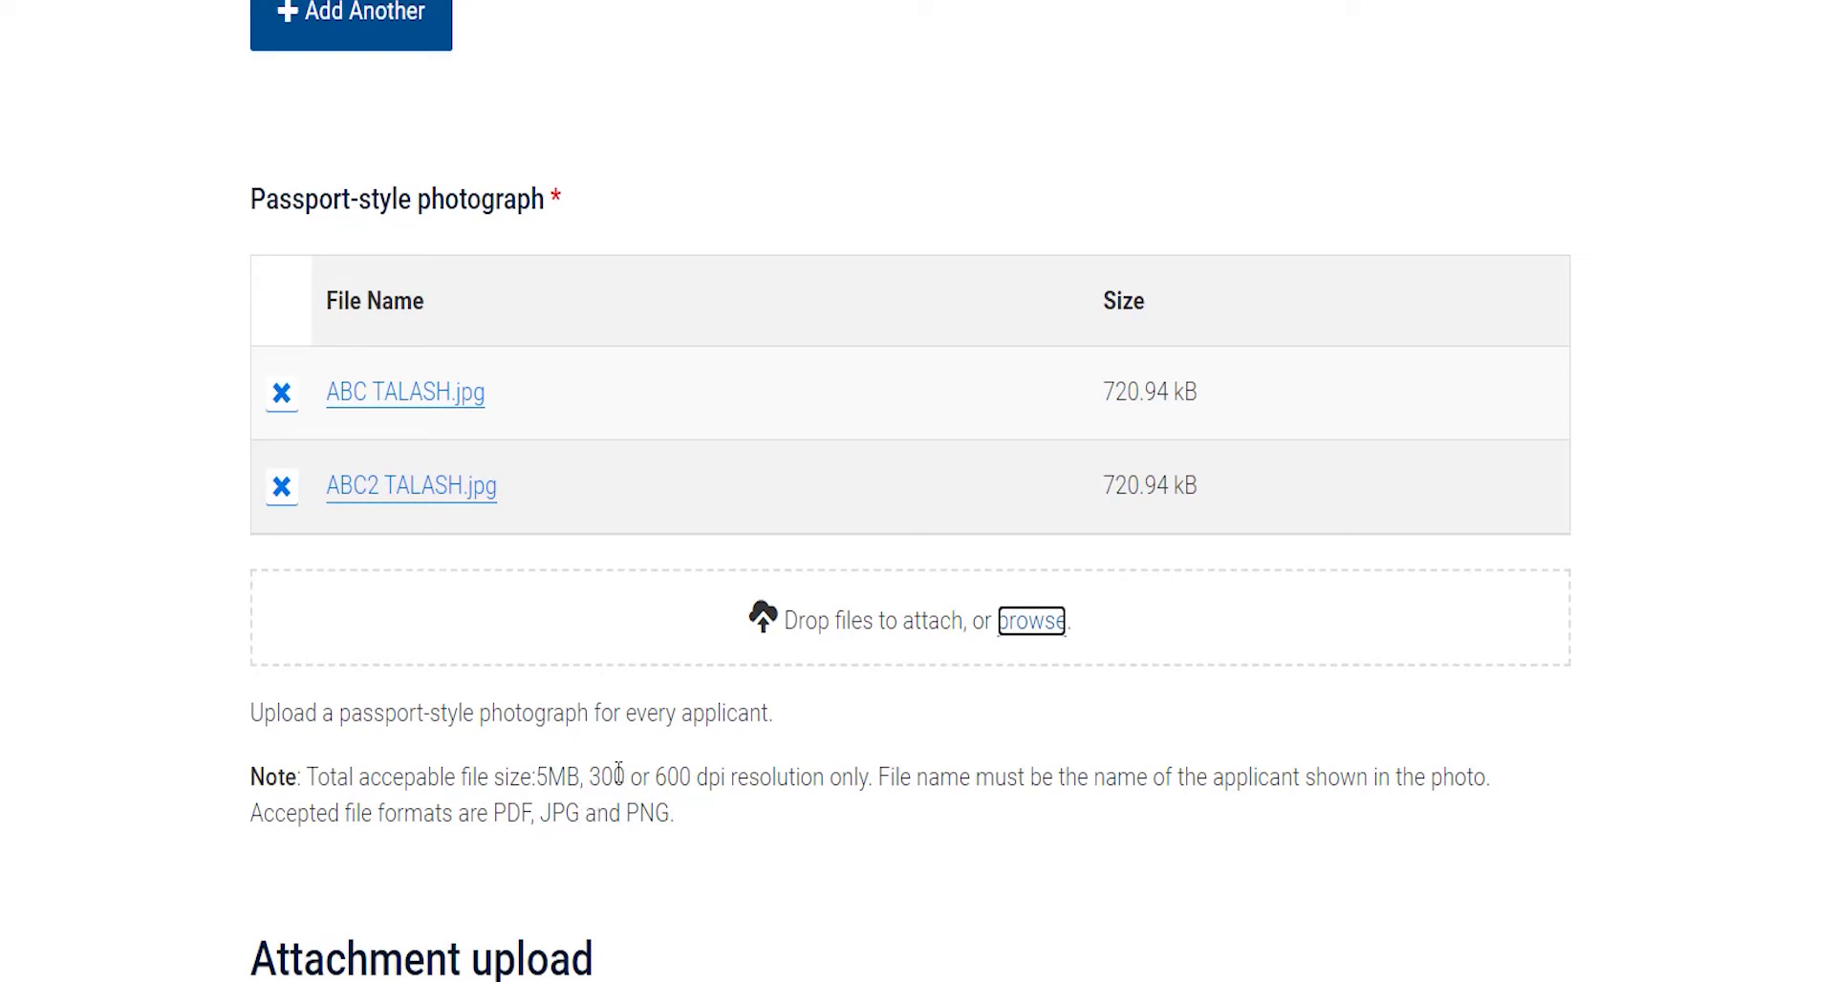
mouse_move(618, 772)
left_mouse_down()
mouse_move(584, 778)
mouse_move(671, 778)
mouse_move(600, 781)
left_mouse_up()
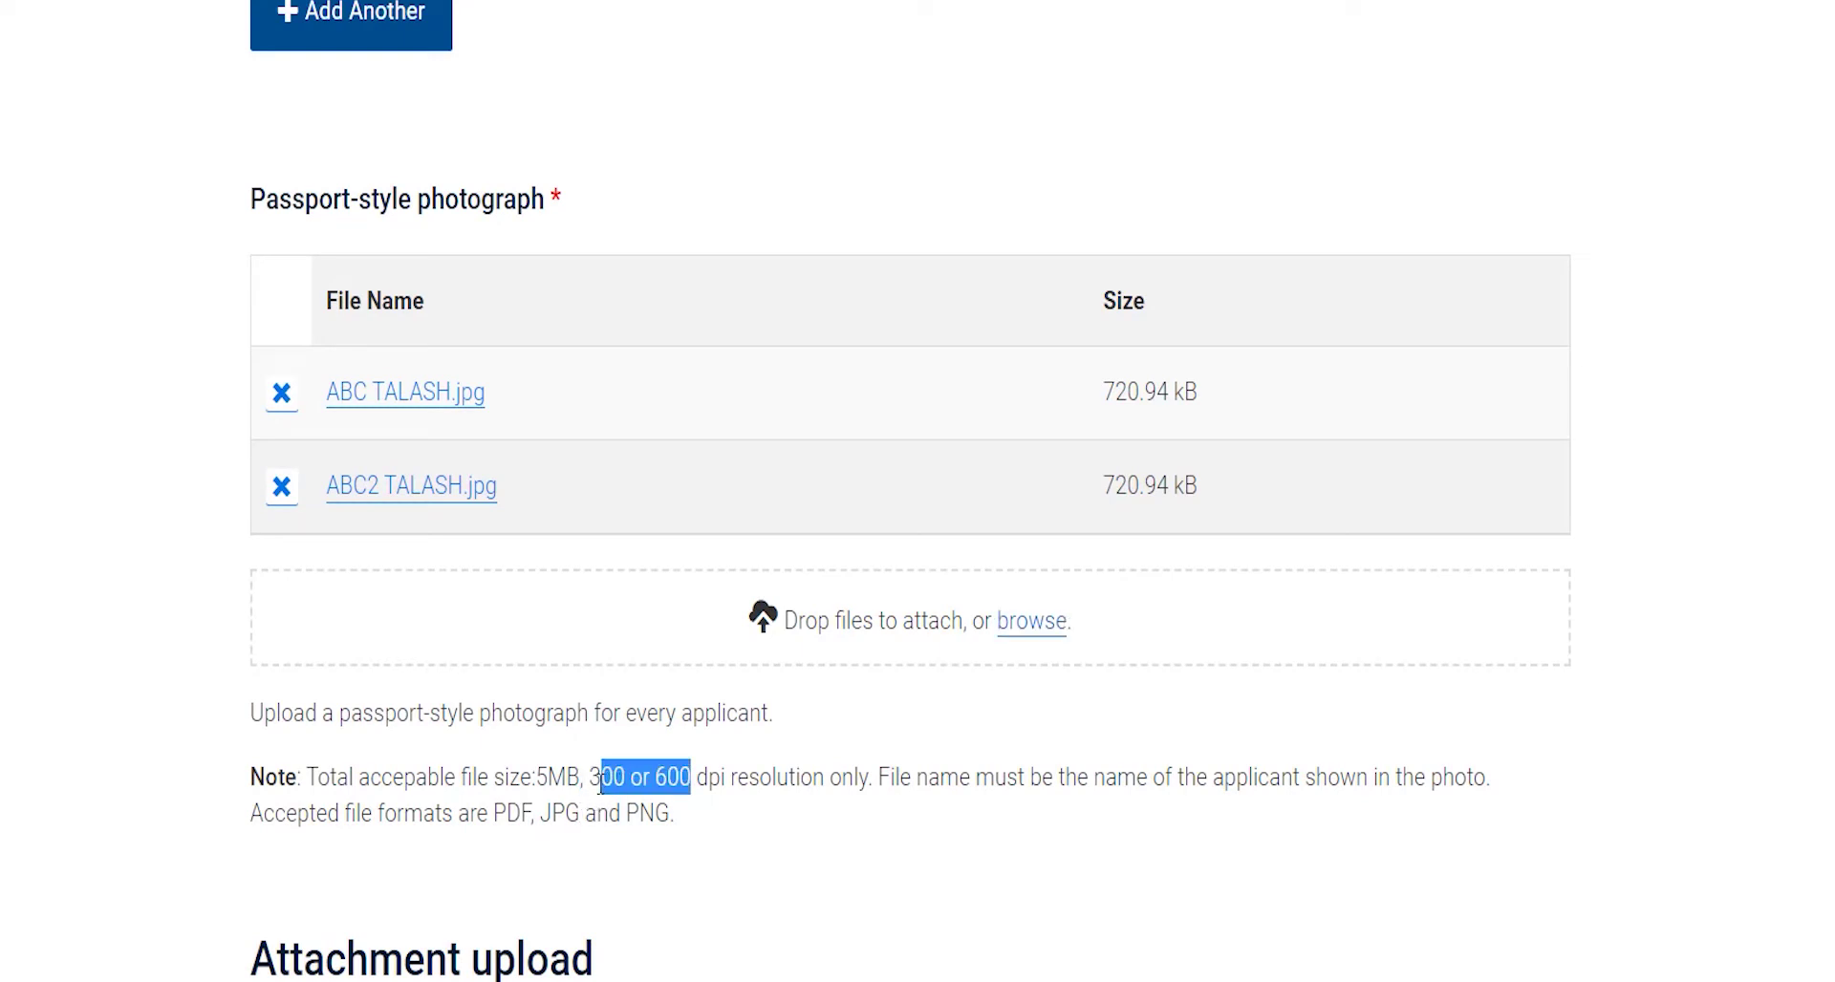
scroll(639, 516, "up", 7)
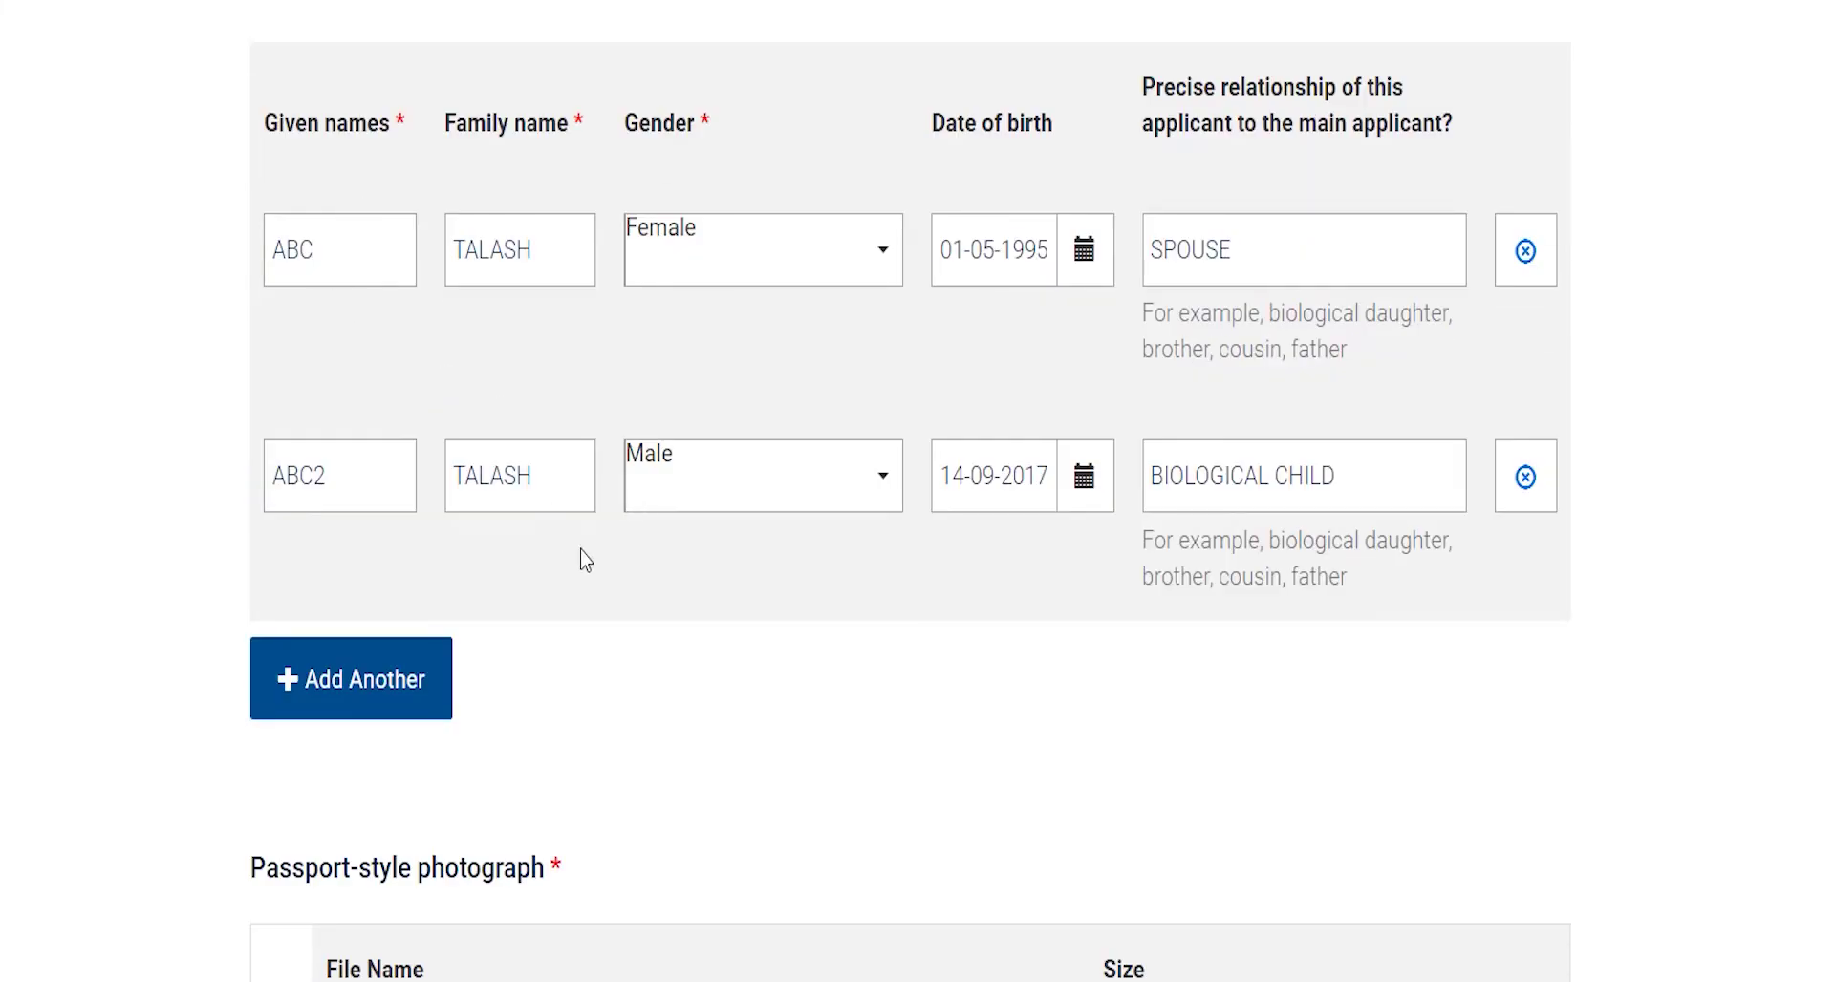
scroll(559, 584, "down", 3)
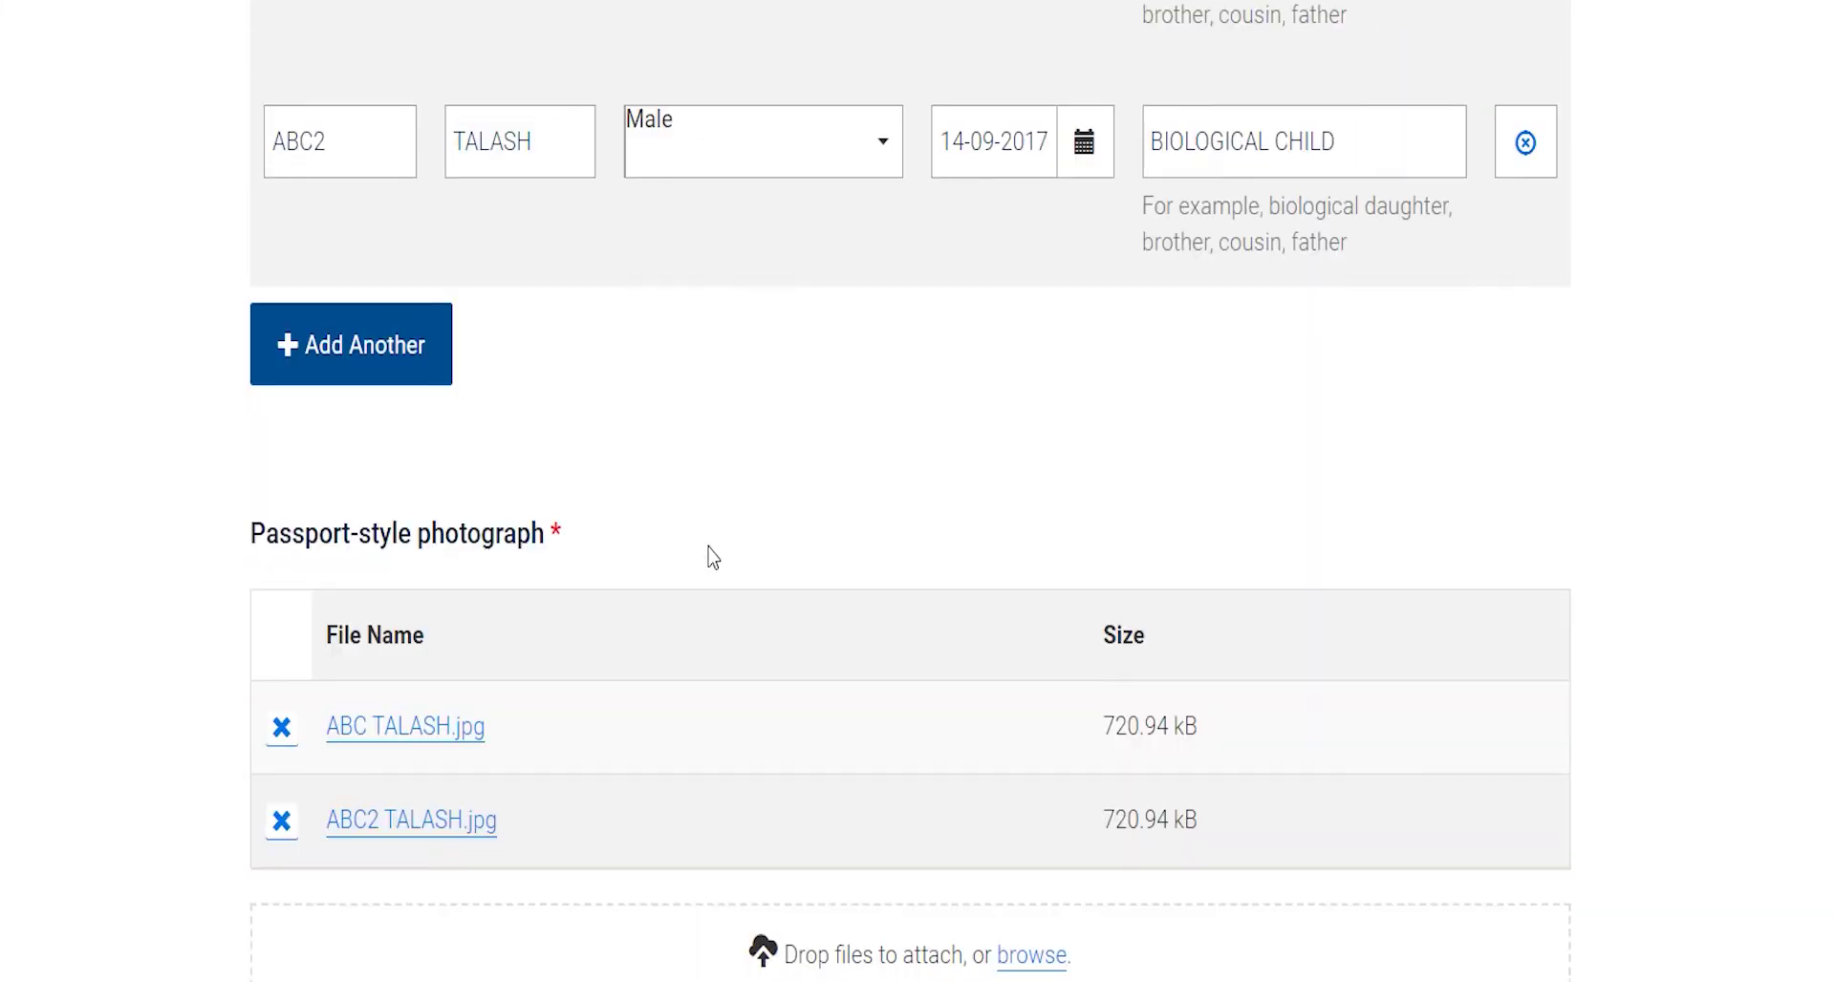
scroll(681, 558, "up", 2)
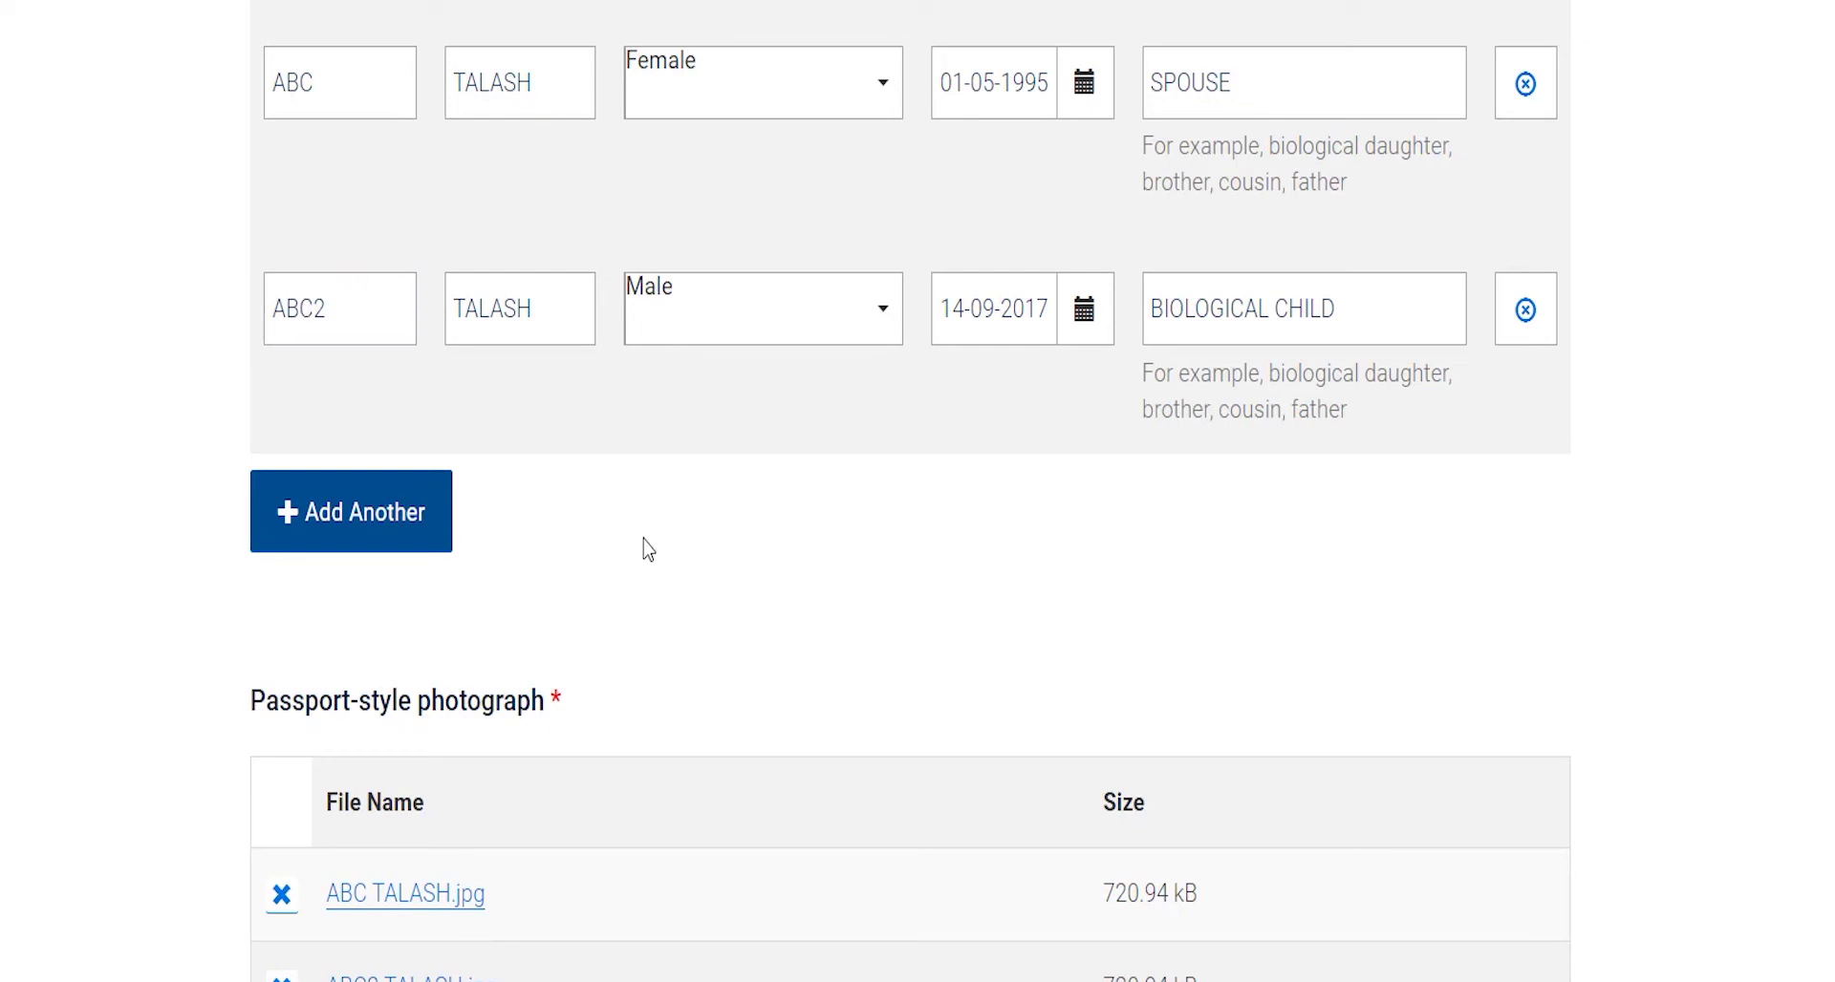
scroll(715, 803, "down", 3)
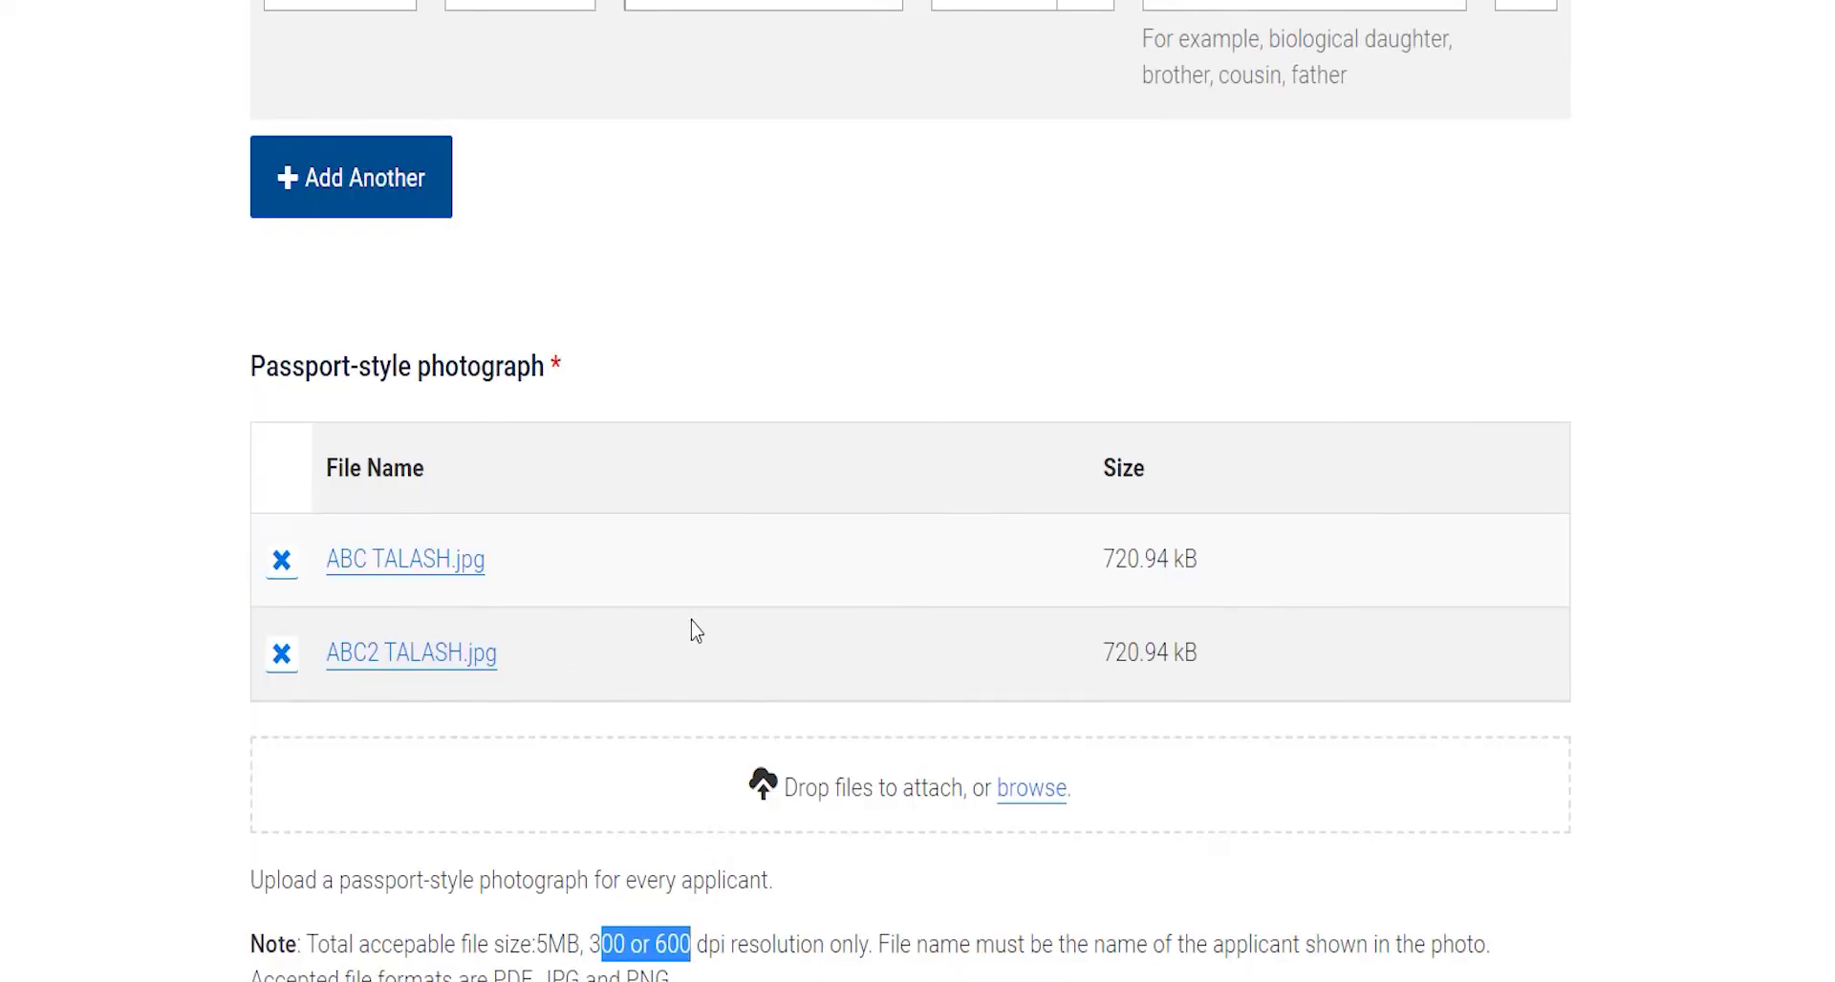
Step: Review the attachment upload section, covering the mandatory documents notice and the file requirements for the completed Form 842
scroll(695, 631, "down", 3)
scroll(882, 698, "down", 3)
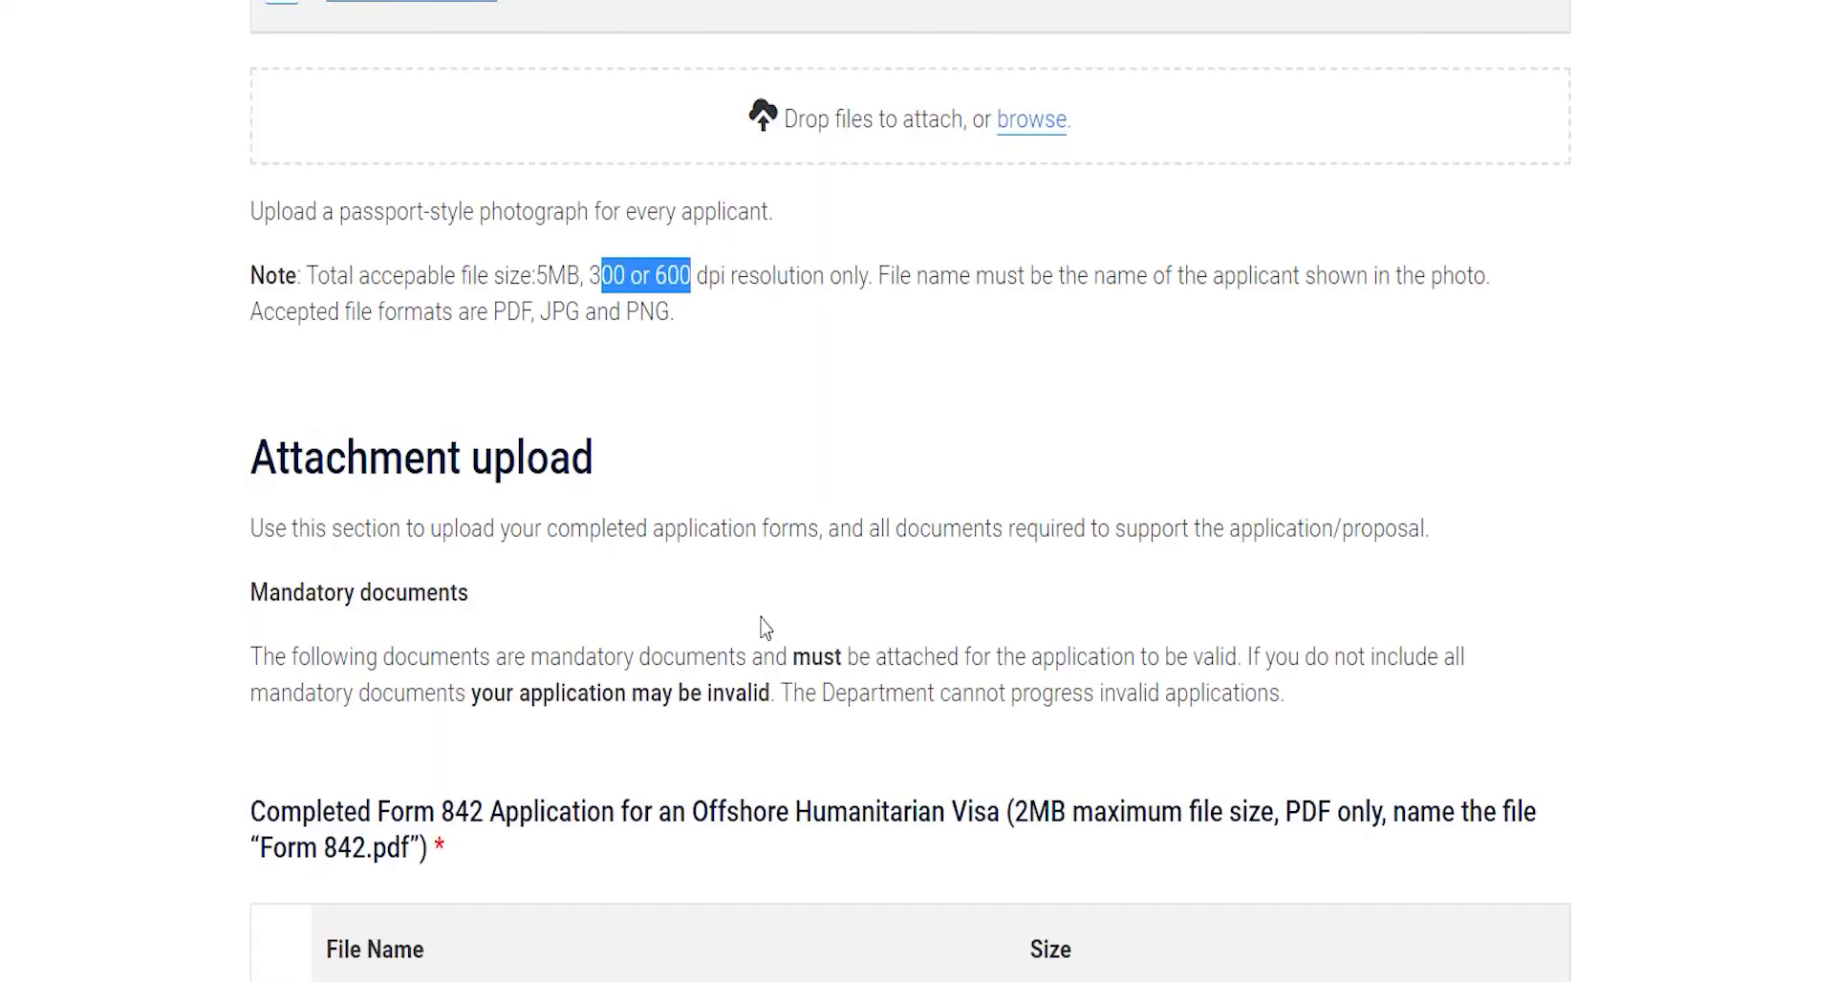
scroll(502, 482, "down", 2)
scroll(786, 493, "down", 3)
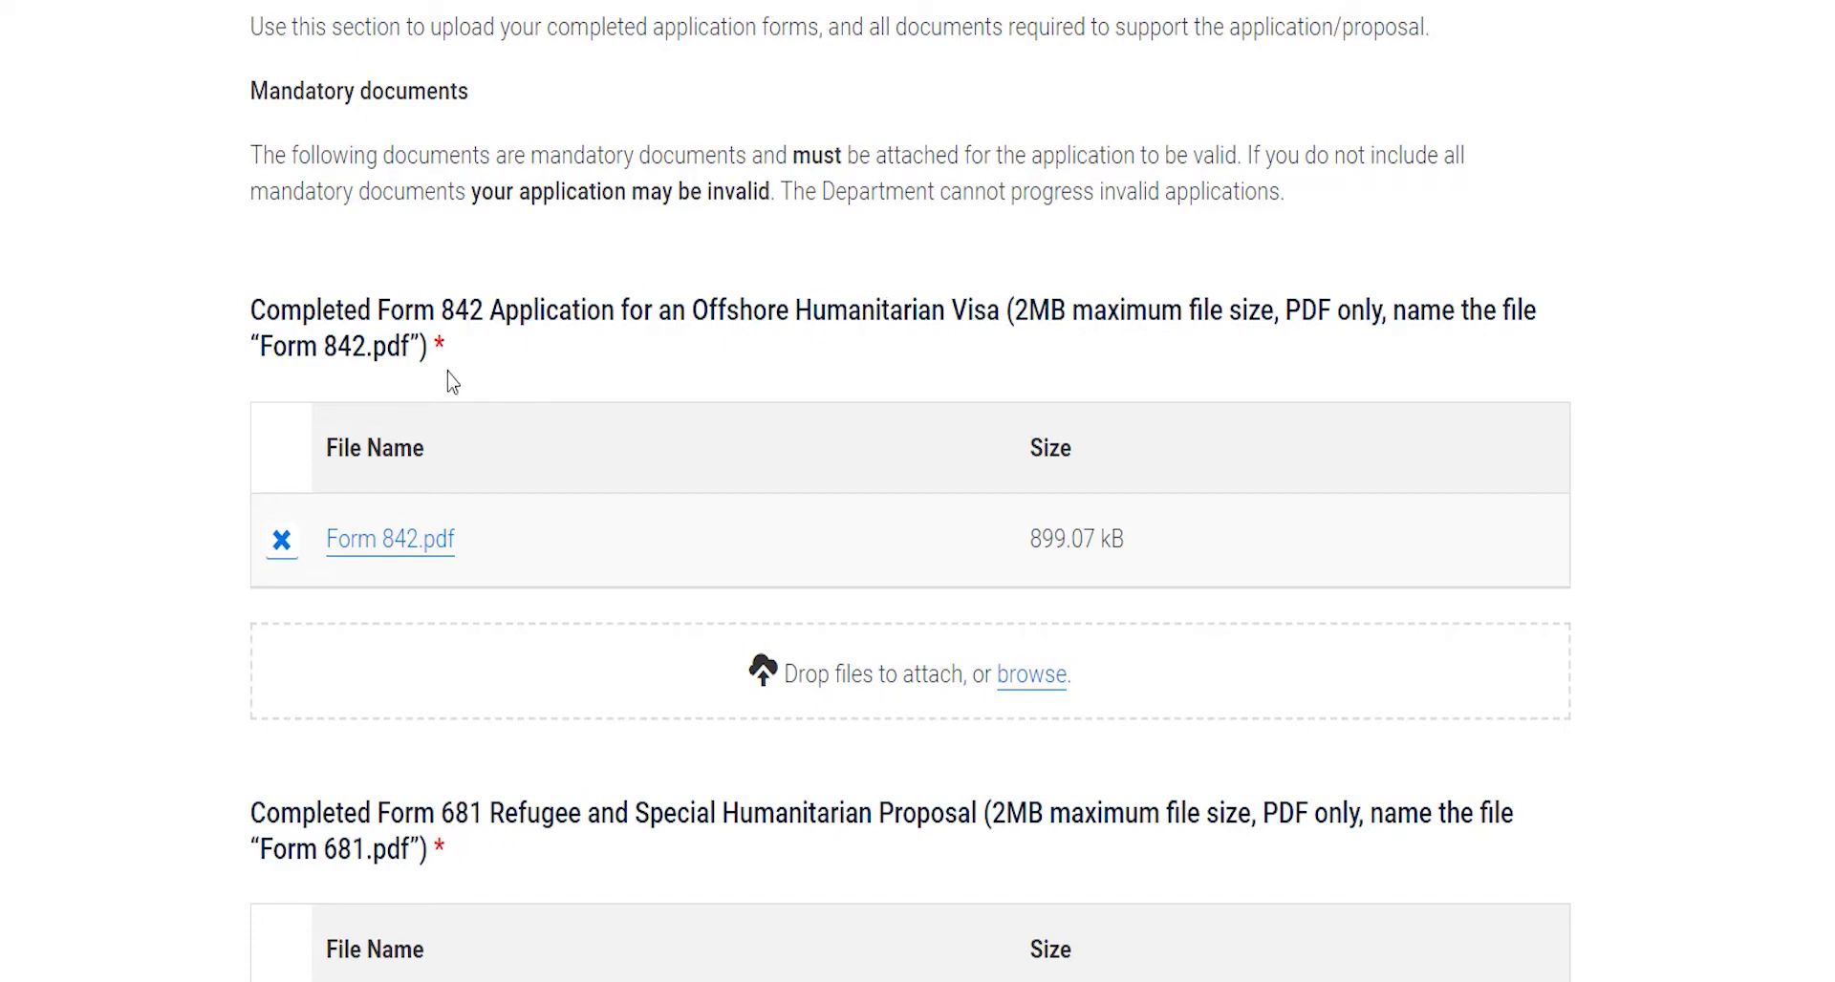
left_click_drag(432, 350, 239, 323)
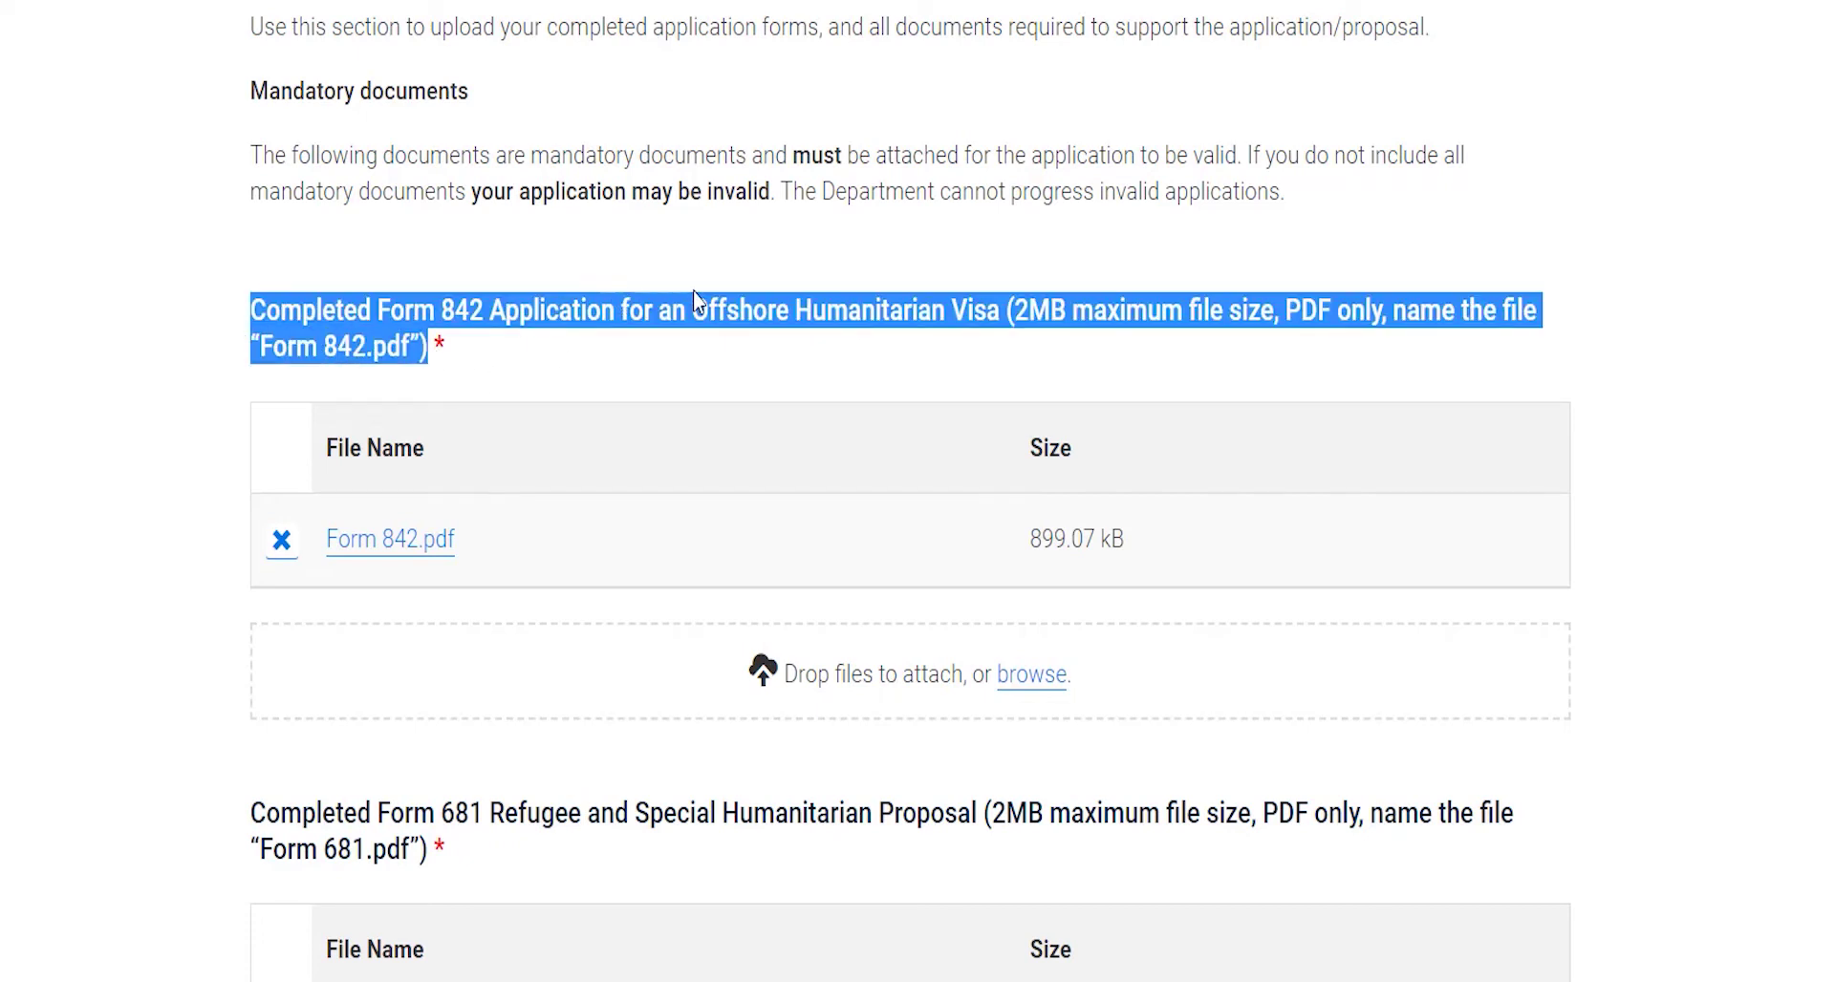
scroll(694, 301, "down", 2)
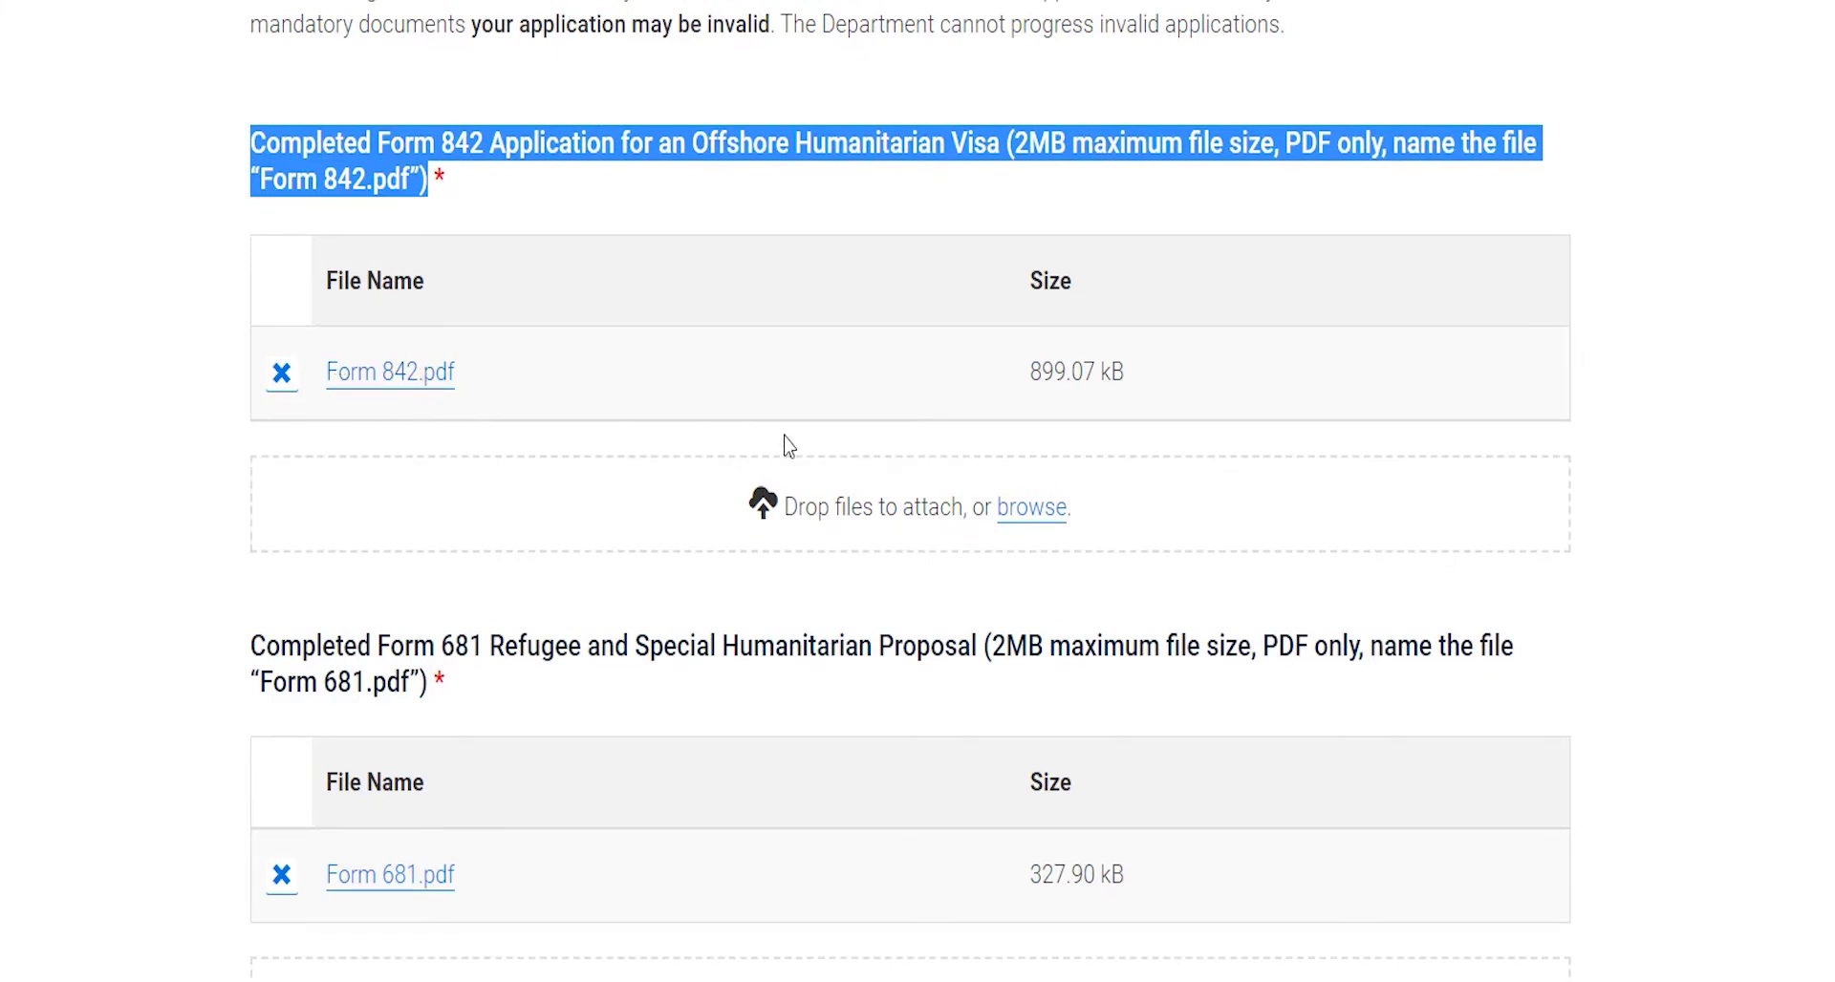
Step: Look through the Australia humanitarian visa folder from the Form 842 upload area, without attaching another file
left_click(1031, 508)
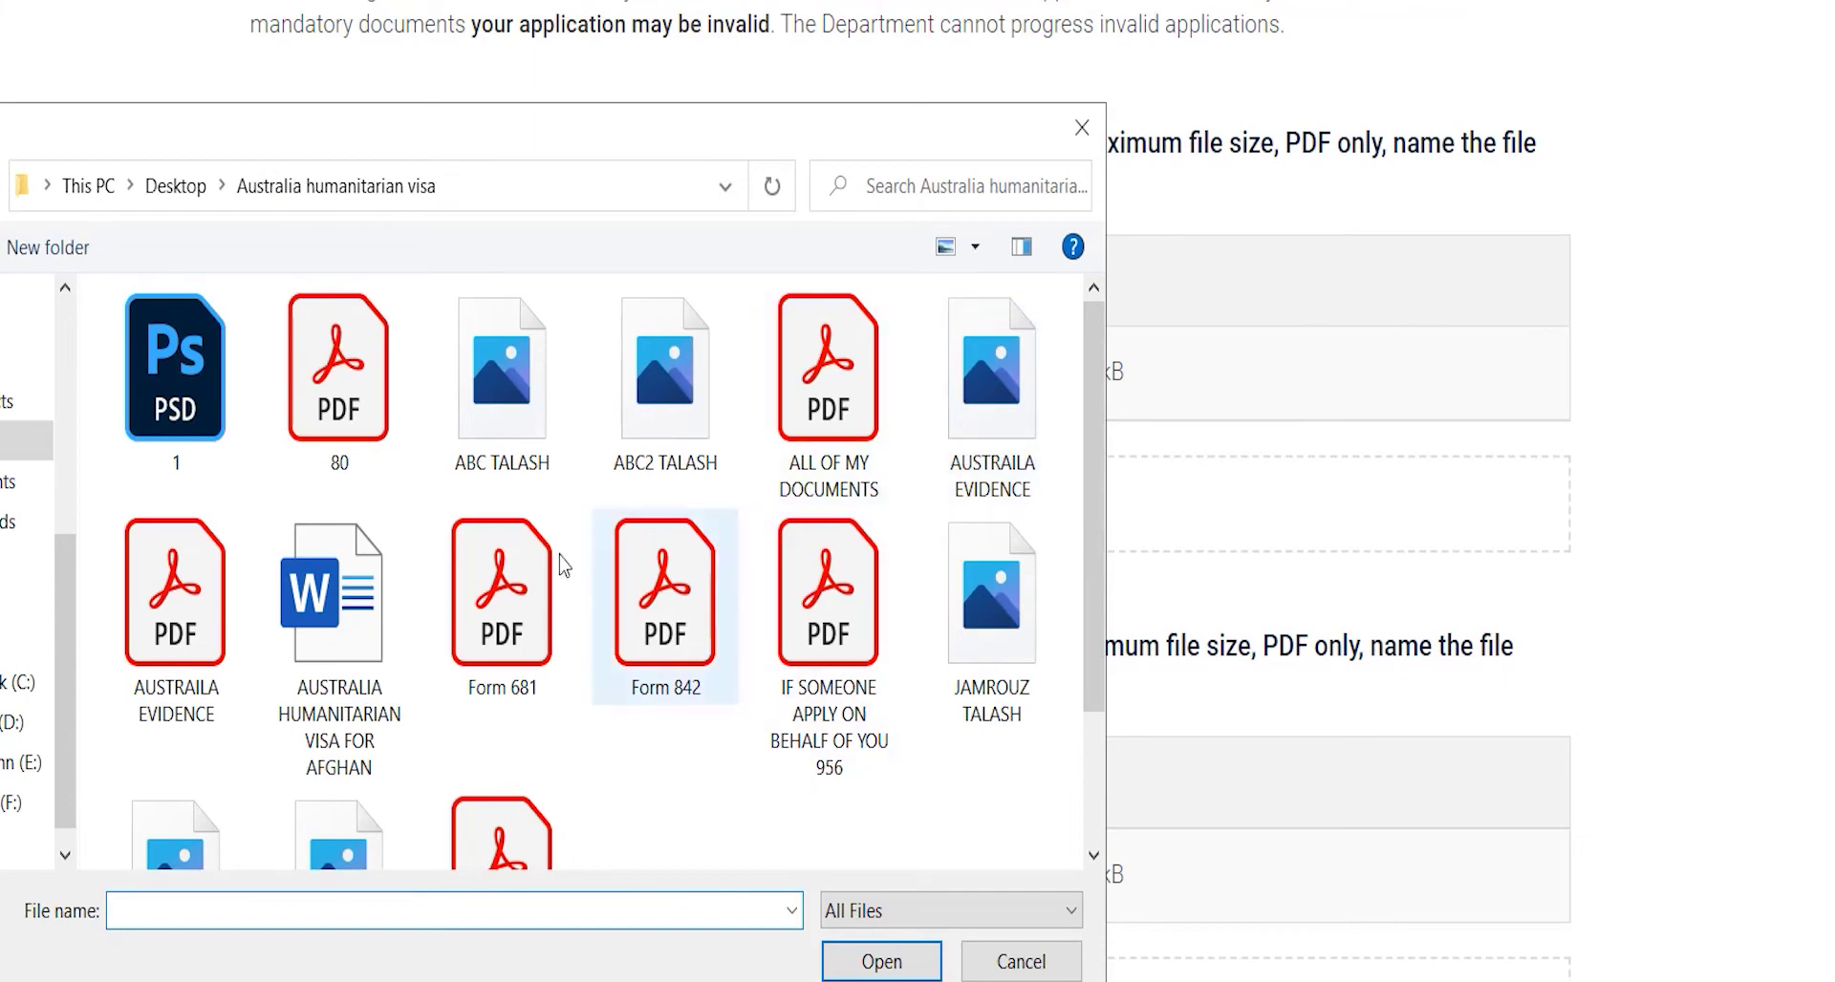
scroll(516, 516, "down", 2)
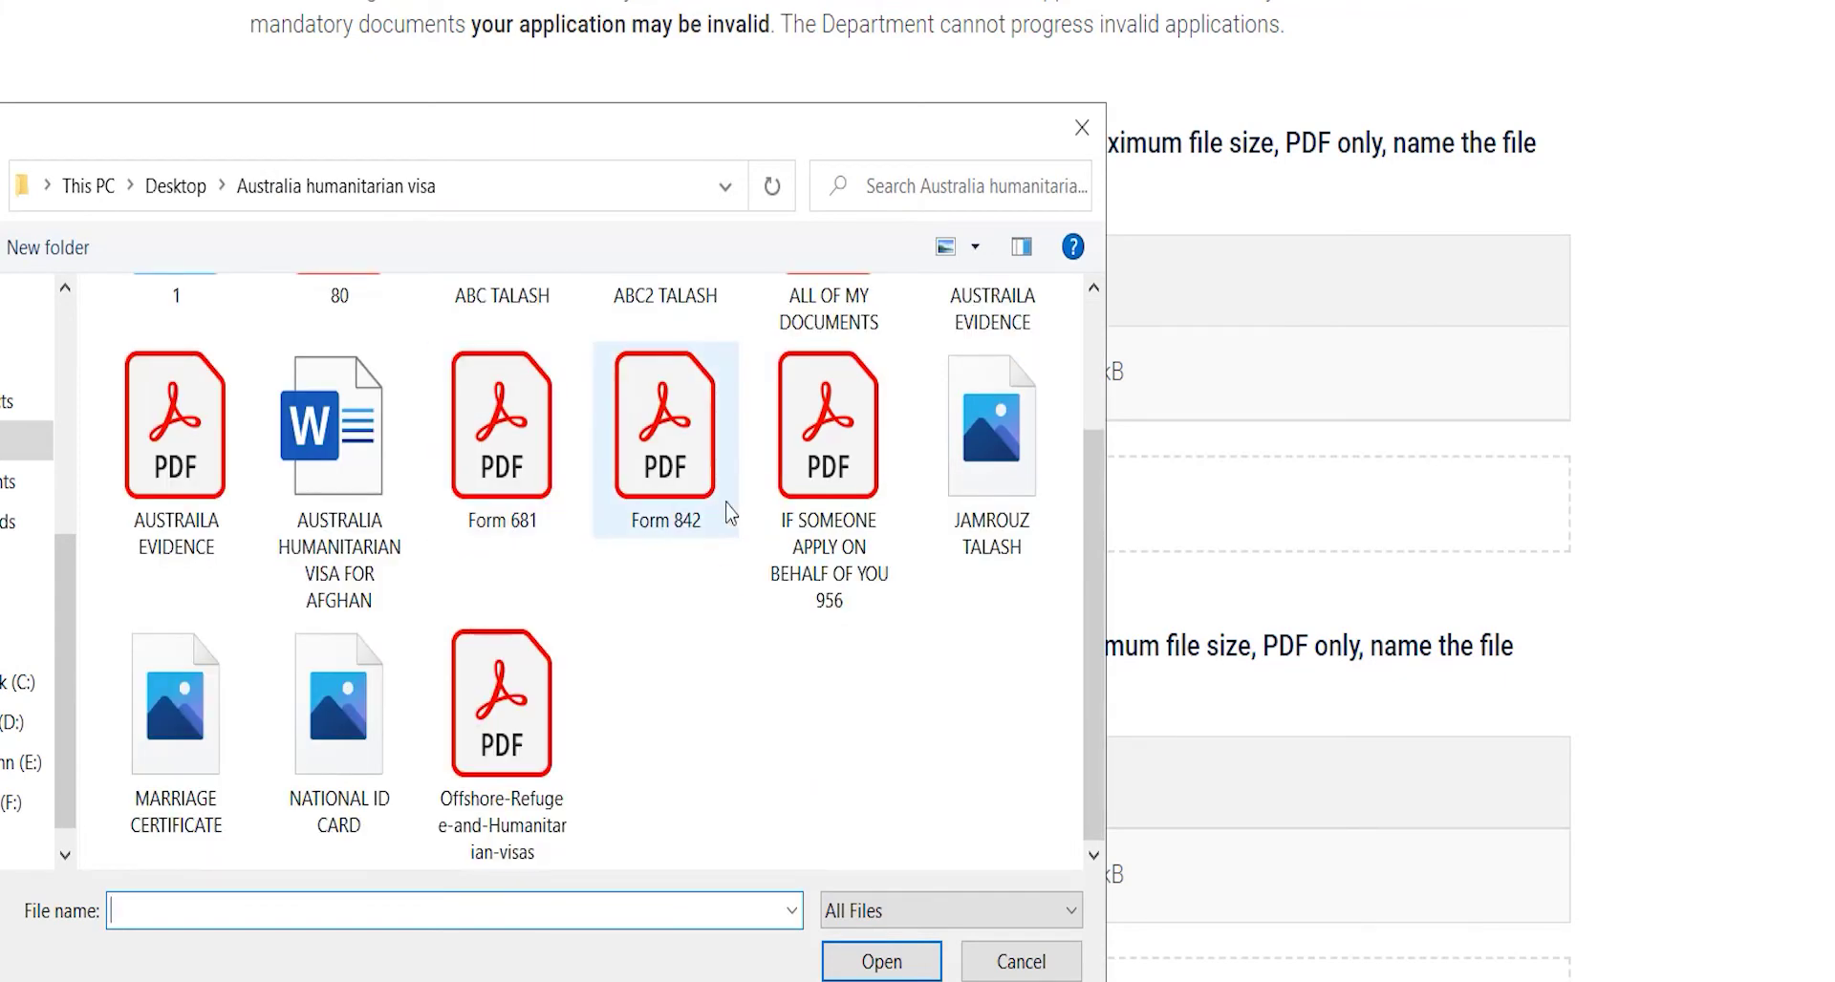
left_click(1021, 961)
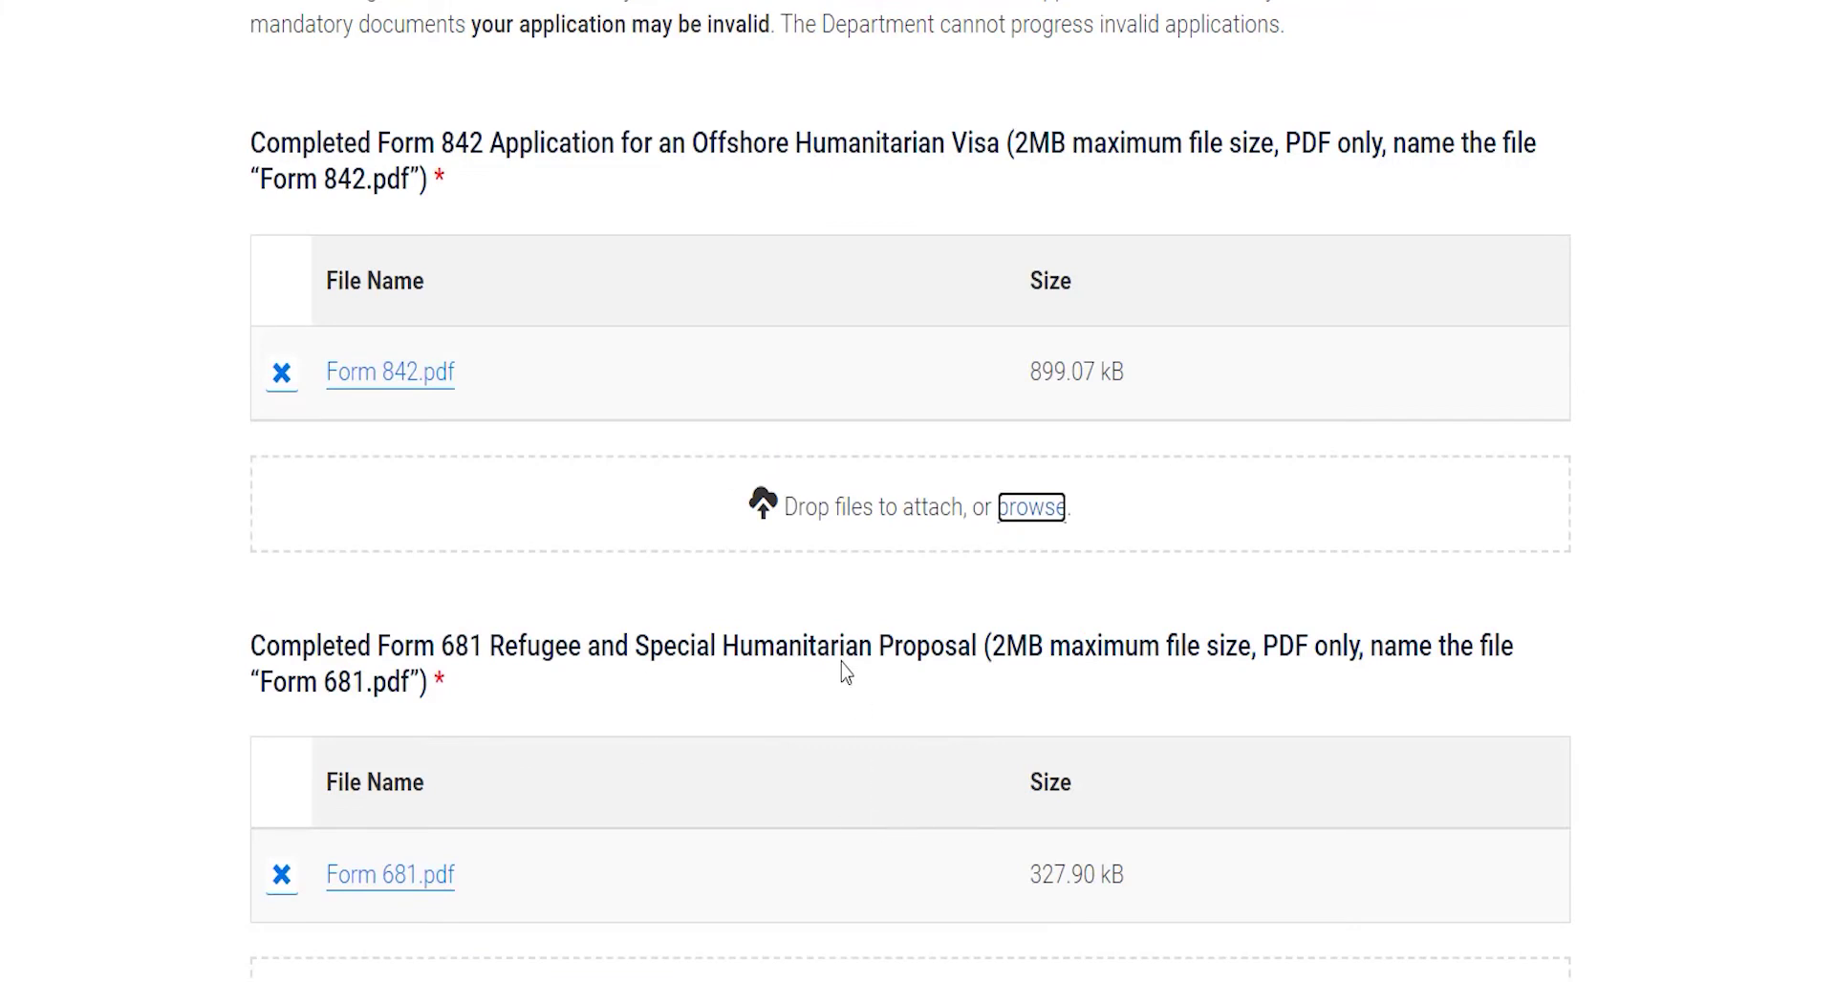
Step: Check the file size, format and naming requirements for the Form 842 and Form 681 uploads against the attached files
scroll(841, 663, "down", 2)
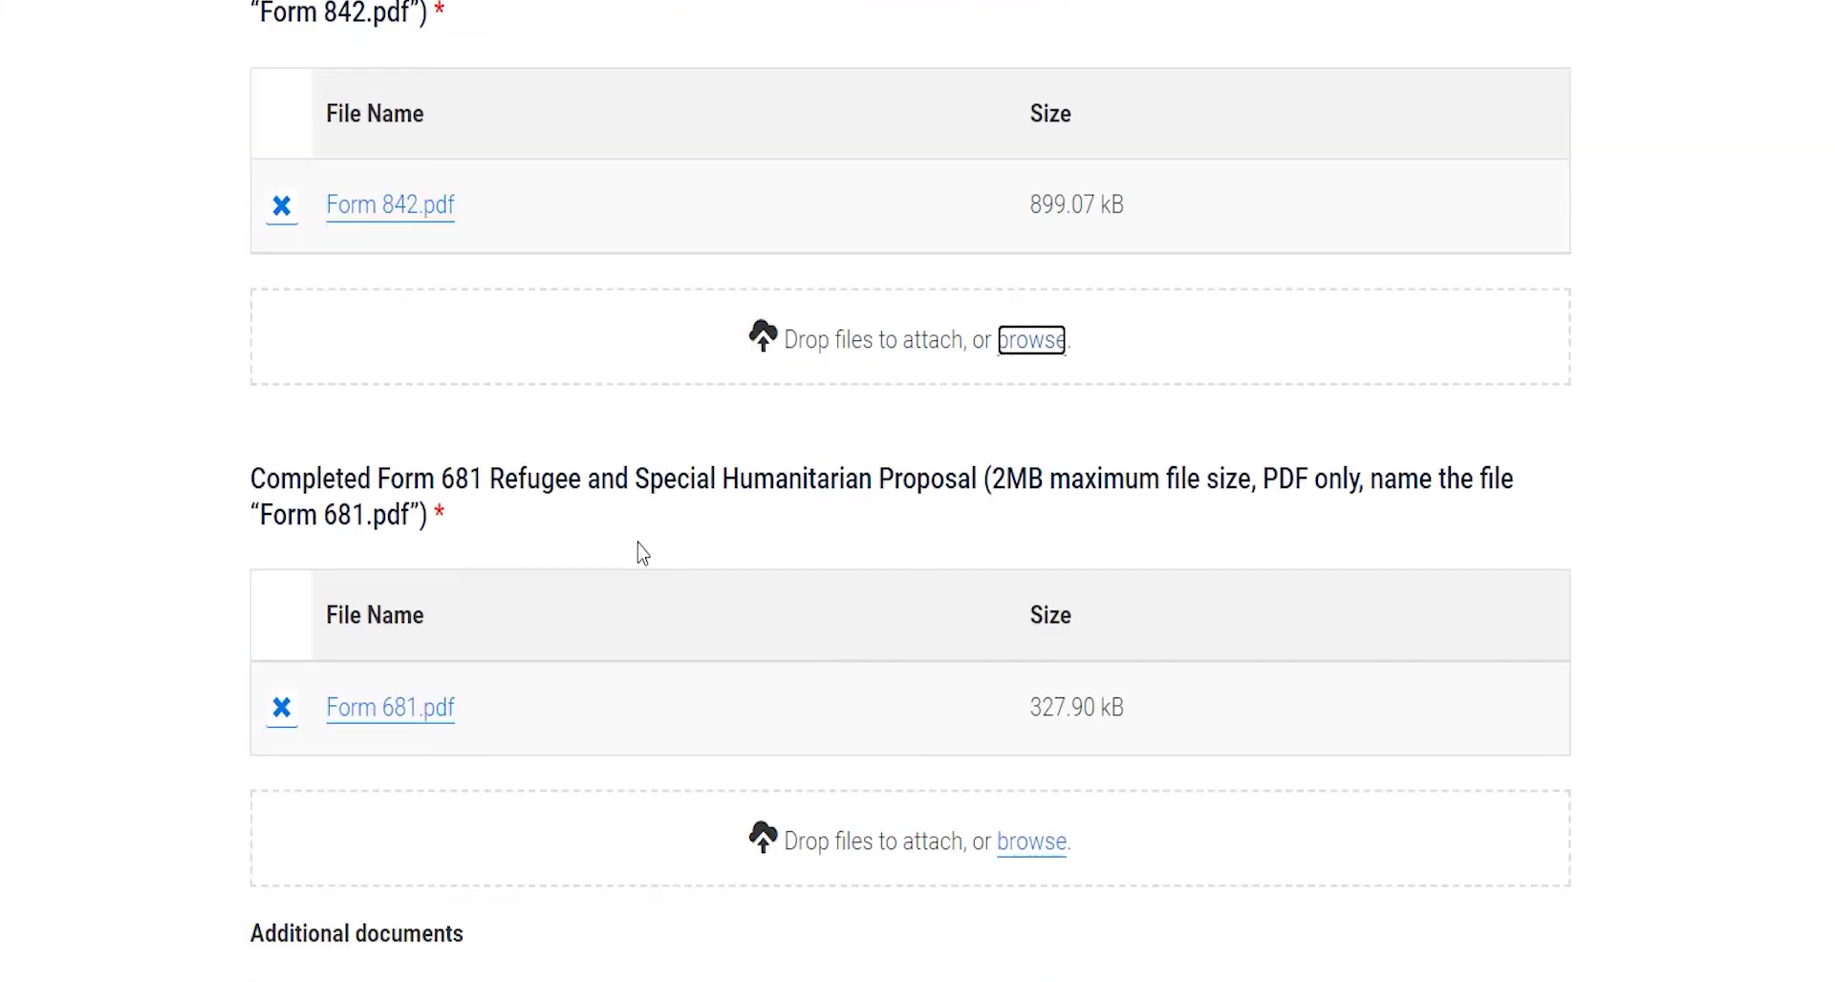
scroll(674, 444, "up", 2)
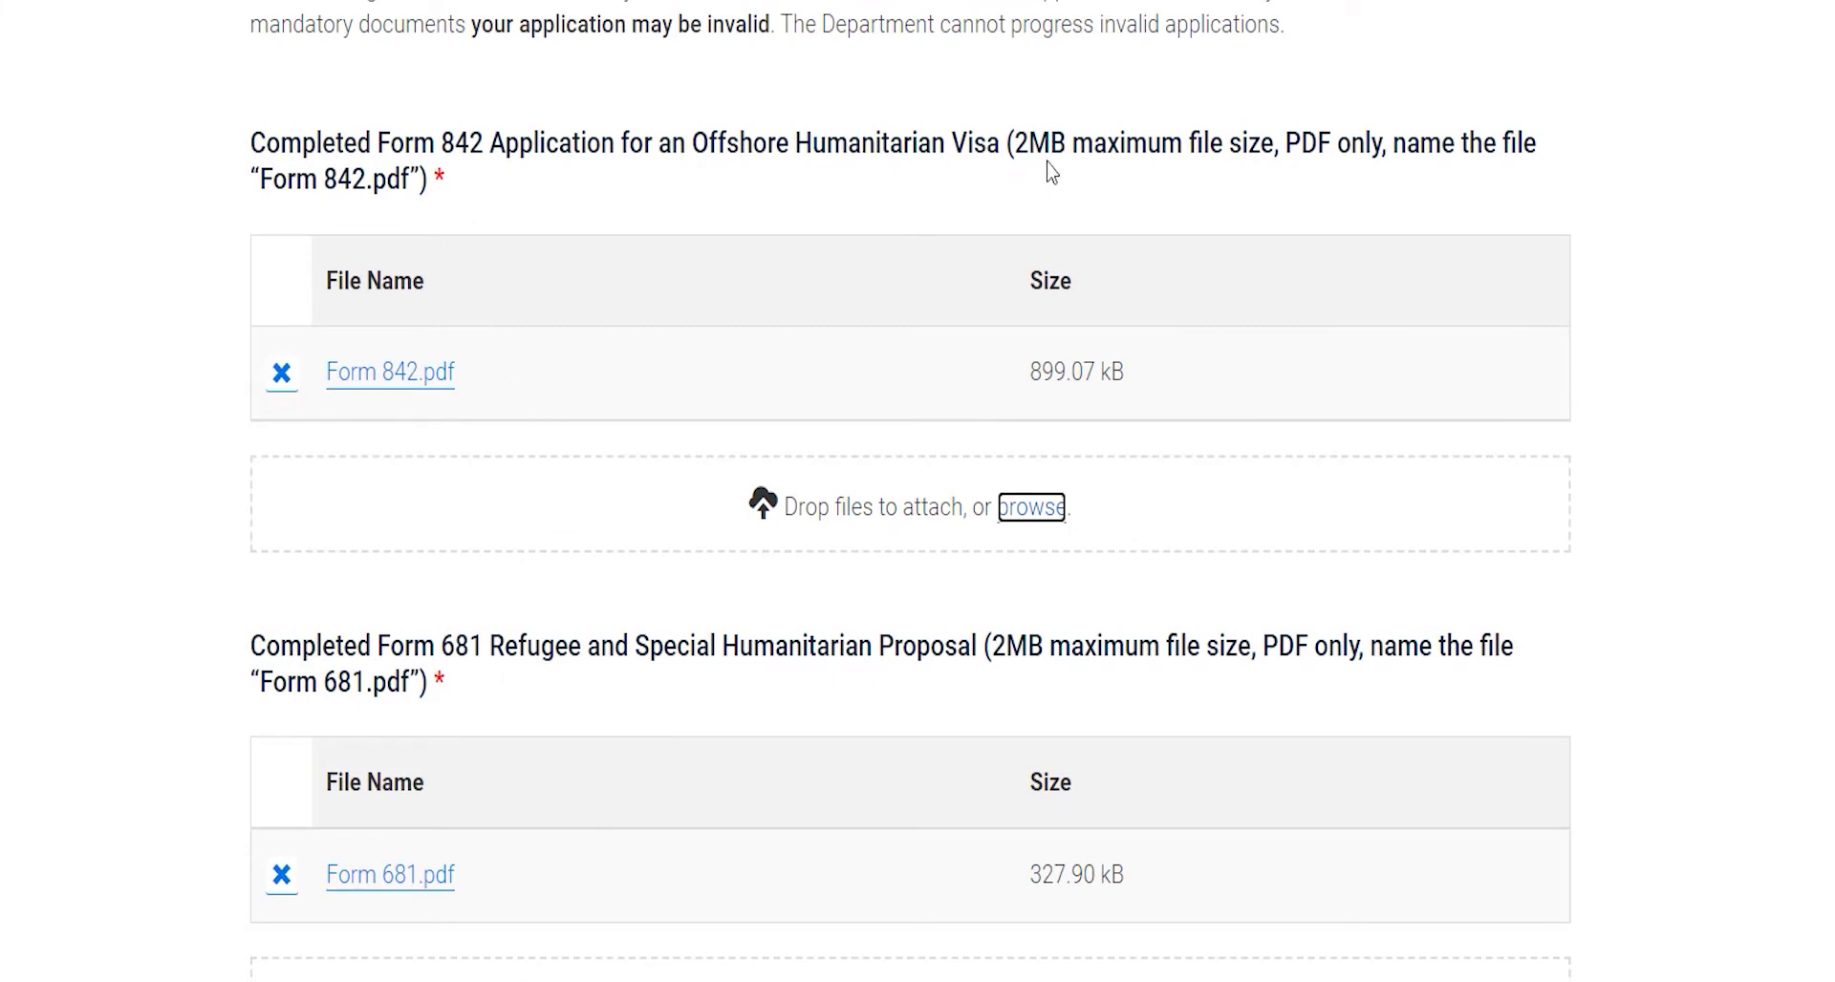
left_click_drag(1259, 144, 1001, 143)
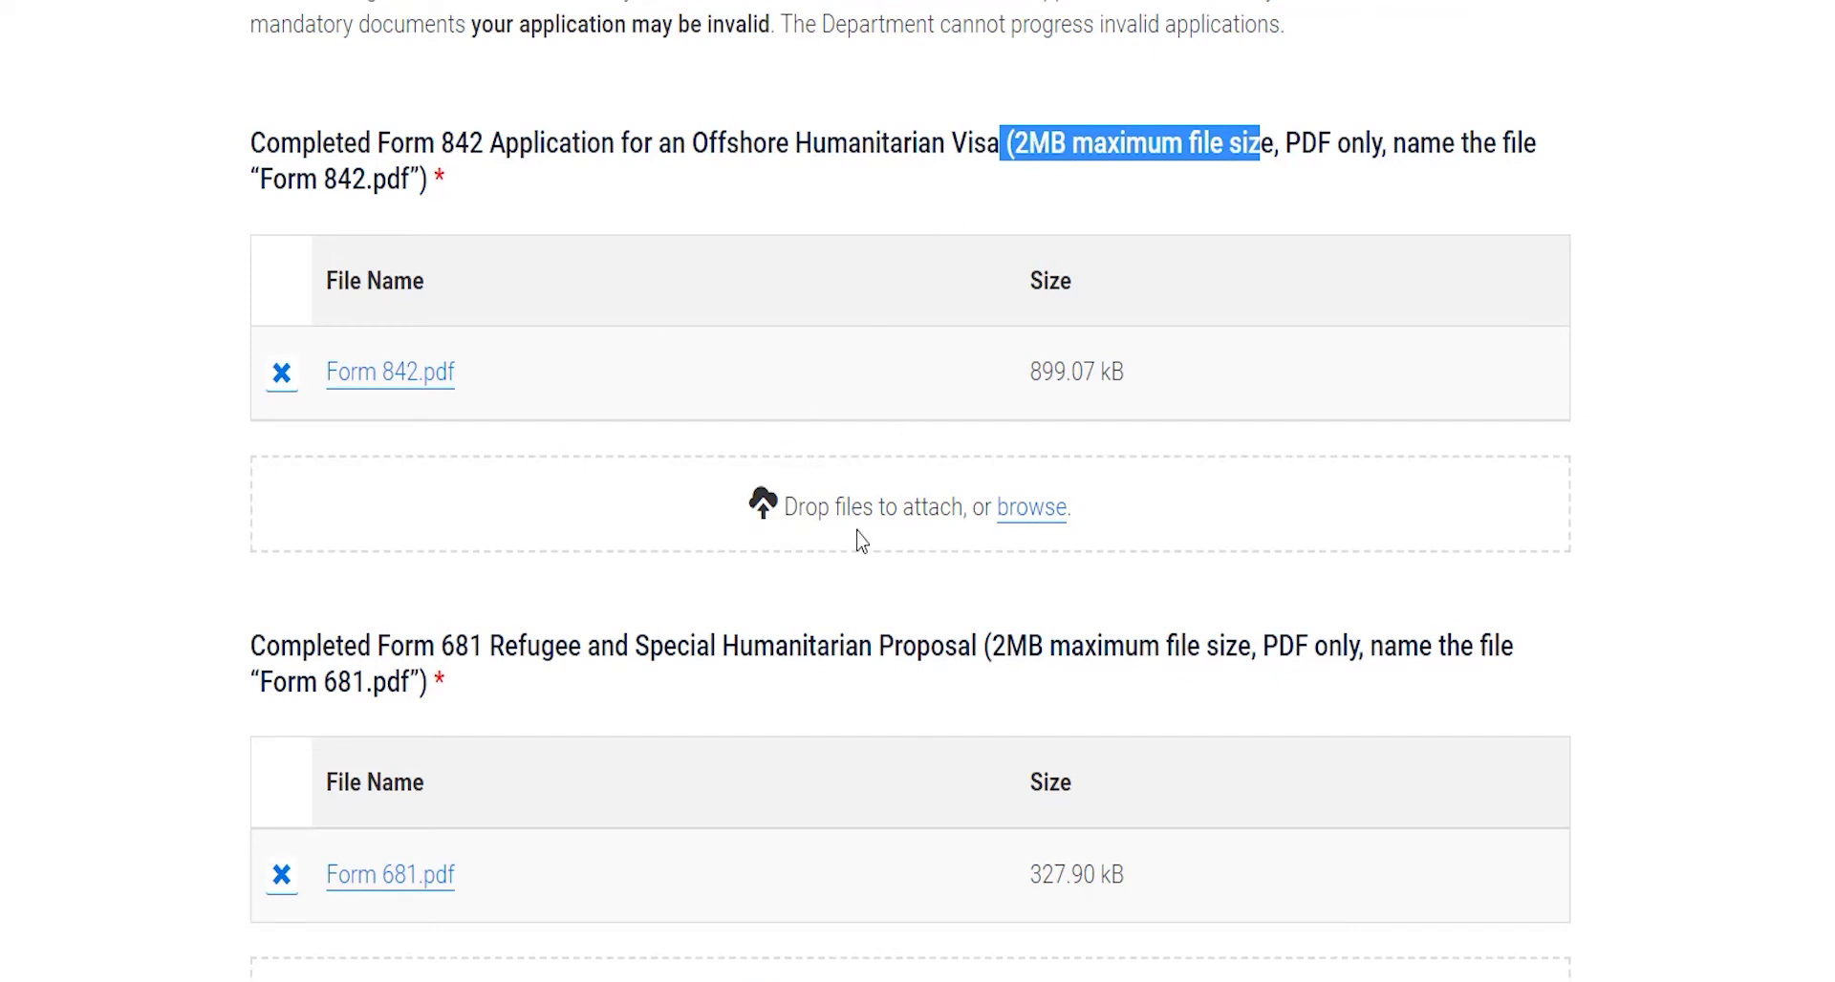
scroll(862, 541, "down", 2)
scroll(862, 541, "down", 2)
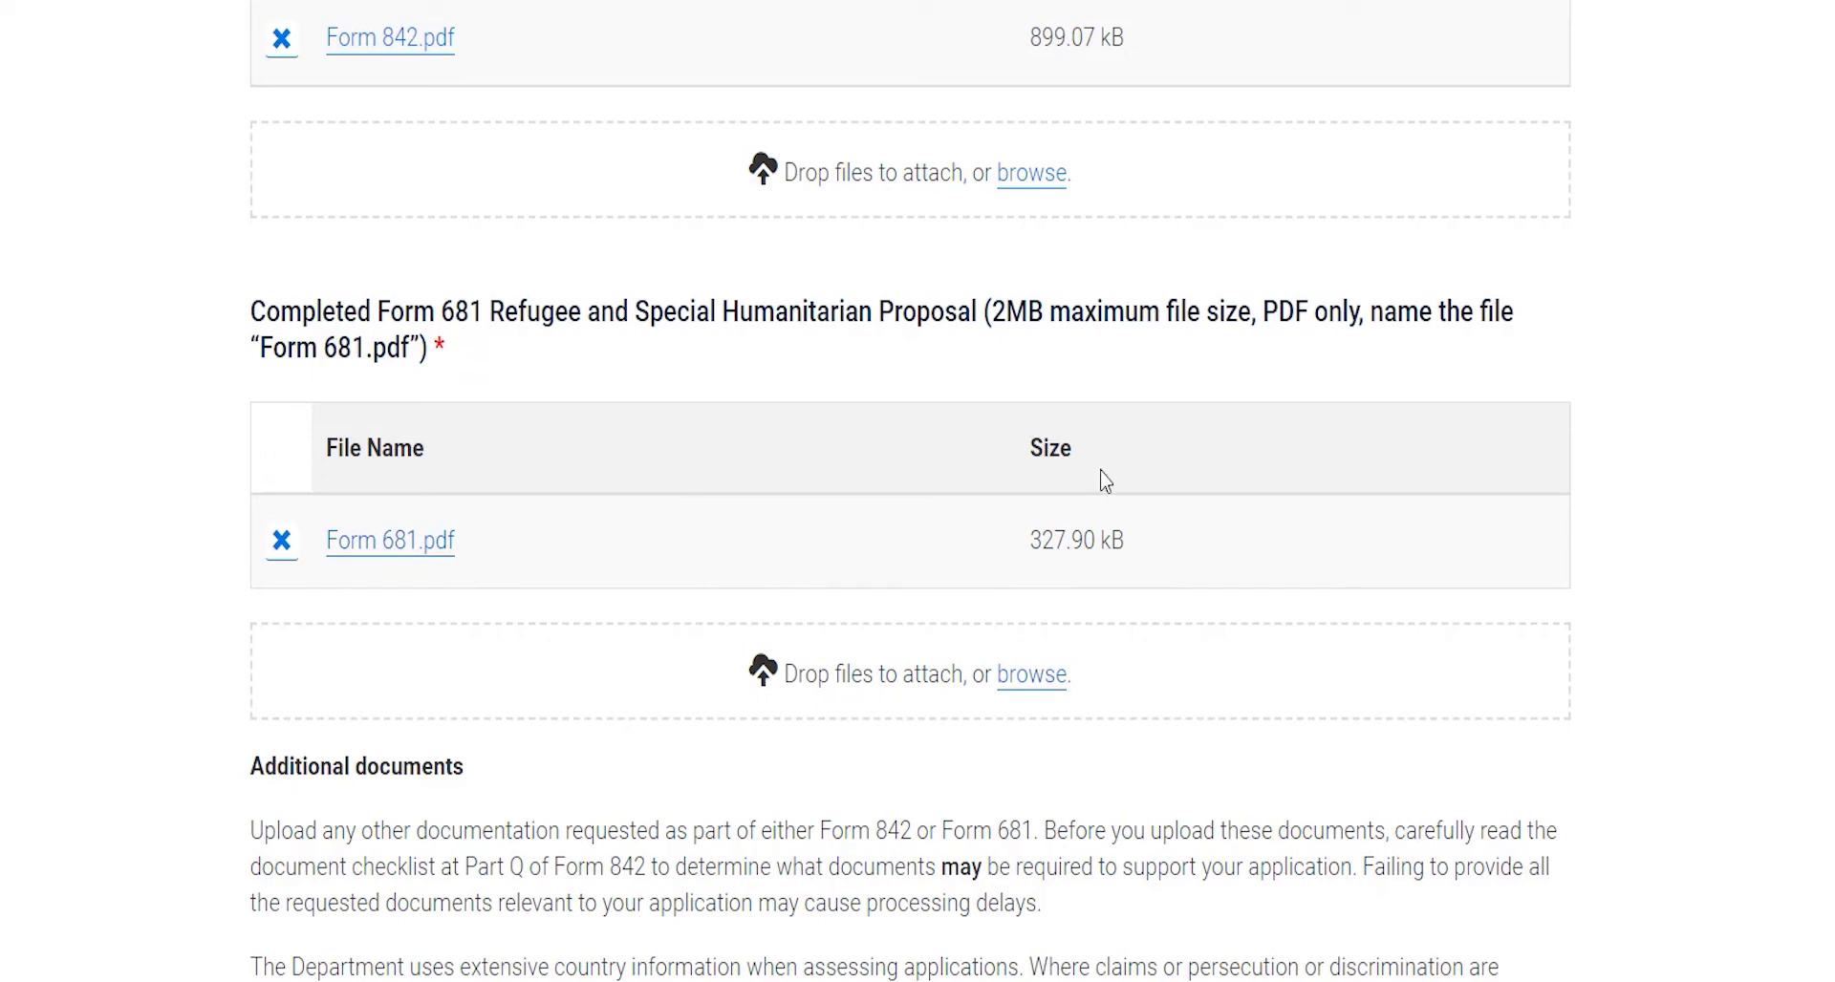
left_click_drag(1104, 313, 975, 319)
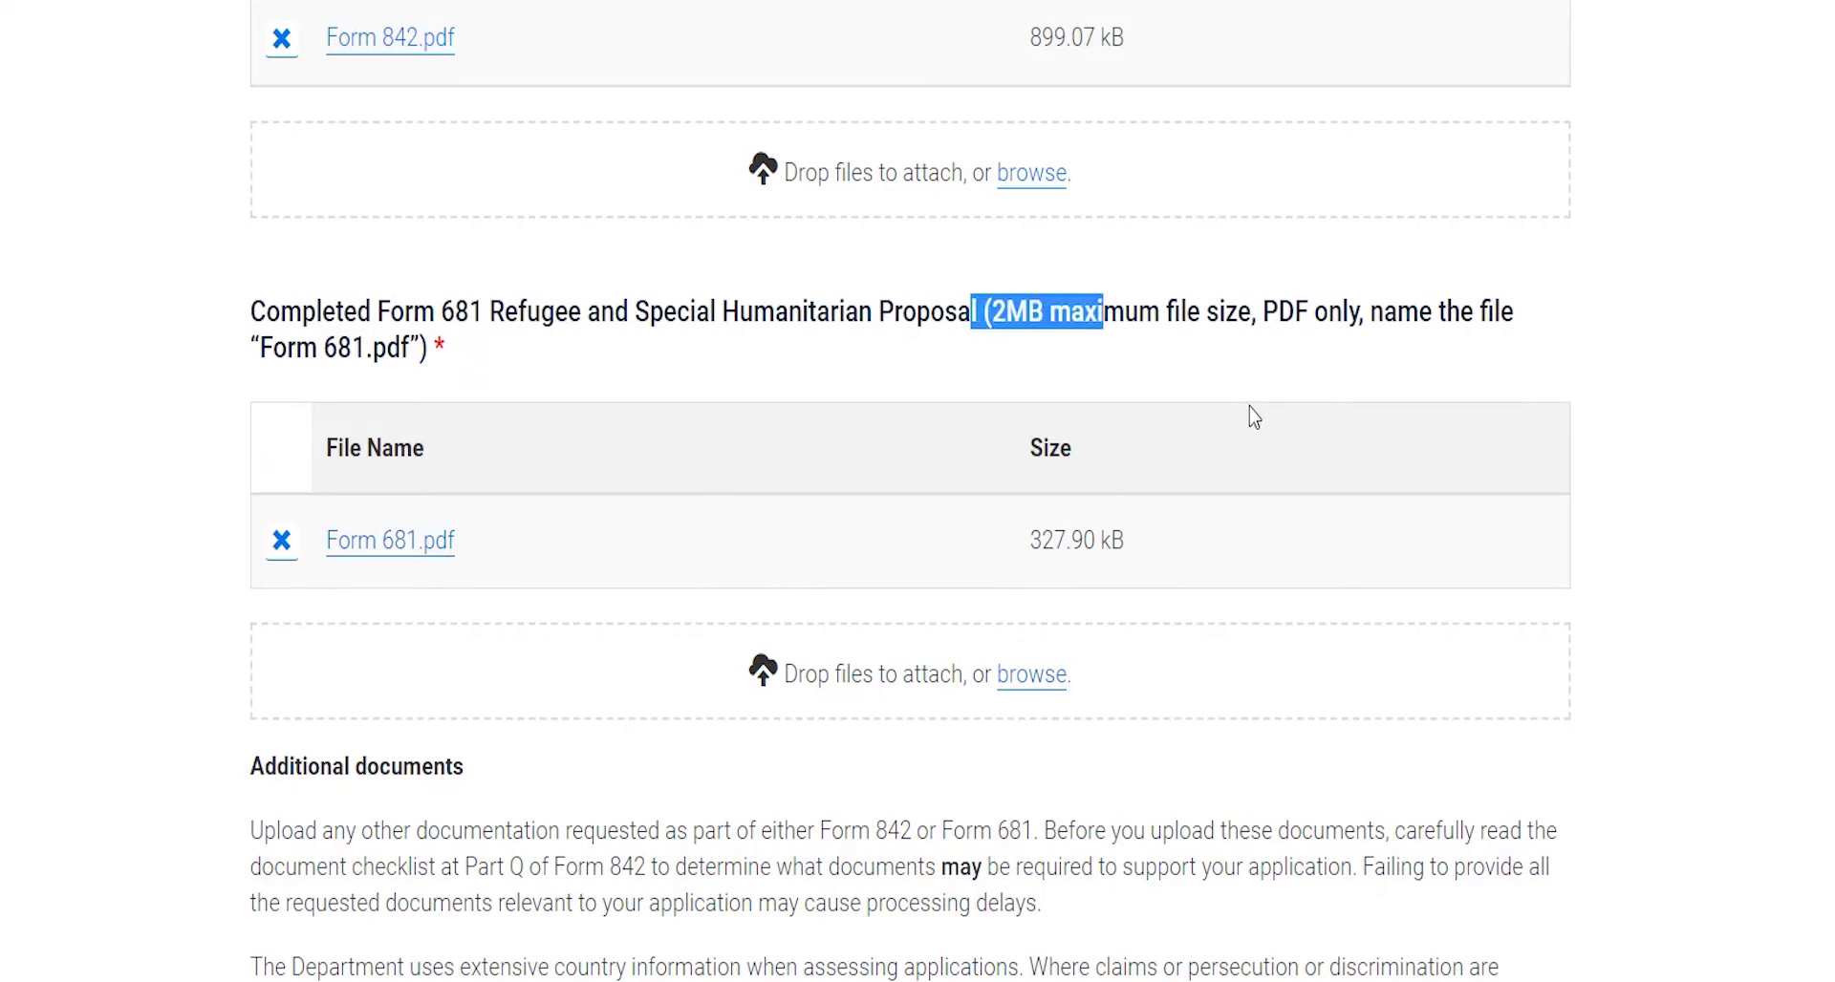
scroll(845, 393, "down", 2)
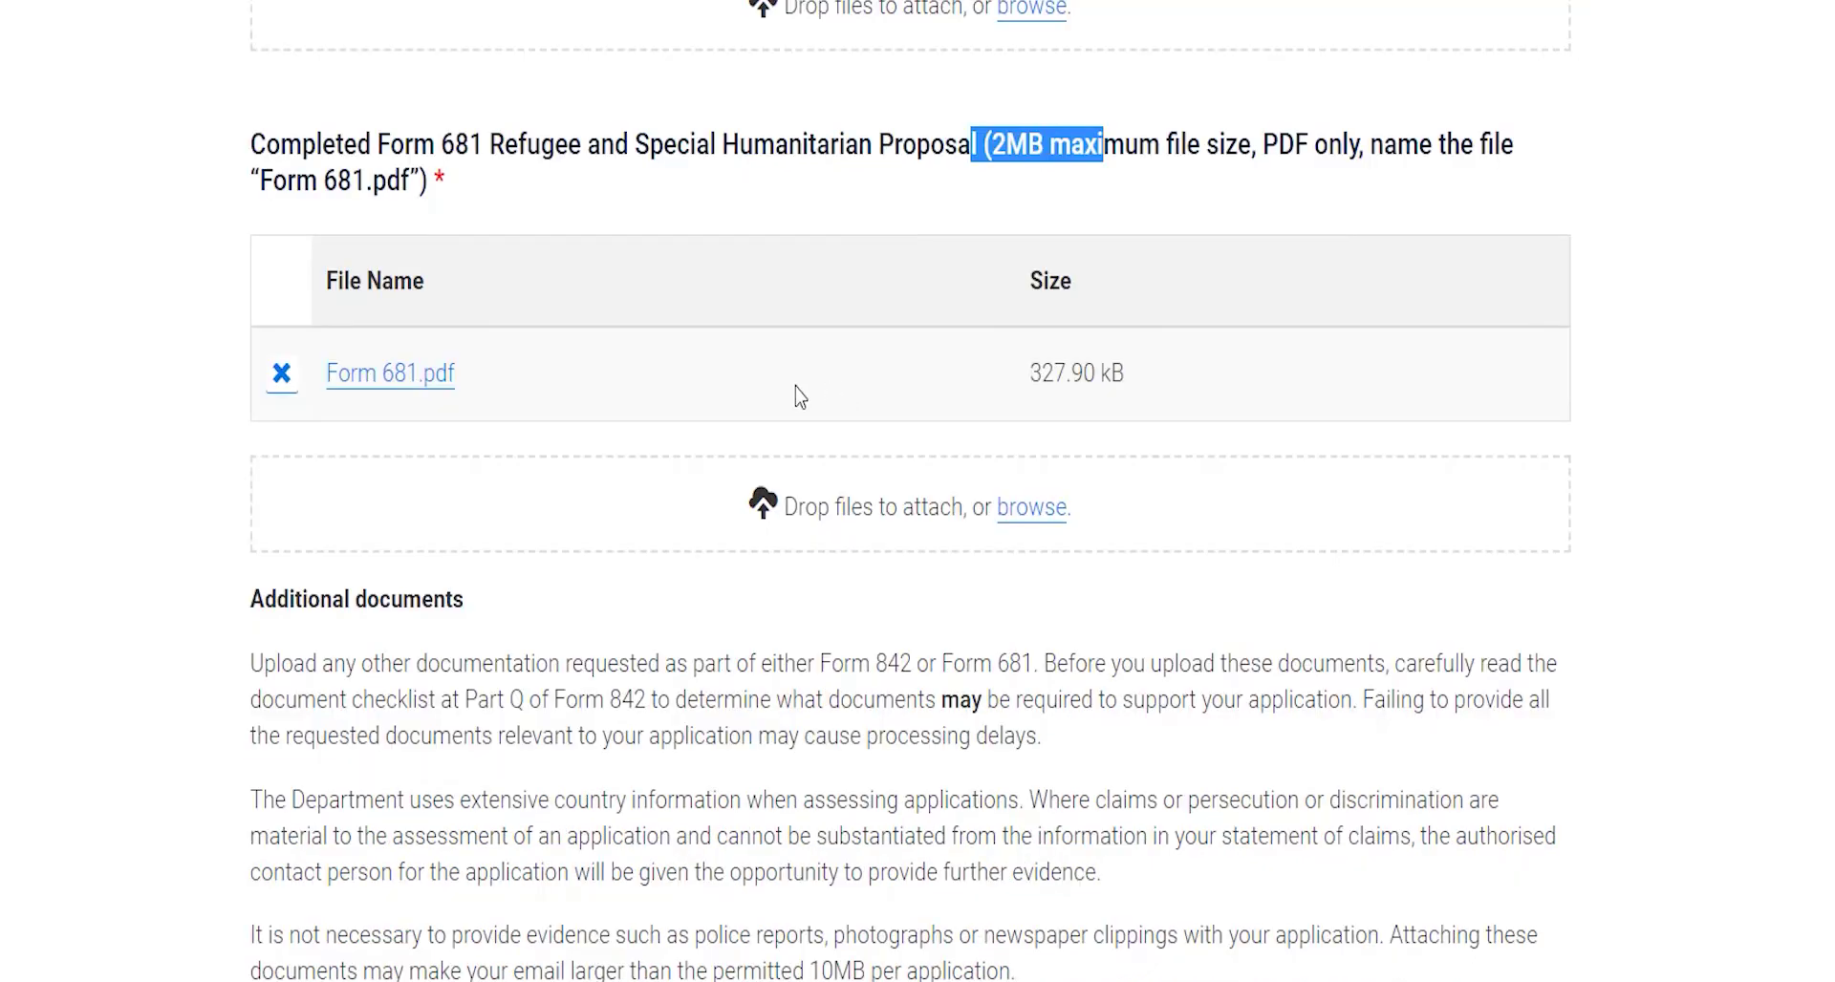
Step: Review the additional documents instructions, including scan quality and upload limits, and the supporting file attached there
scroll(585, 465, "down", 10)
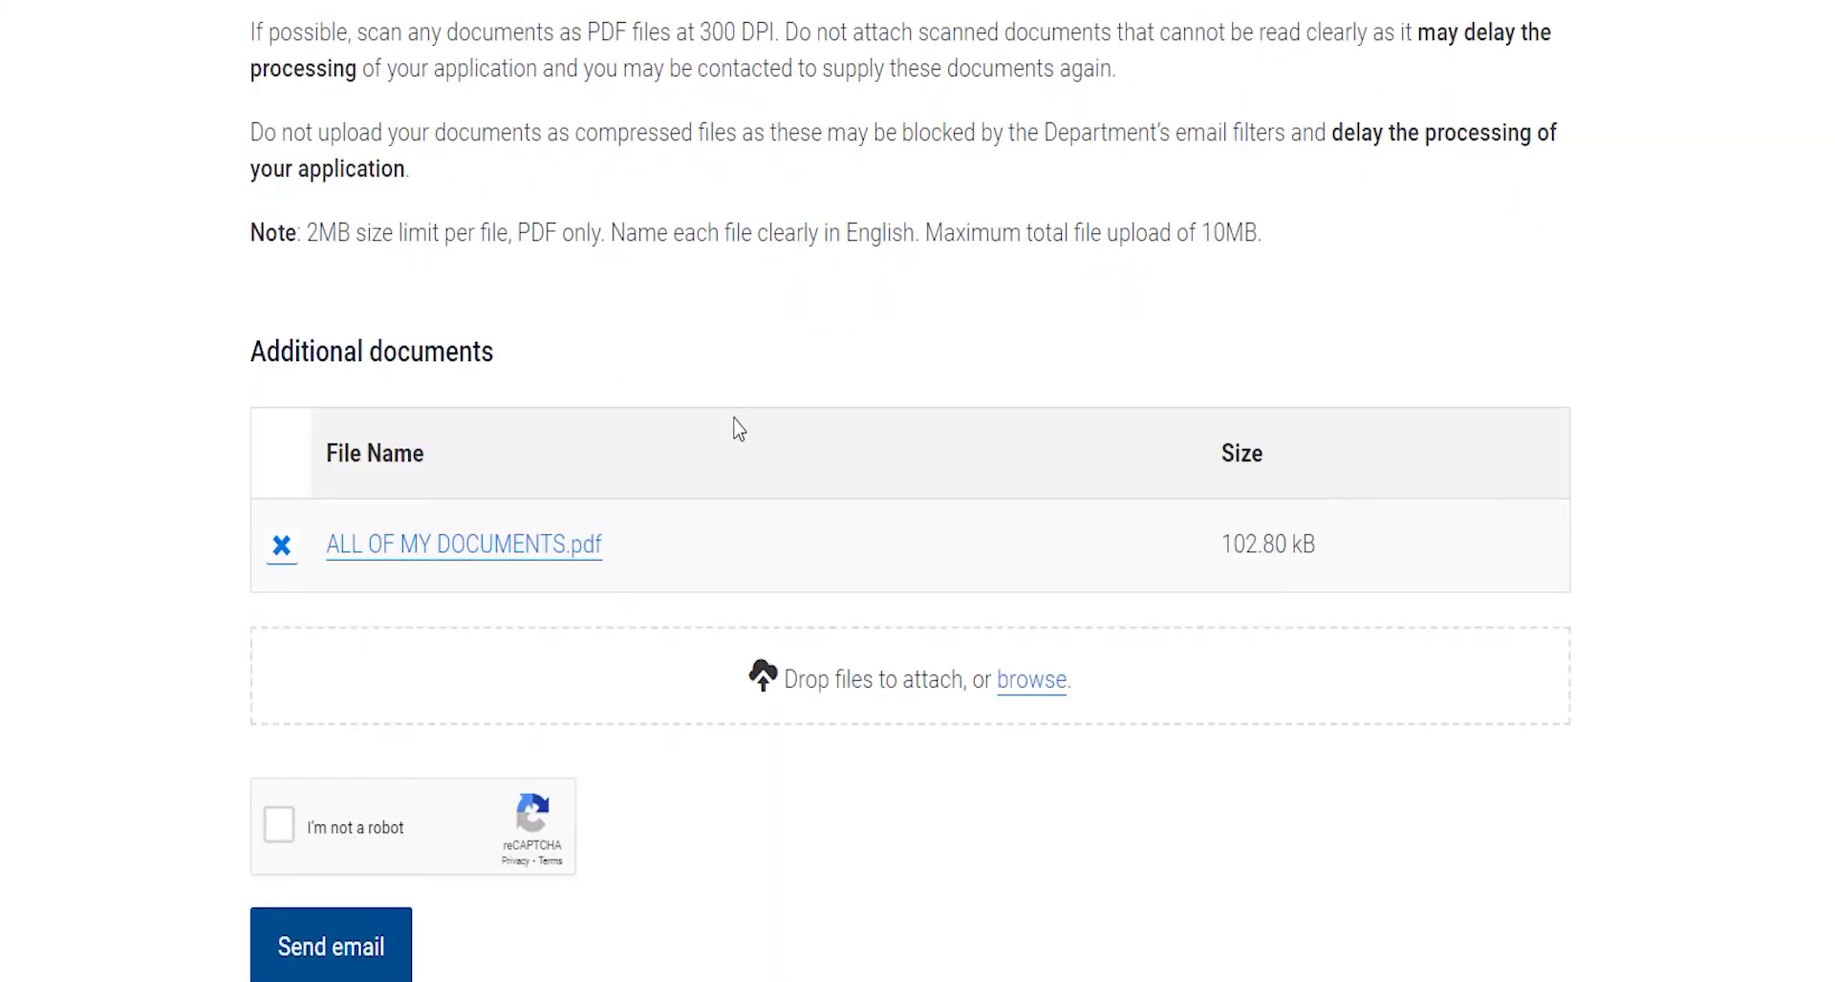
scroll(737, 426, "up", 3)
scroll(737, 426, "down", 3)
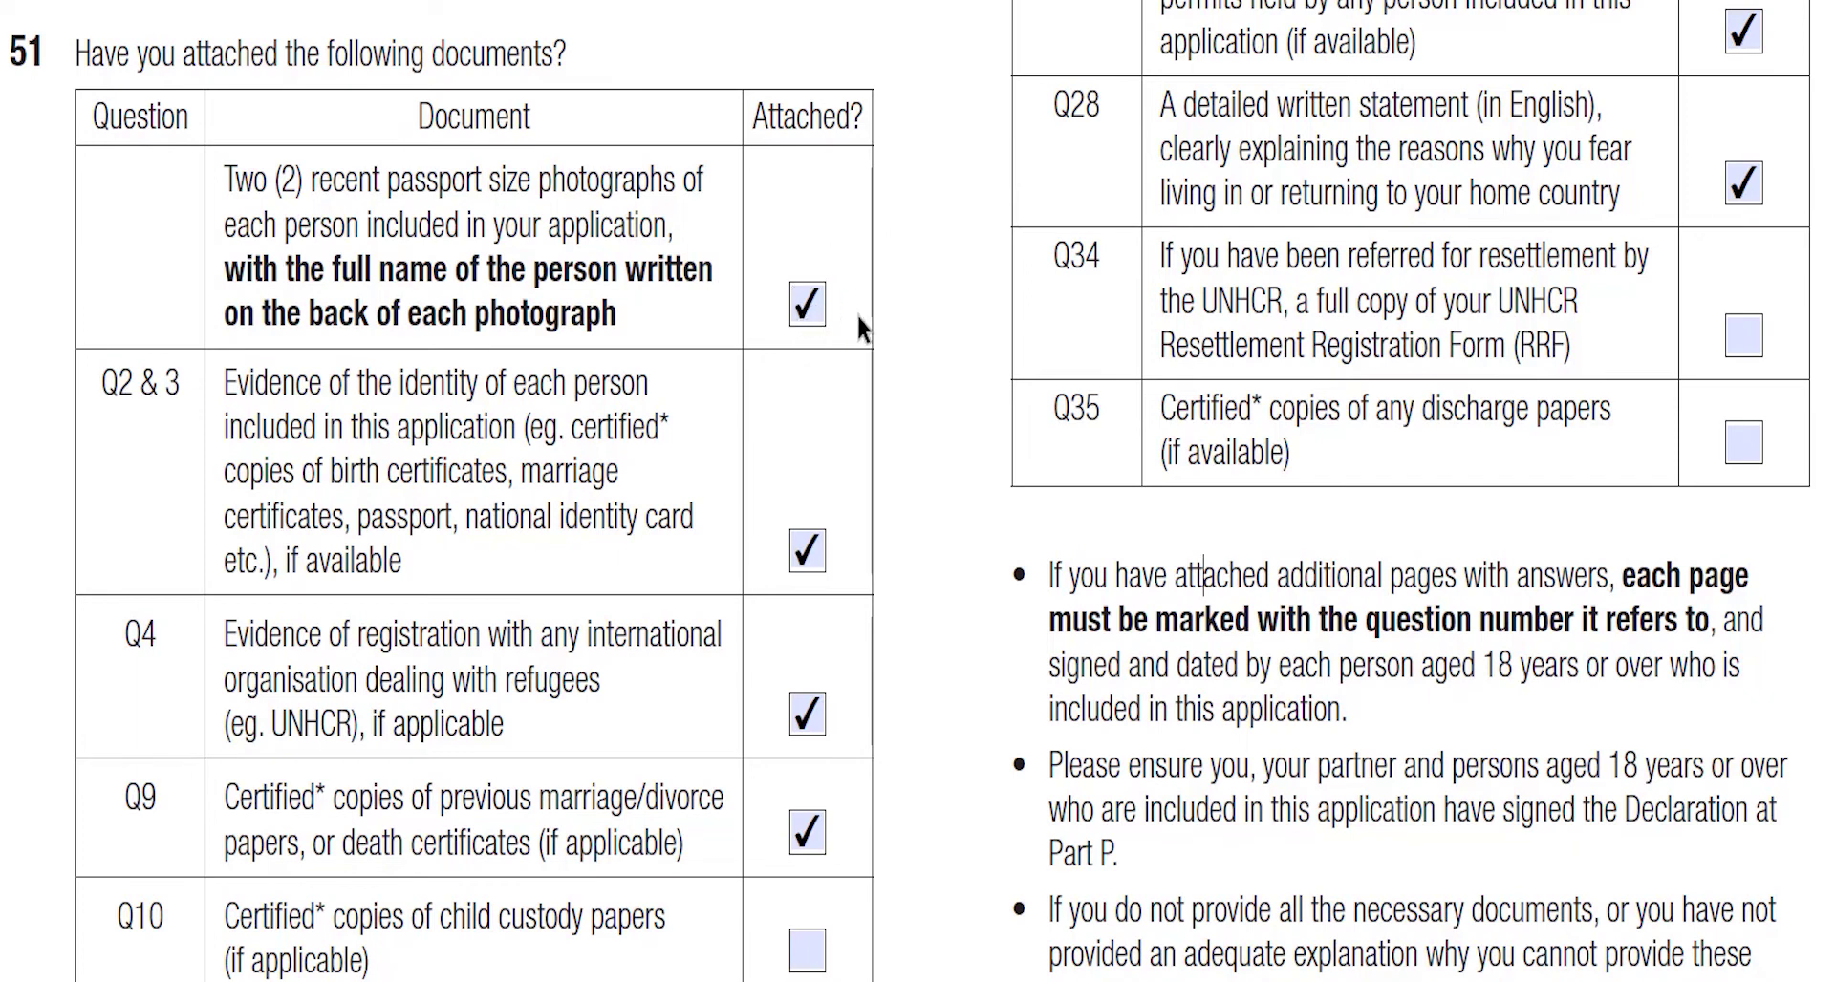
Step: In the Form 842 PDF's document checklist, examine the requirements for photographs, identity evidence, refugee registration and previous marriage, divorce or death papers
double_click(604, 315)
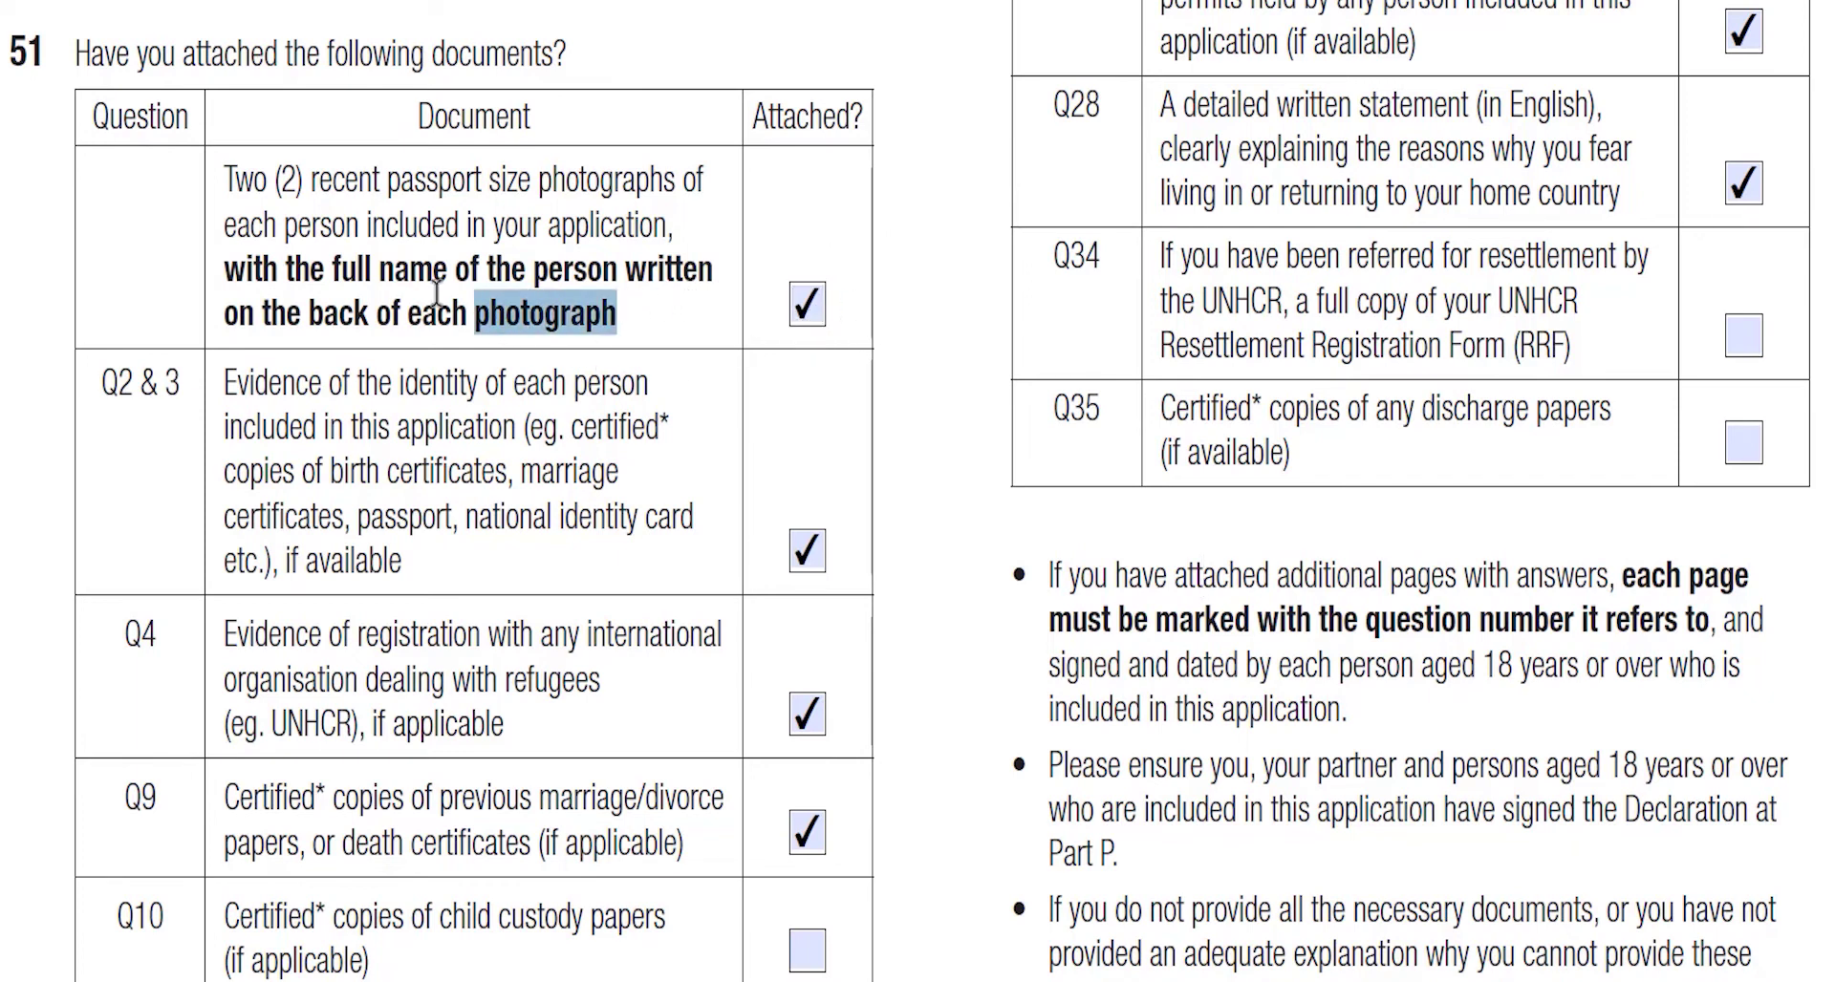
left_click_drag(436, 291, 229, 259)
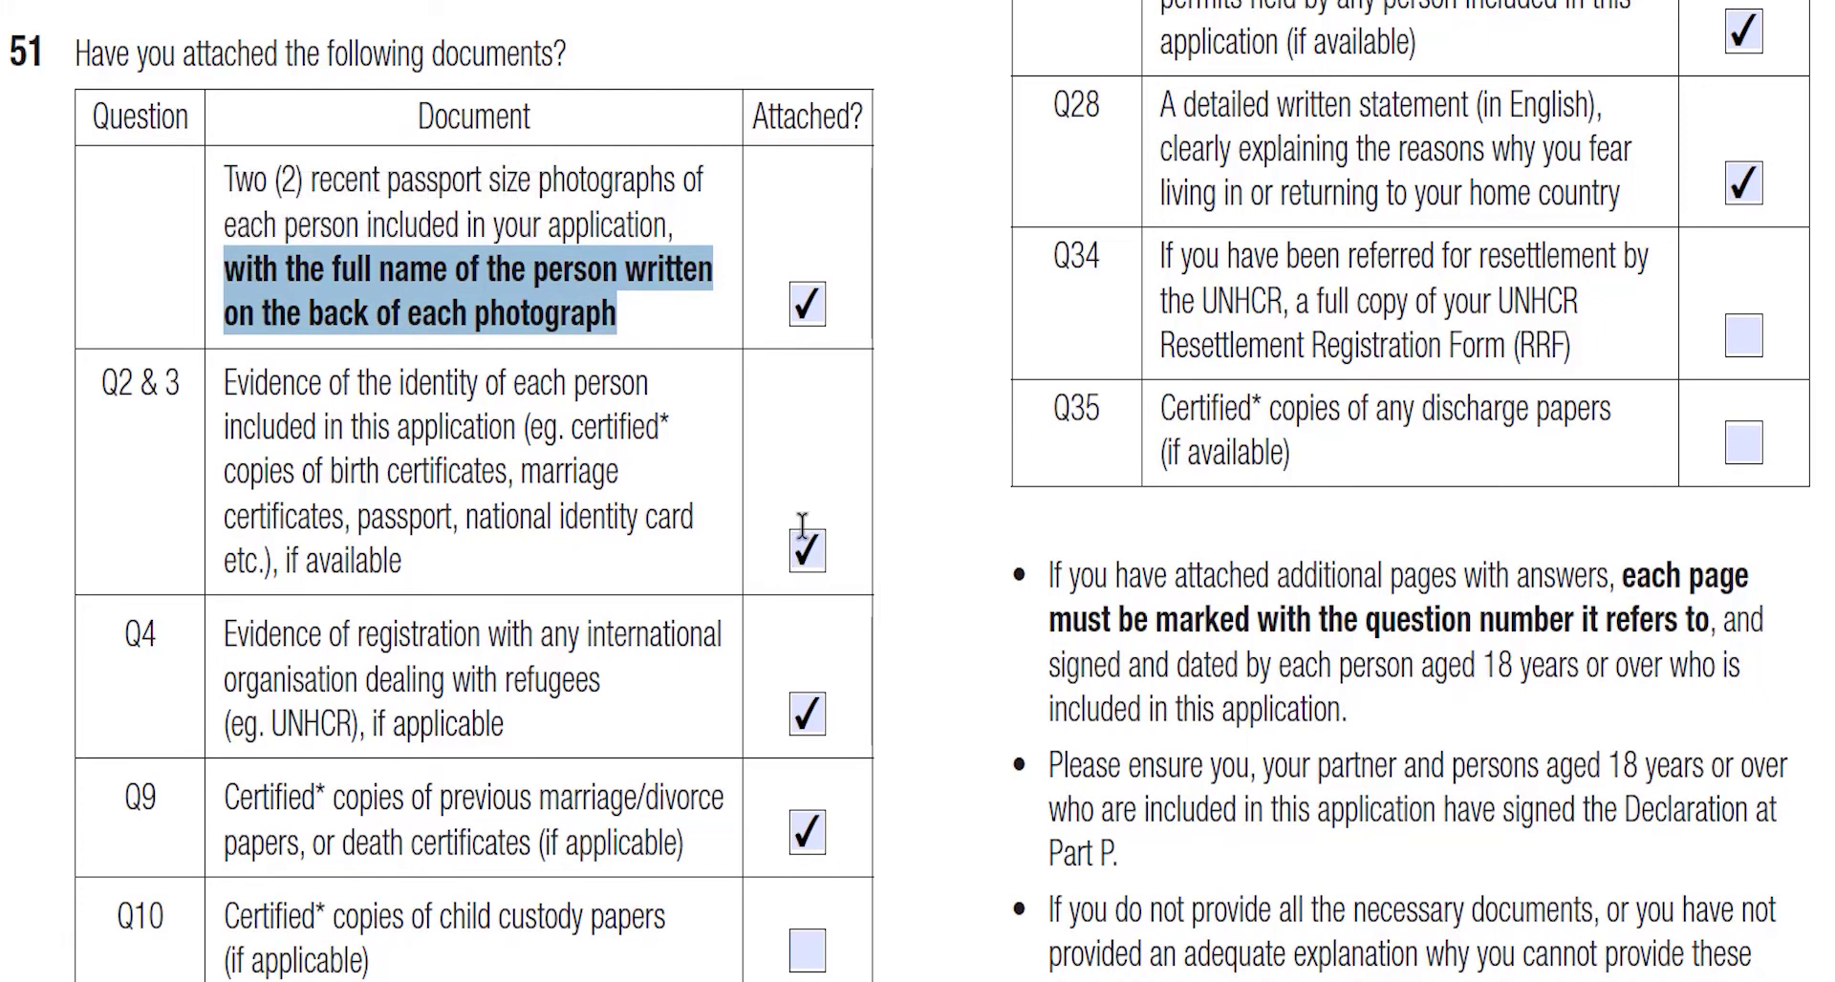
scroll(597, 456, "down", 1)
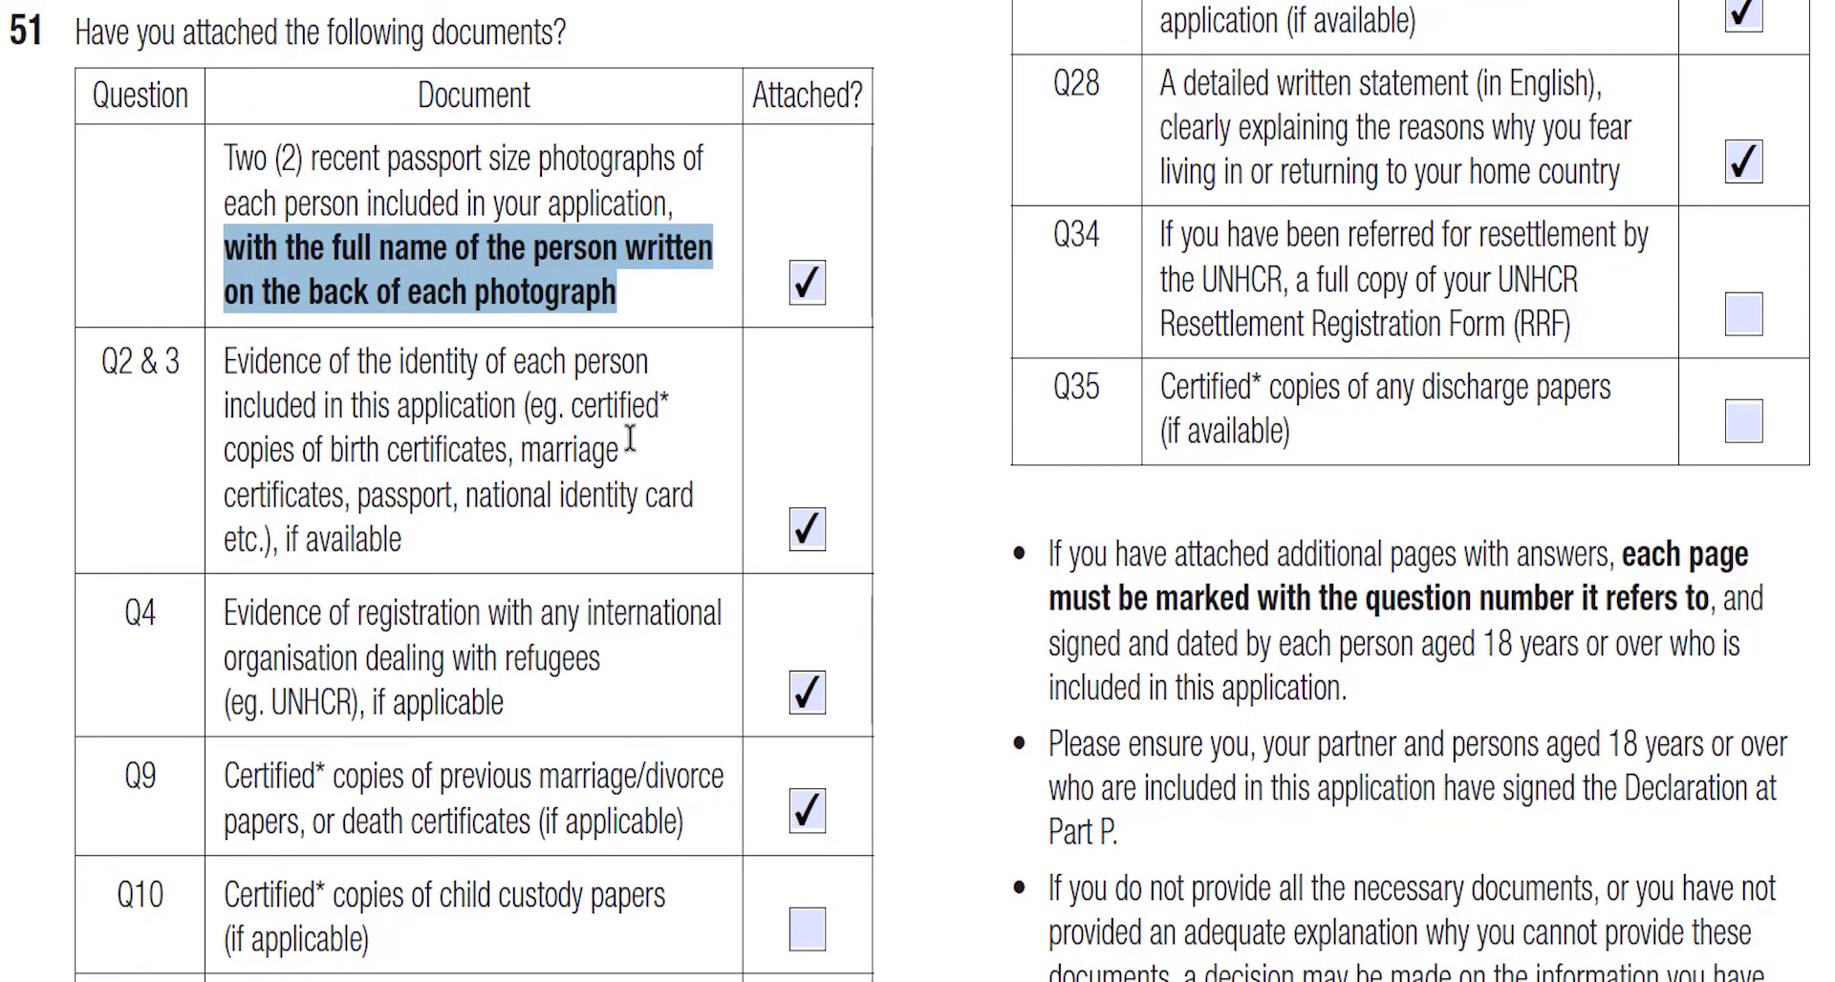
mouse_move(497, 572)
left_mouse_down()
mouse_move(283, 411)
mouse_move(259, 361)
left_mouse_up()
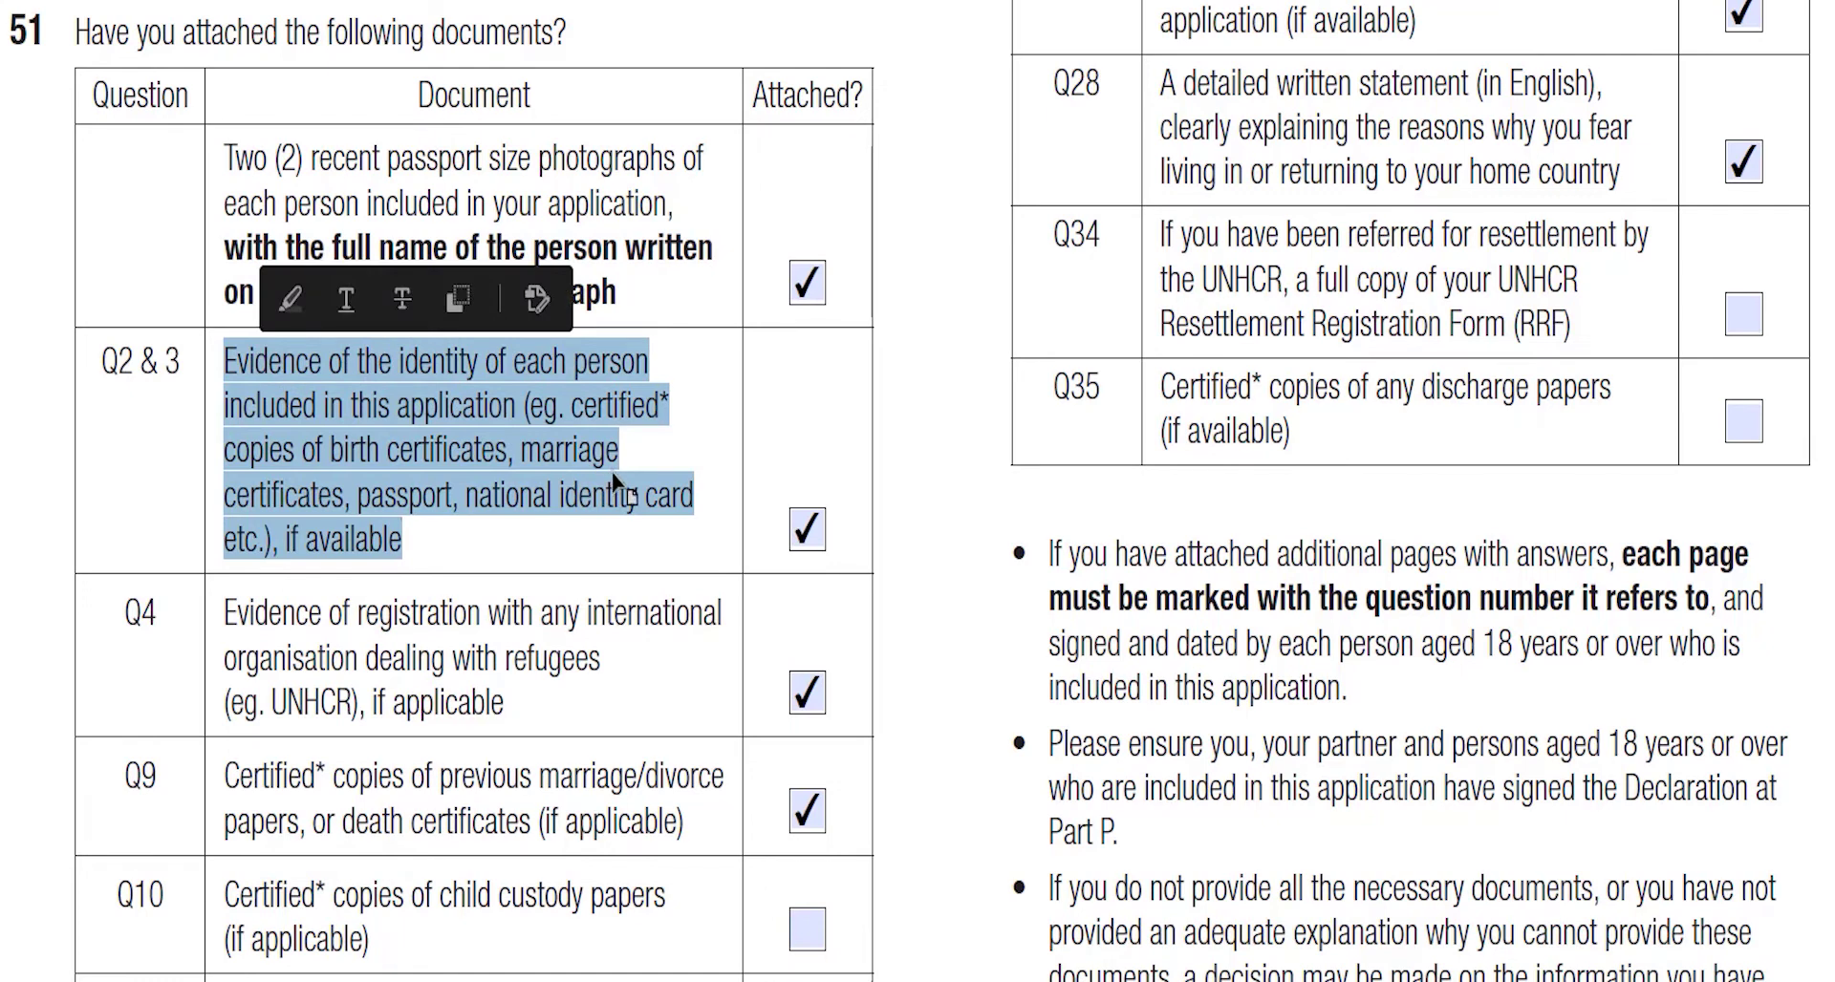
scroll(617, 504, "down", 1)
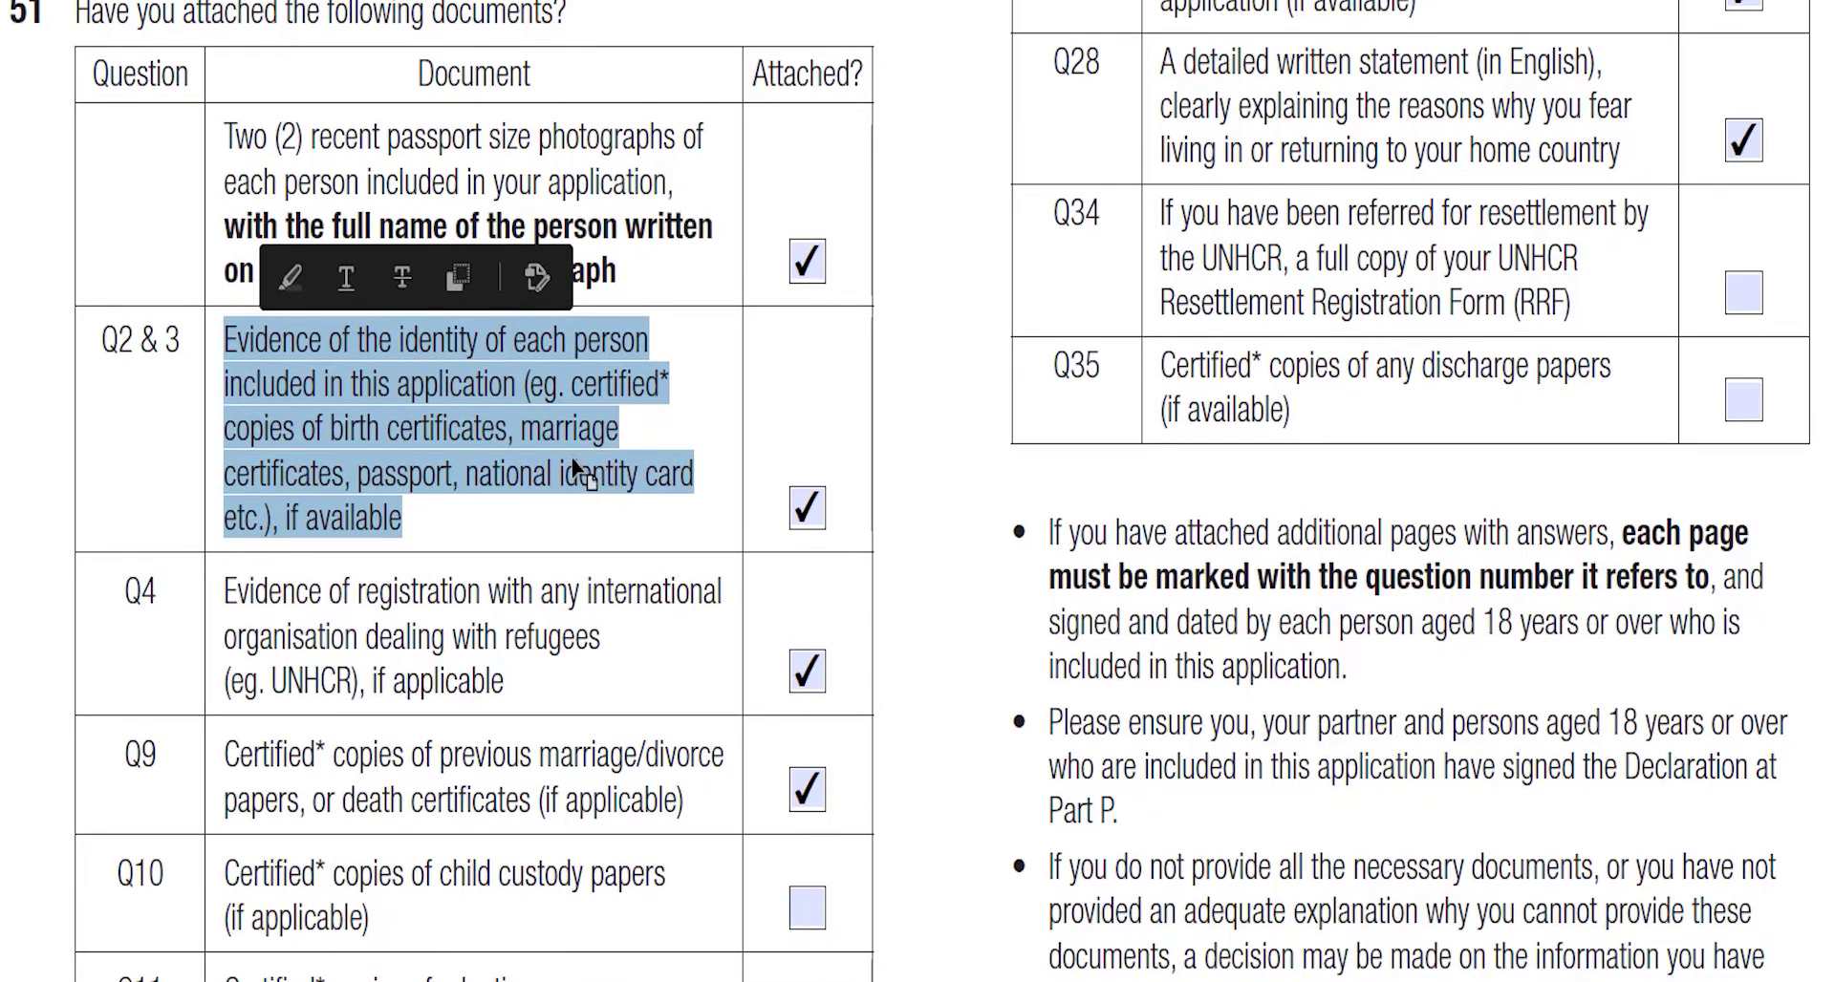
scroll(605, 578, "down", 1)
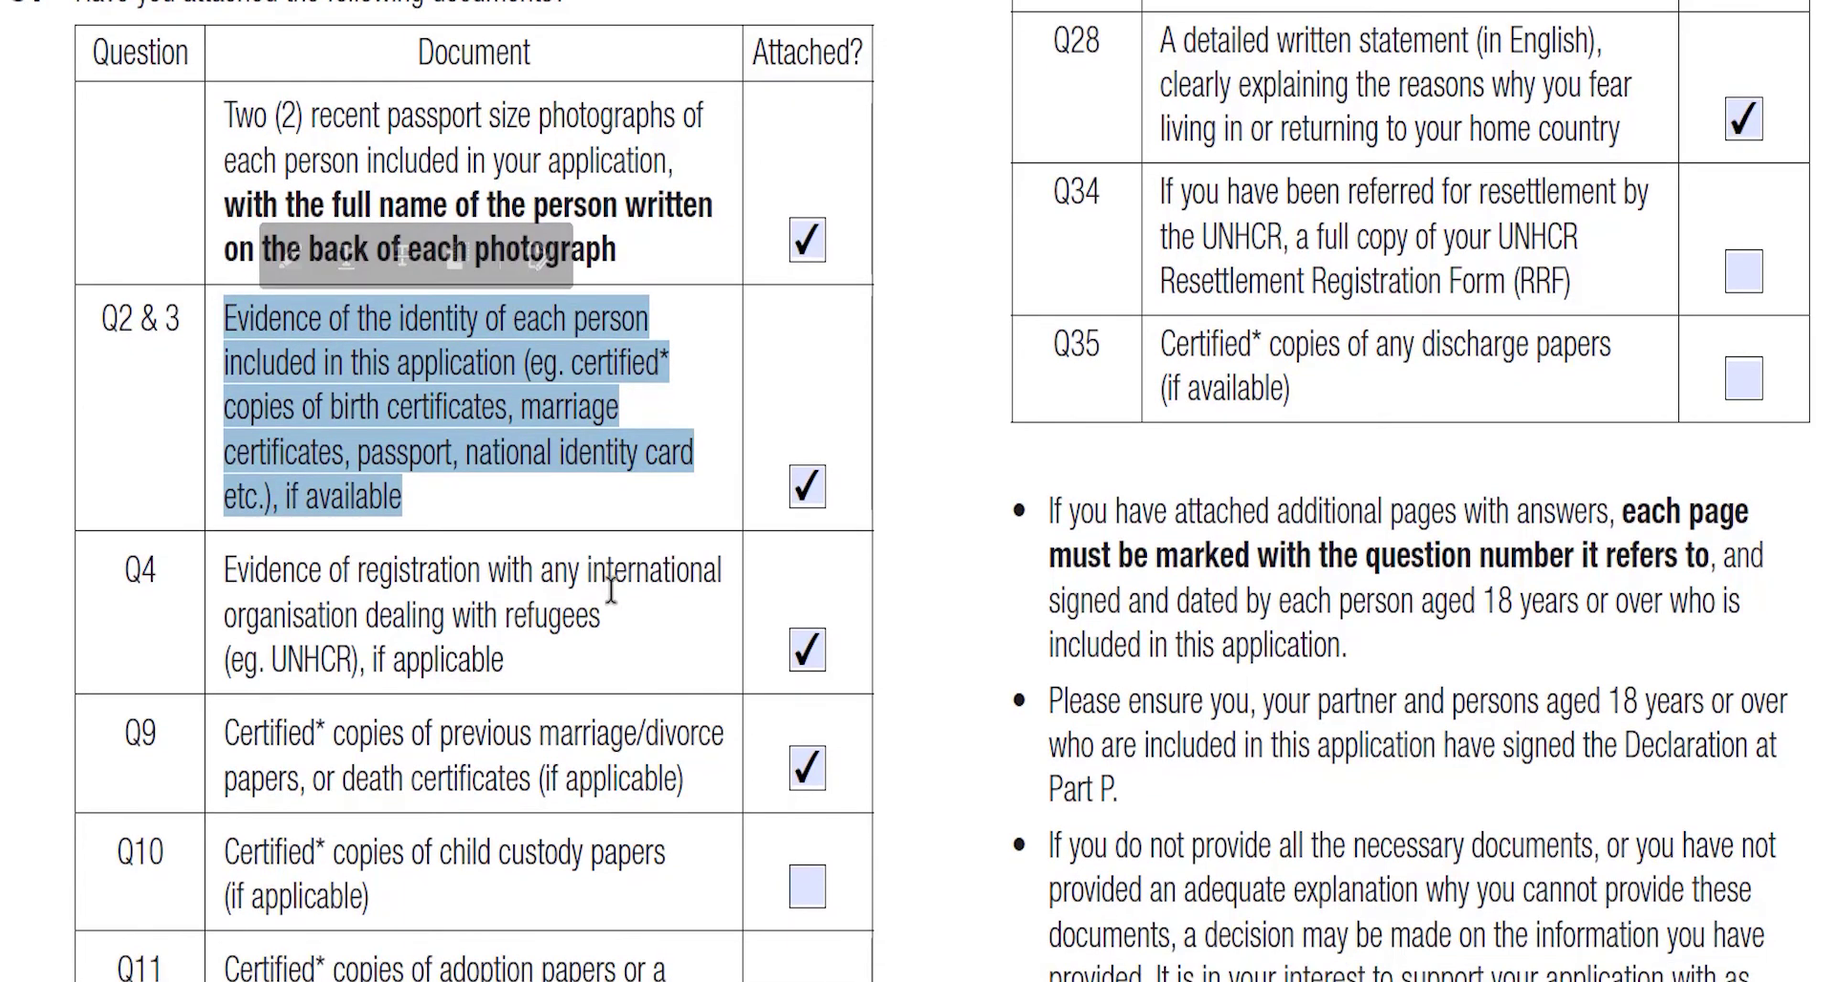
mouse_move(519, 660)
left_mouse_down()
mouse_move(344, 638)
mouse_move(226, 569)
left_mouse_up()
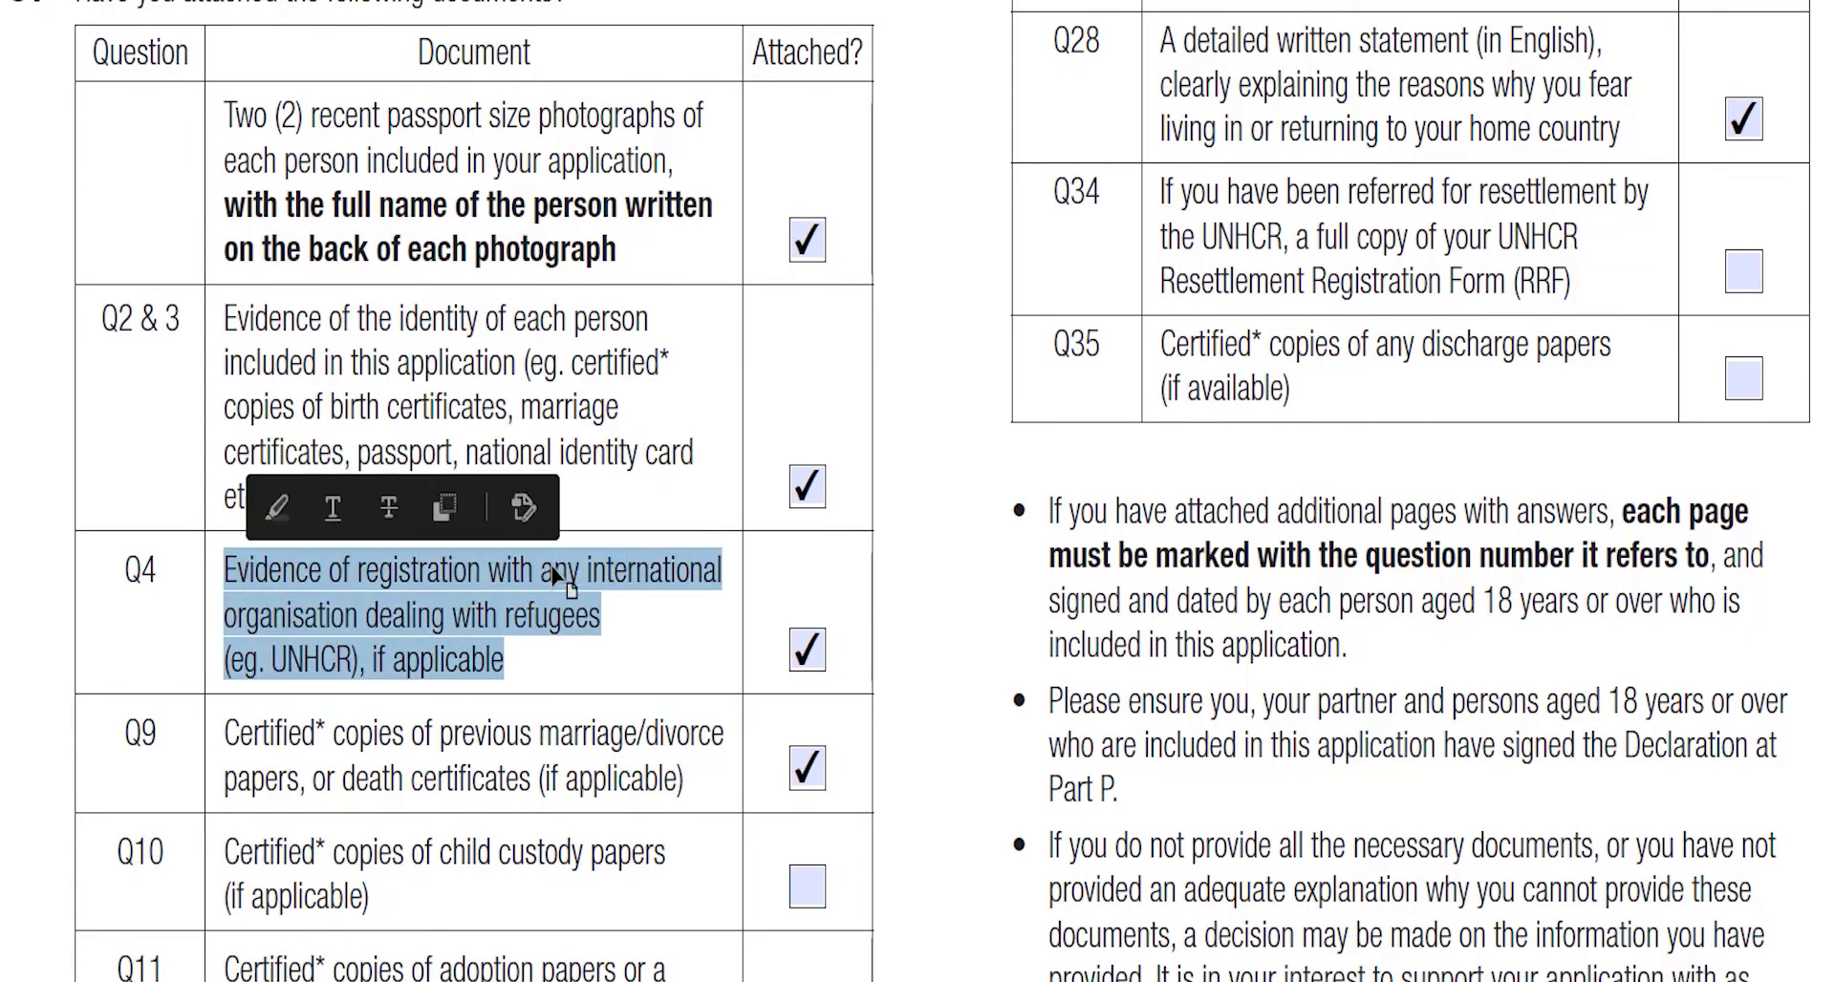
scroll(636, 481, "down", 1)
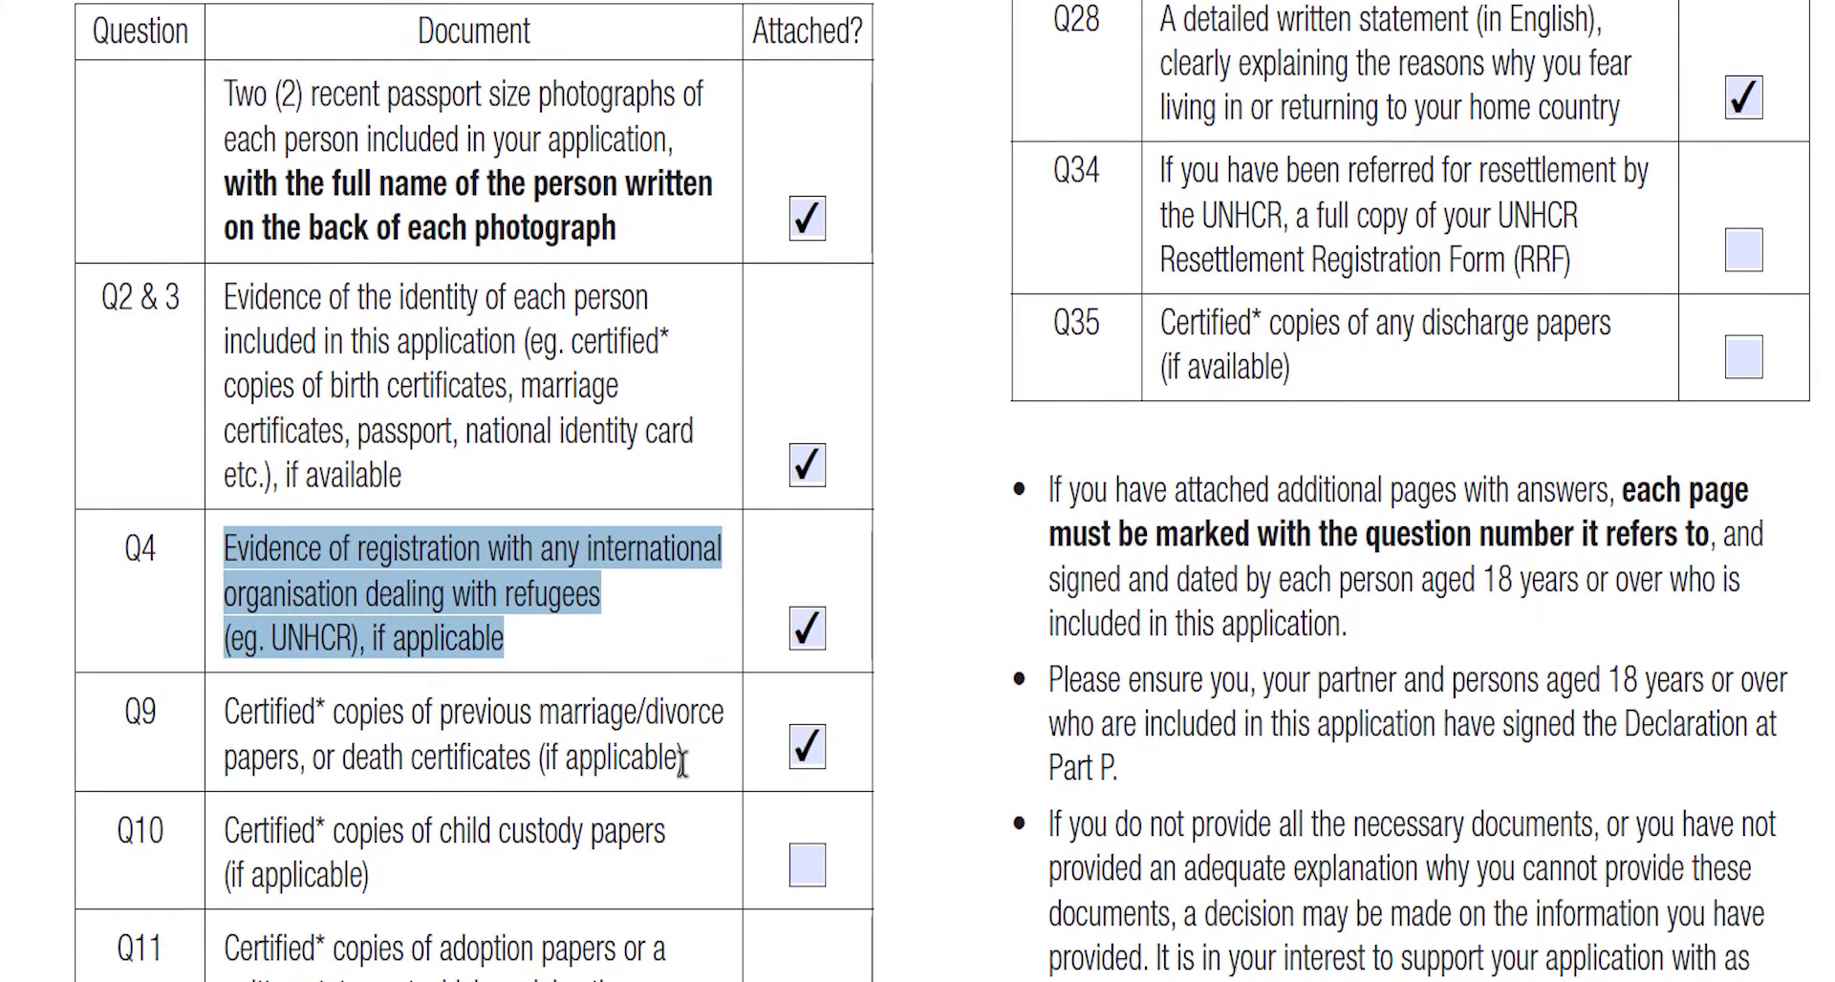
left_click_drag(686, 759, 272, 686)
scroll(610, 487, "down", 3)
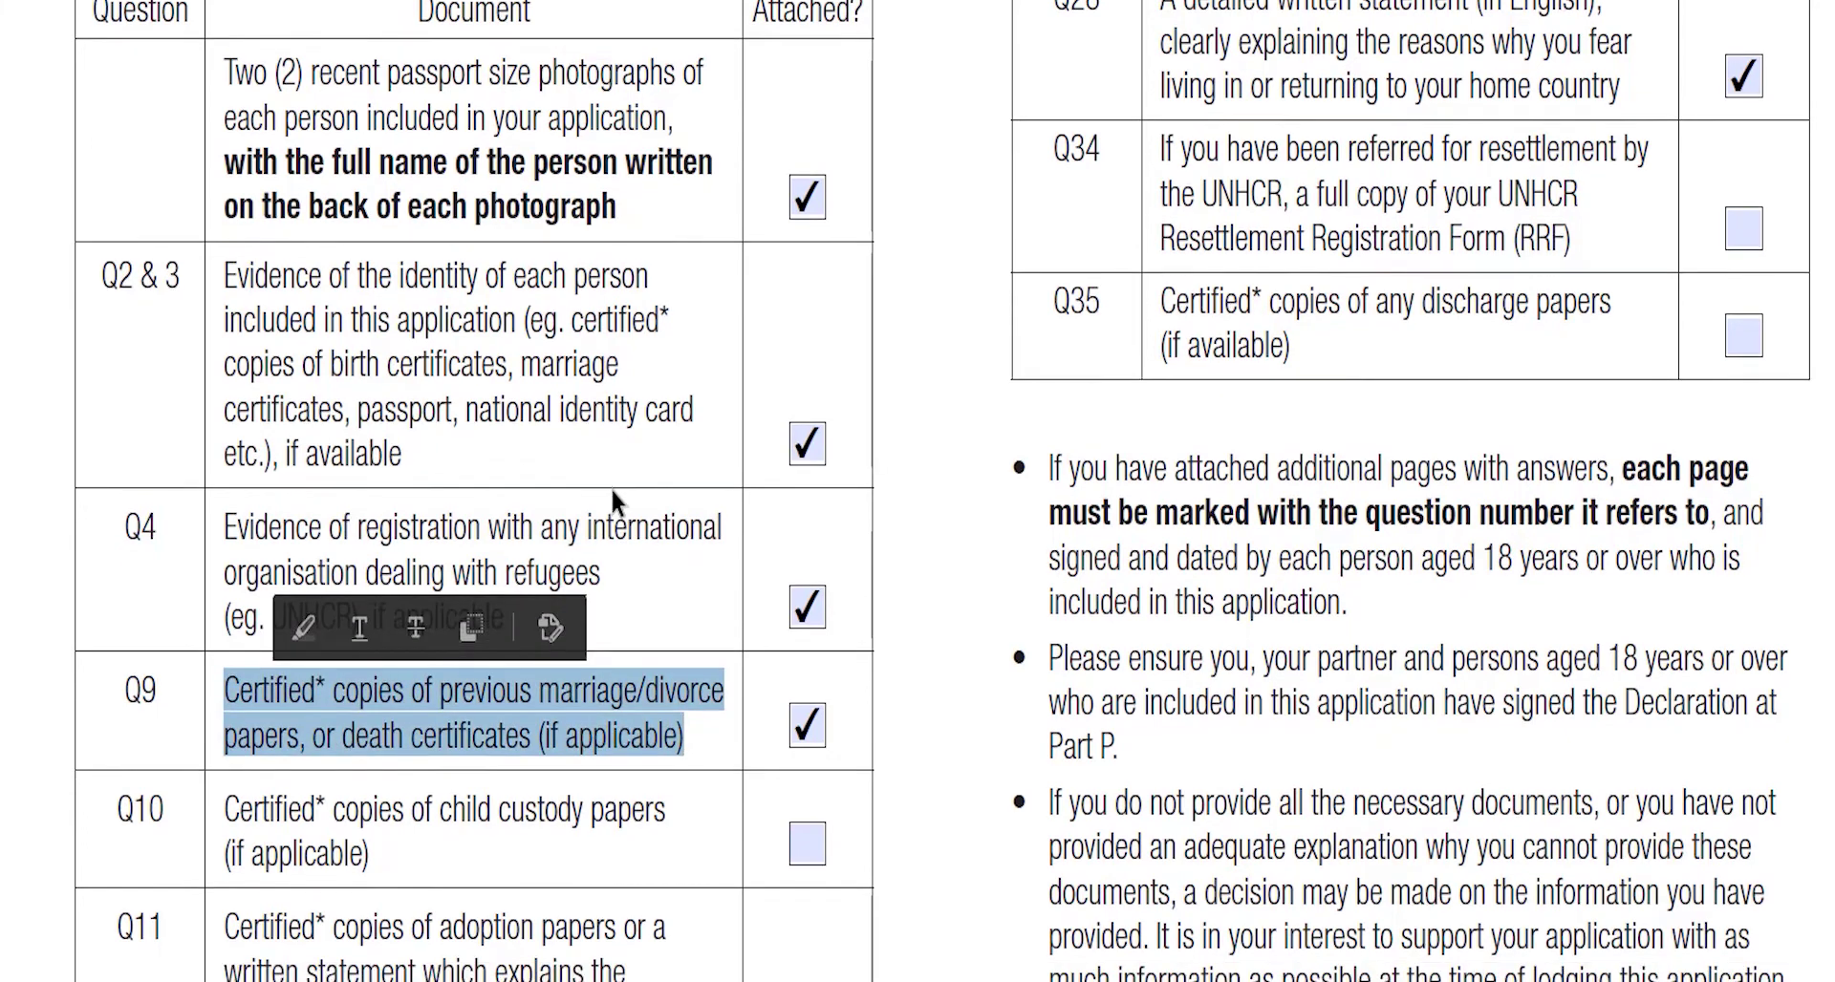
Step: Examine the Q18 and Q19 checklist requirements for proposer forms and split family evidence, highlighting the Form 681 text
scroll(611, 489, "down", 8)
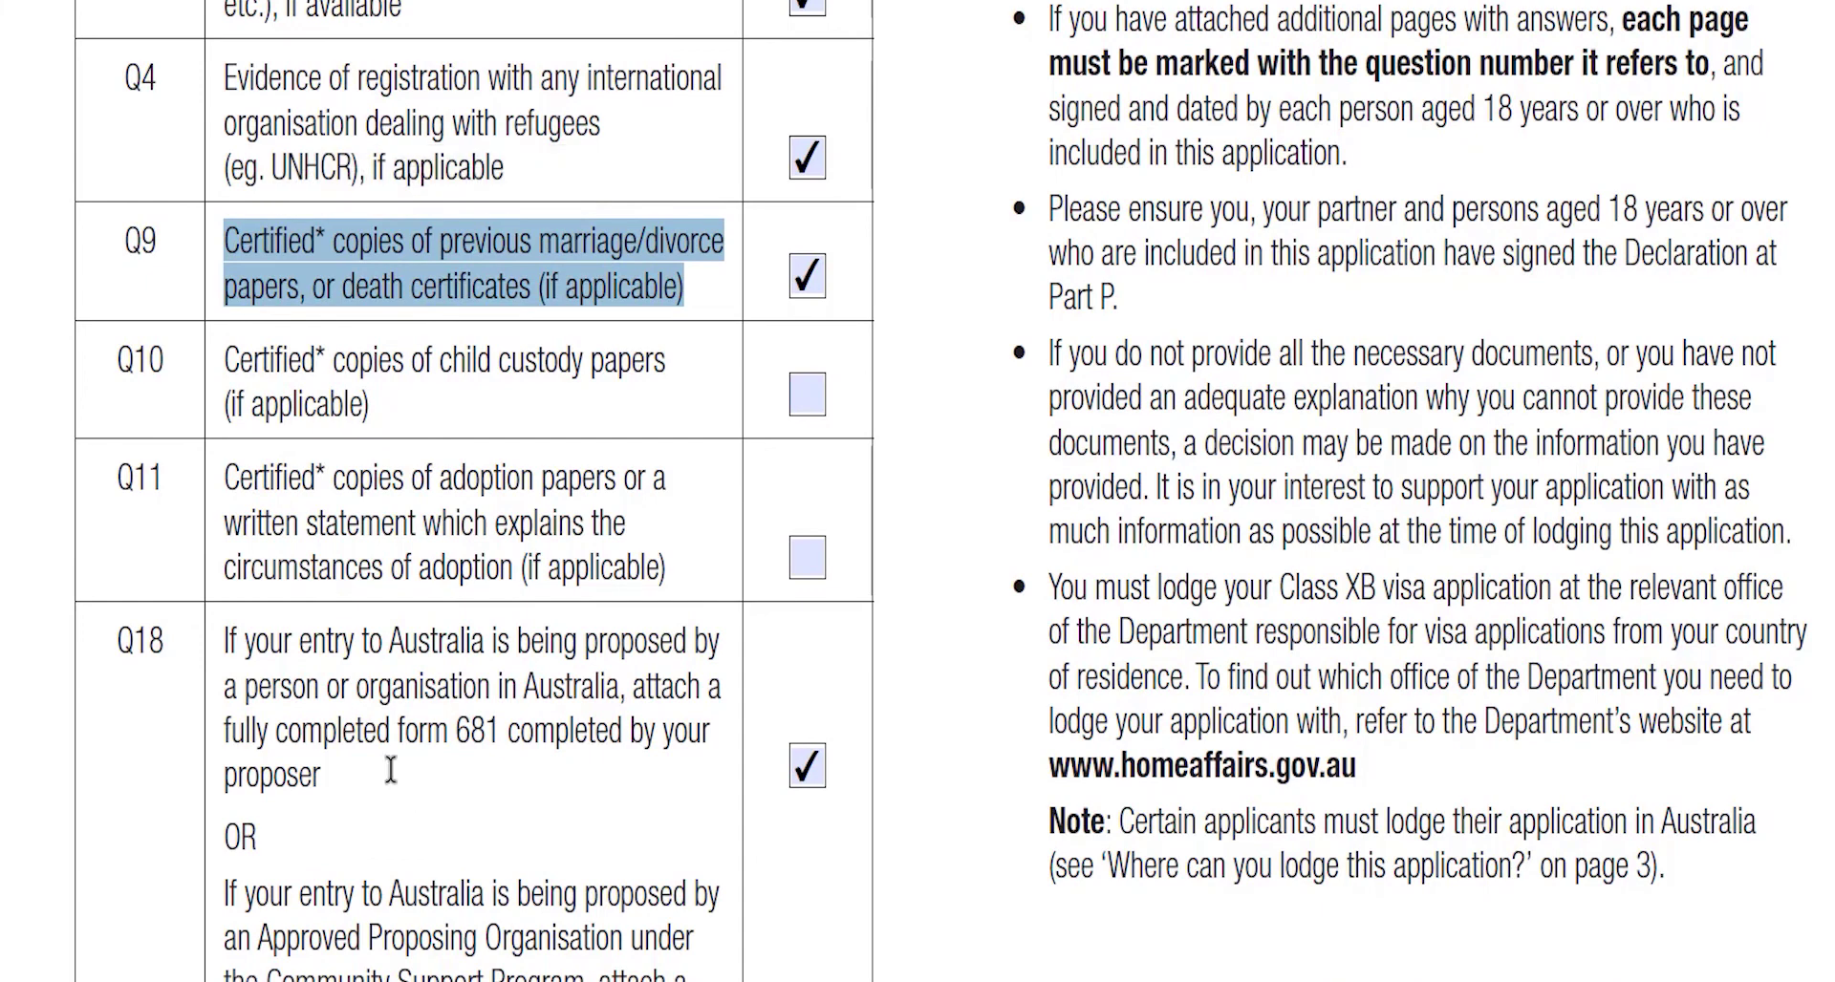
left_click_drag(323, 773, 223, 638)
scroll(591, 678, "down", 5)
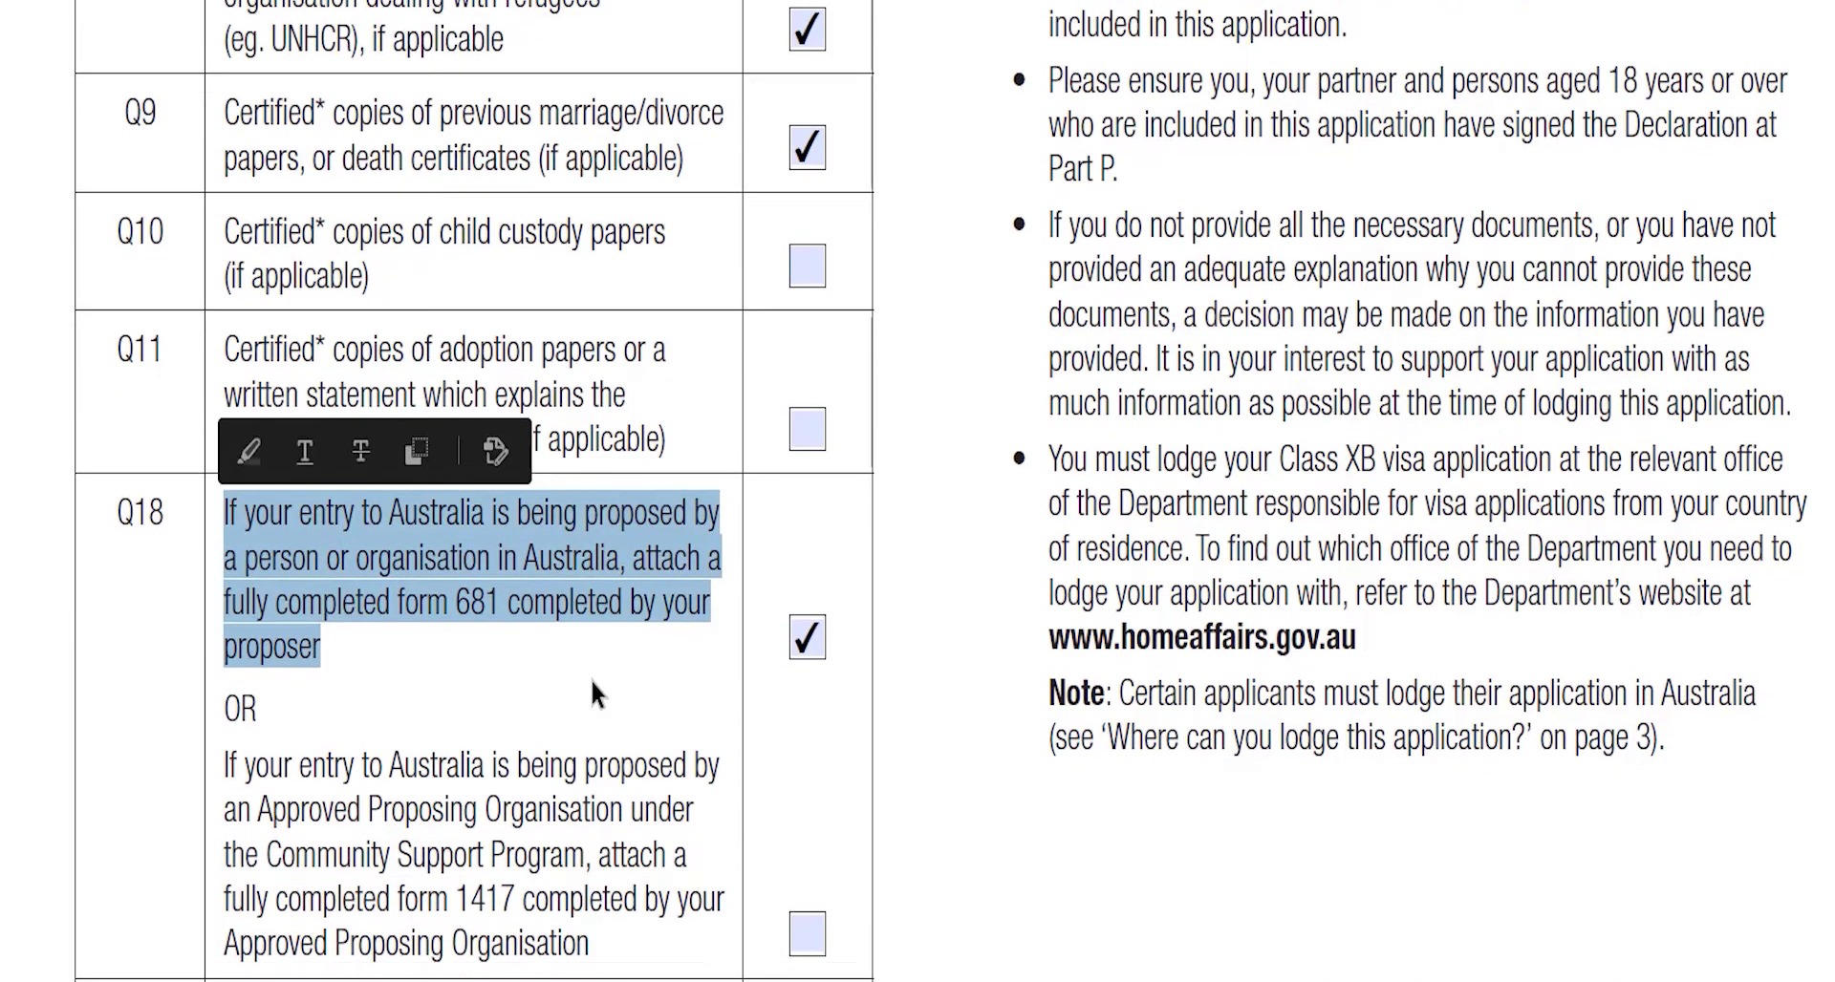
scroll(570, 653, "down", 1)
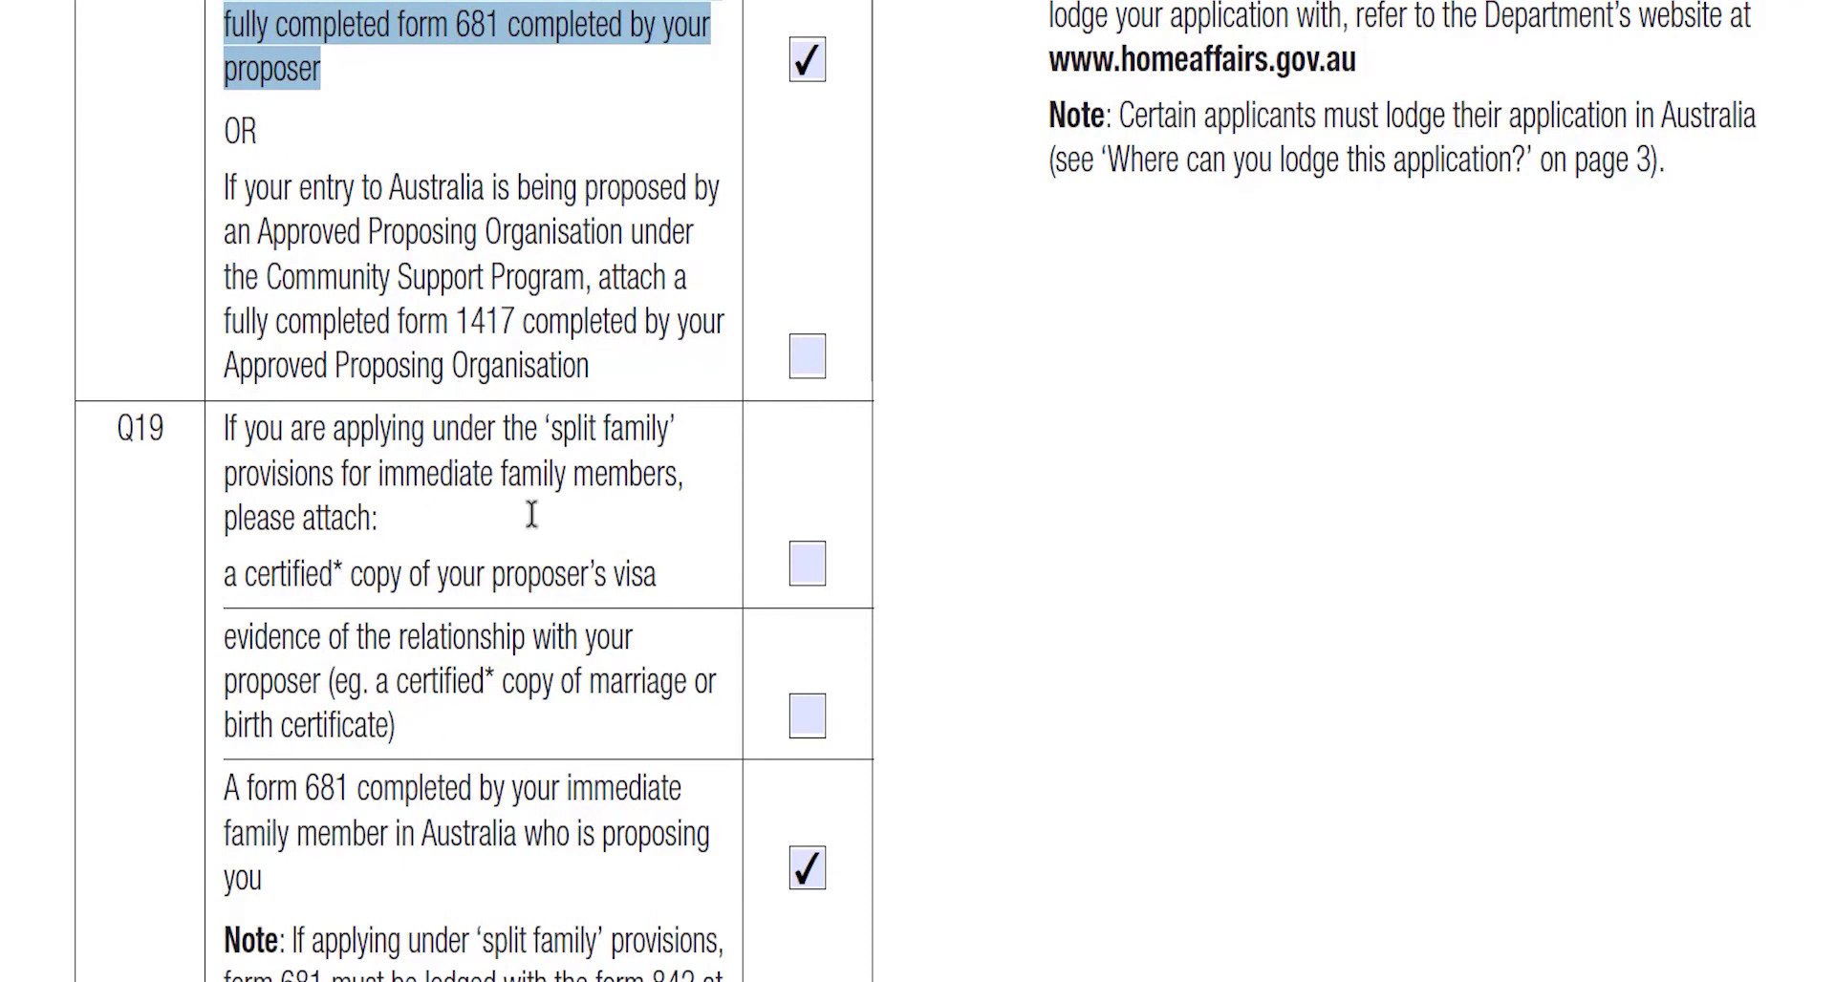
scroll(477, 497, "down", 1)
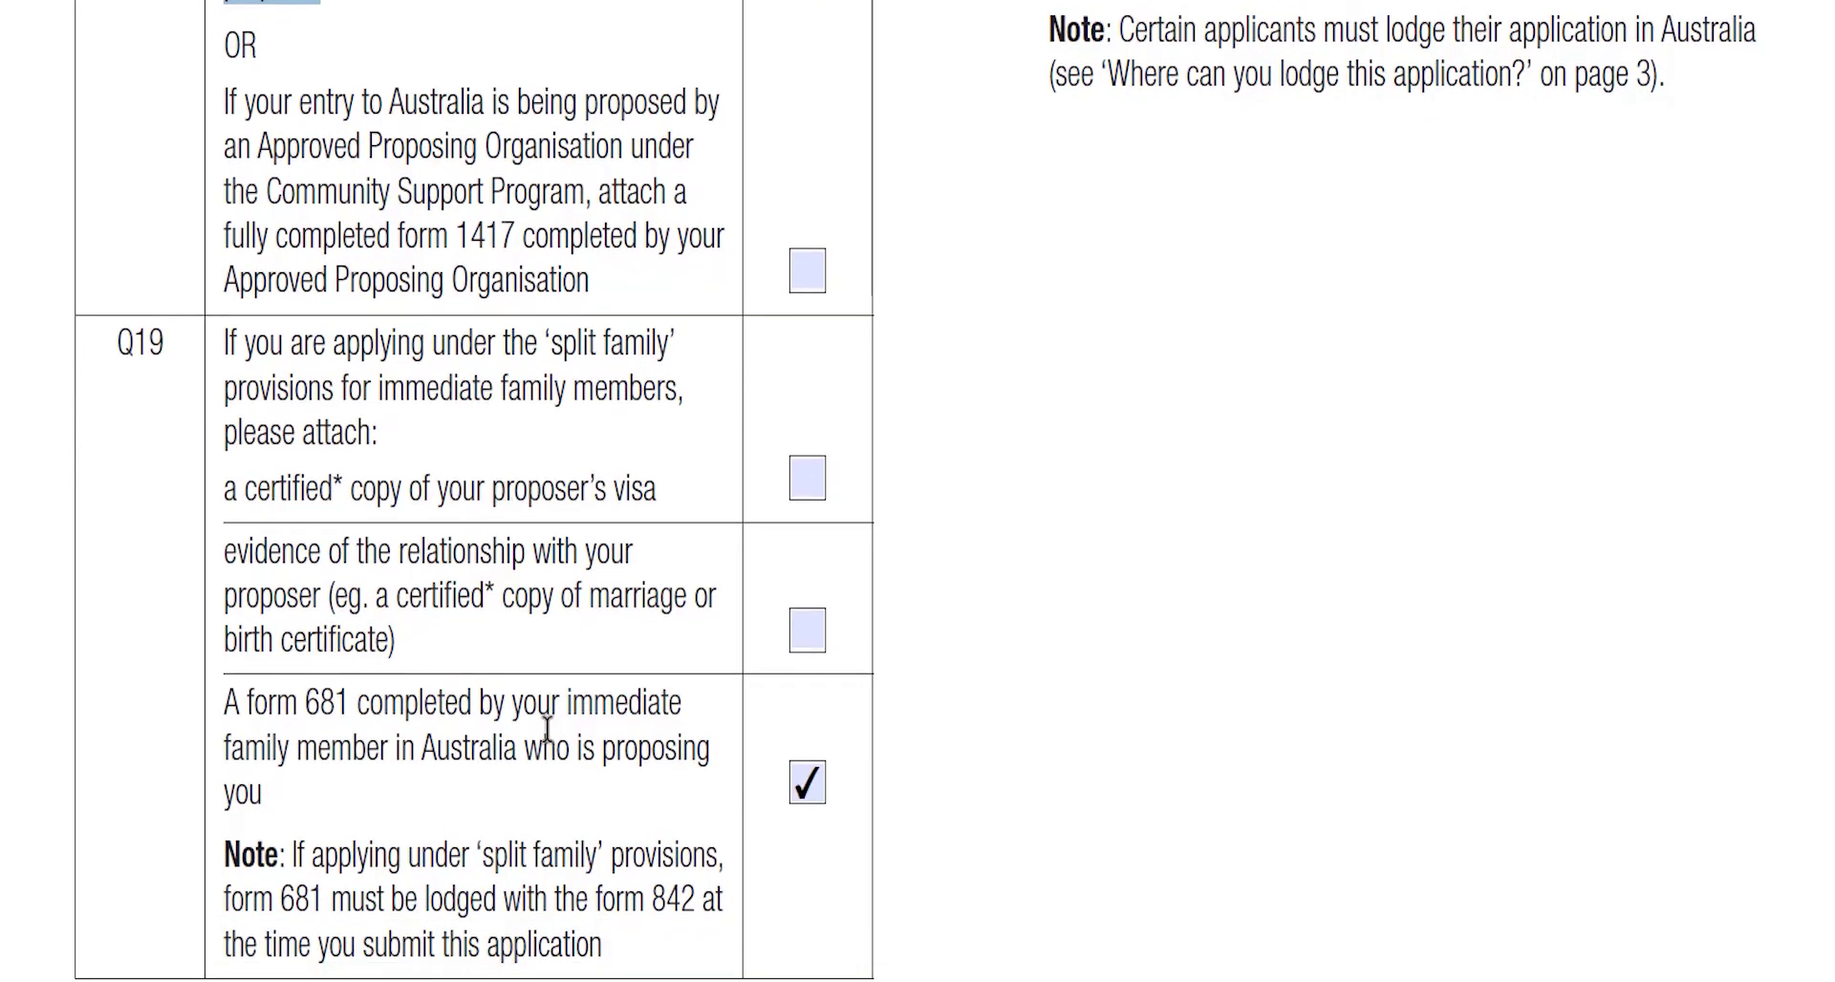
scroll(549, 731, "down", 1)
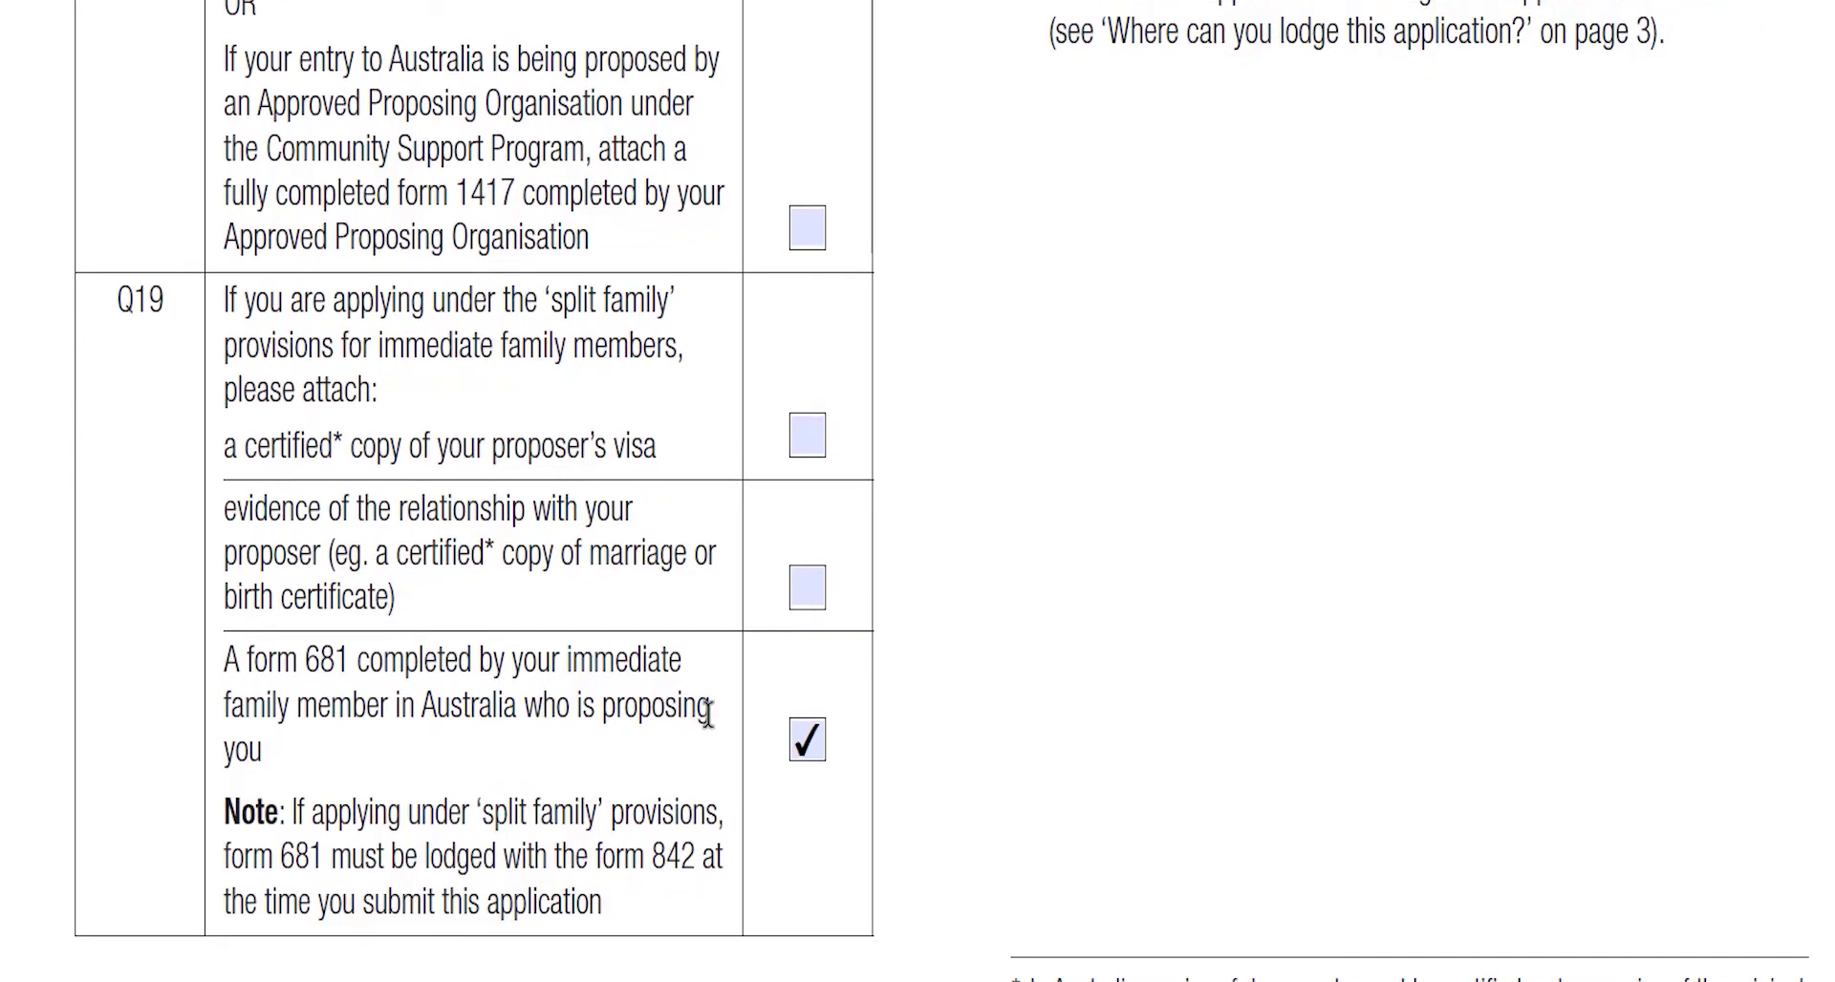
left_click_drag(711, 721, 524, 721)
Step: Examine the Q22, Q24 and Q28 checklist requirements for travel or identity documents, visas or residence permits, and the detailed written statement
scroll(524, 722, "up", 6)
scroll(1443, 200, "up", 10)
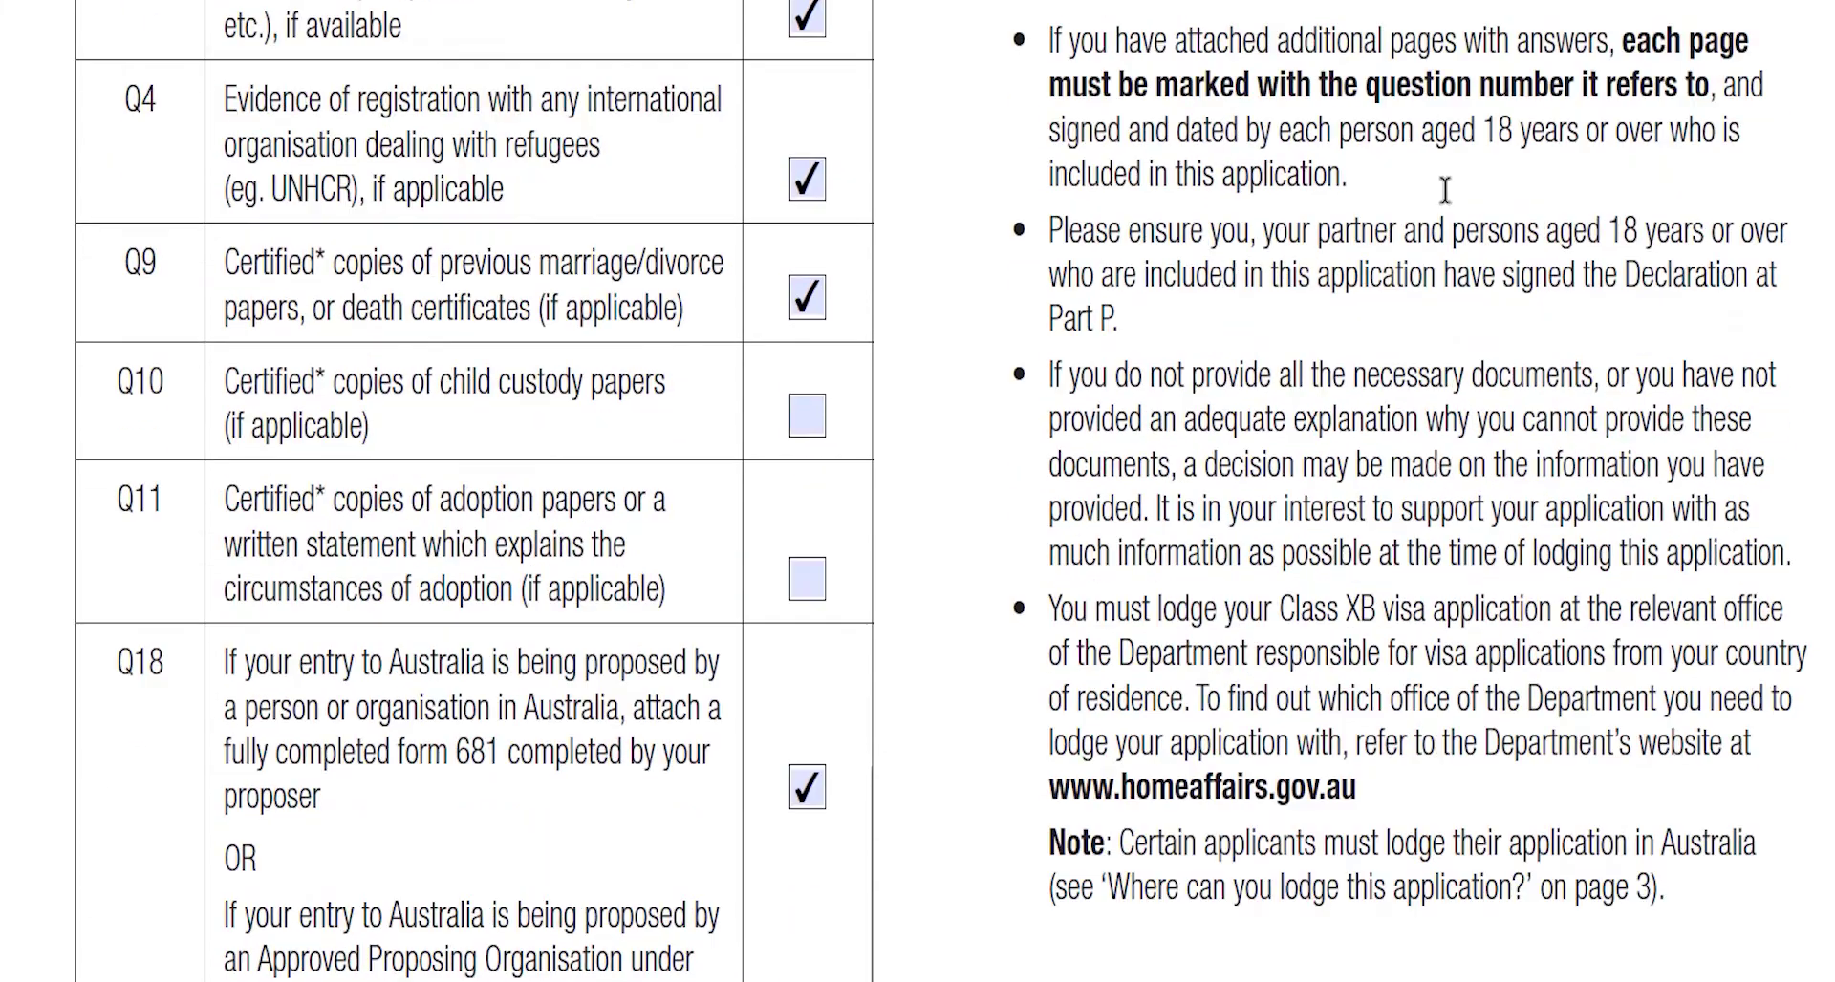
scroll(1445, 183, "up", 2)
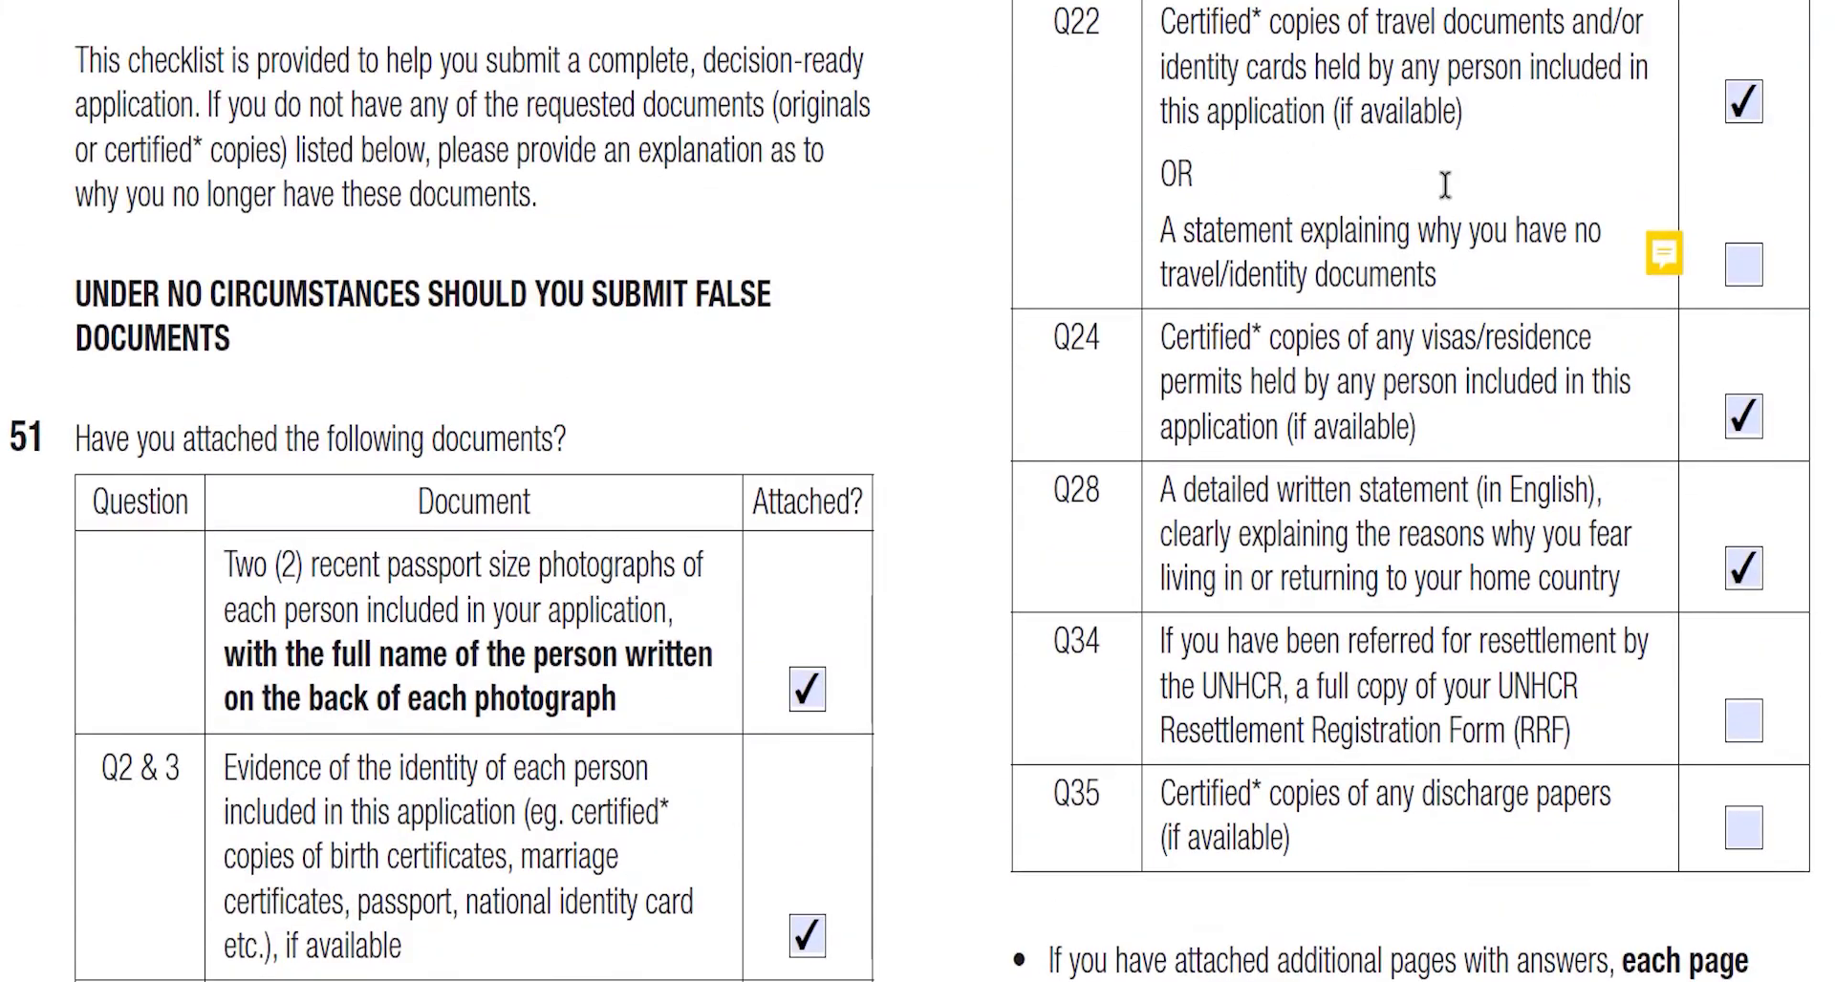
scroll(1514, 182, "up", 1)
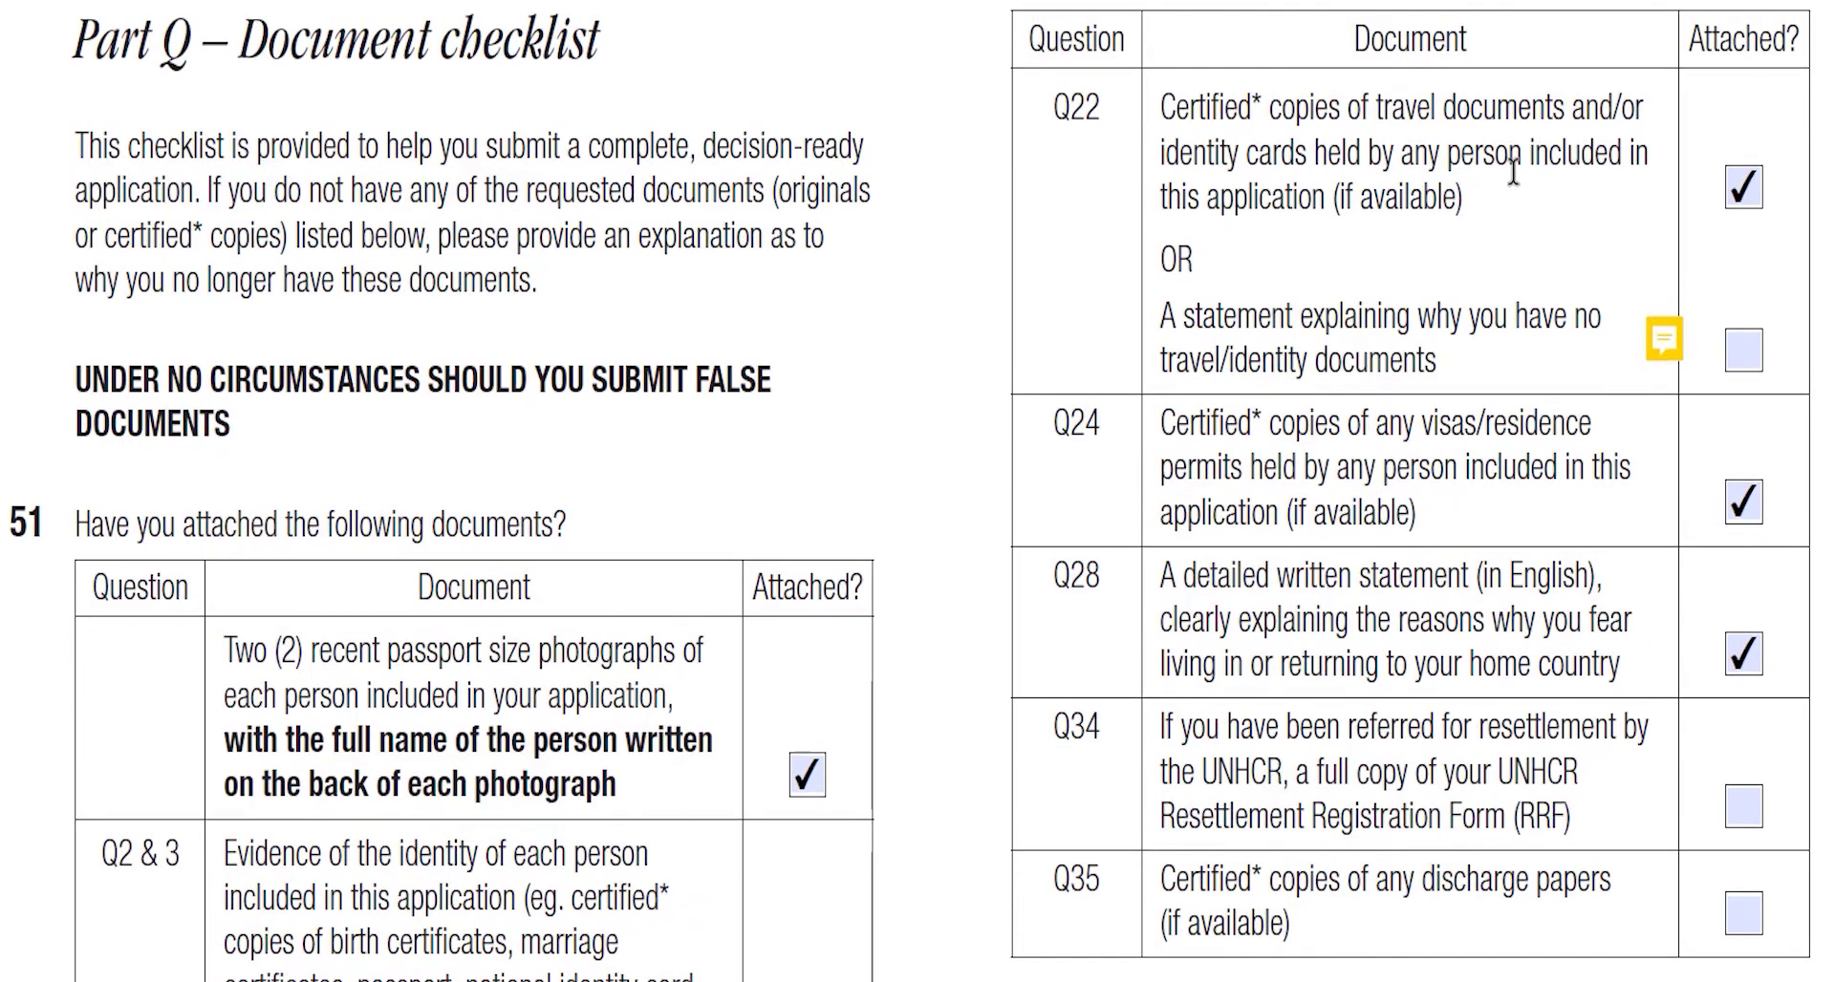
left_click_drag(1471, 201, 1157, 107)
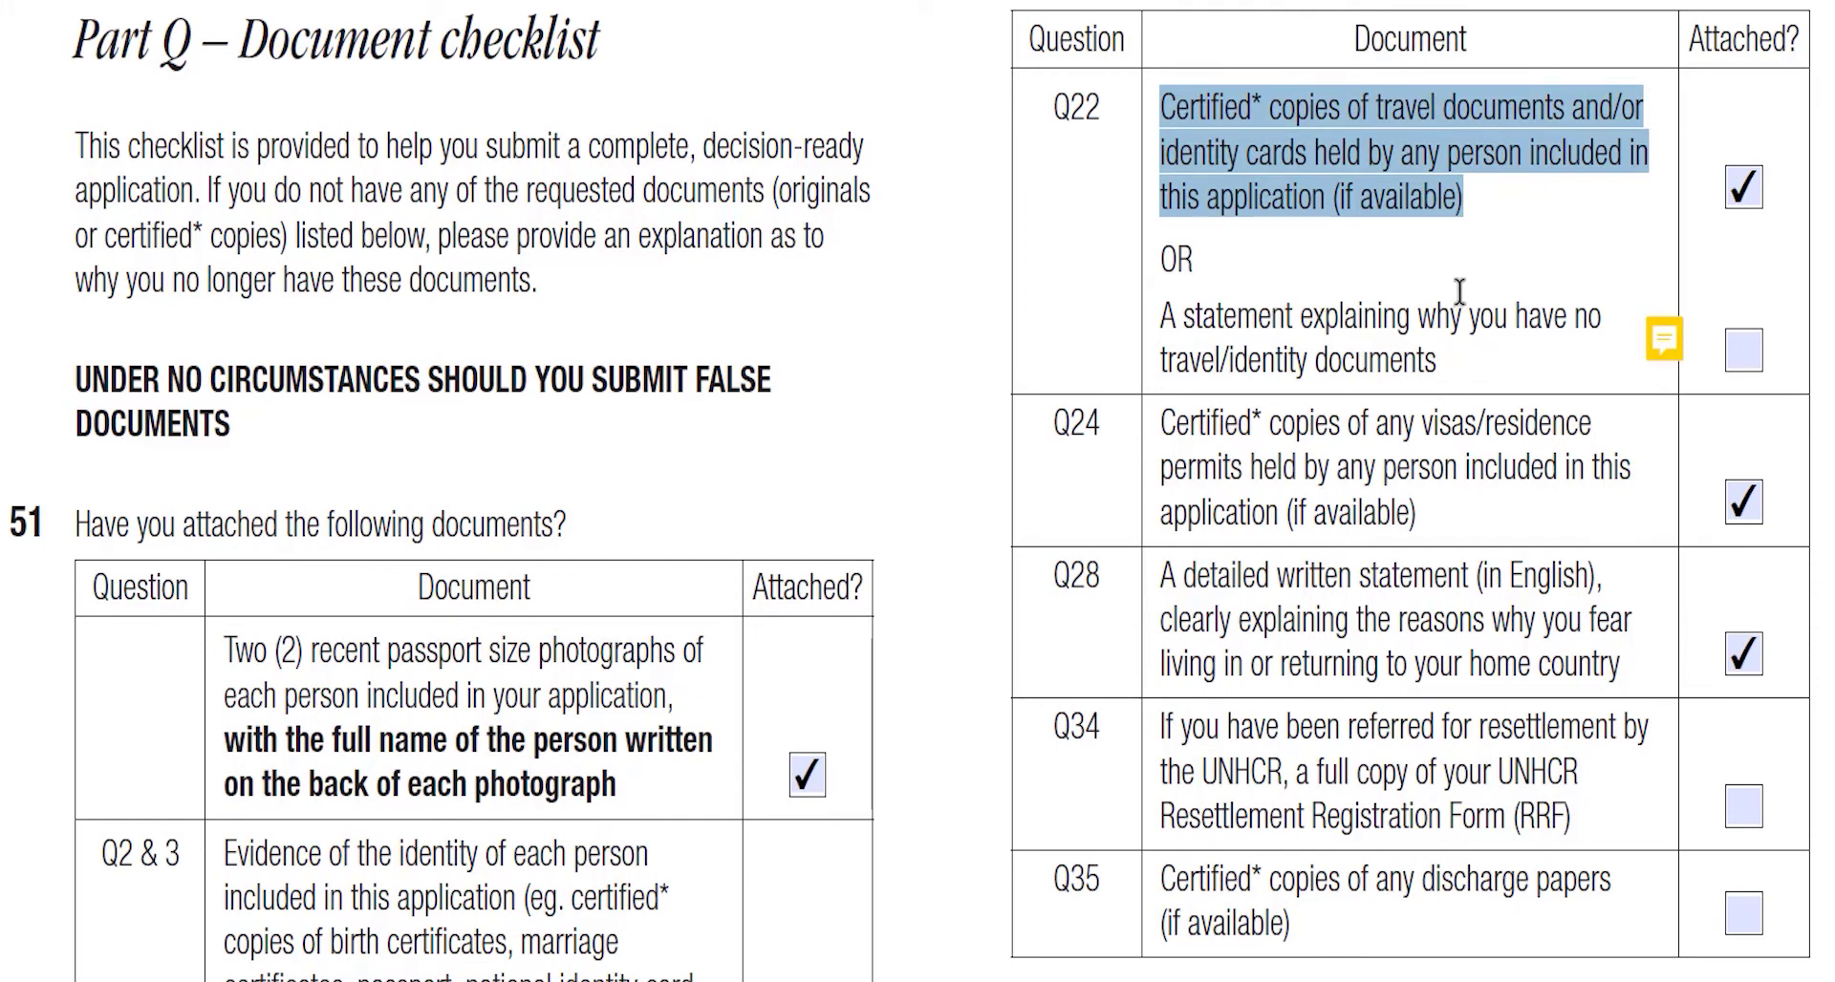
scroll(1392, 332, "down", 1)
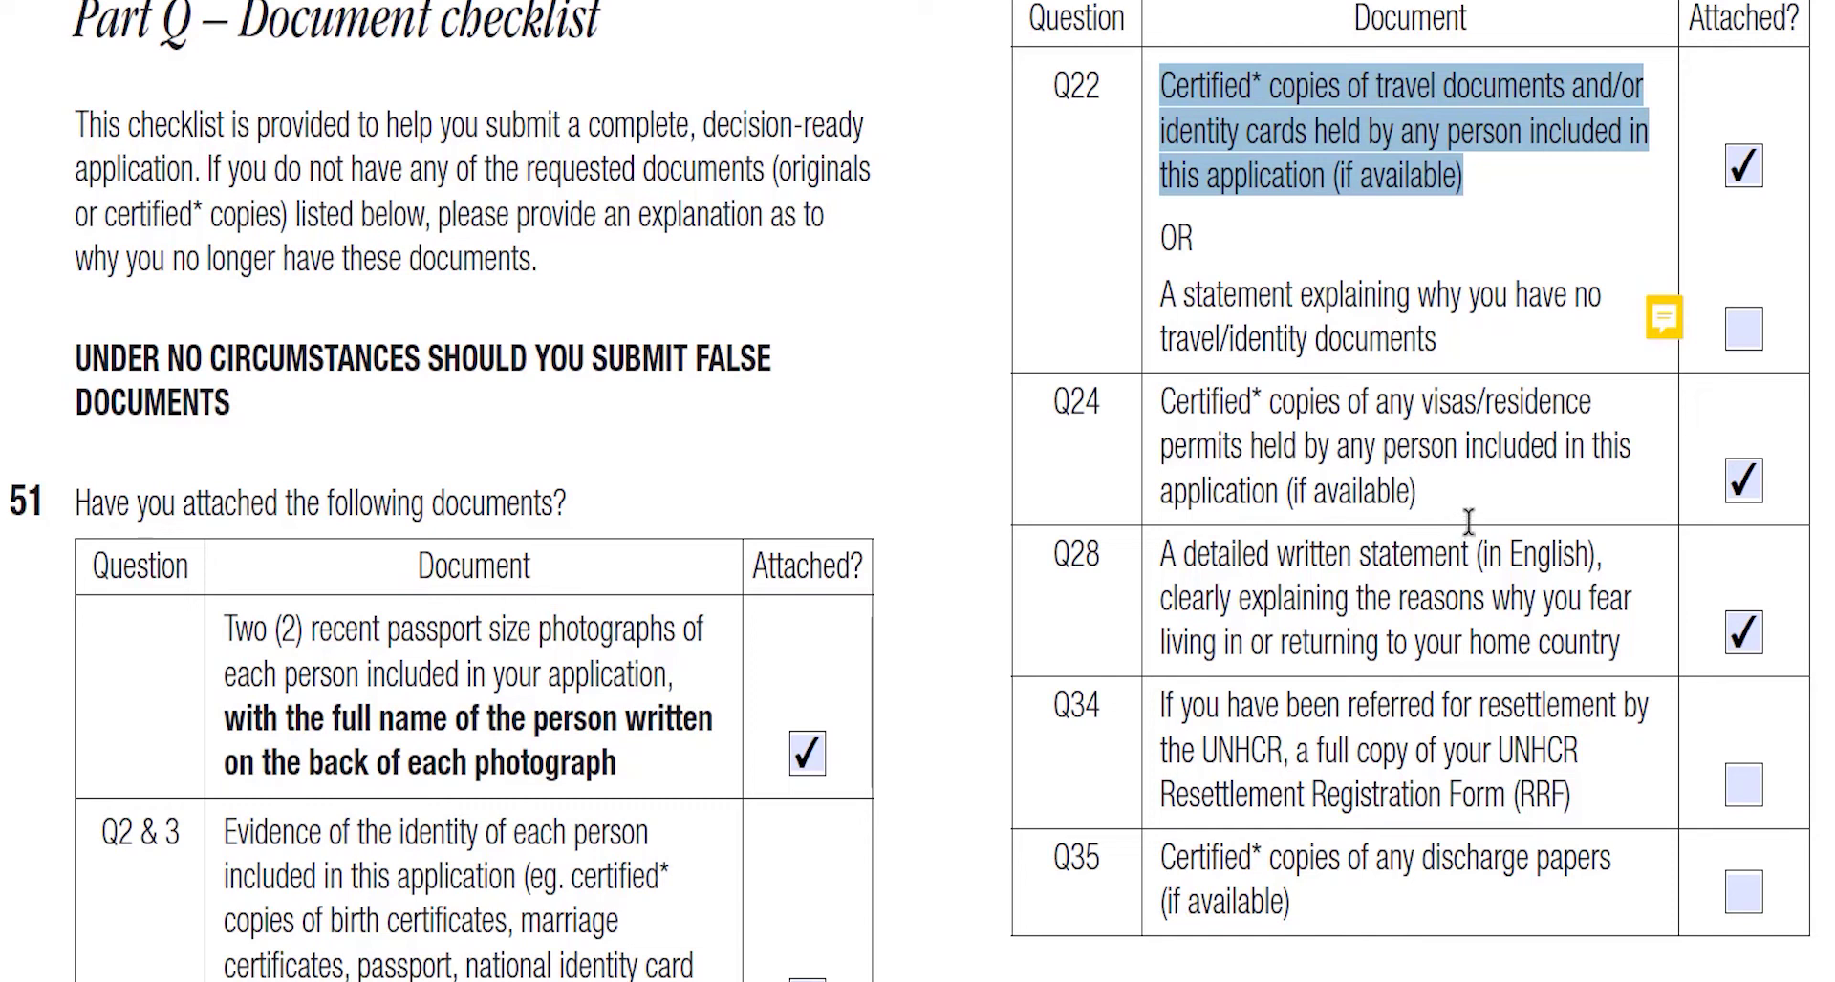
left_click_drag(1439, 489, 1188, 401)
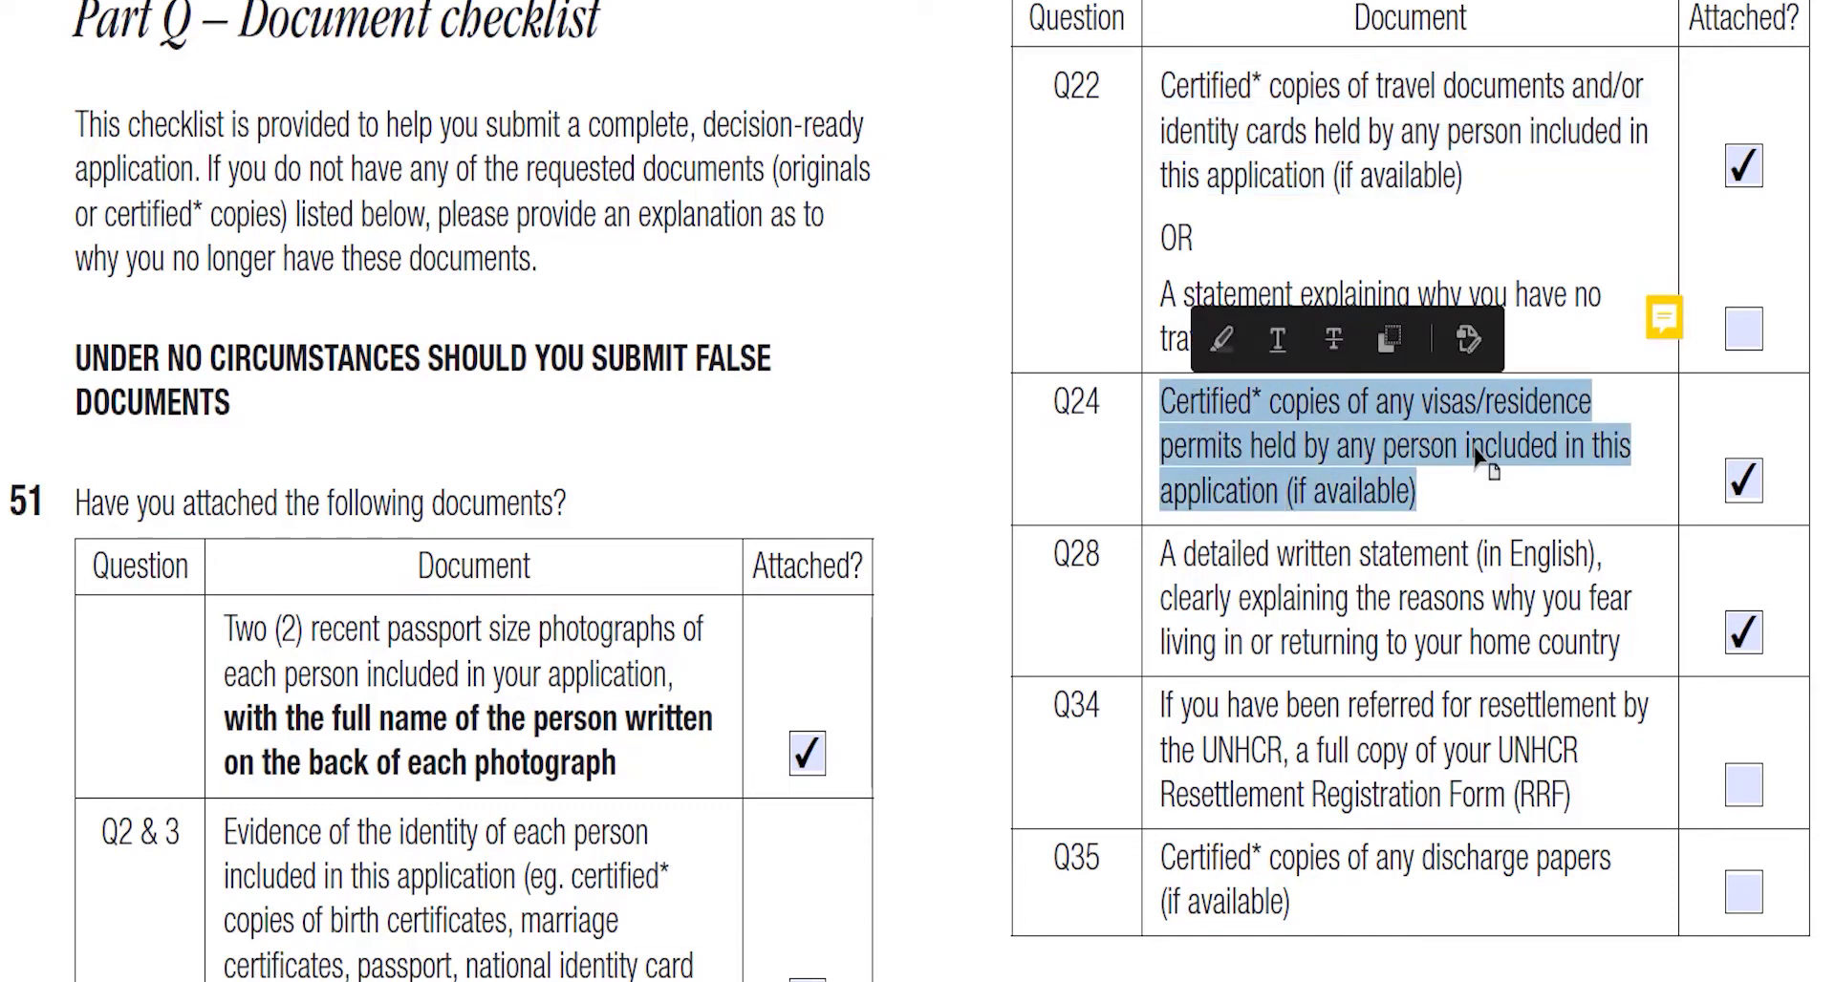
scroll(1517, 468, "down", 1)
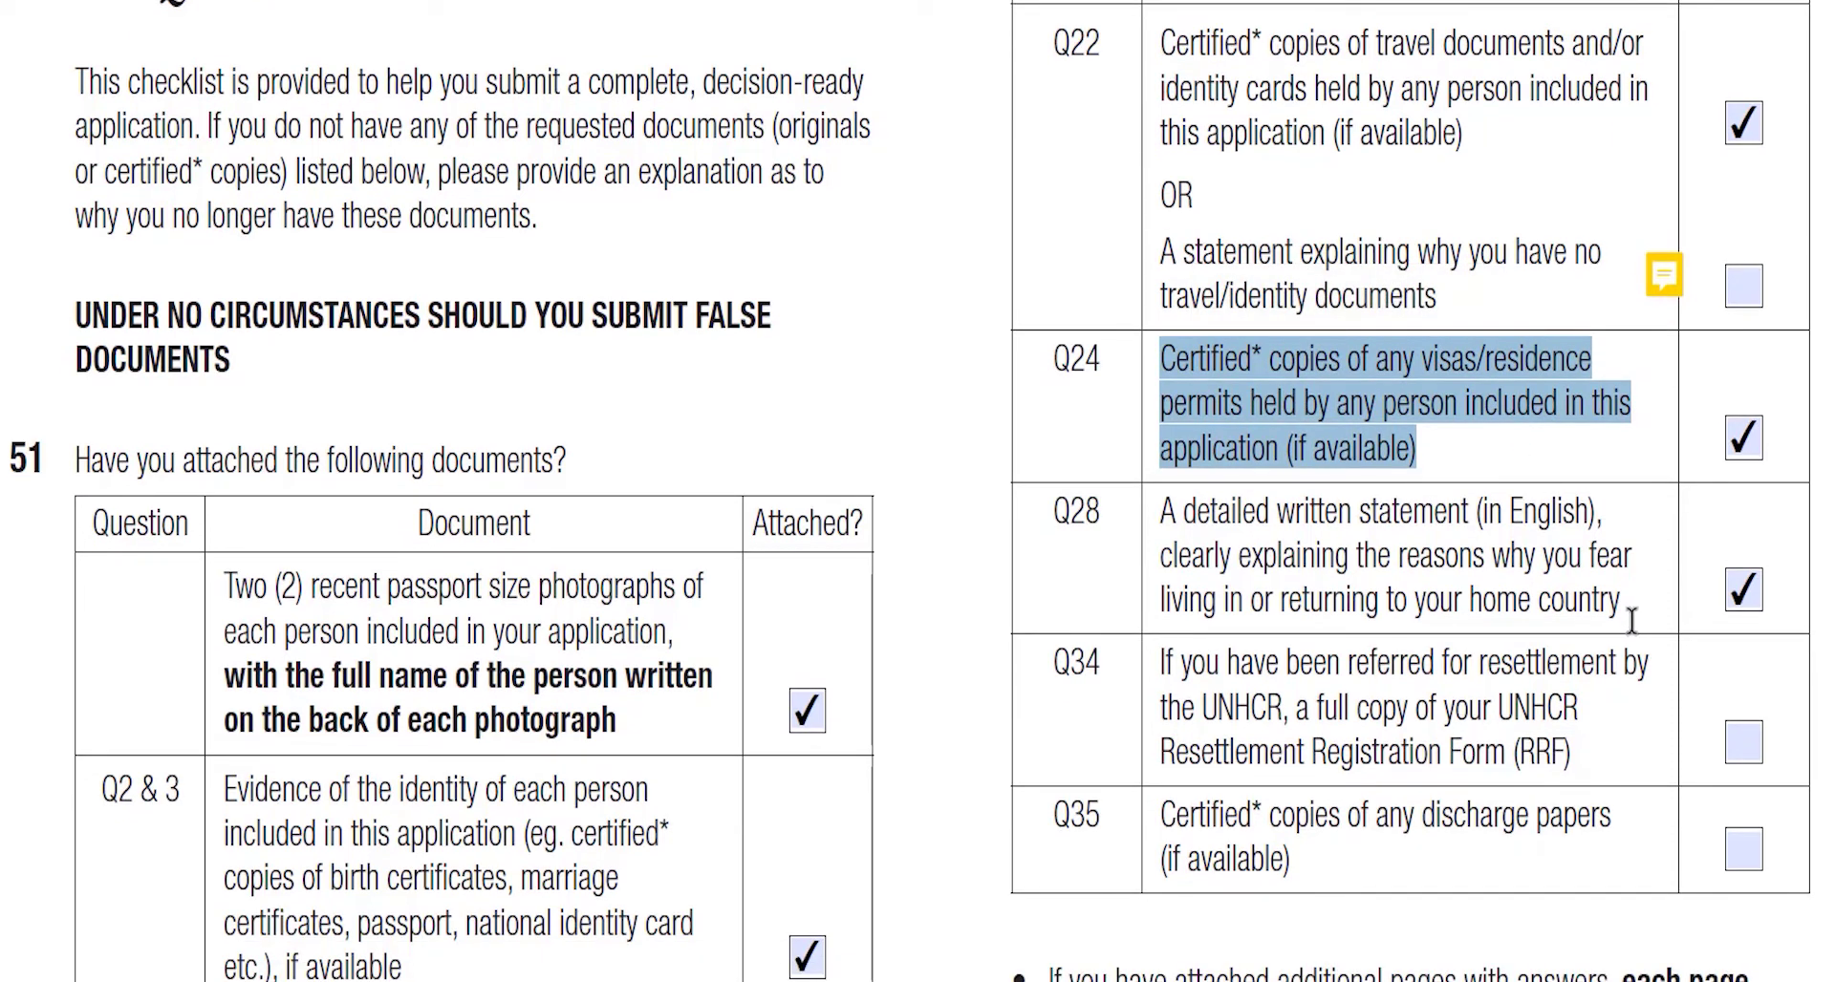
left_click_drag(1622, 606, 1159, 495)
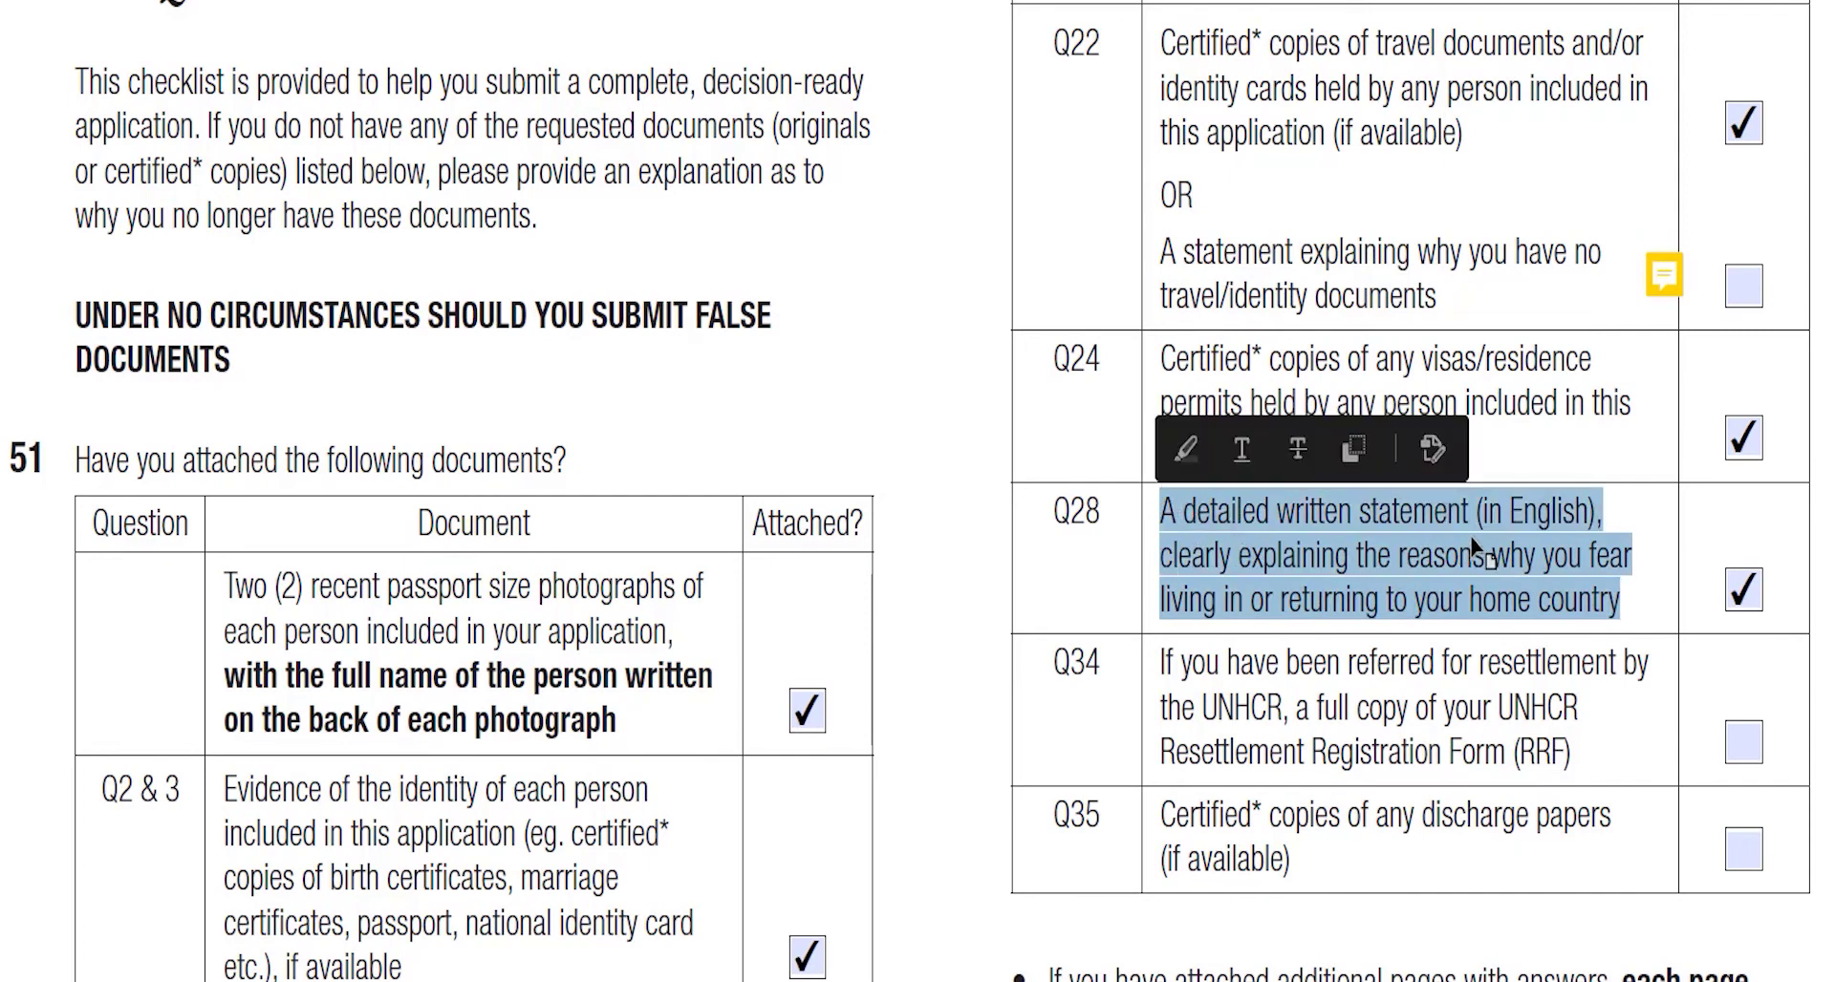
scroll(1476, 559, "down", 1)
scroll(1474, 543, "down", 1)
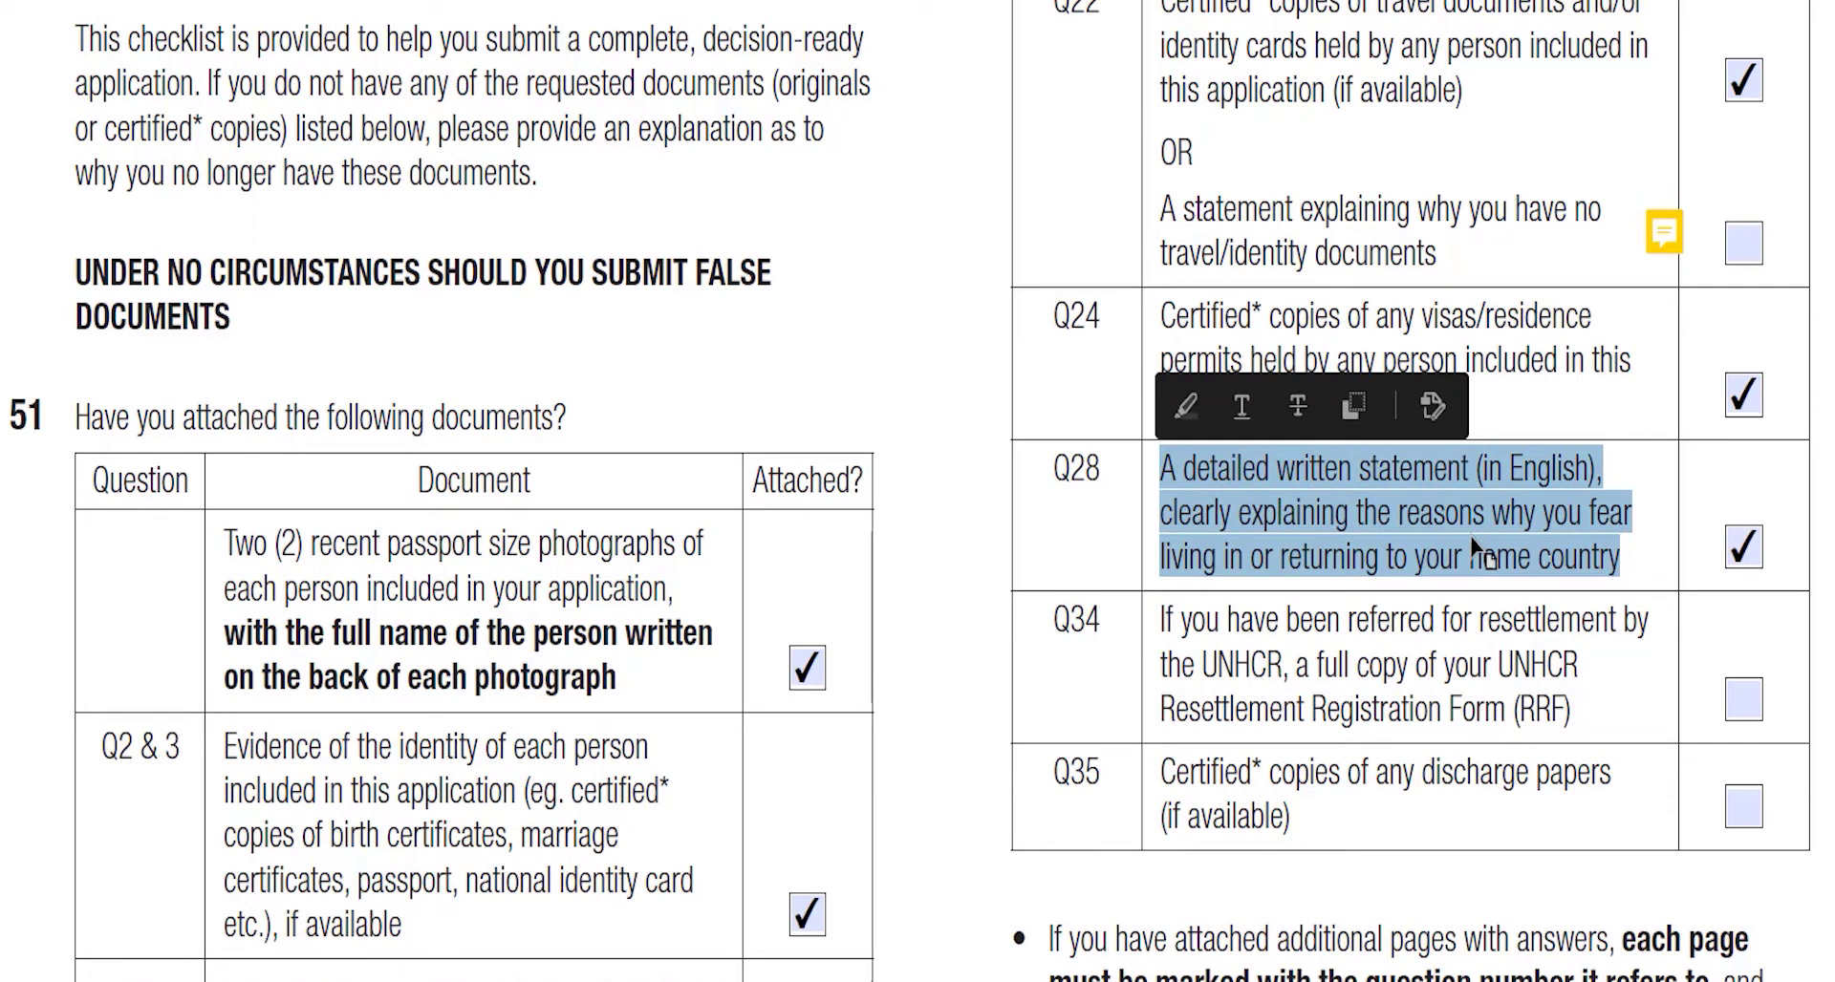
scroll(1476, 573, "down", 4)
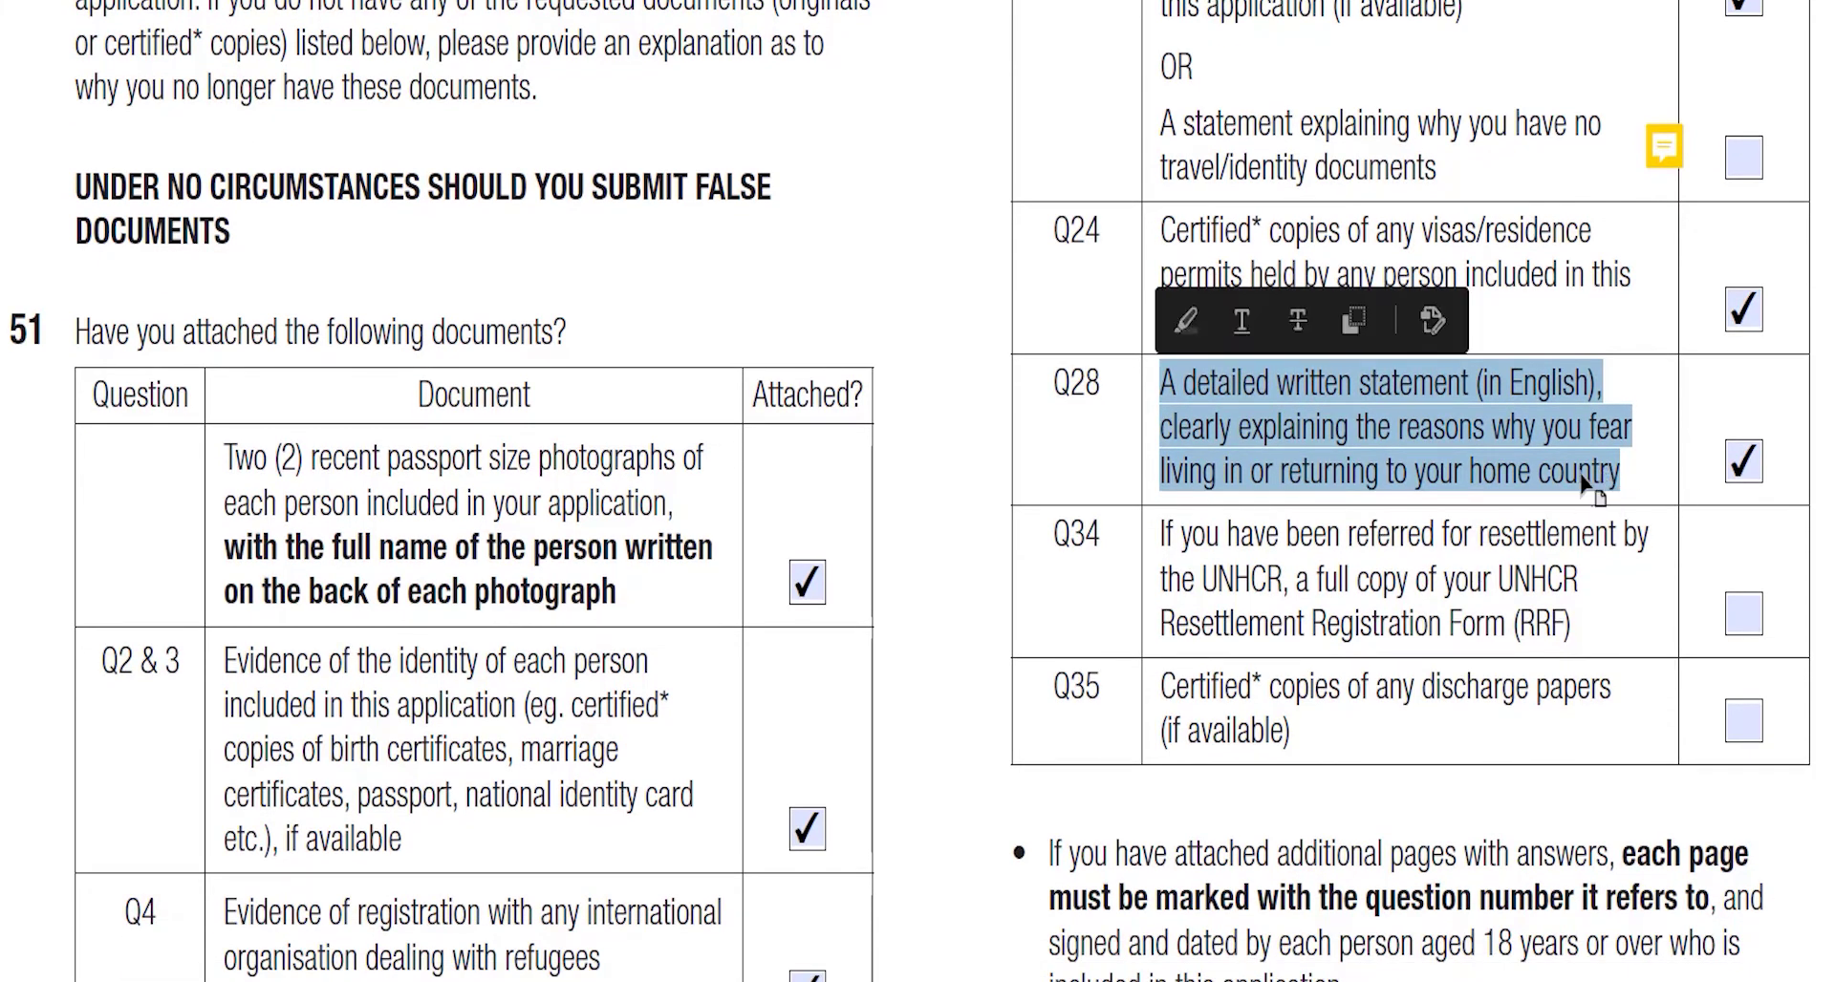
Step: Examine the Q34 and Q35 checklist requirements for the UNHCR Resettlement Registration Form and certified discharge papers
scroll(1200, 546, "down", 2)
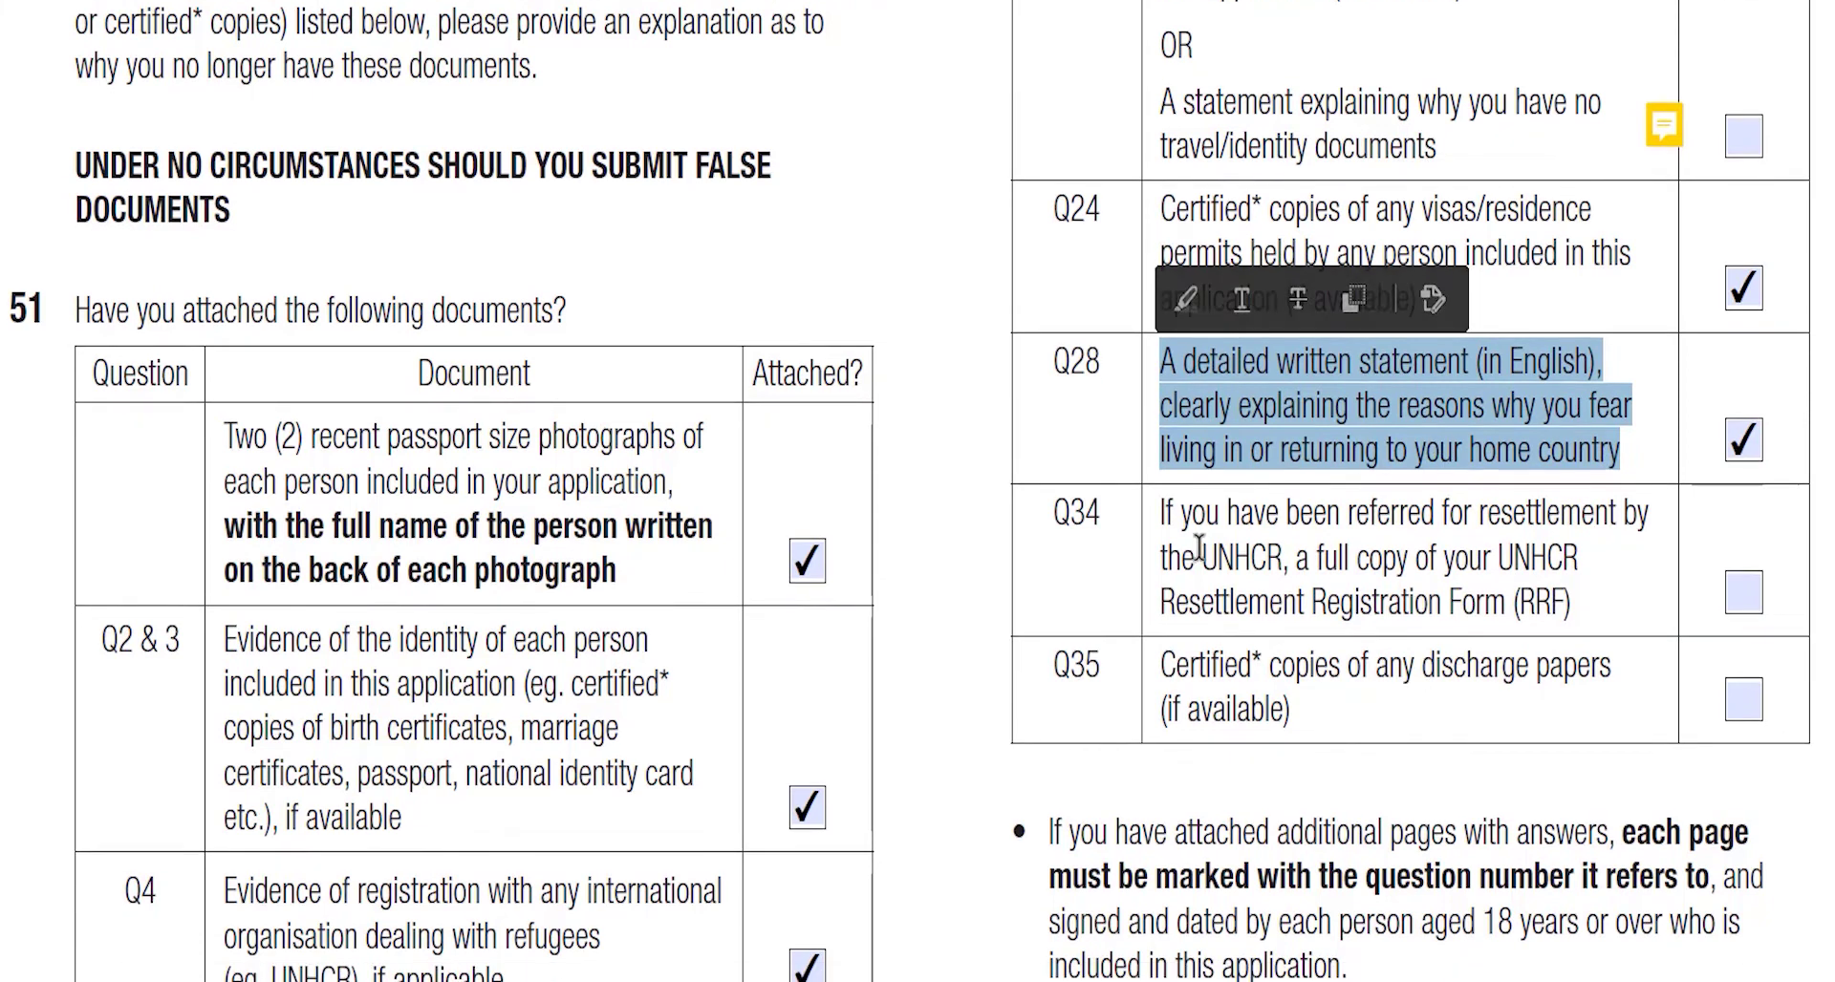
left_click(1353, 279)
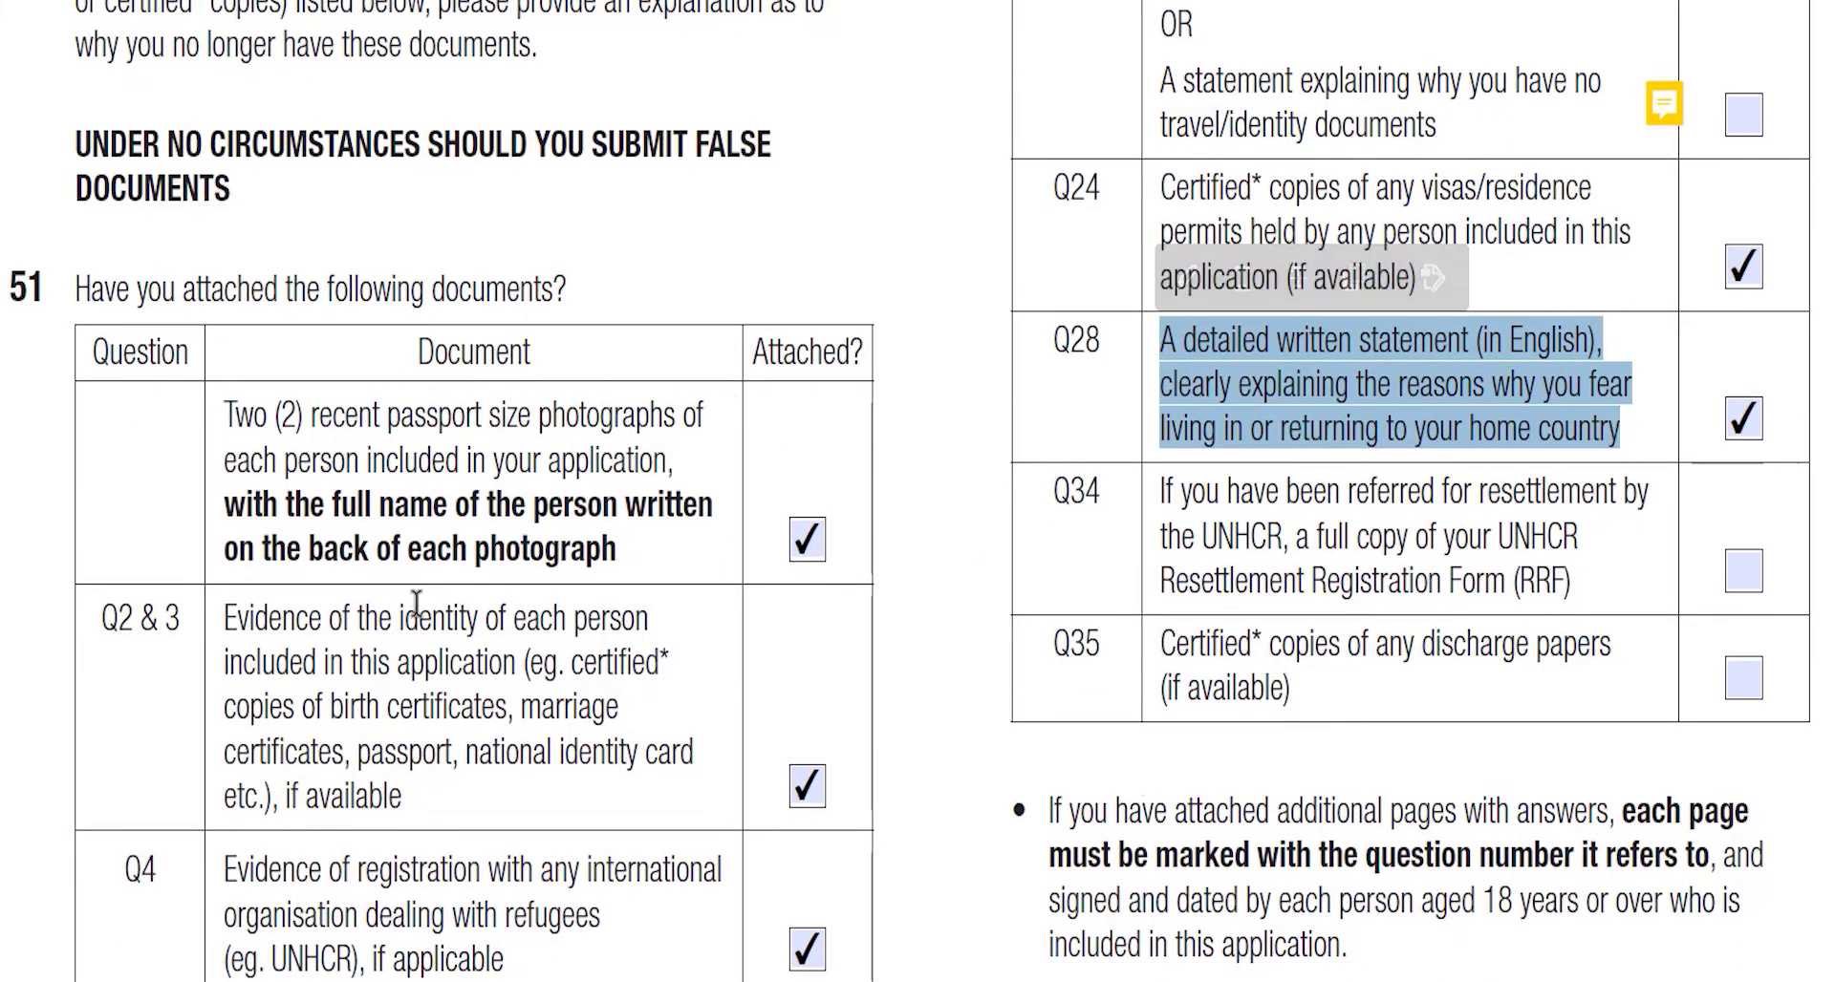
scroll(869, 487, "down", 2)
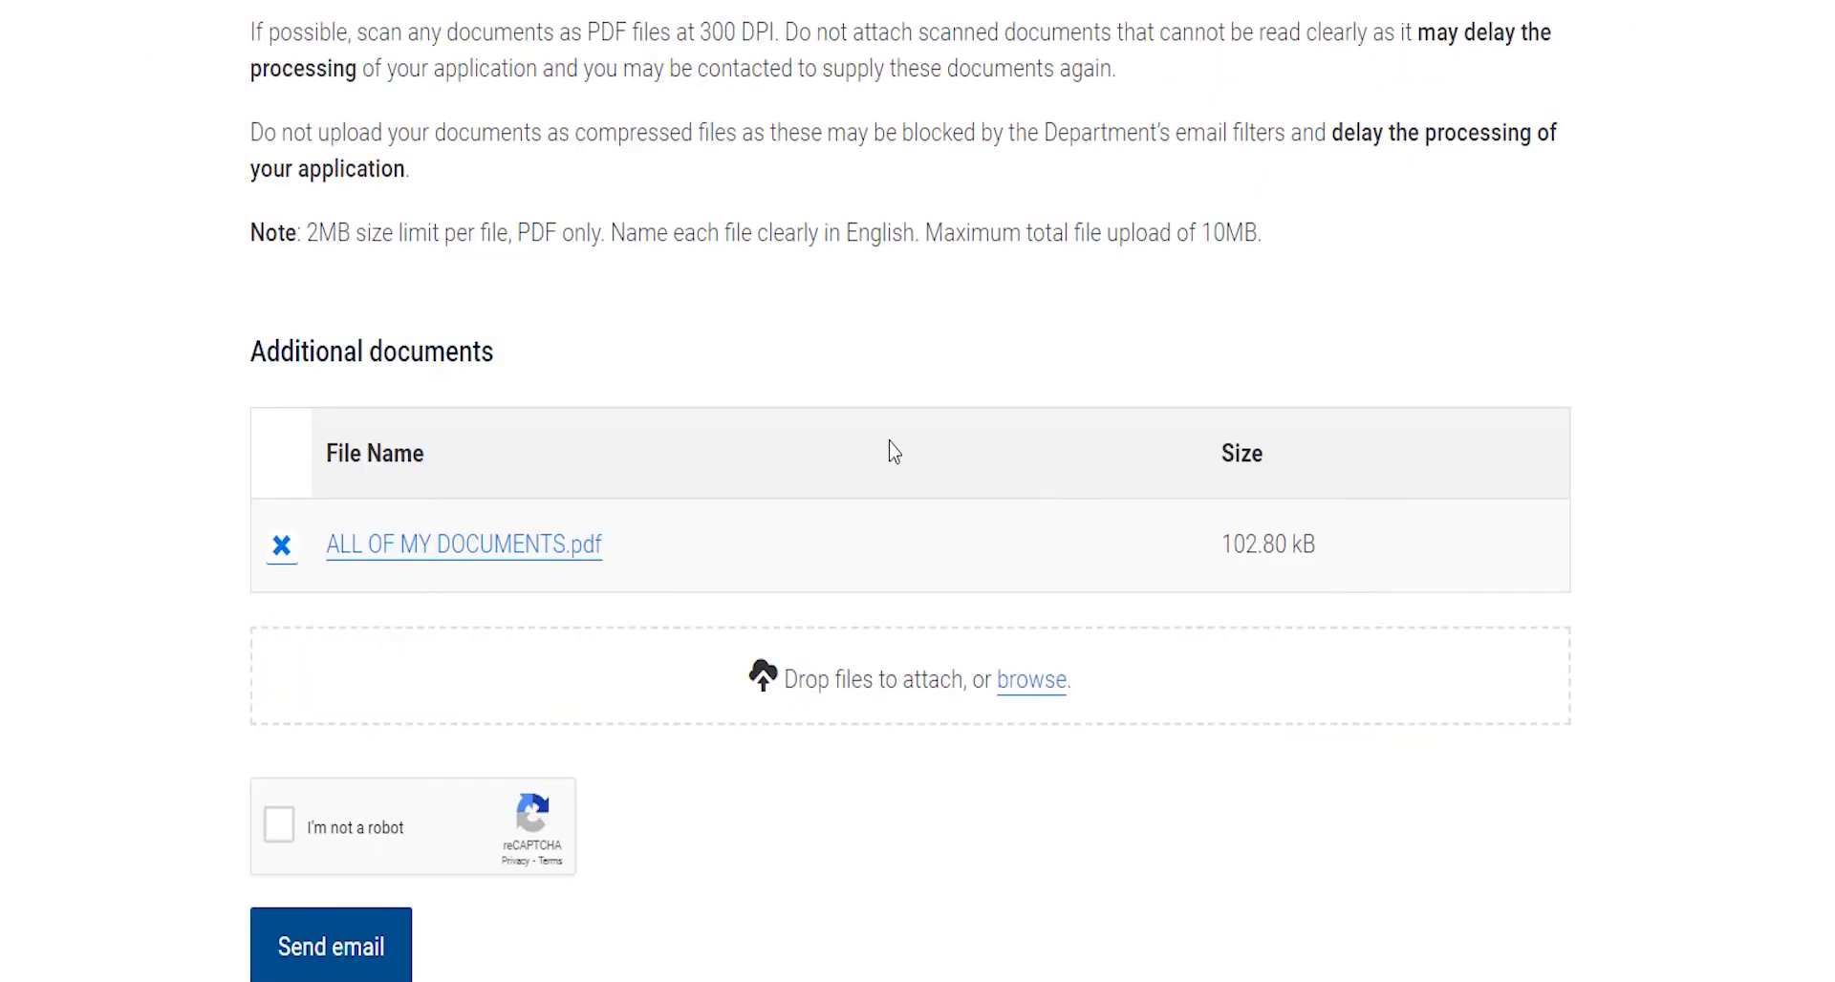
Step: On the online application form, select ALL OF MY DOCUMENTS from the Australia humanitarian visa folder as the additional documents attachment
triple_click(659, 341)
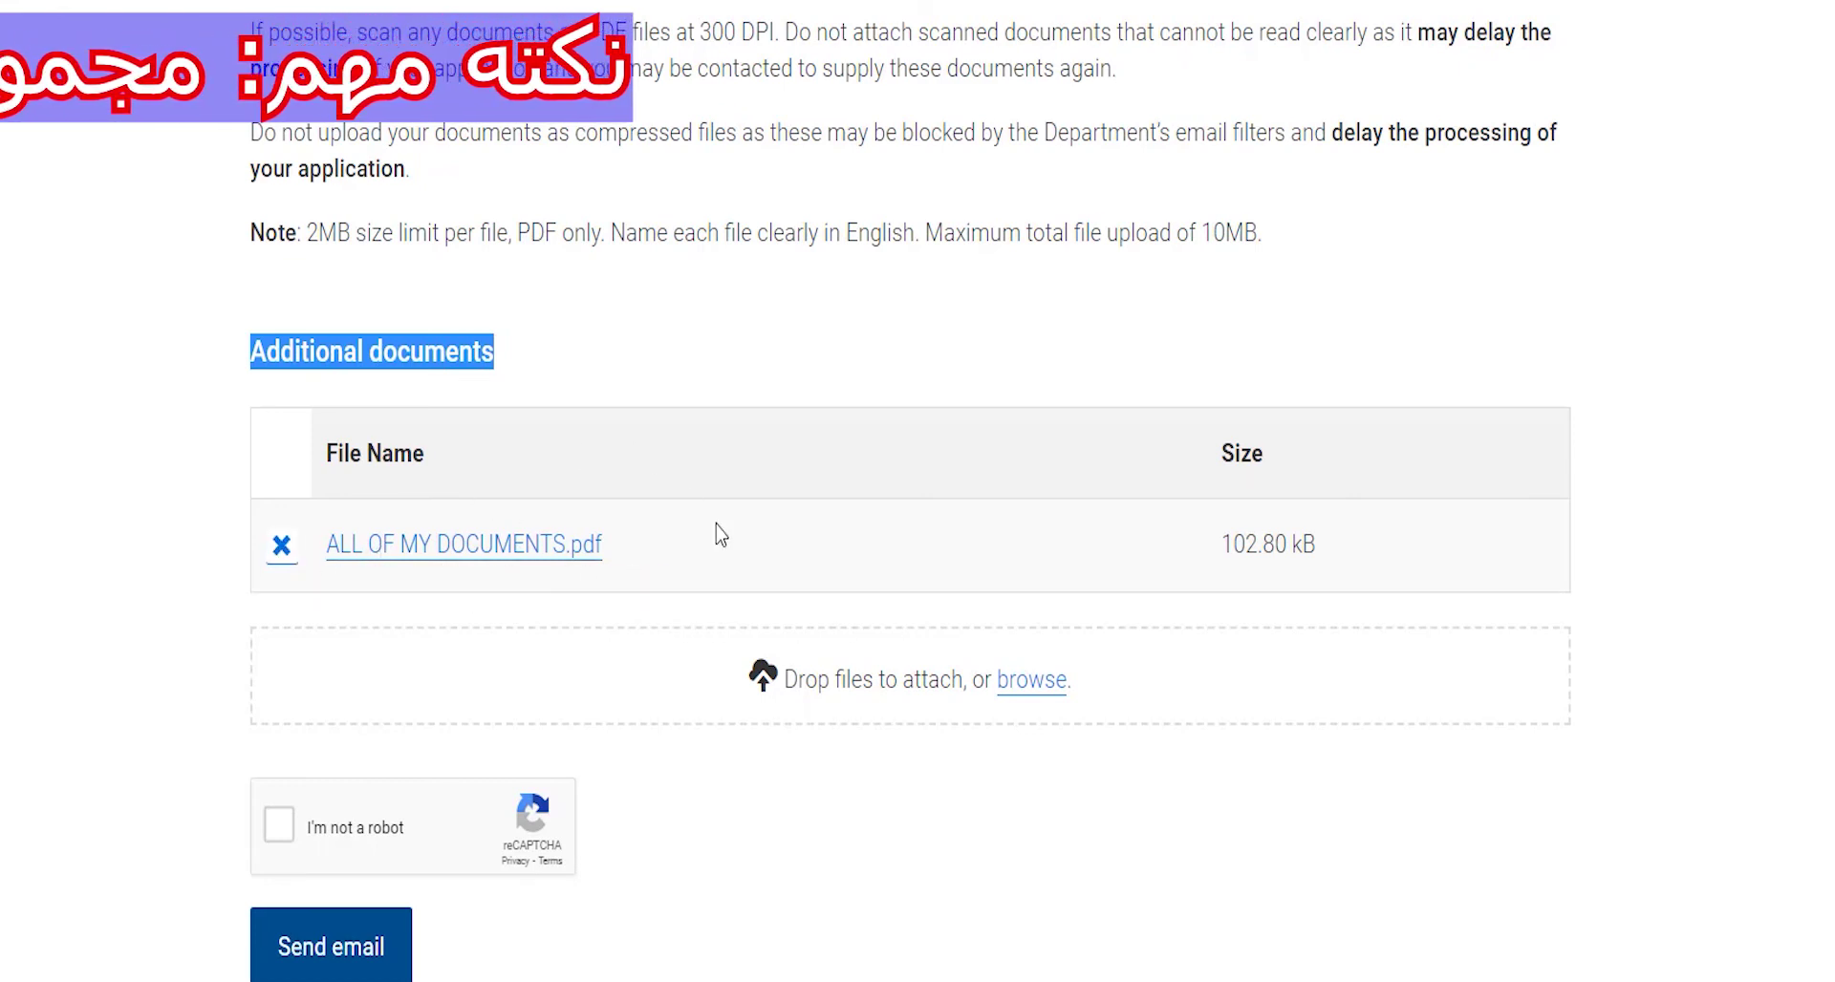
left_click(1038, 682)
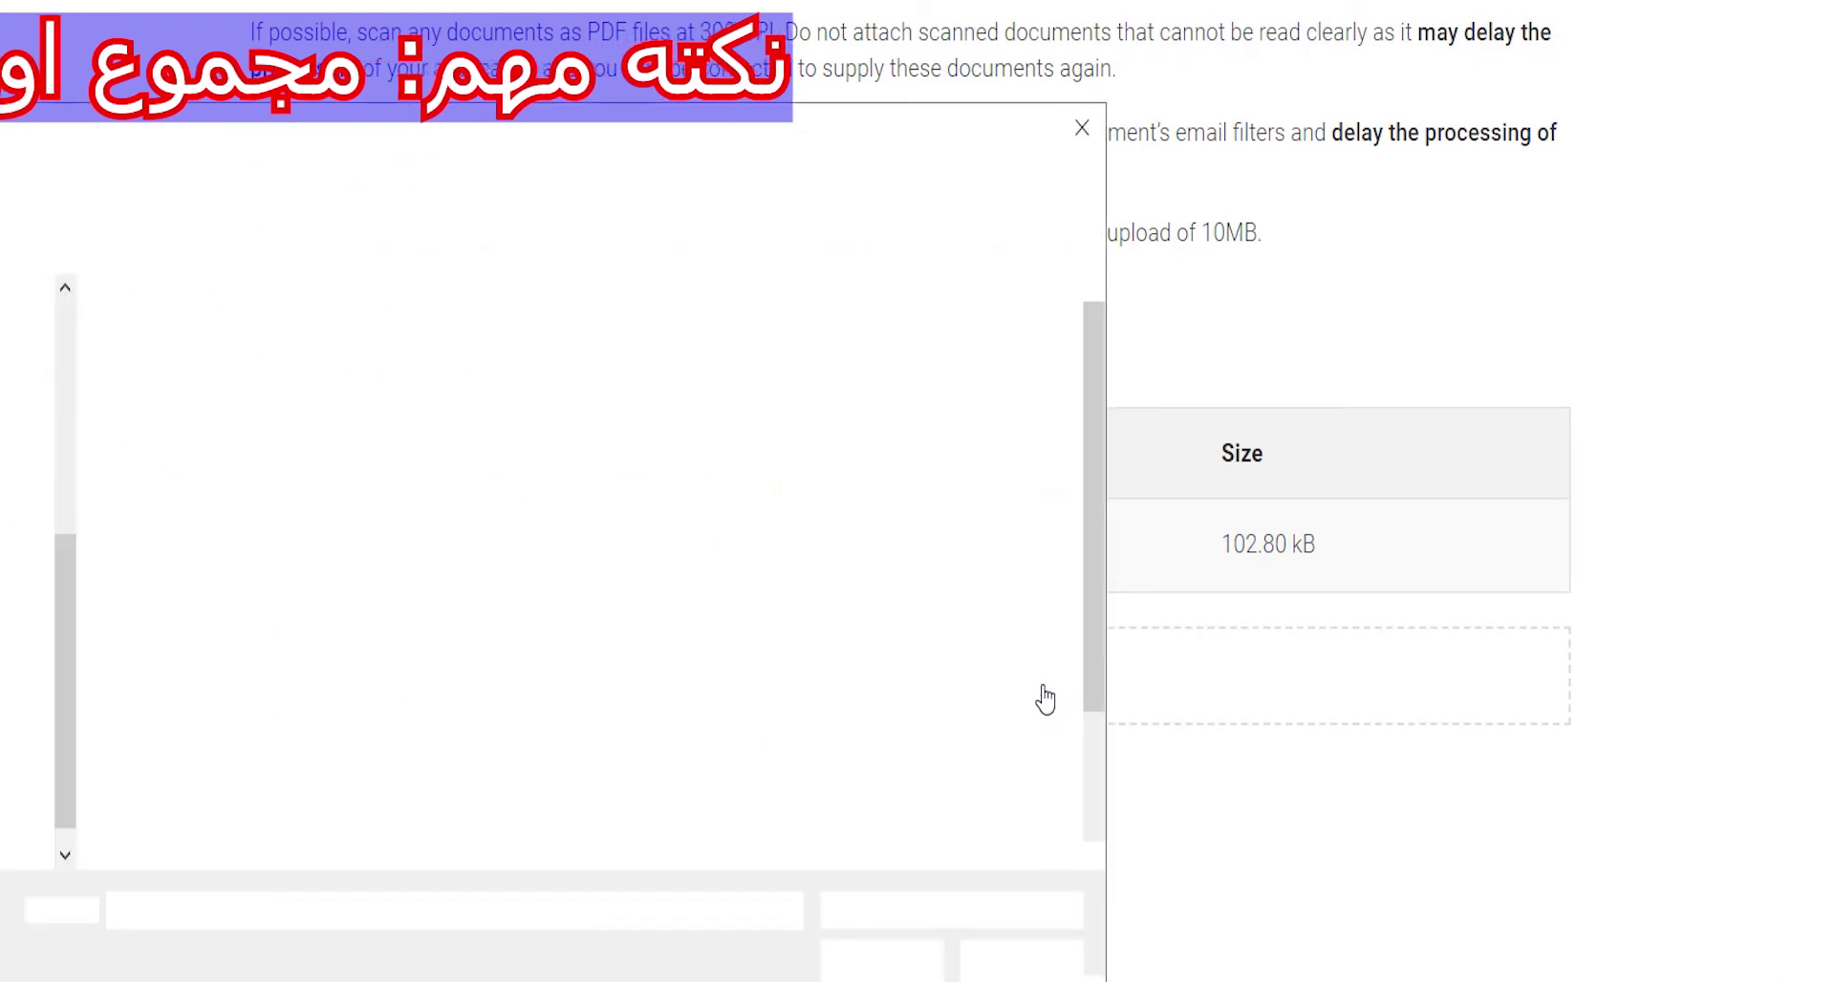
scroll(919, 568, "down", 3)
scroll(920, 567, "up", 3)
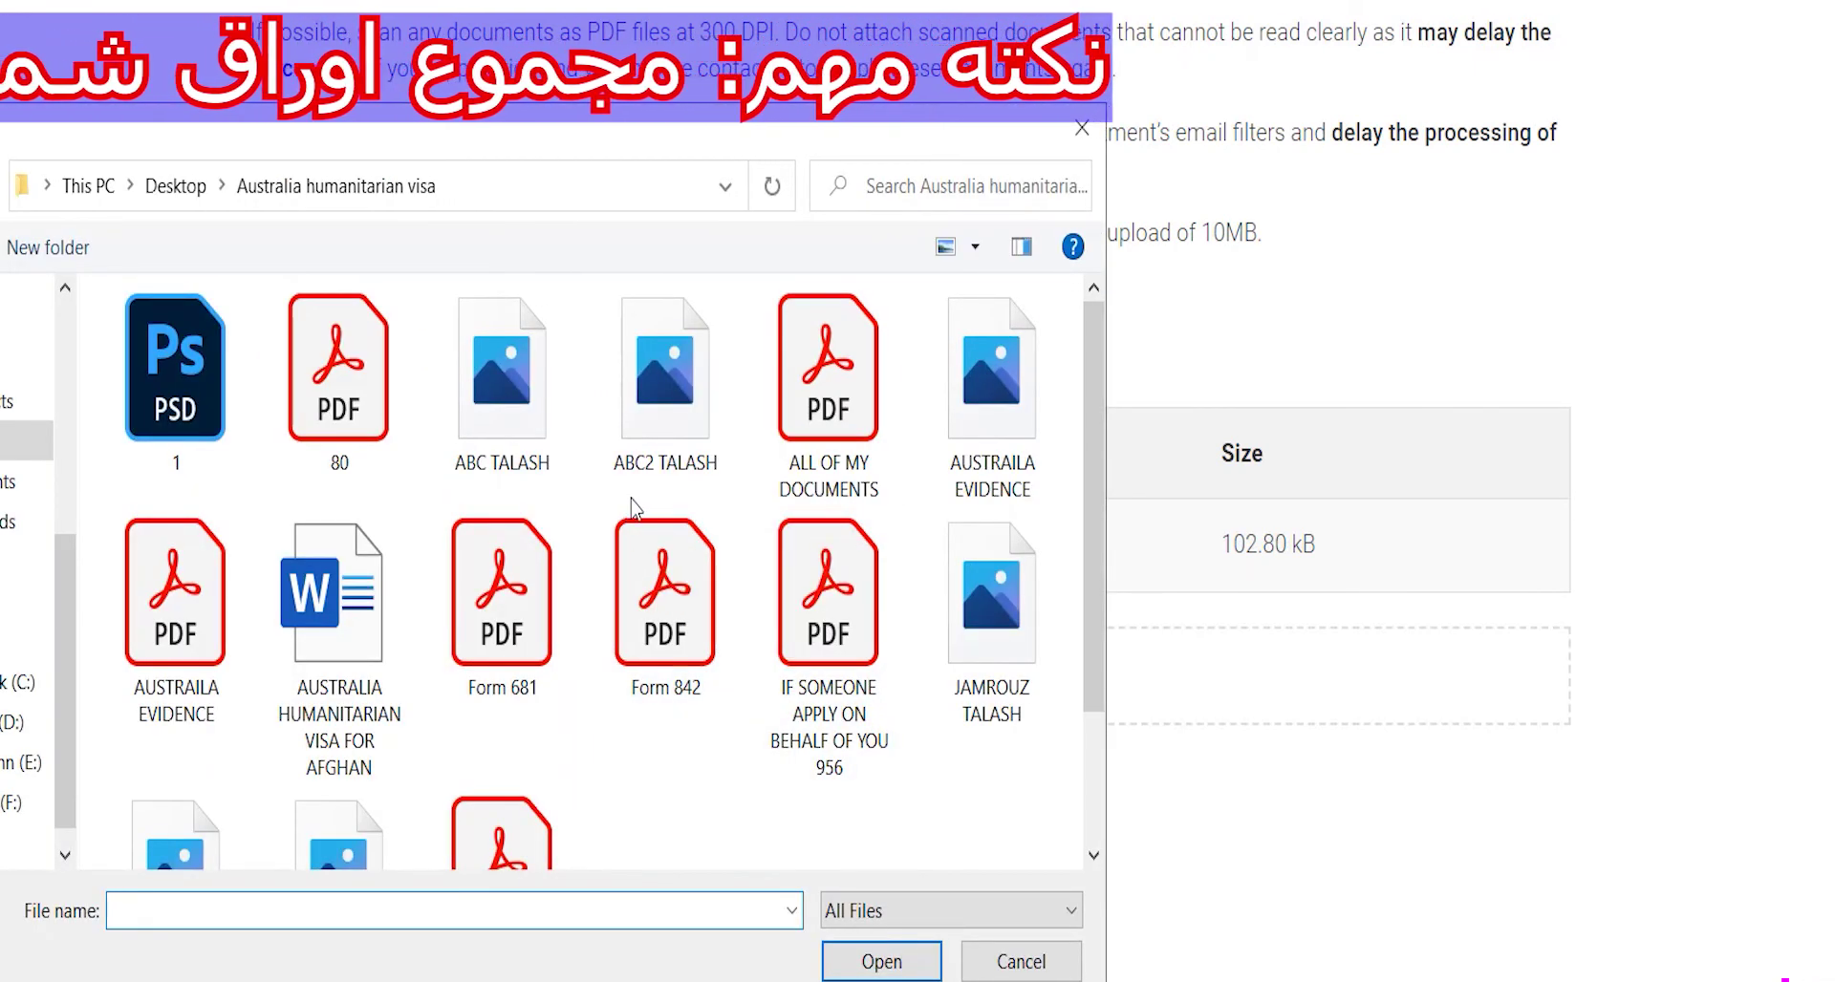
scroll(604, 541, "down", 3)
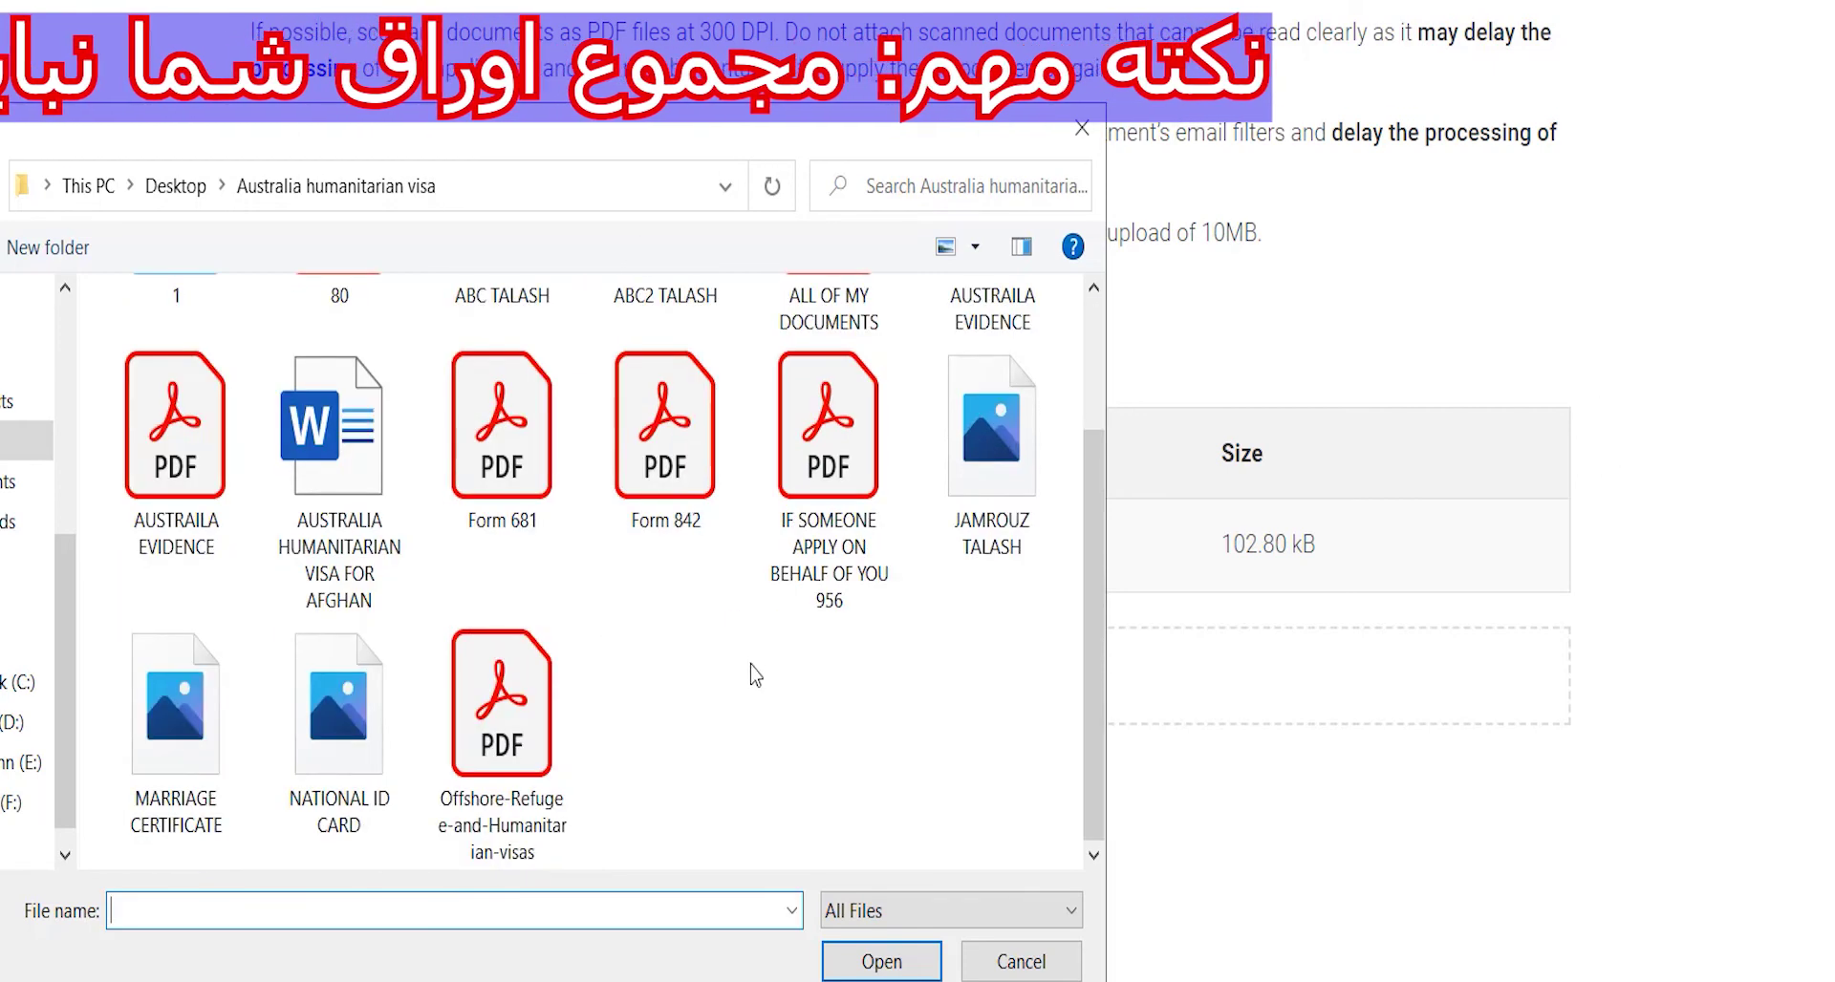
scroll(682, 646, "up", 3)
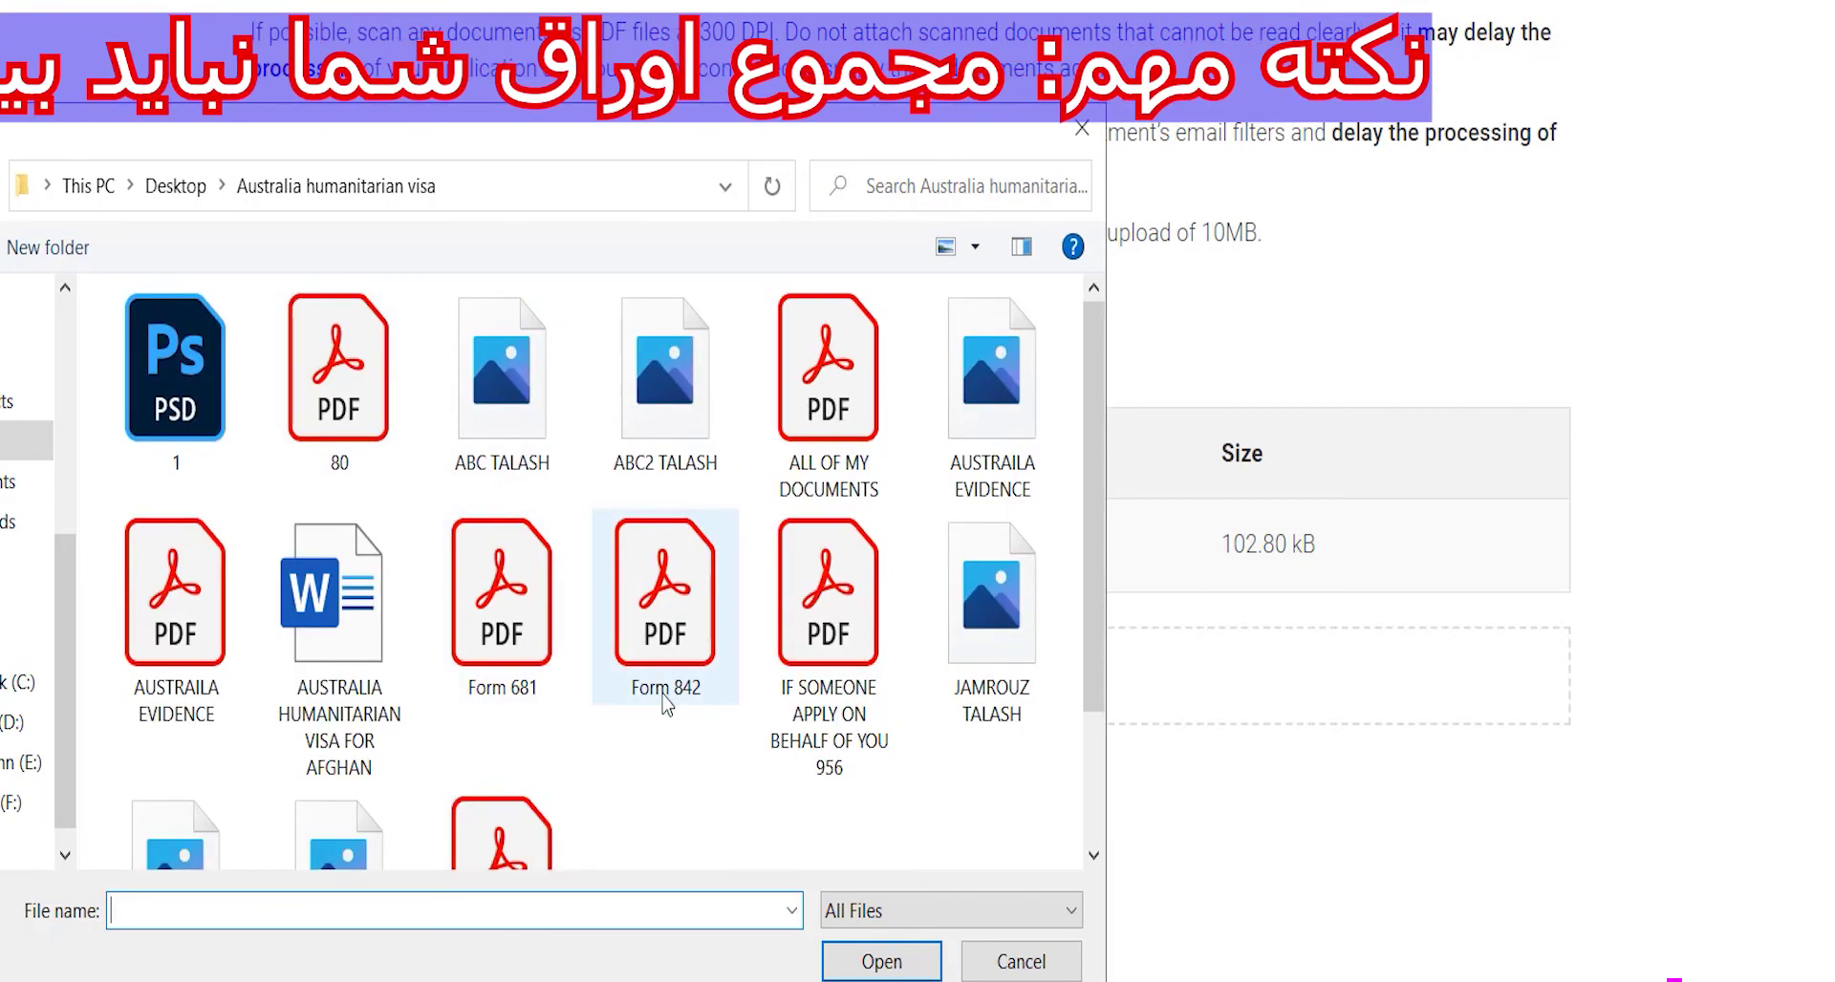
scroll(655, 691, "down", 3)
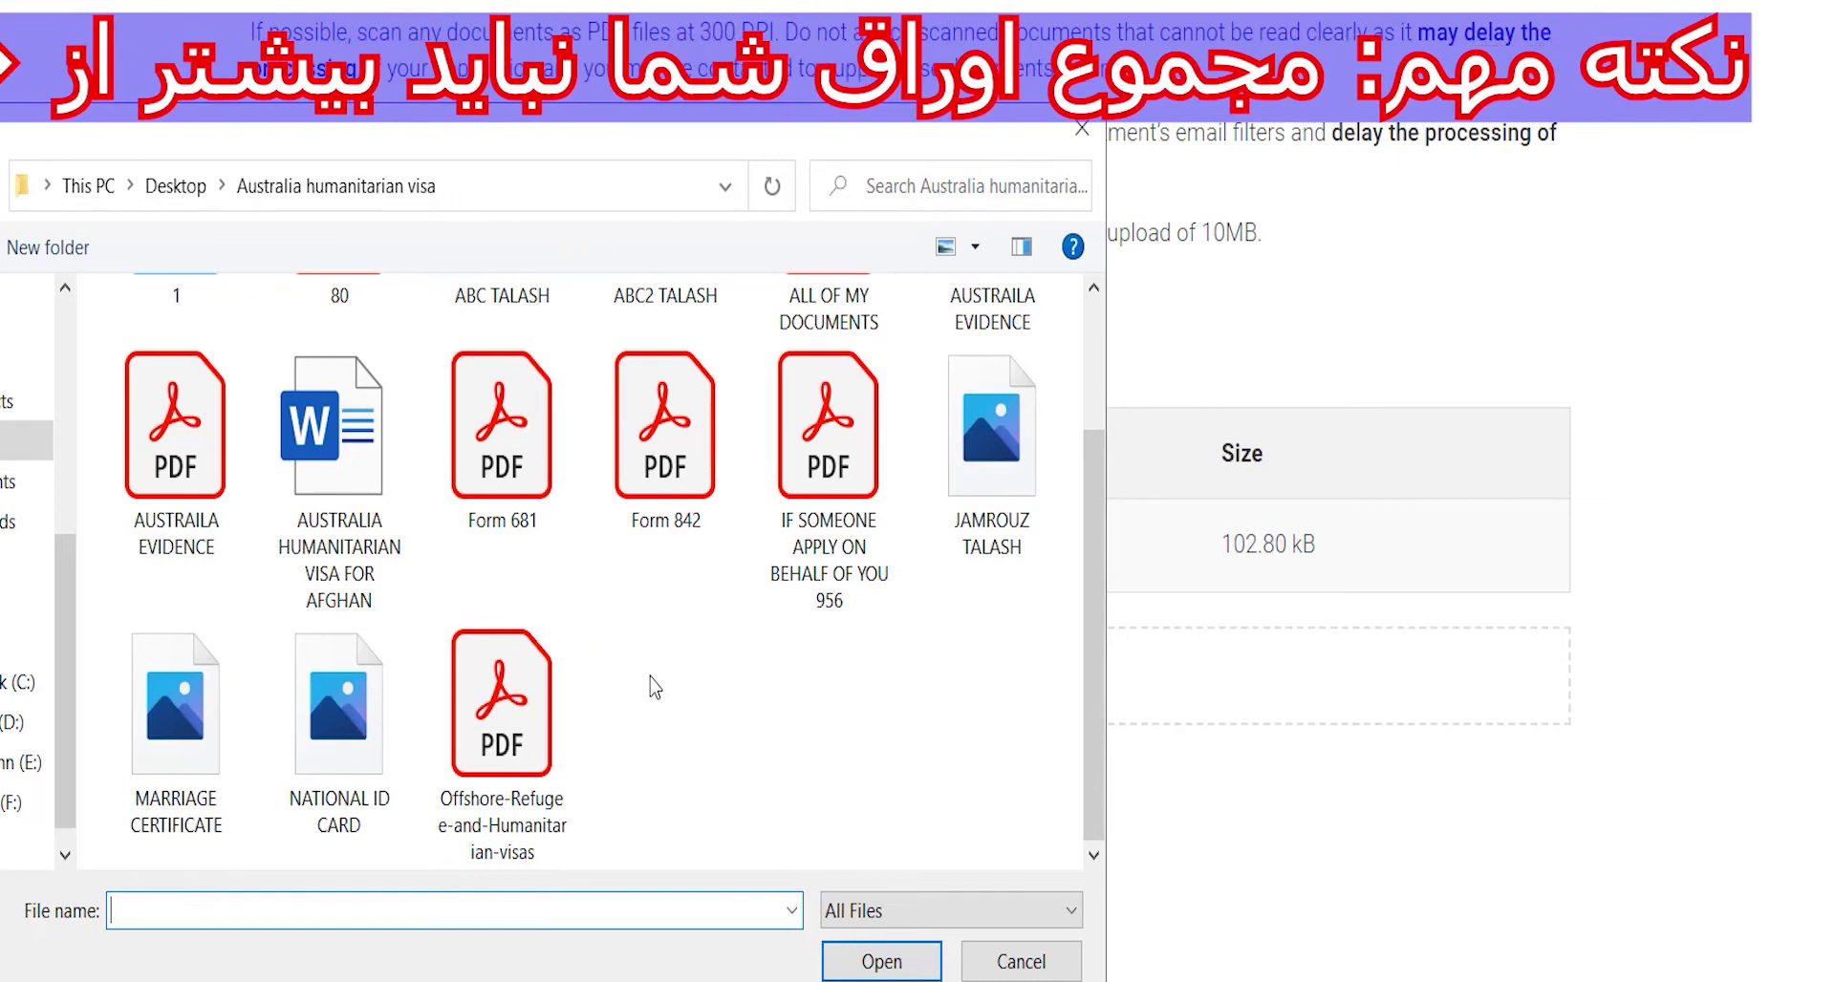
scroll(623, 611, "up", 3)
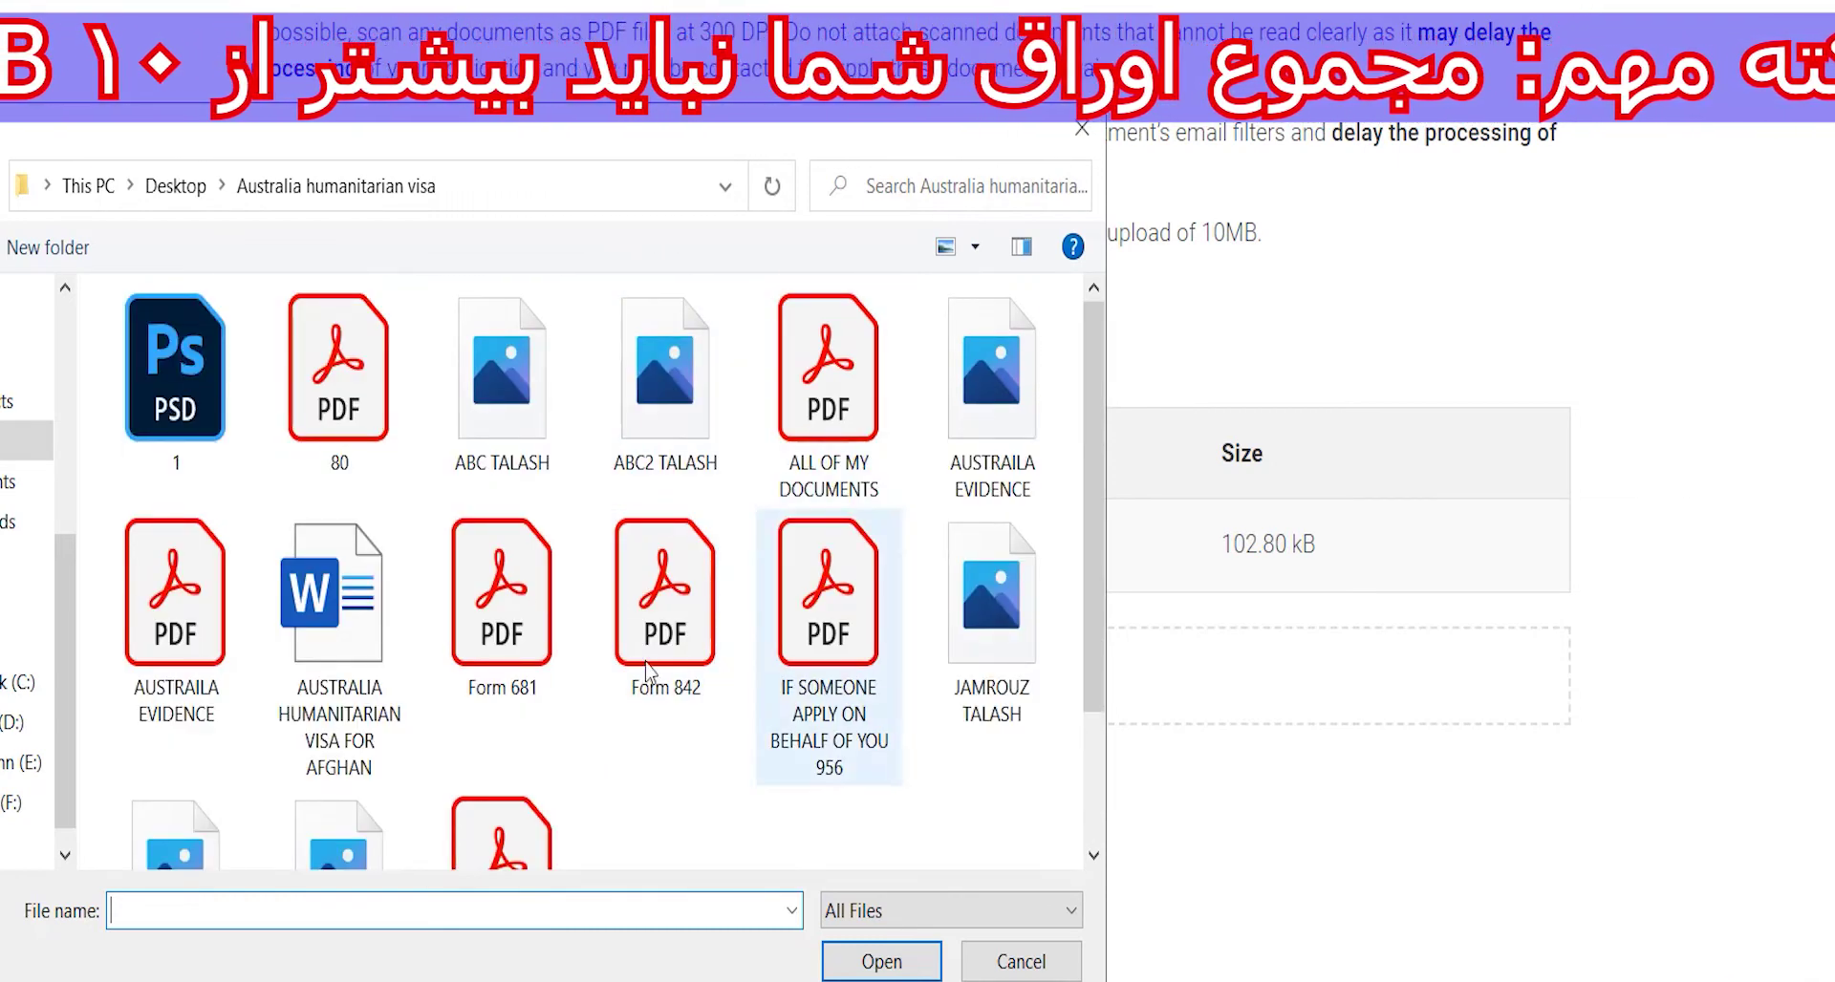
mouse_move(659, 602)
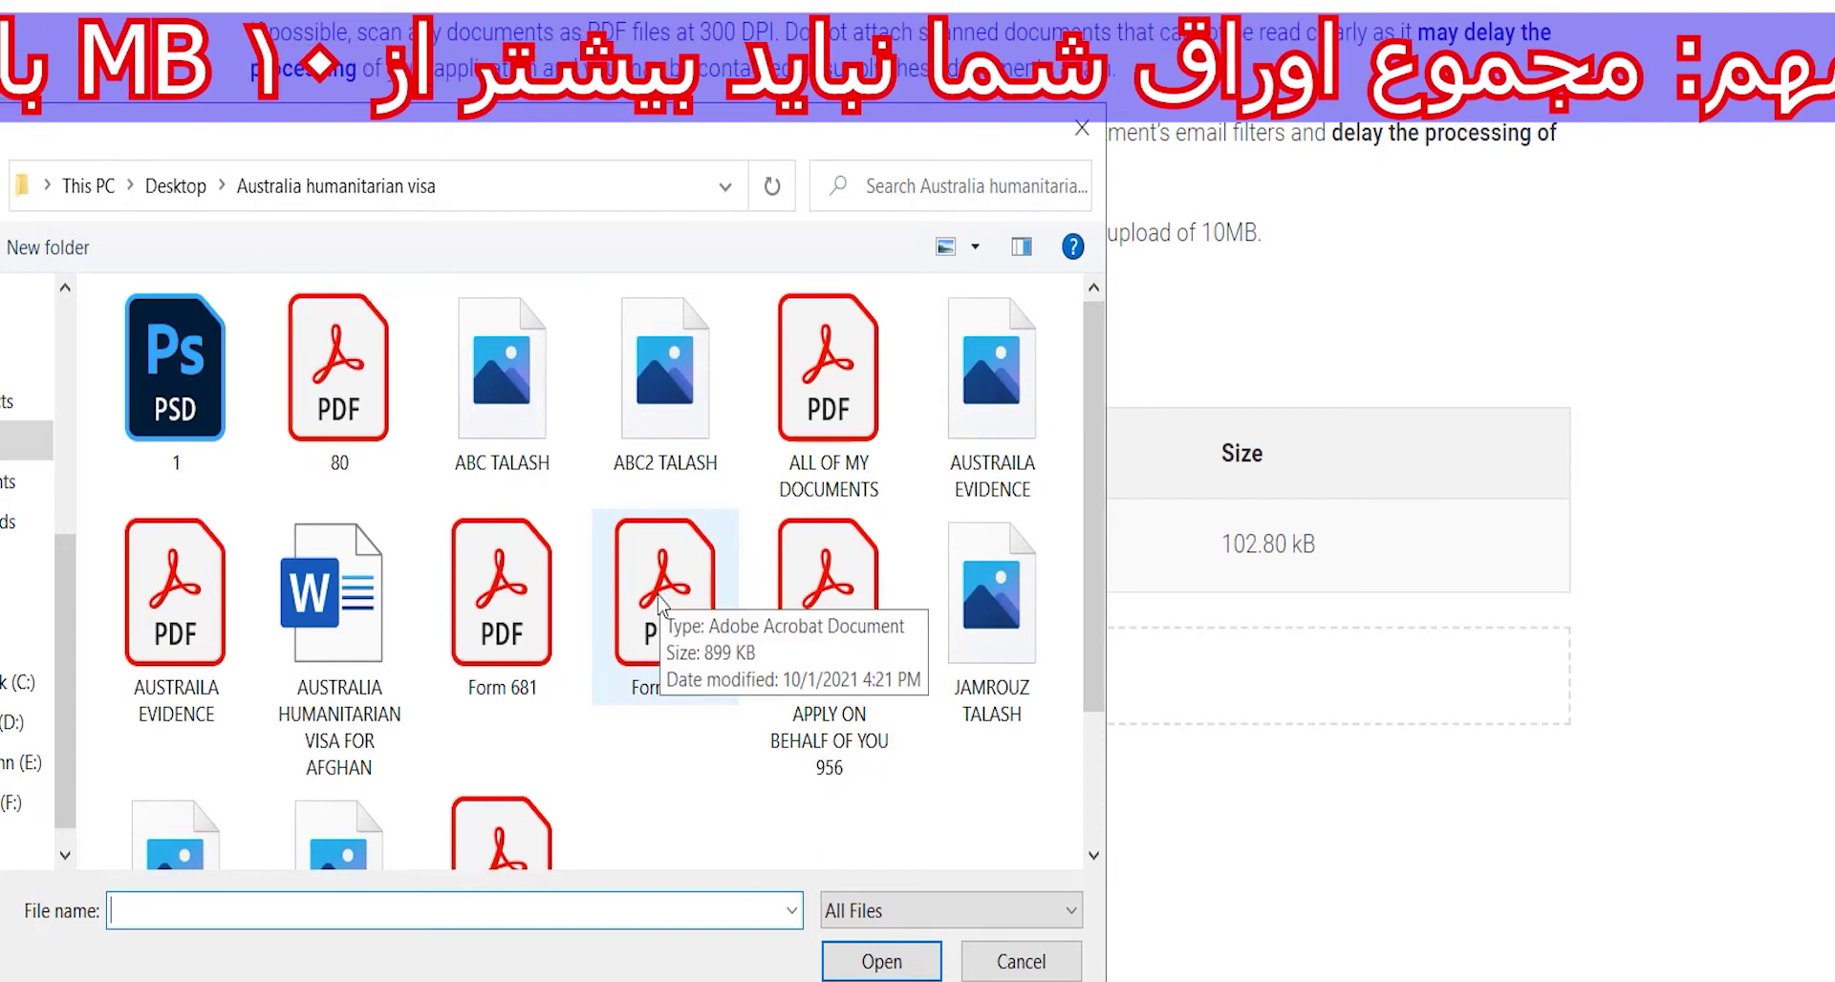
scroll(633, 602, "down", 2)
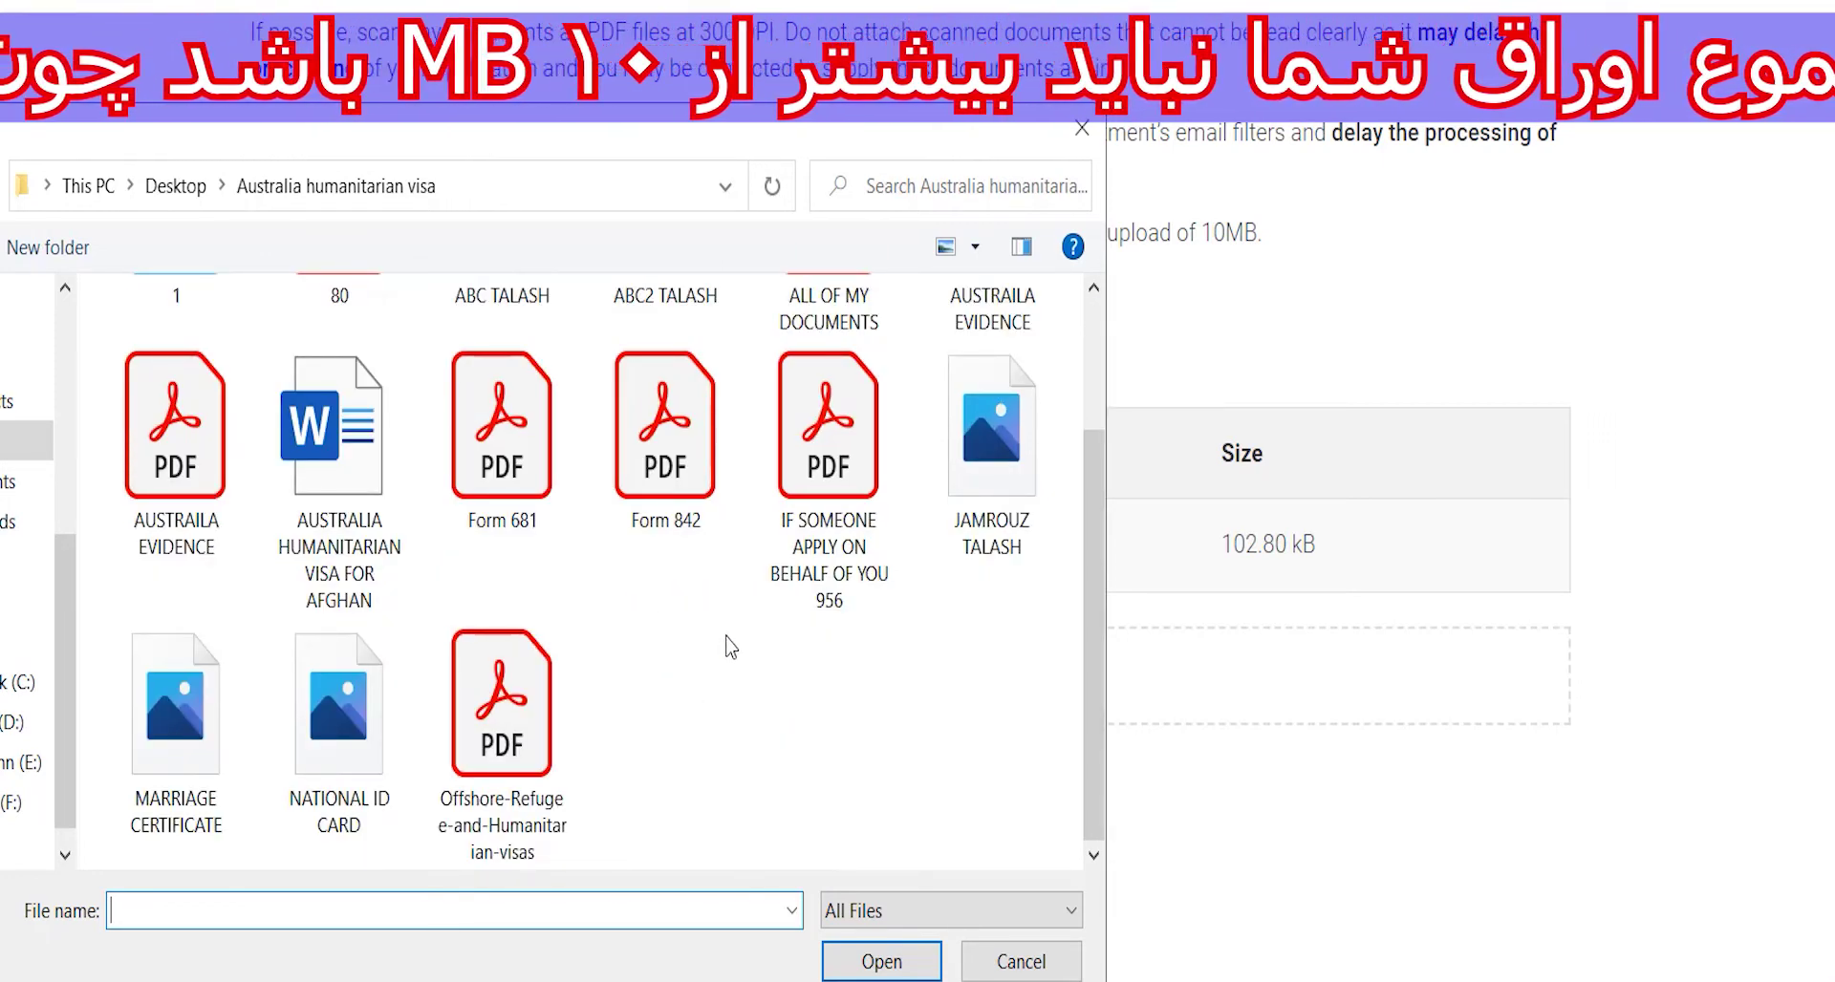
scroll(730, 648, "up", 2)
left_click(815, 404)
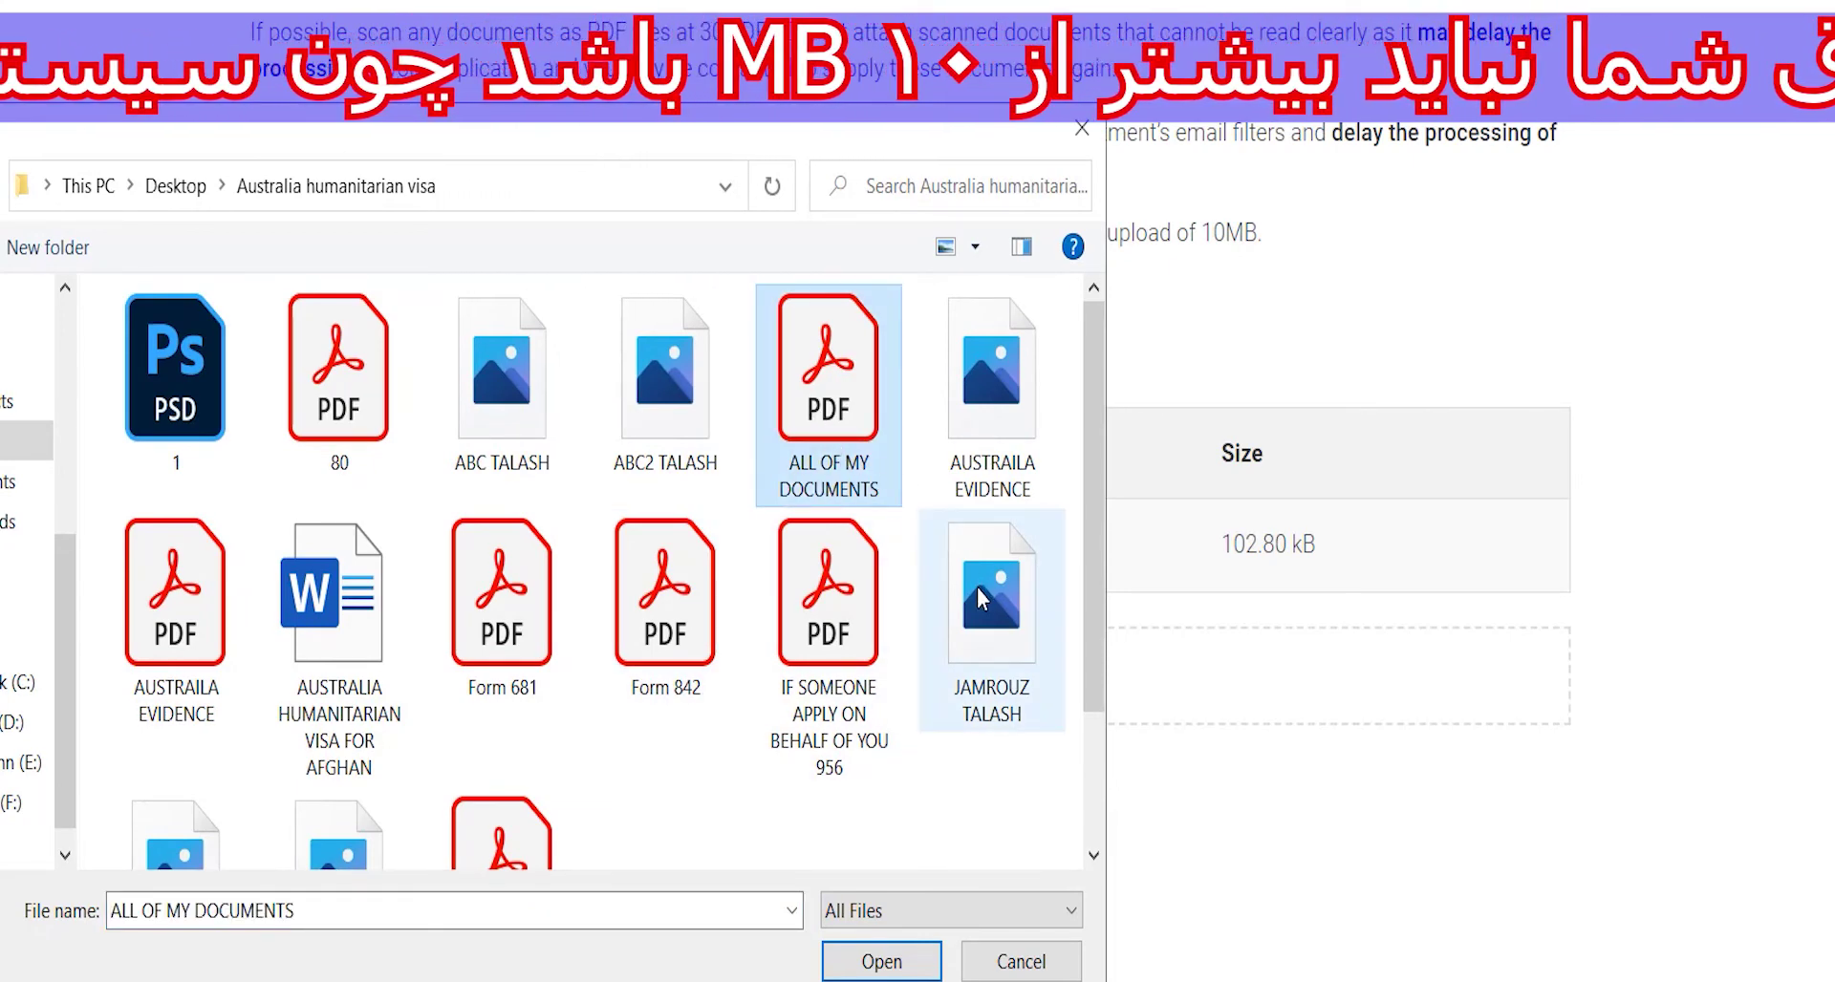
left_click(881, 961)
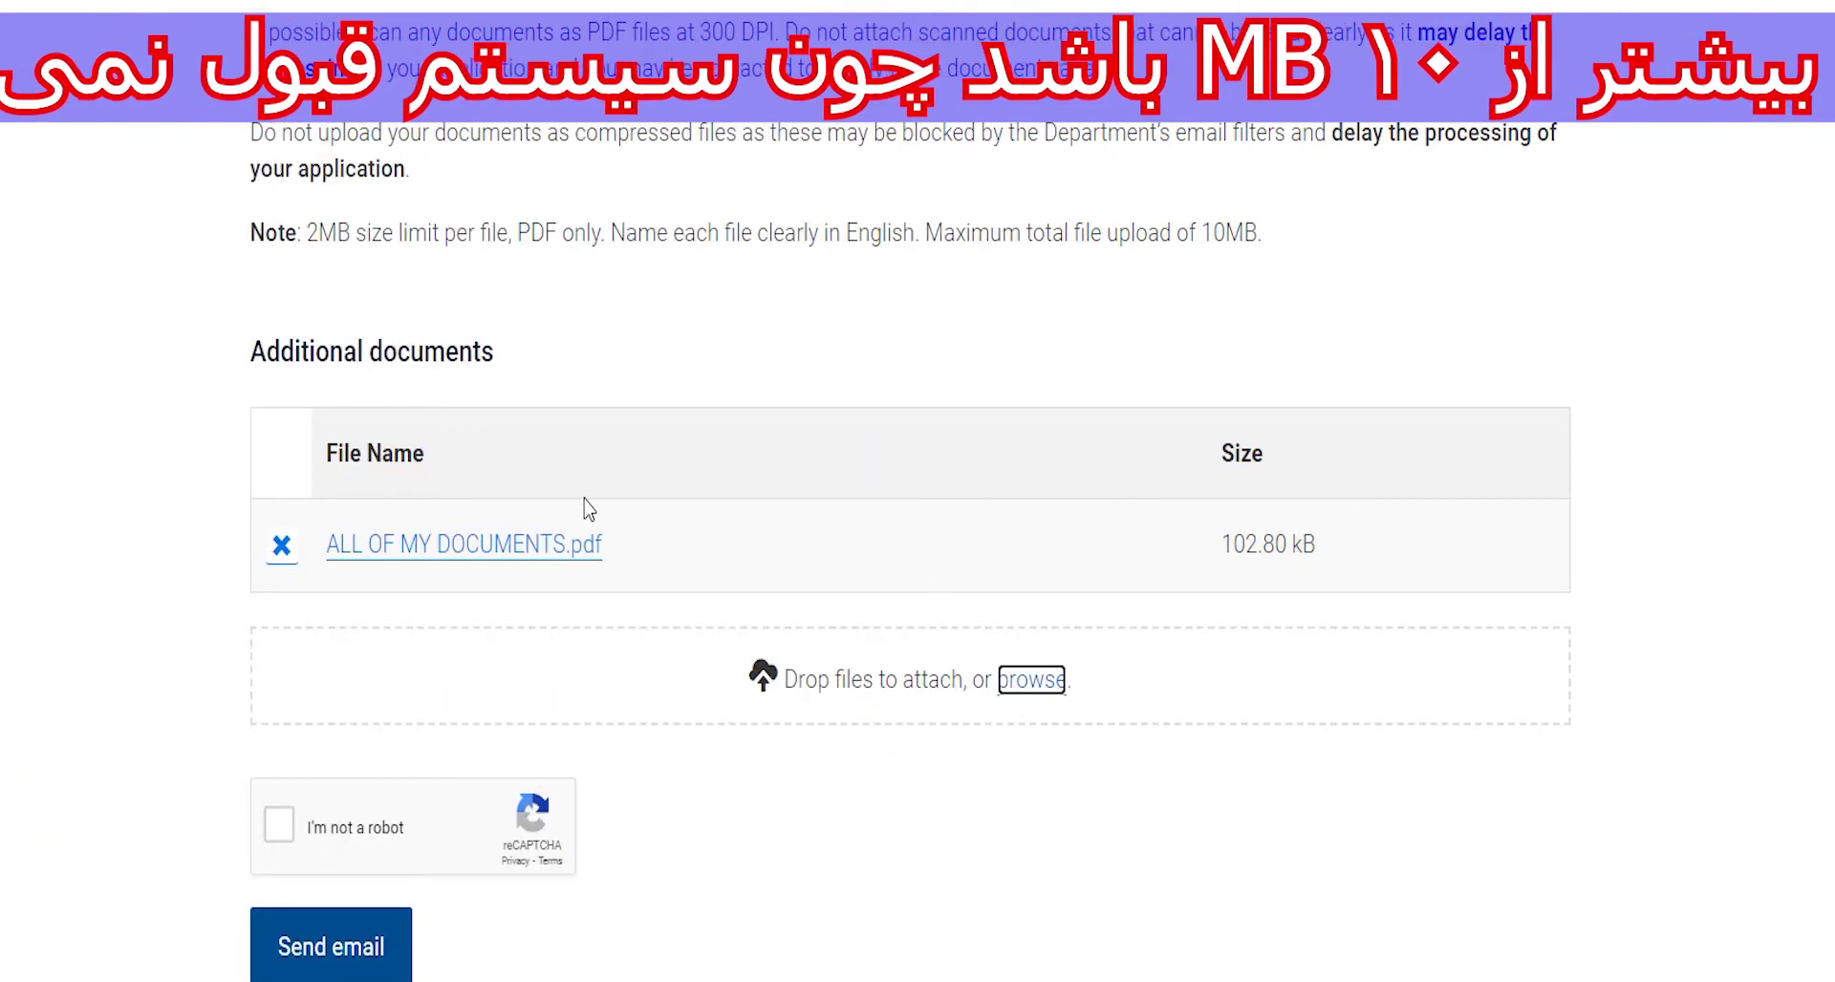
Step: Complete the "I'm not a robot" verification for the application
scroll(975, 612, "down", 2)
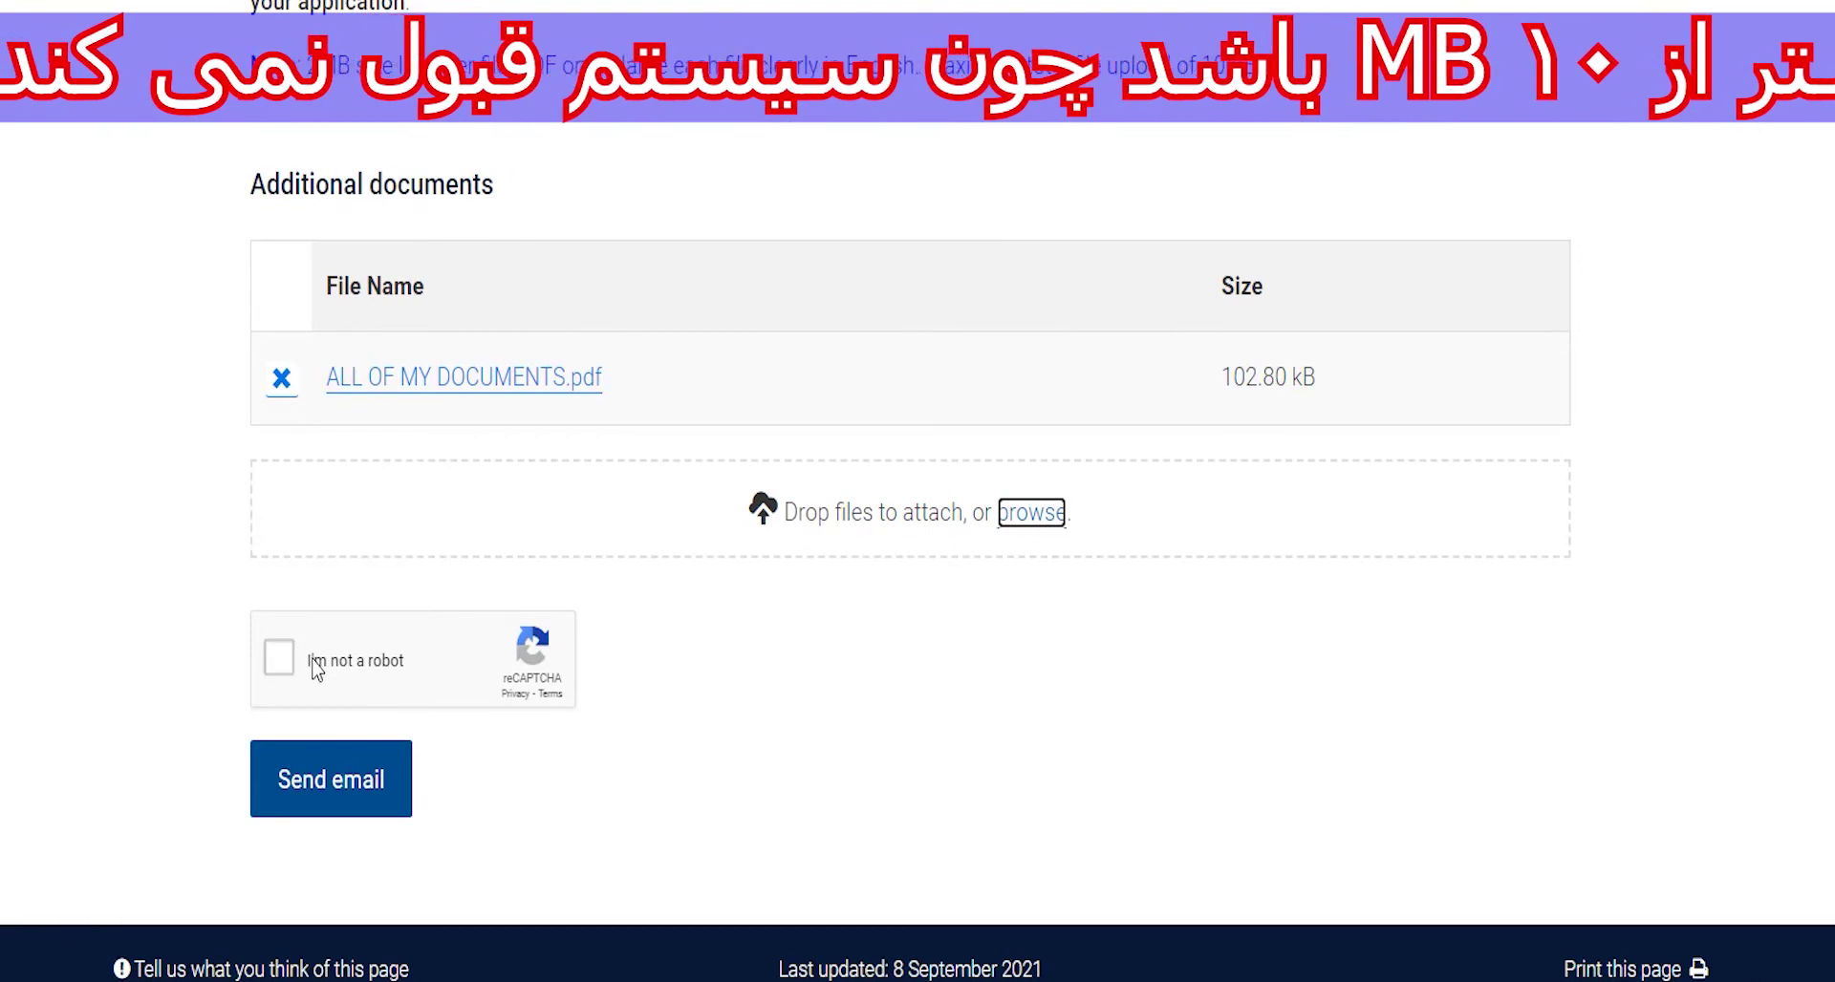
left_click(282, 664)
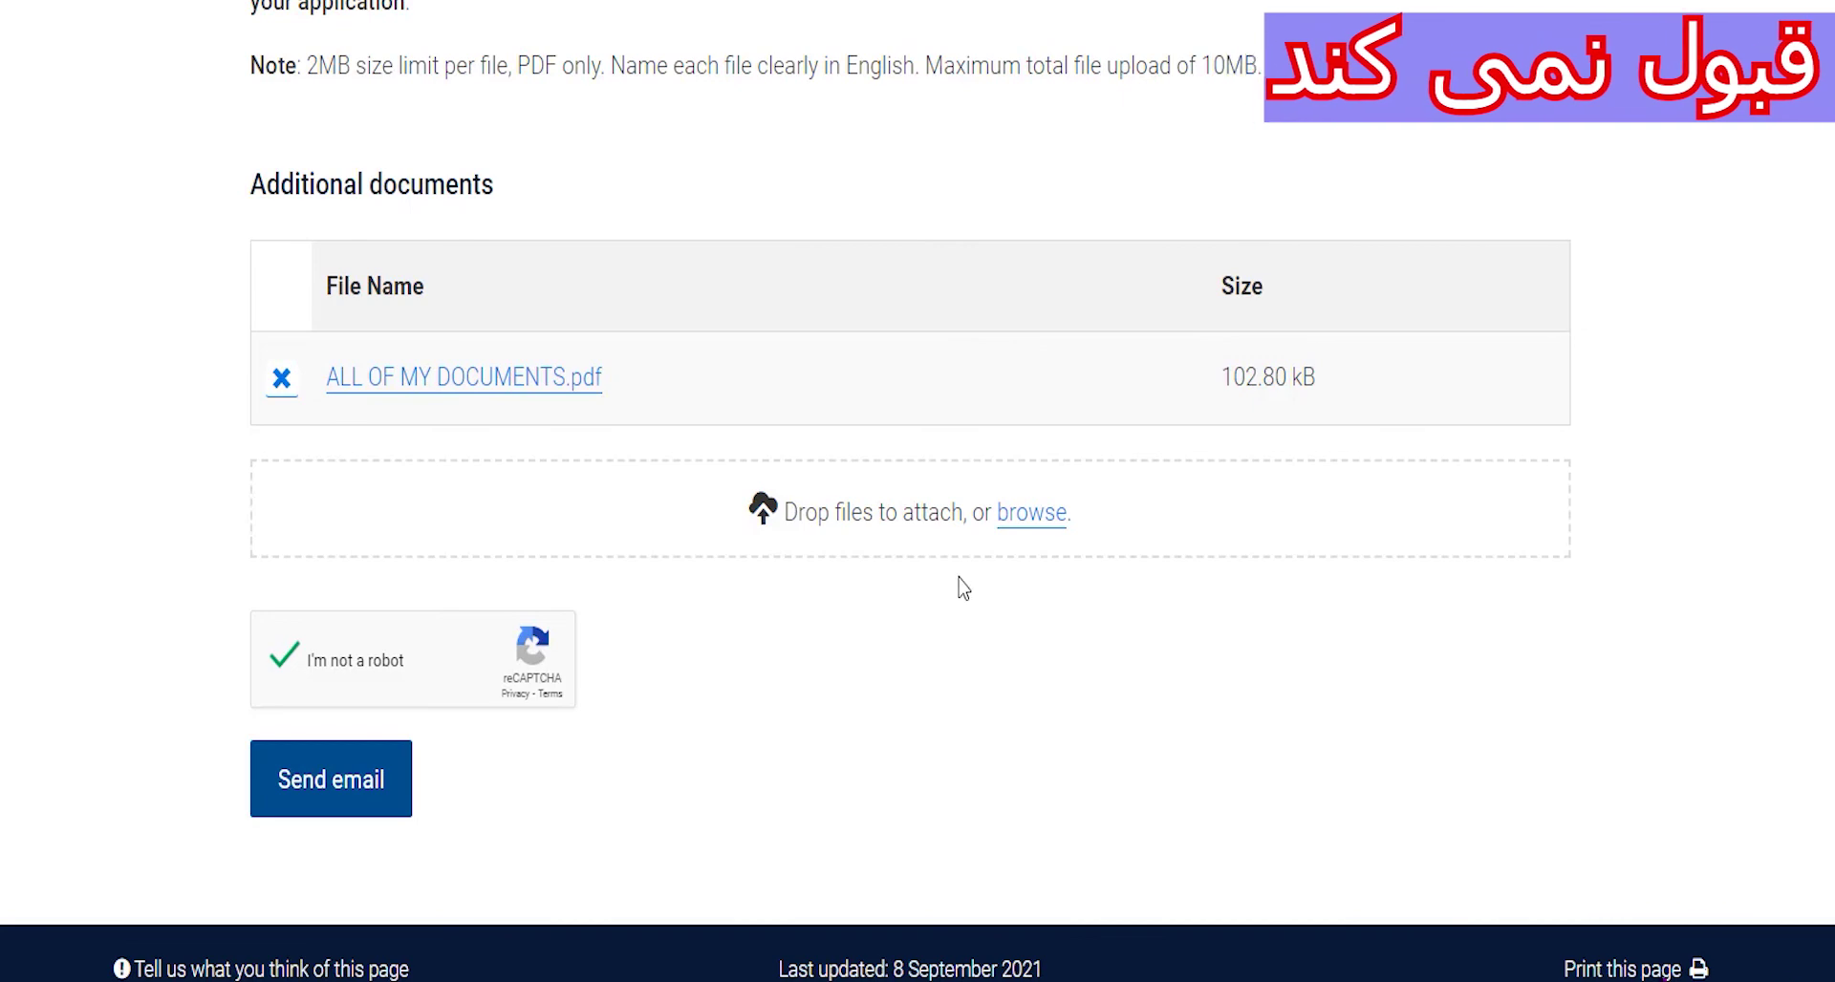
Step: Review the application page from its introduction through the main applicant's details, including the citizenship, ethnicity, religion, country of residence and residential address fields
scroll(1100, 406, "up", 20)
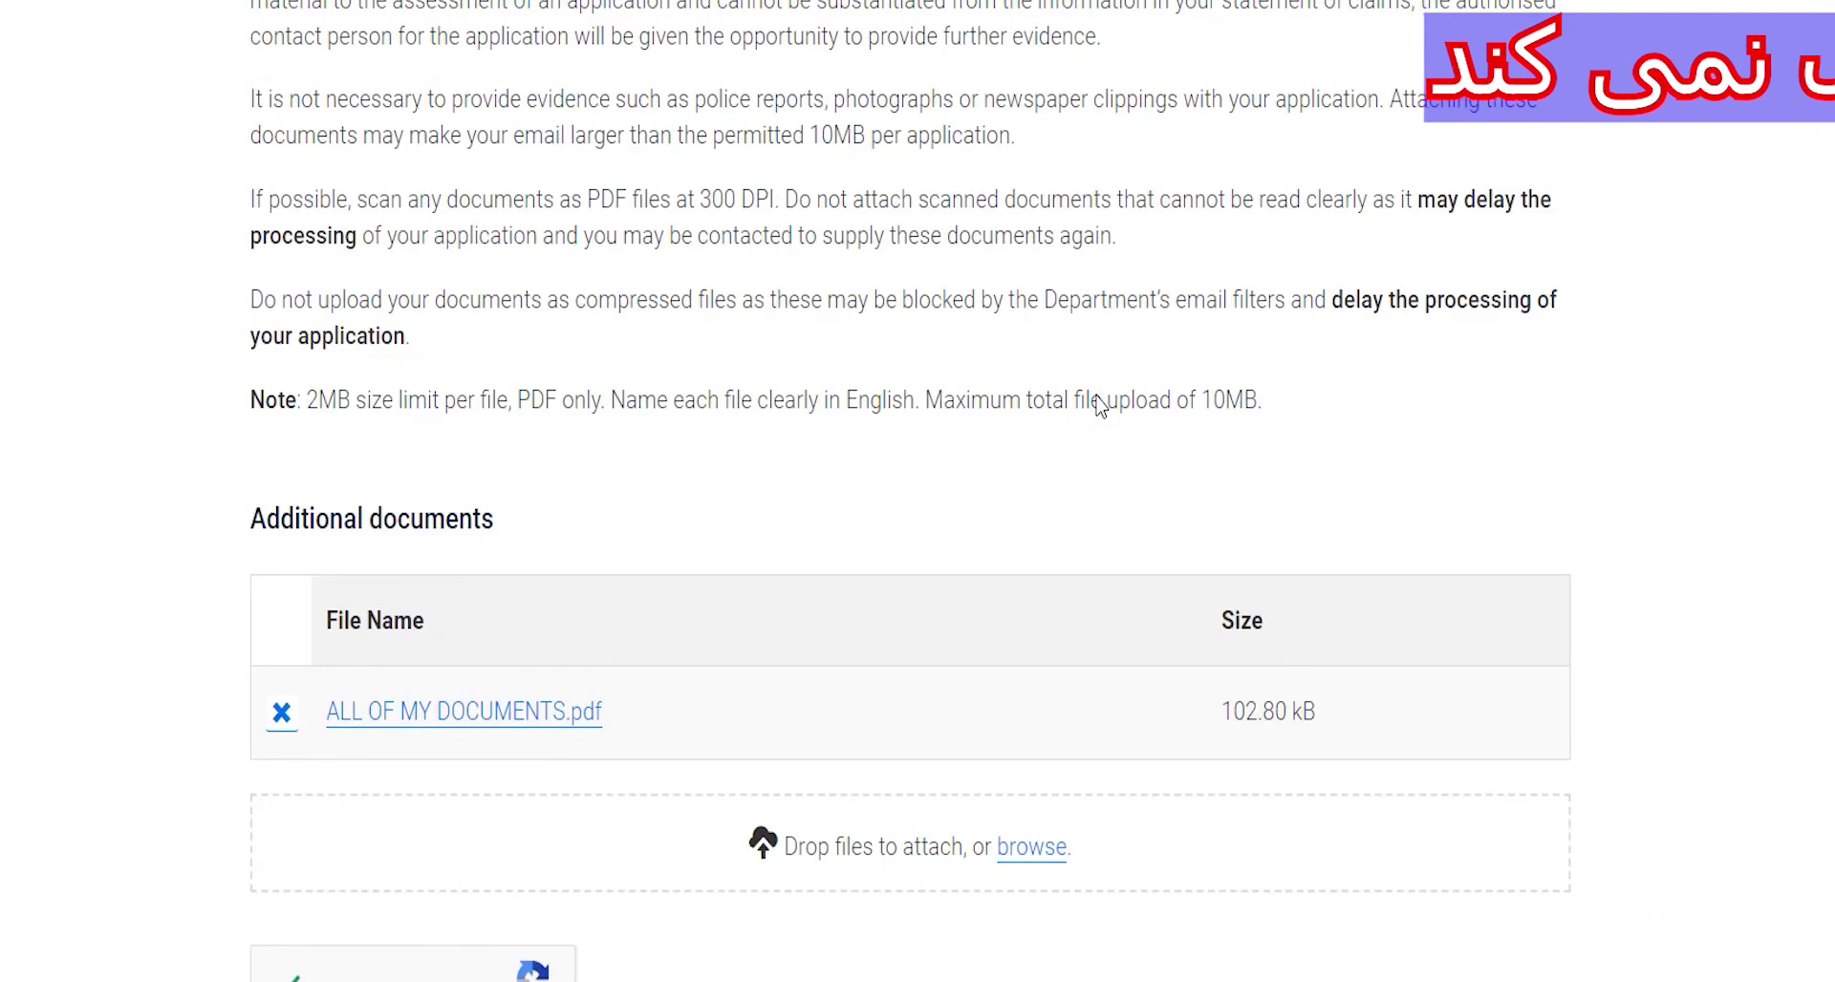
scroll(1022, 313, "up", 20)
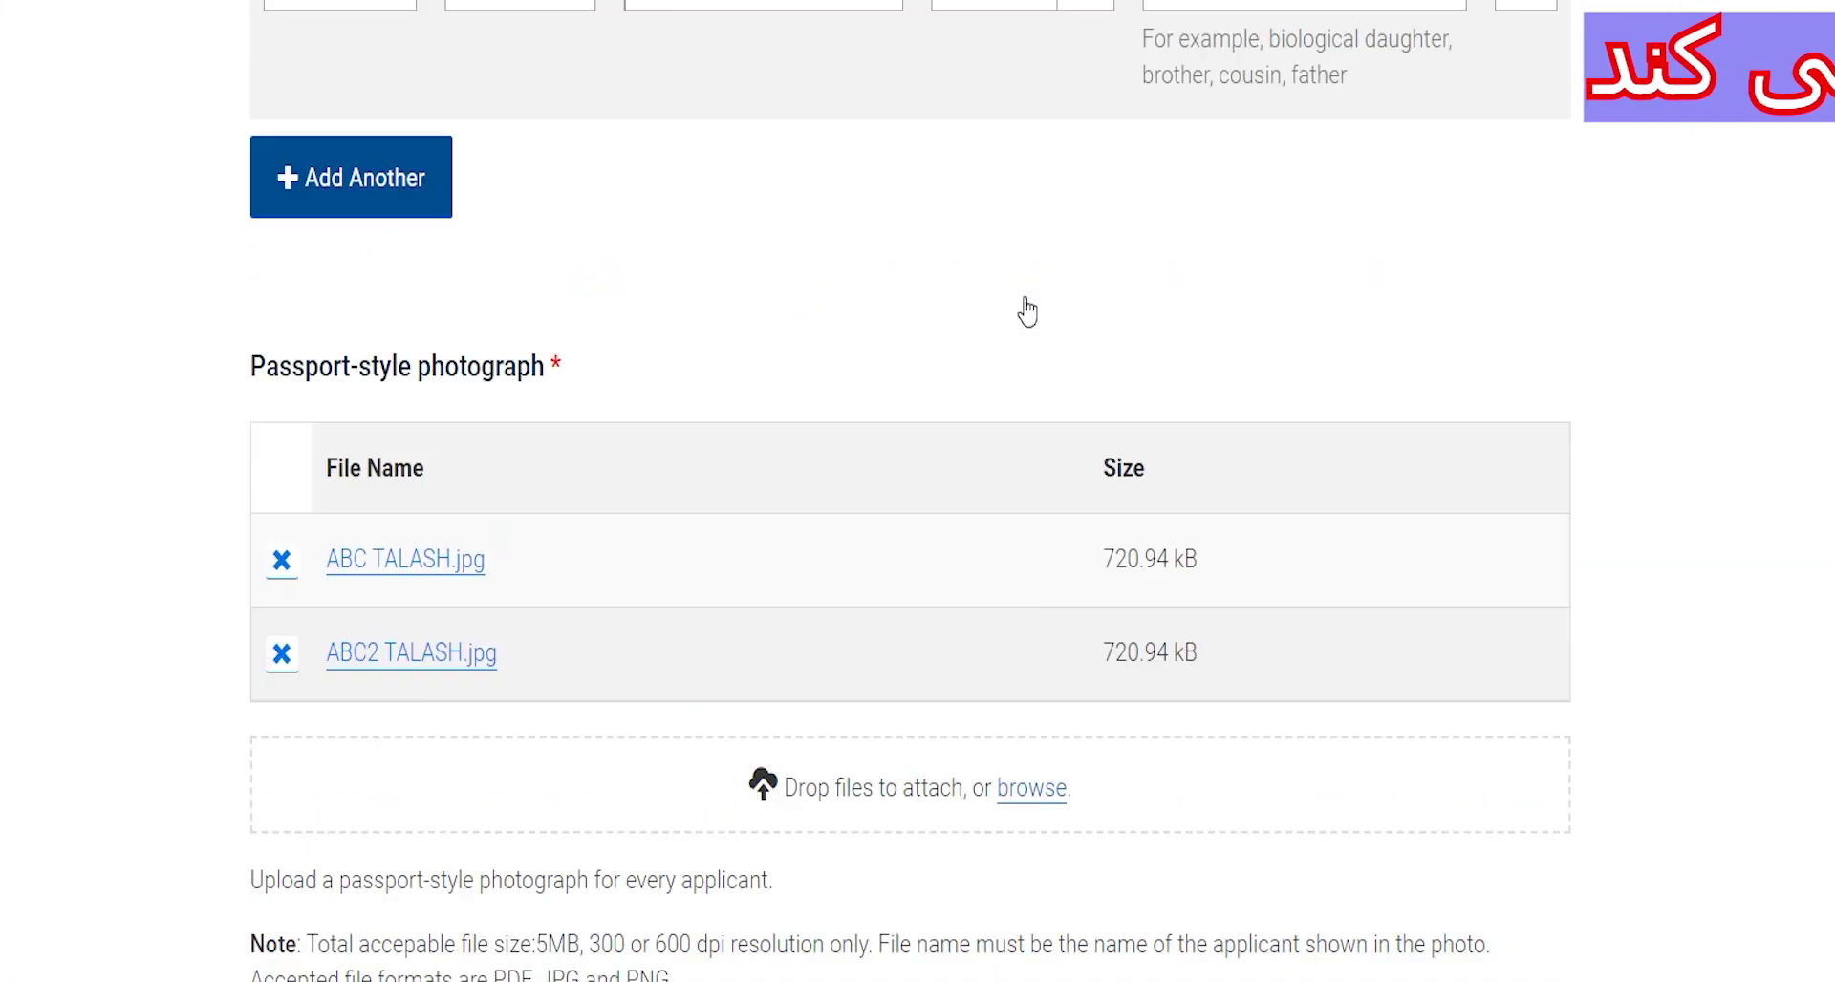
scroll(1029, 308, "up", 20)
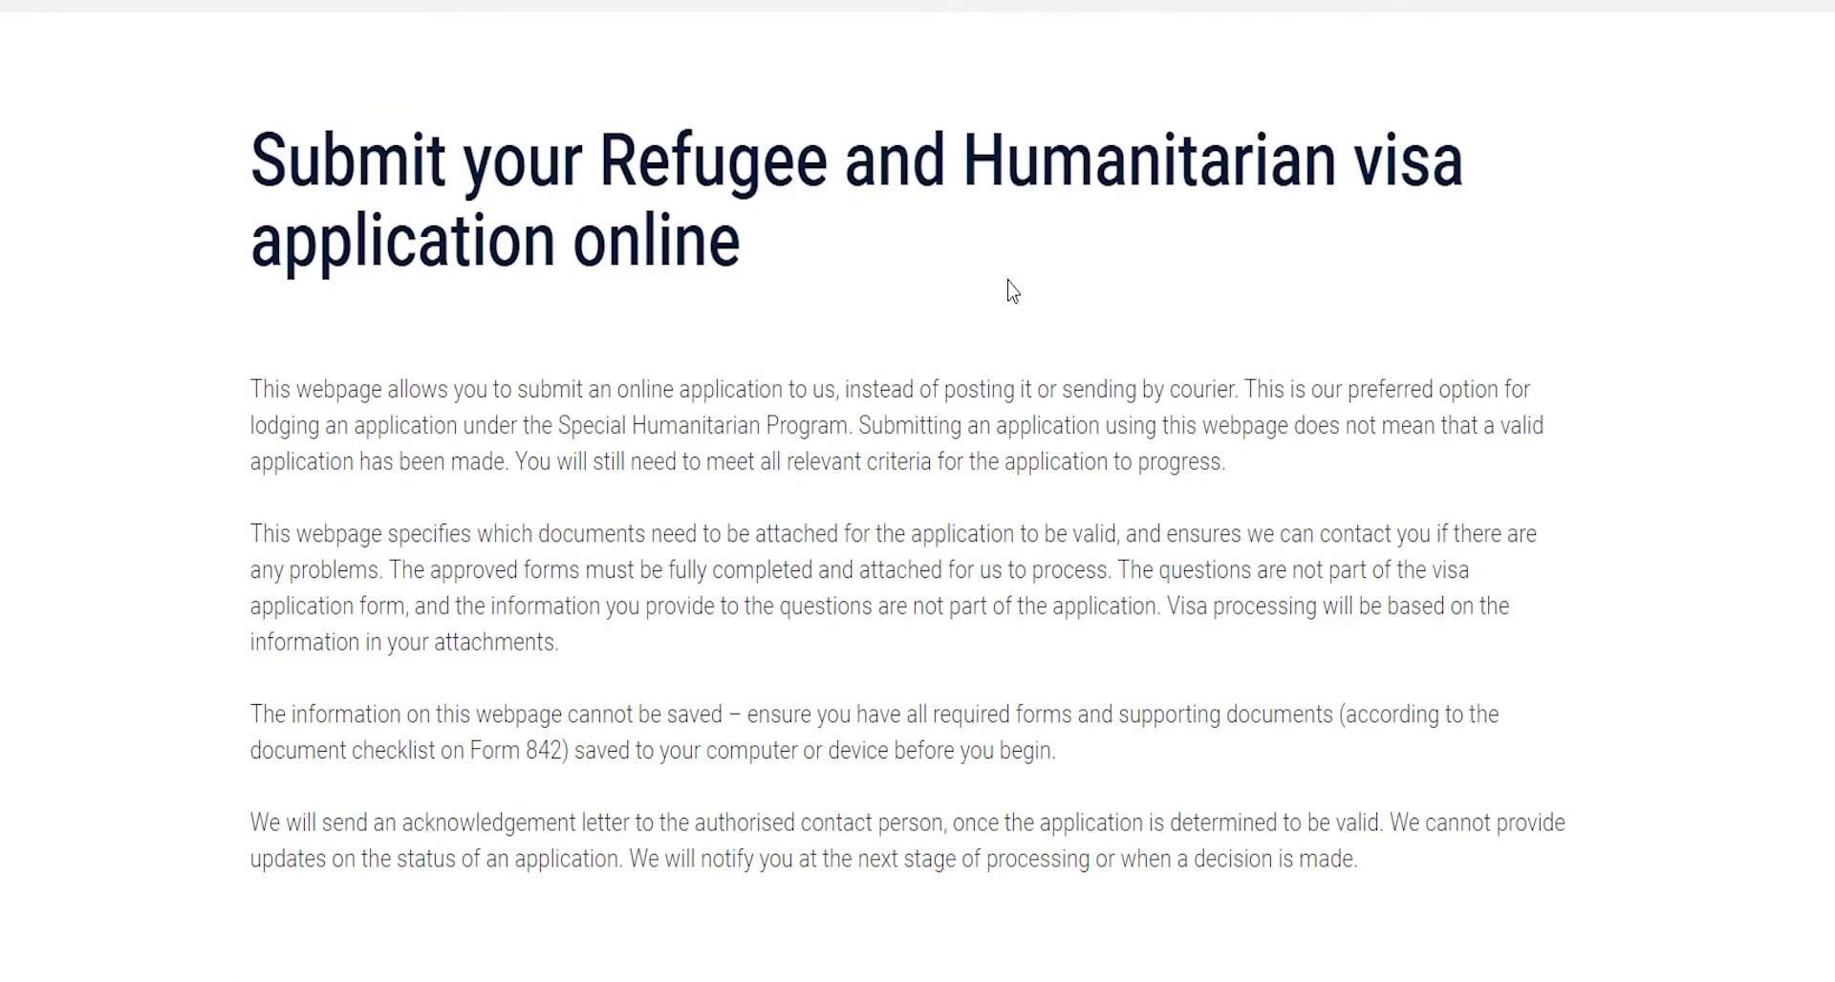
scroll(860, 299, "down", 5)
scroll(860, 299, "up", 10)
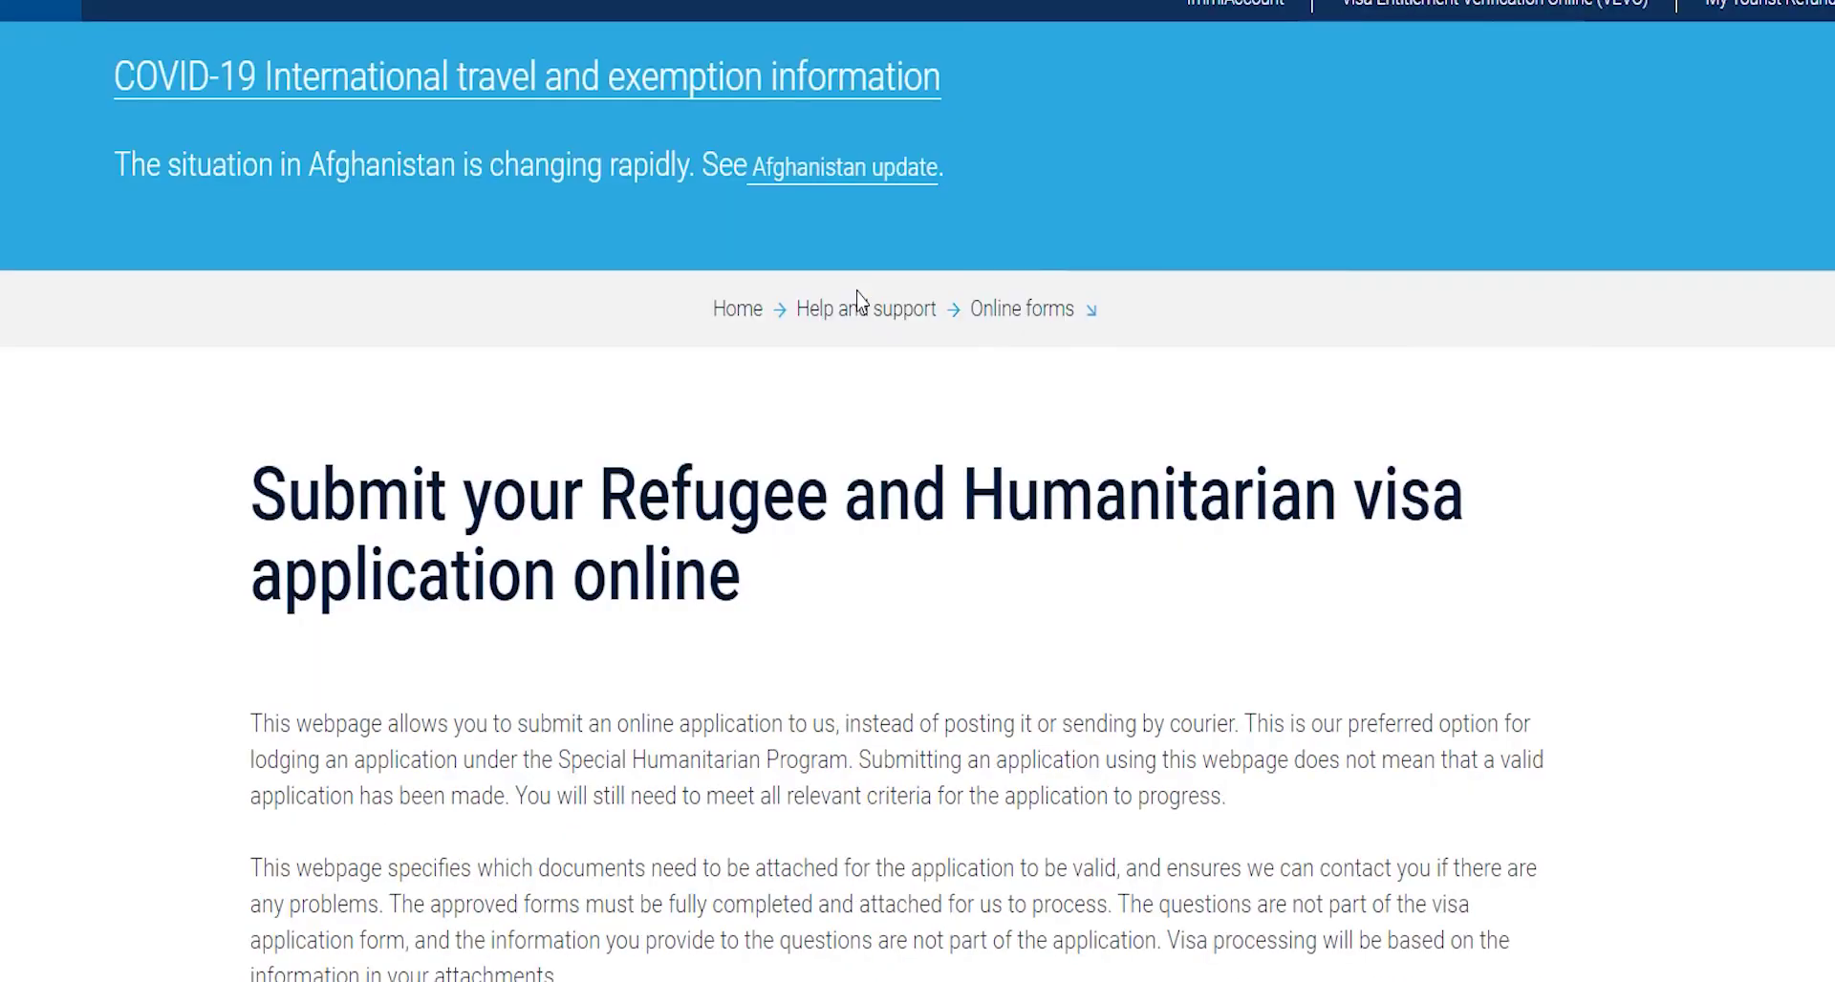
scroll(860, 301, "down", 20)
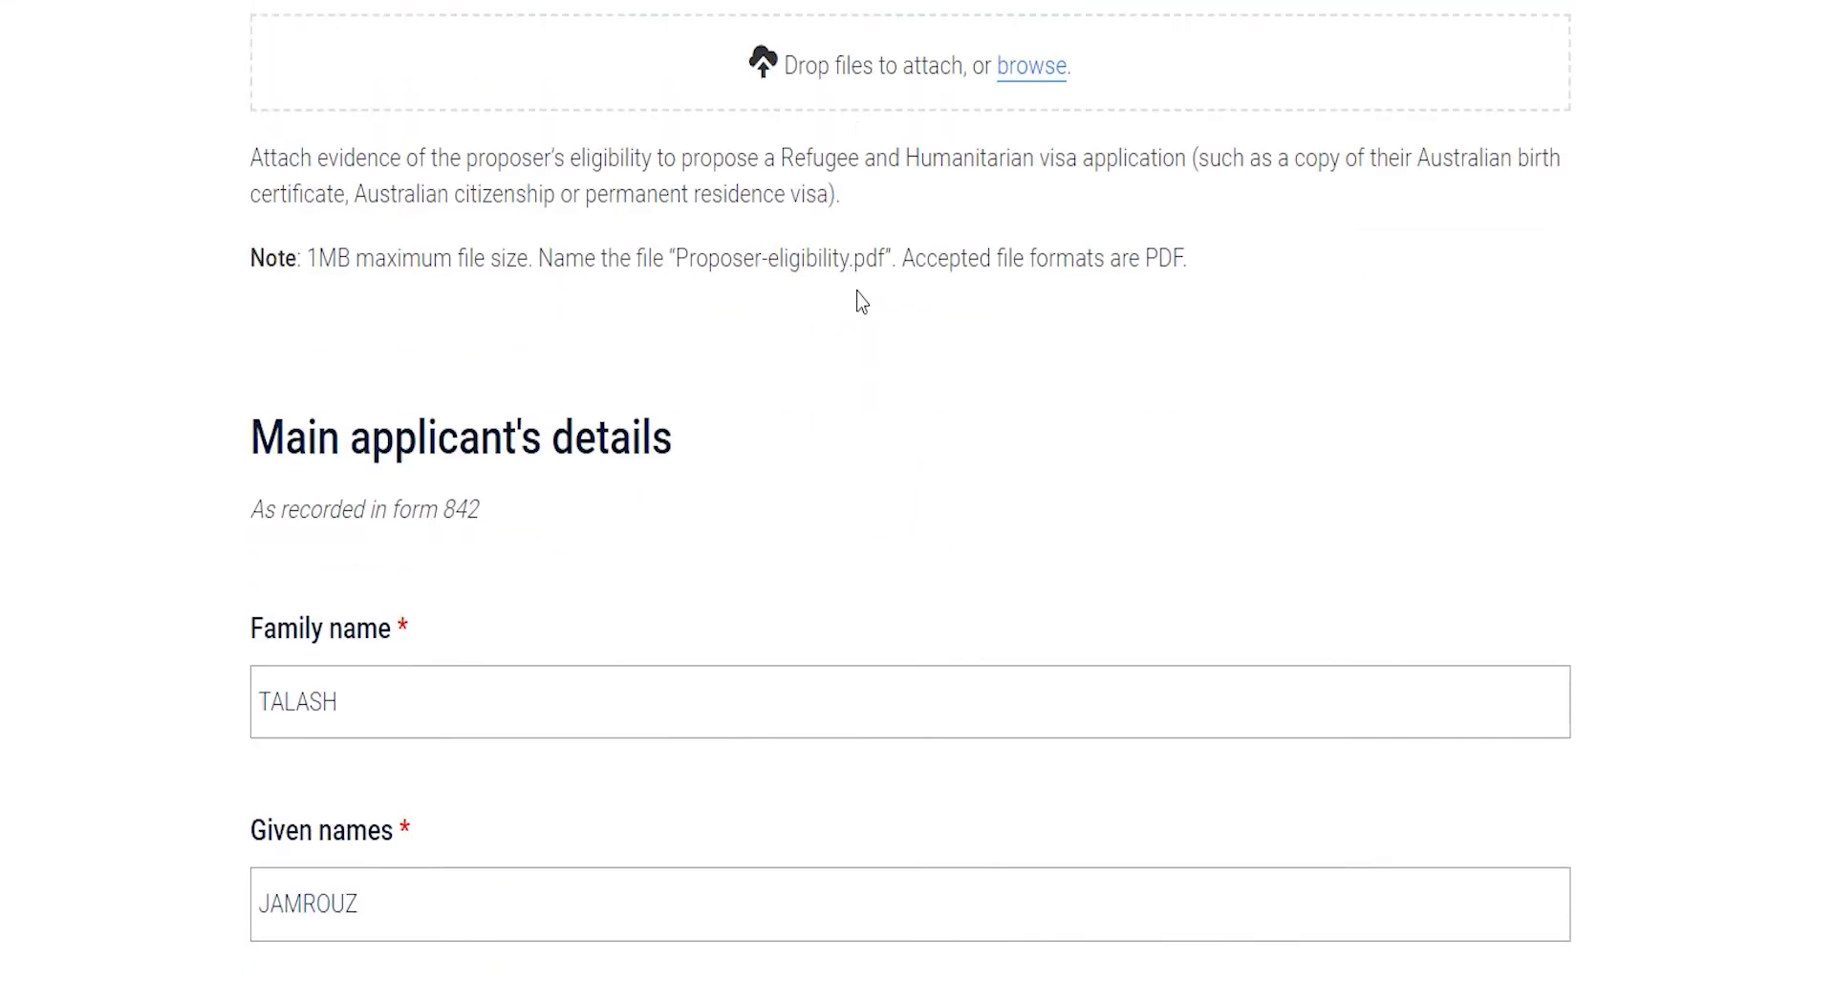
scroll(860, 301, "down", 10)
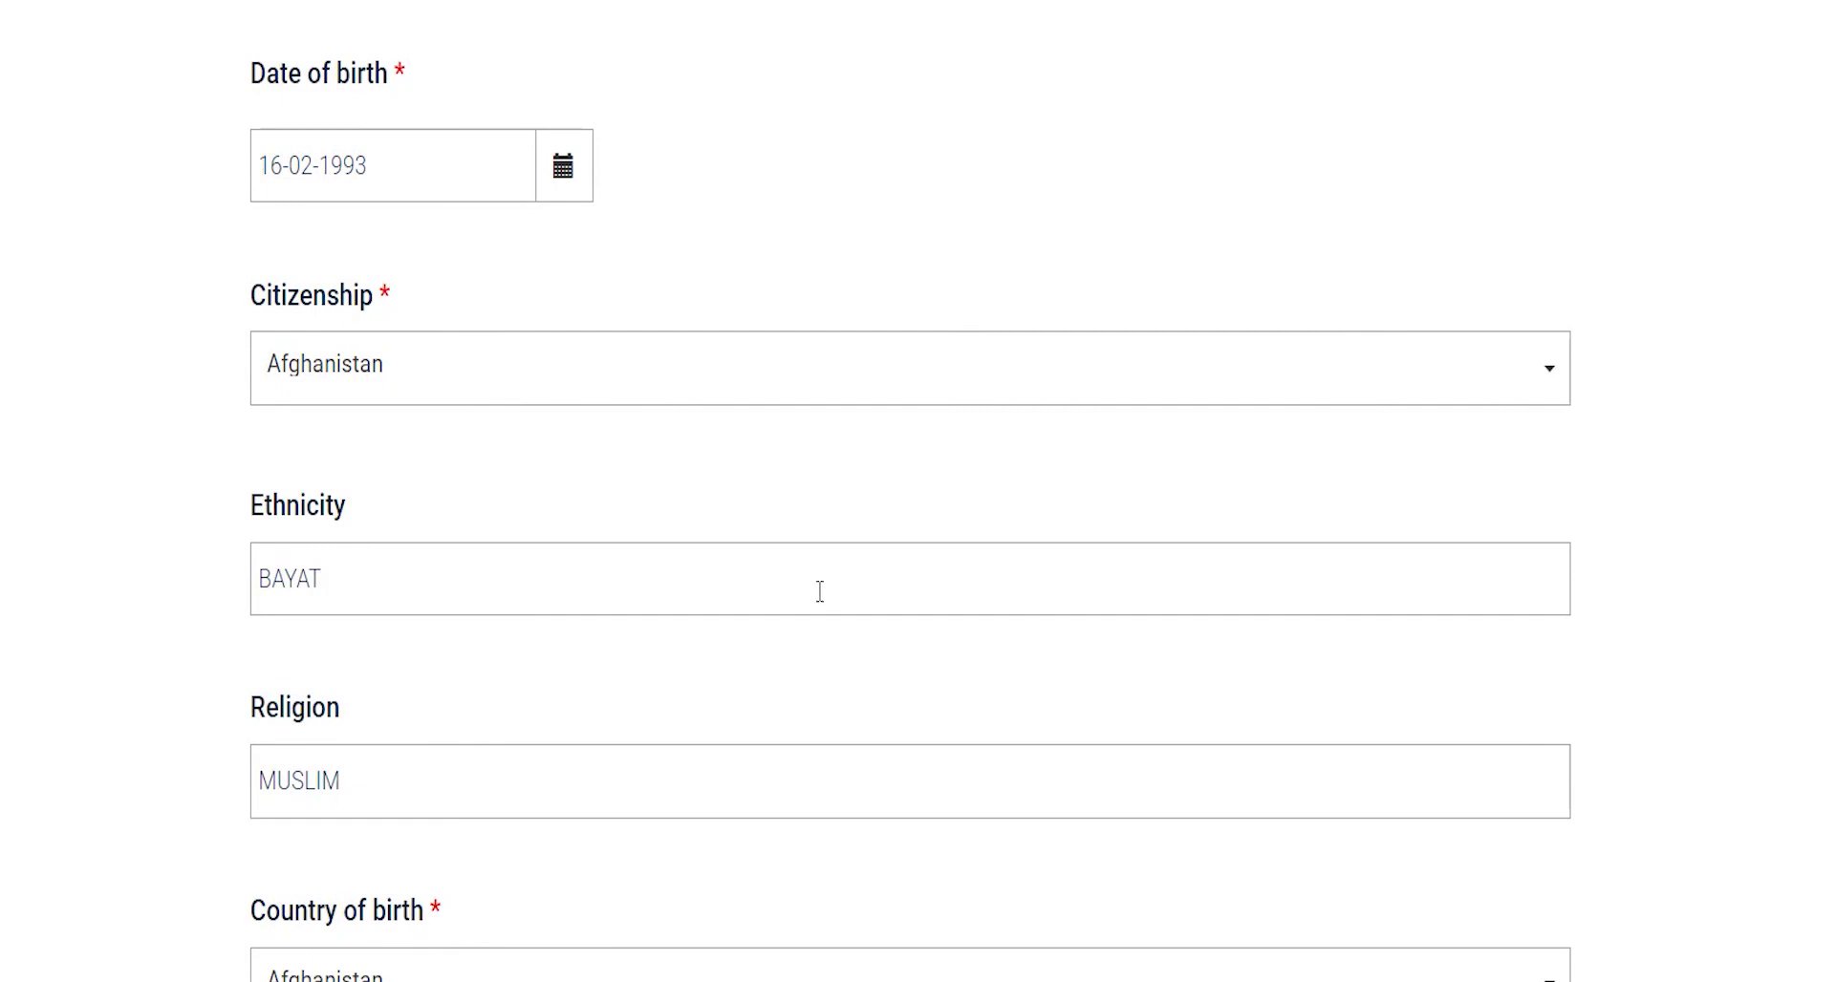
scroll(724, 552, "down", 8)
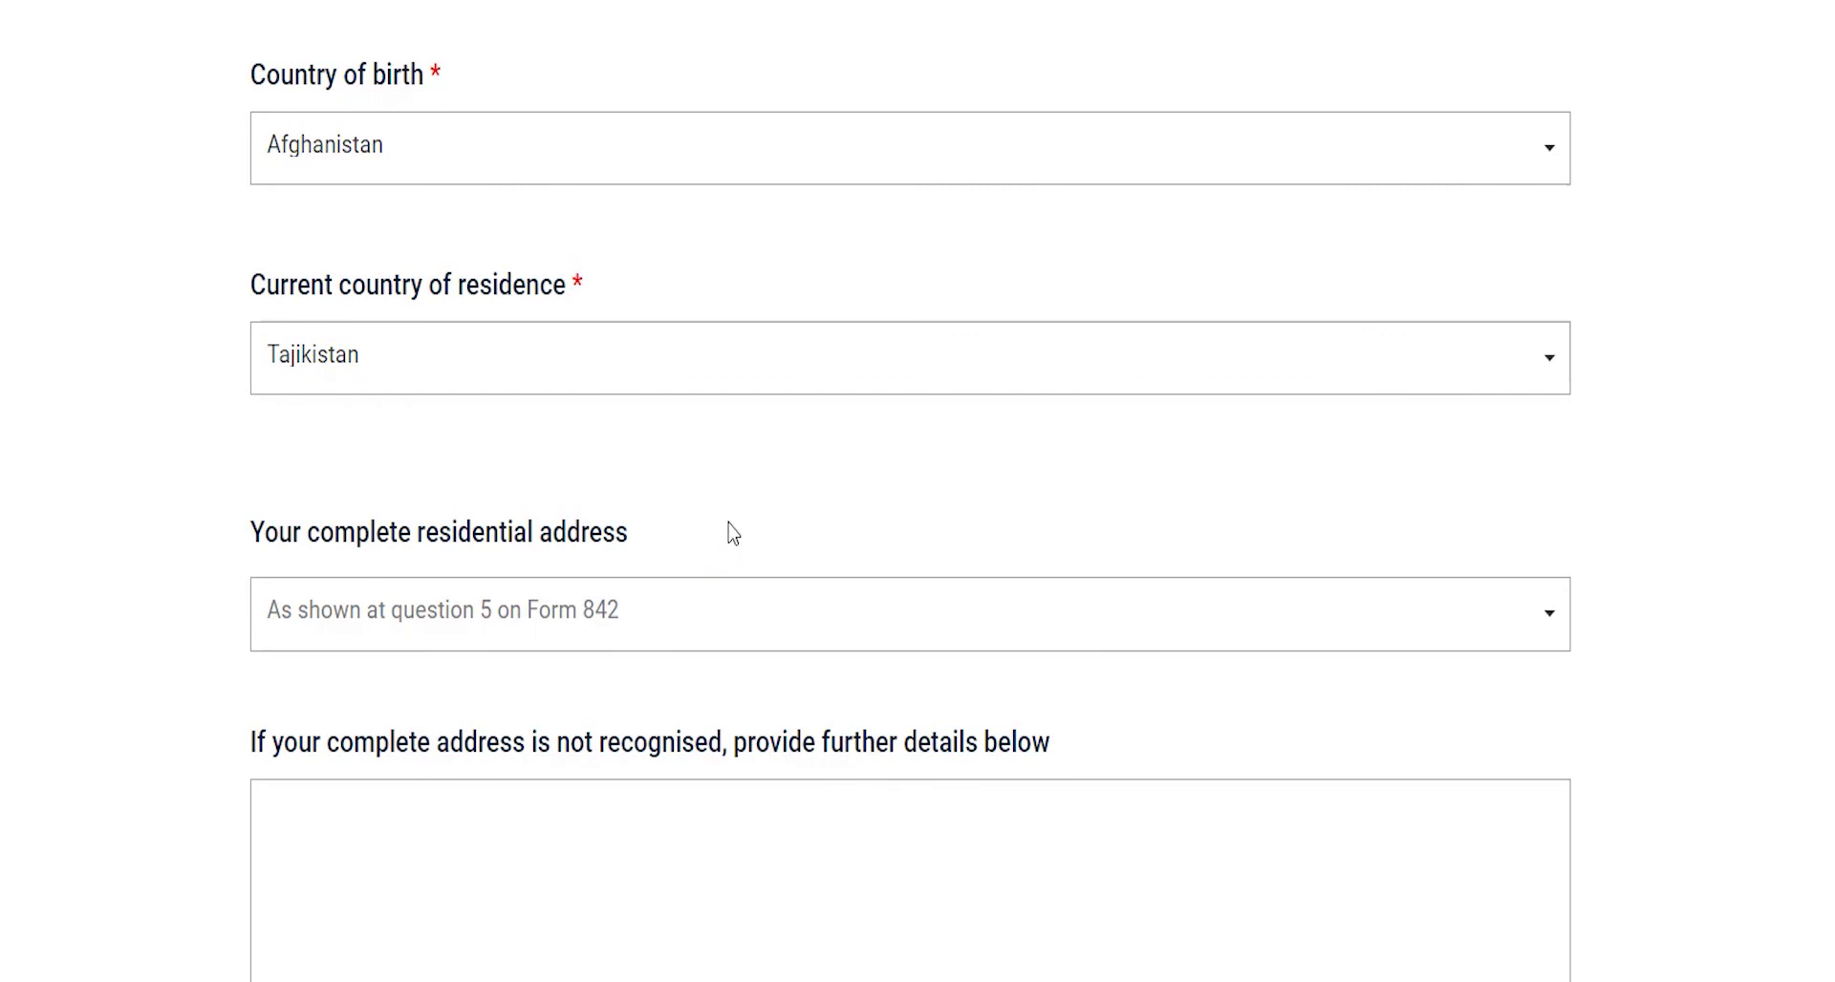
scroll(732, 533, "down", 2)
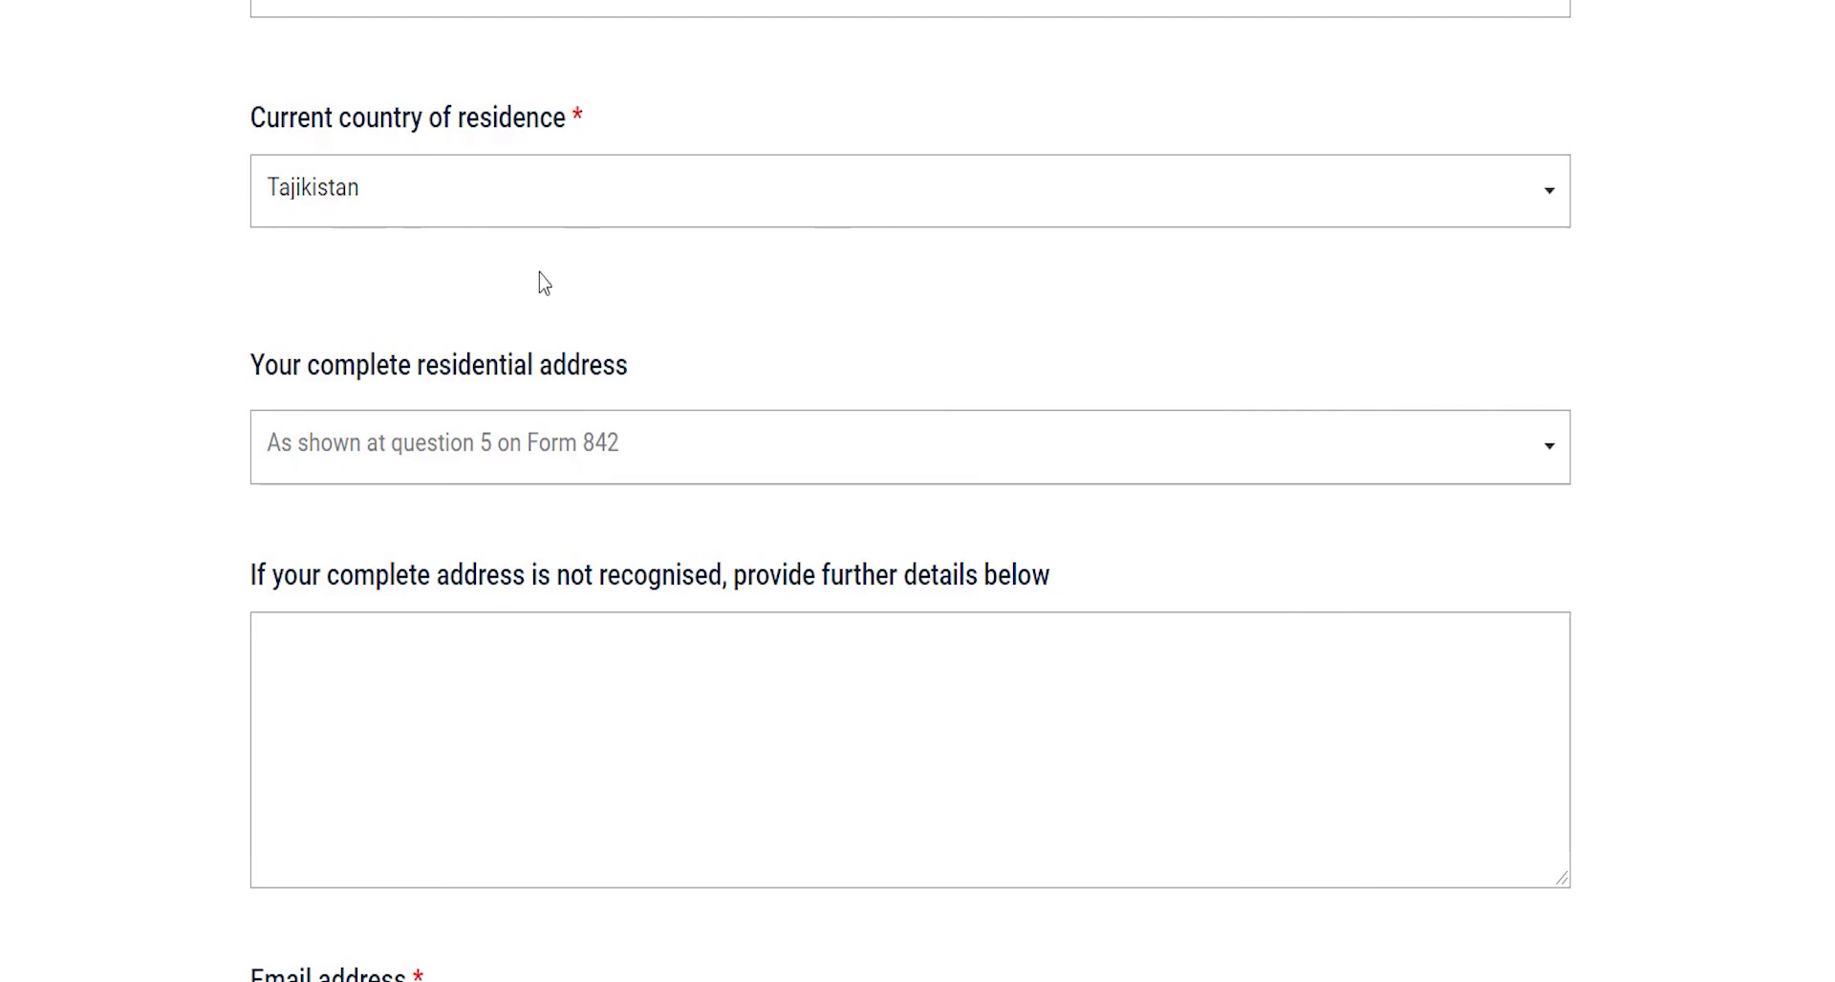
scroll(542, 284, "down", 12)
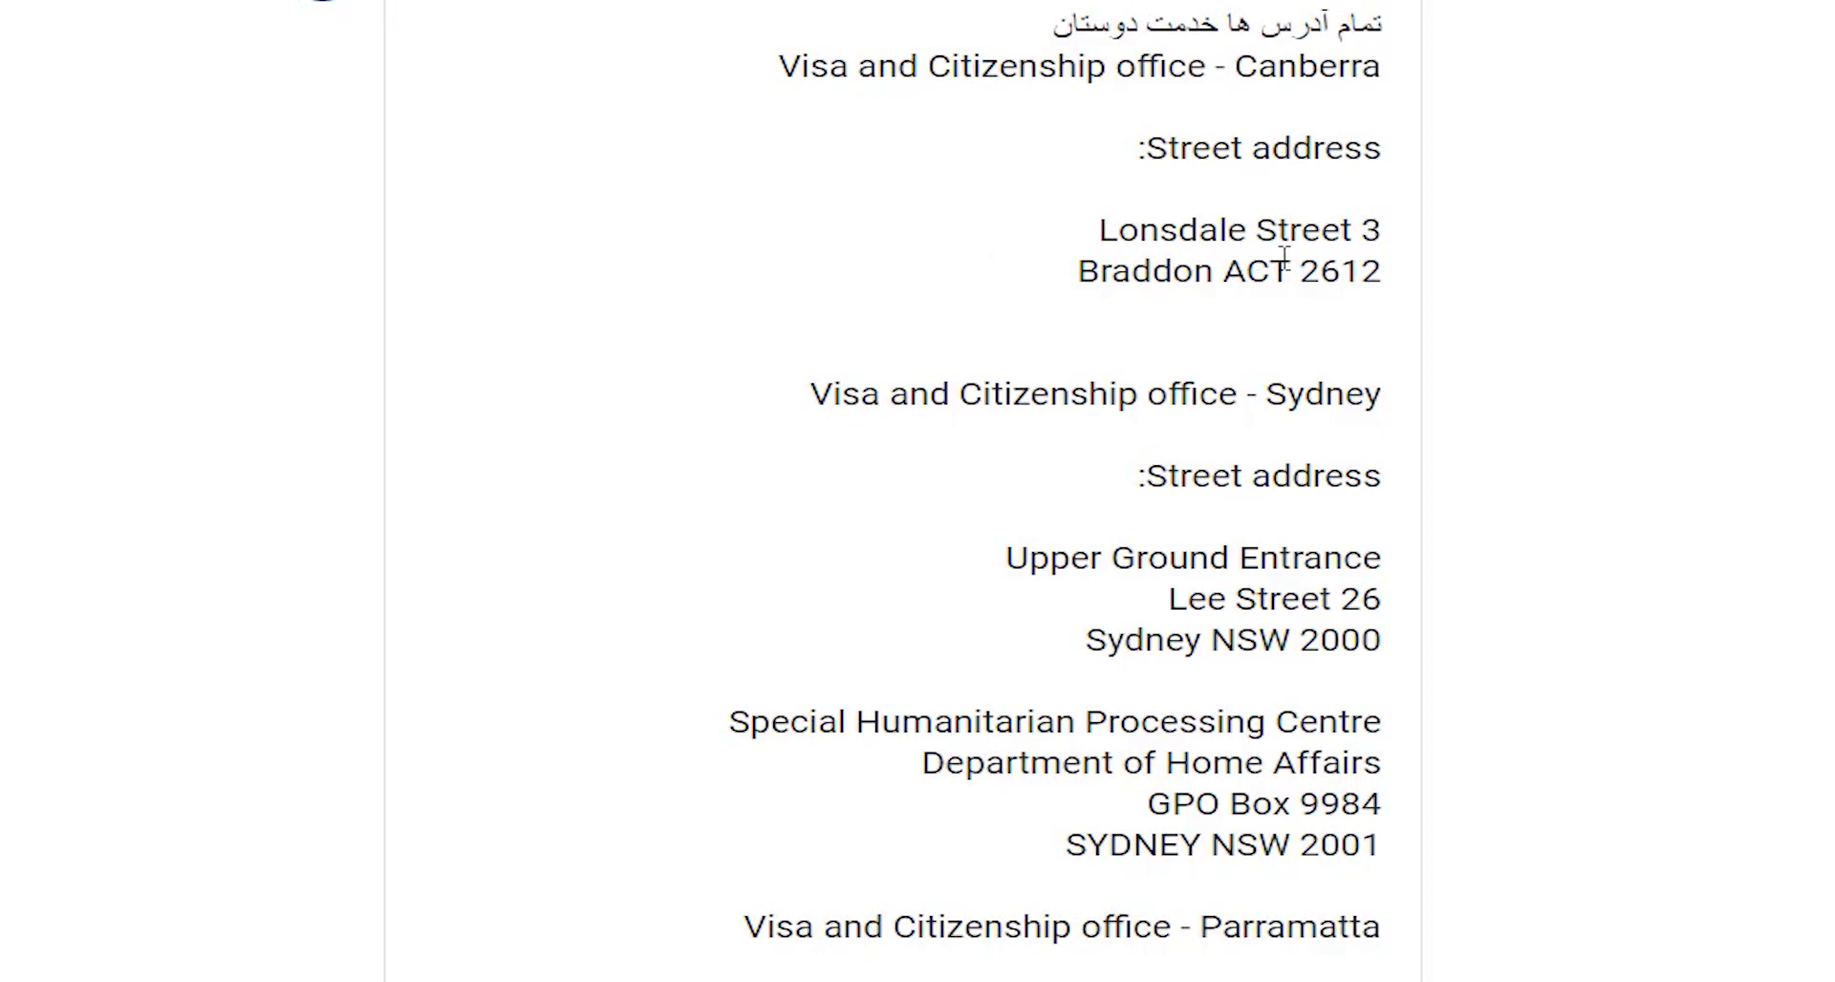
Step: In the Telegram post of office addresses, highlight the Canberra and Sydney Visa and Citizenship office entries, including the Special Humanitarian Processing Centre
left_click_drag(1370, 271, 805, 63)
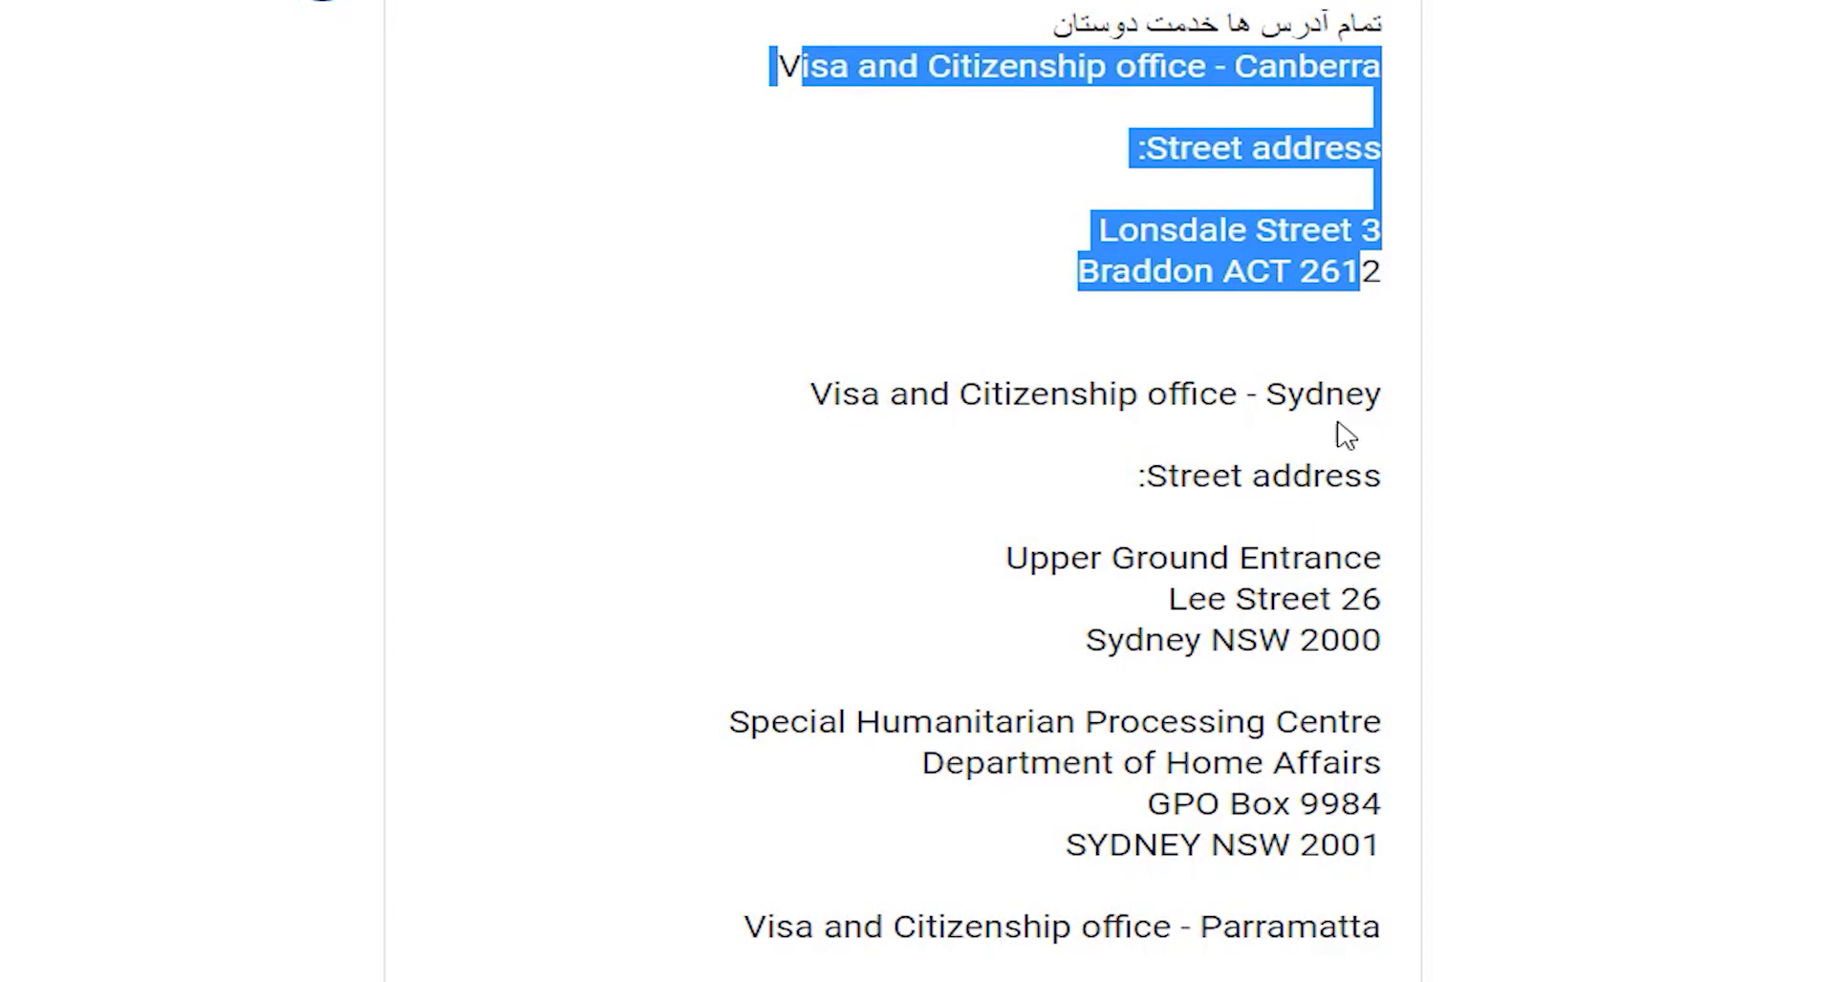
left_click_drag(1368, 392, 830, 397)
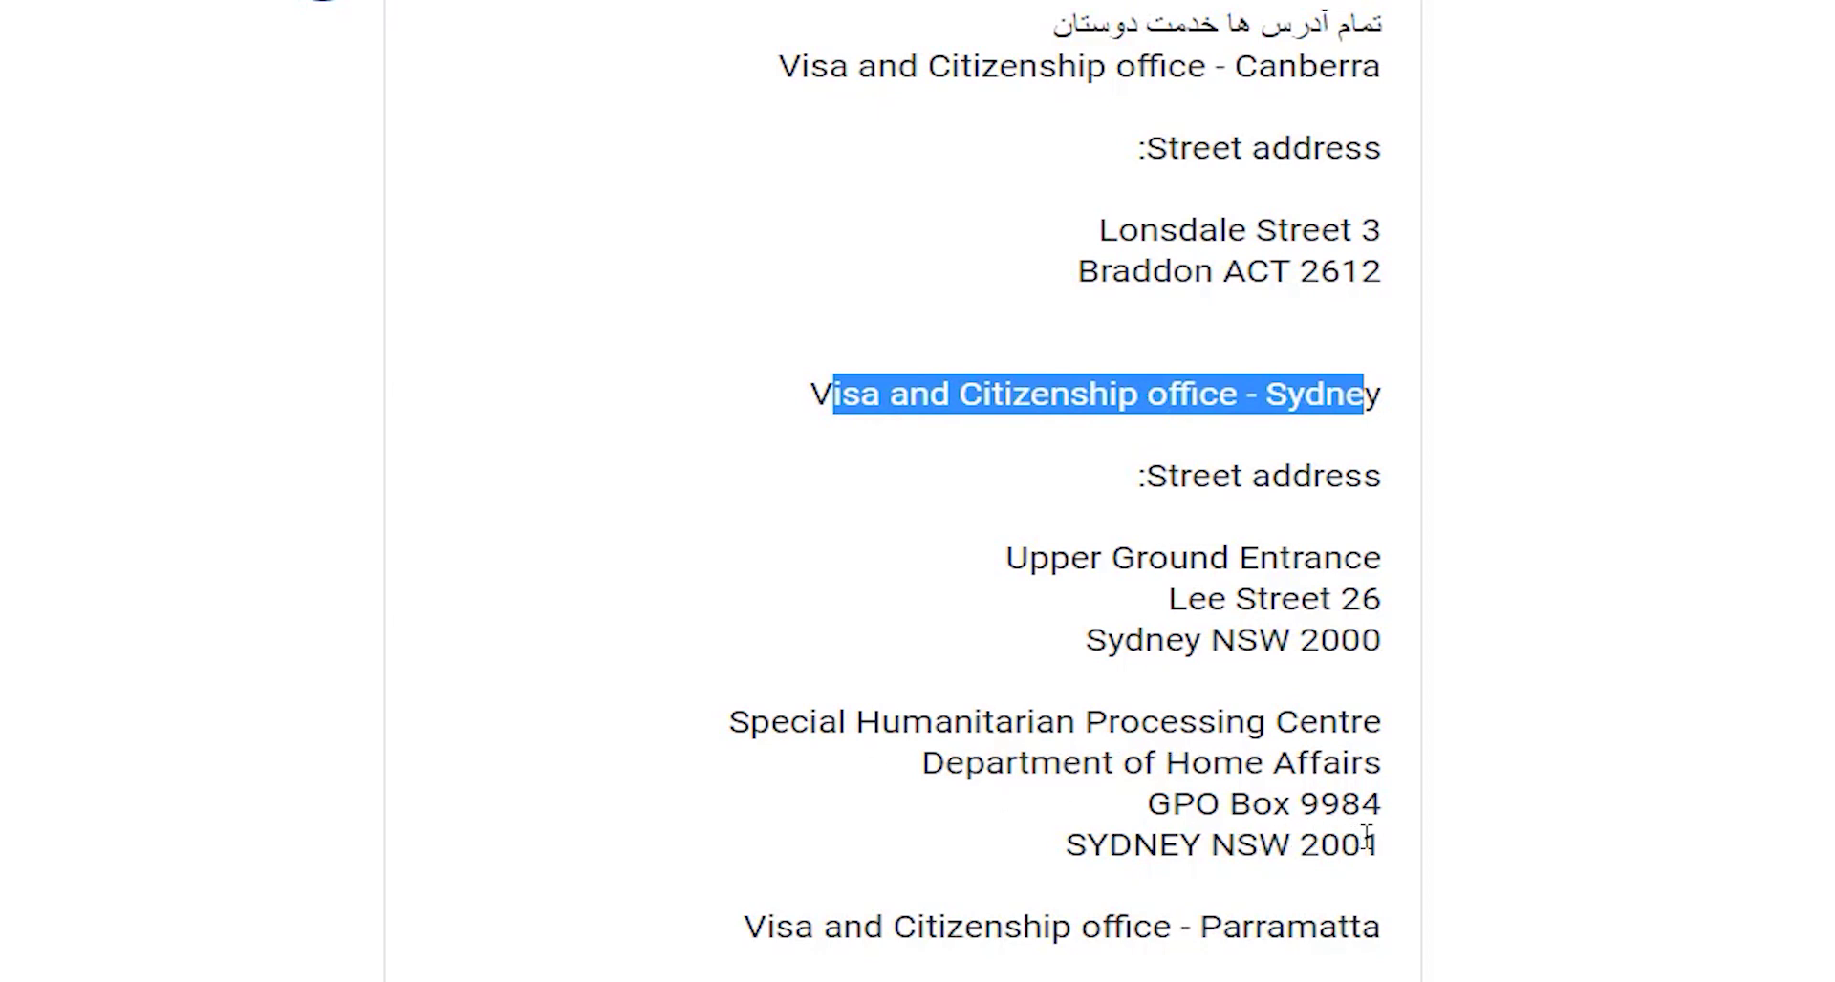
left_click_drag(1382, 827, 821, 397)
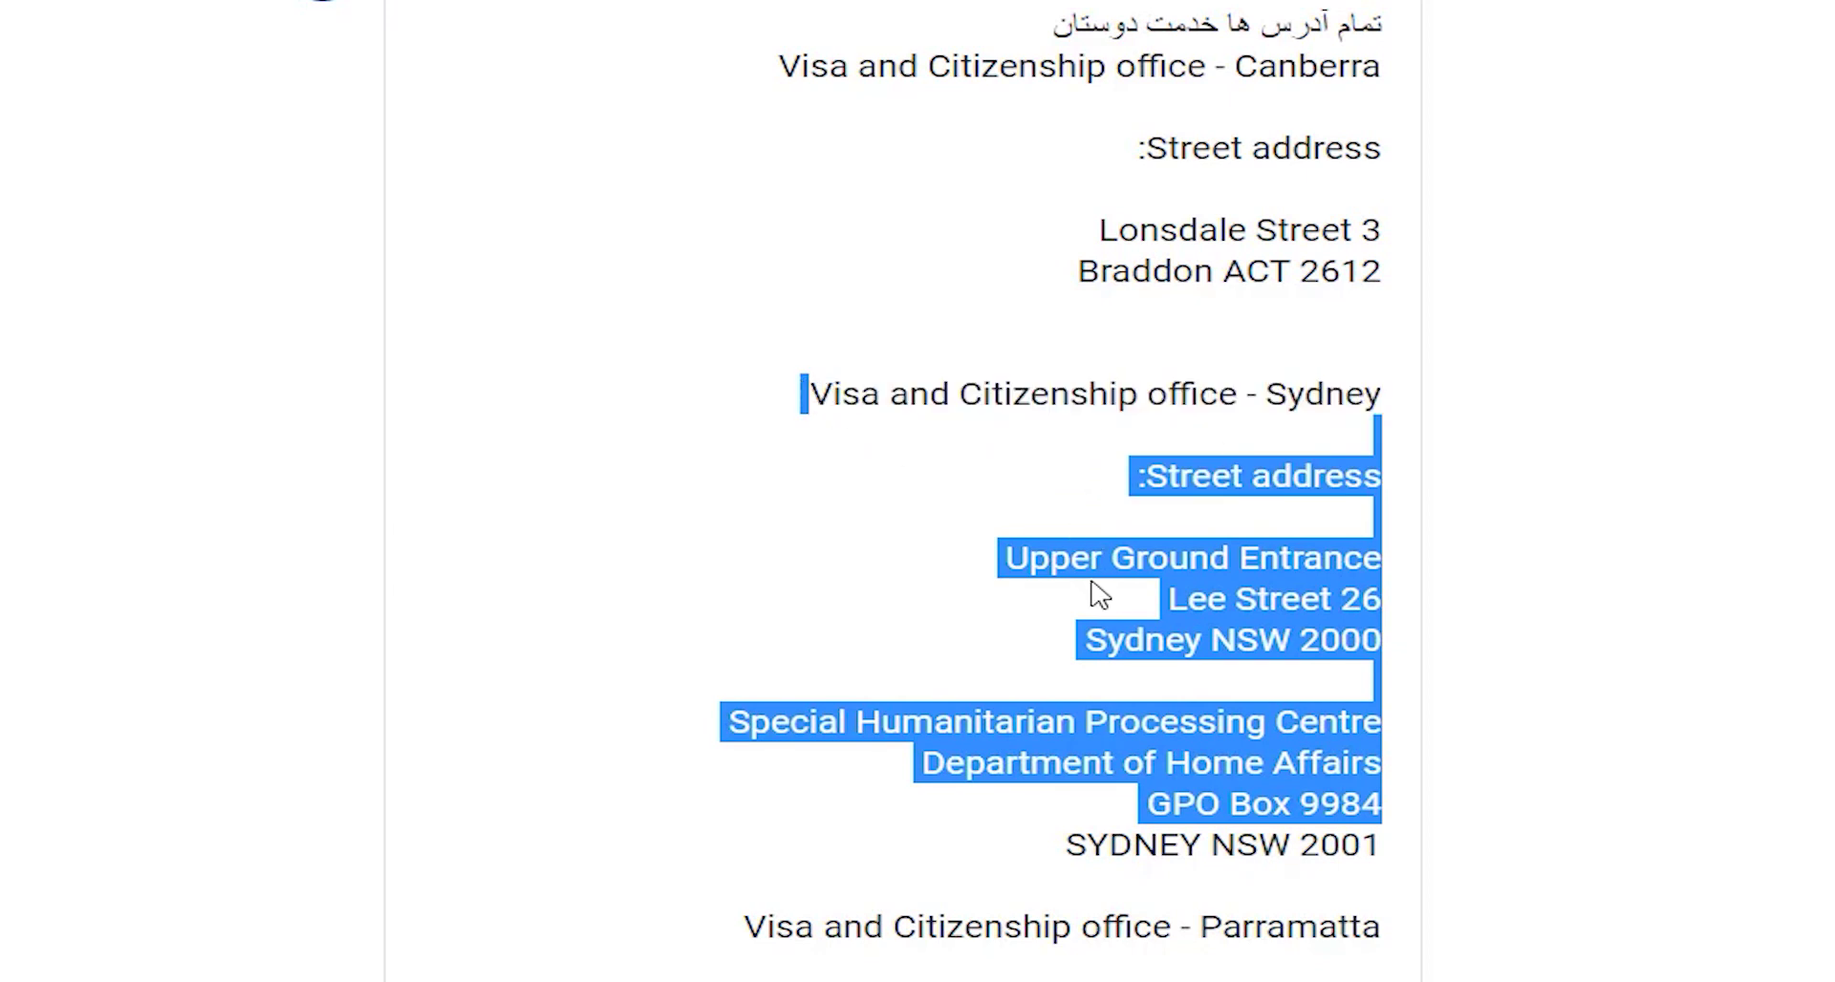
Step: Examine the Visa and Citizenship office addresses for Parramatta, Darwin, Brisbane, Cairns, Adelaide, Hobart, Melbourne and Perth
scroll(1099, 594, "down", 2)
scroll(1078, 549, "down", 2)
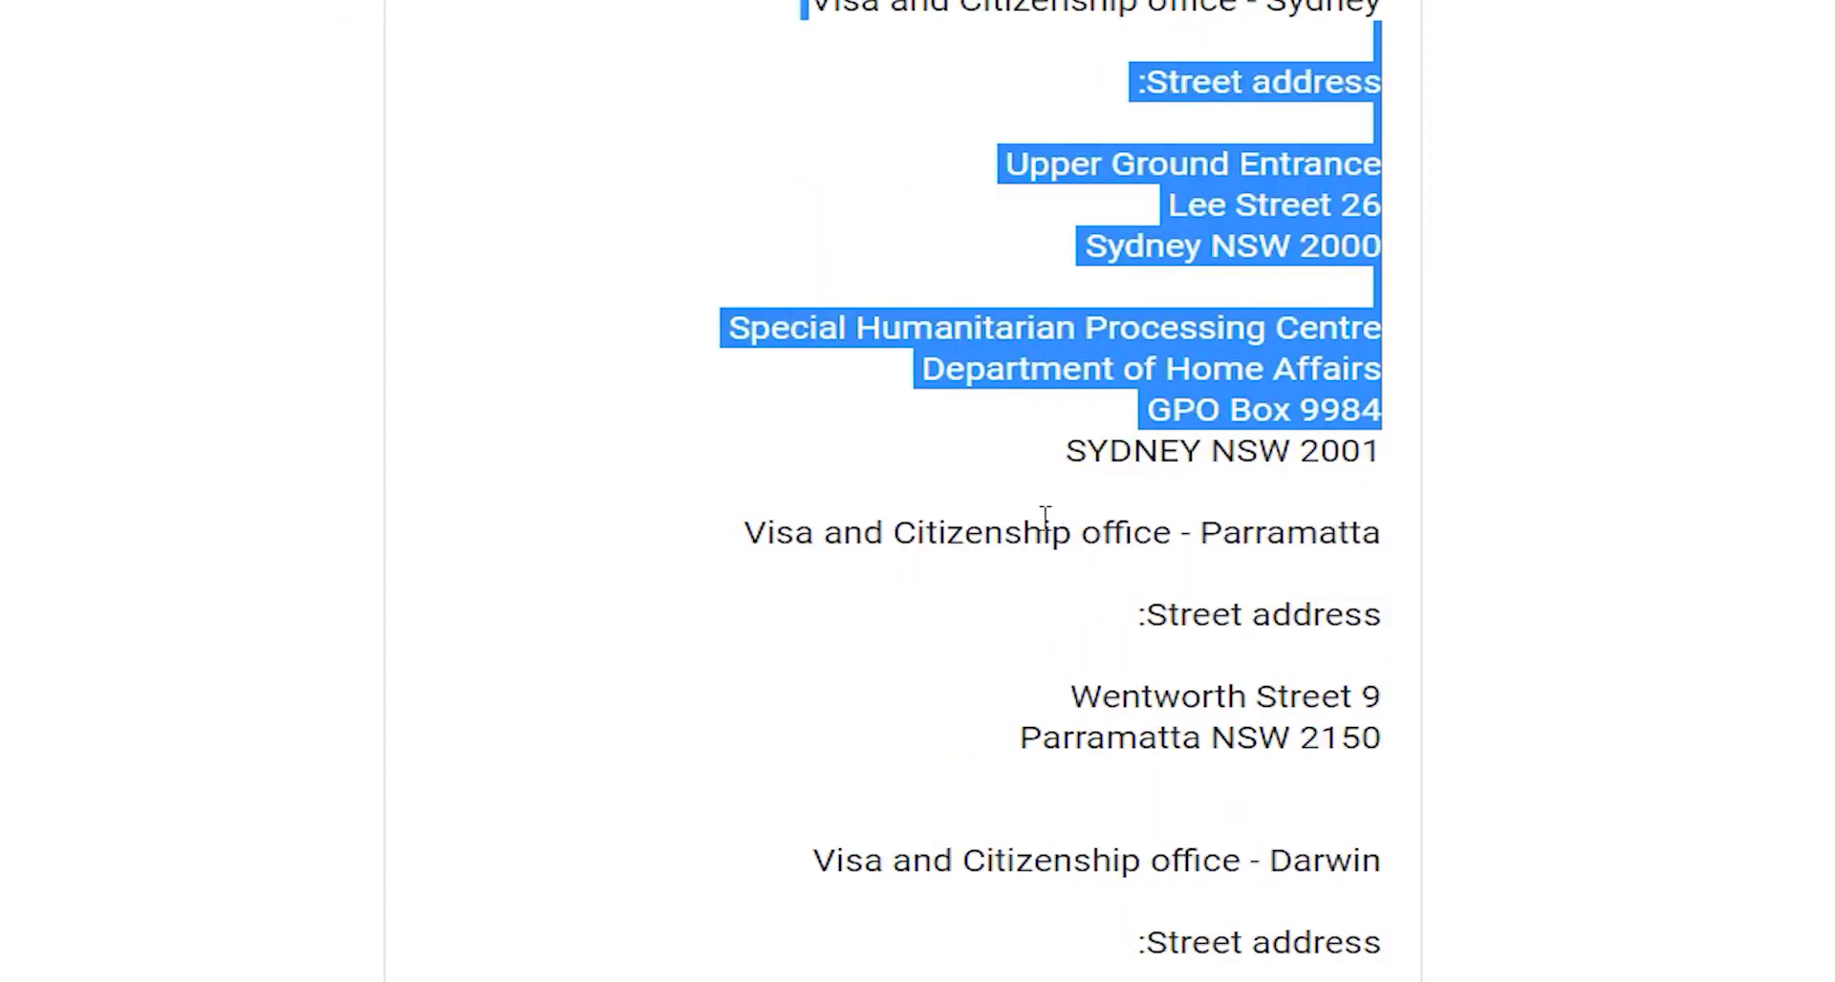
scroll(1031, 518, "down", 2)
scroll(1013, 355, "down", 2)
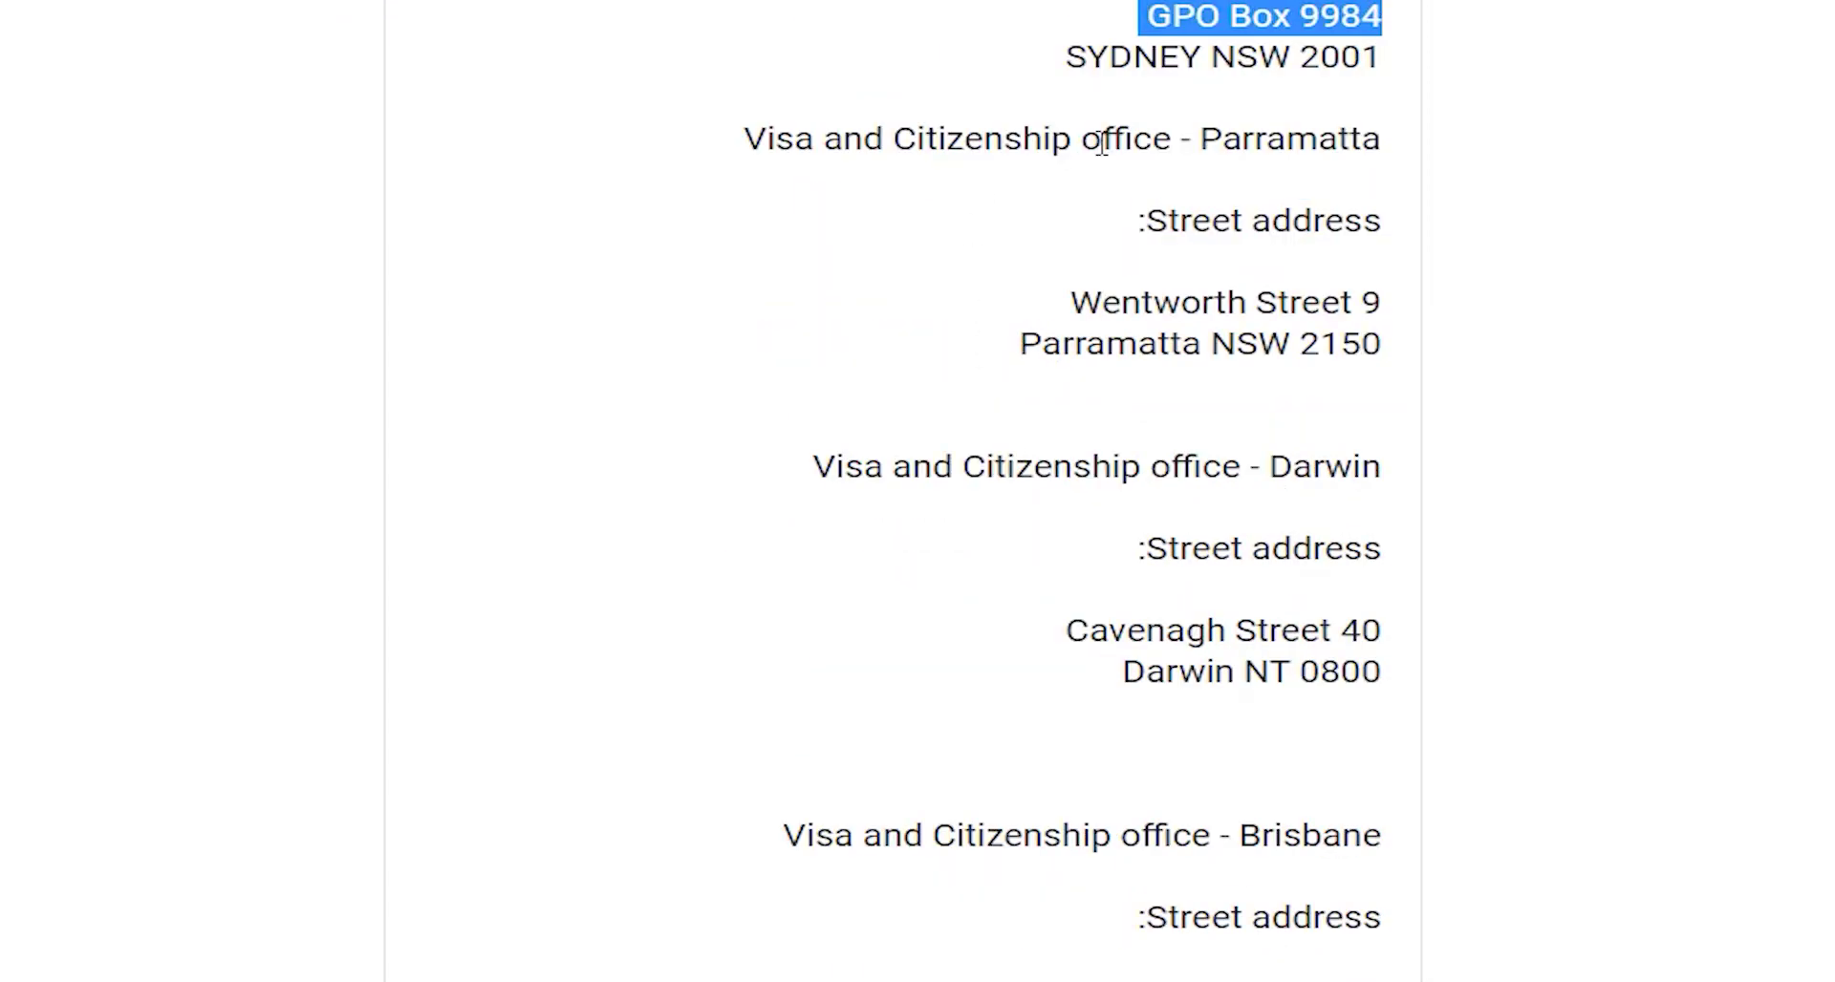
scroll(1056, 277, "down", 4)
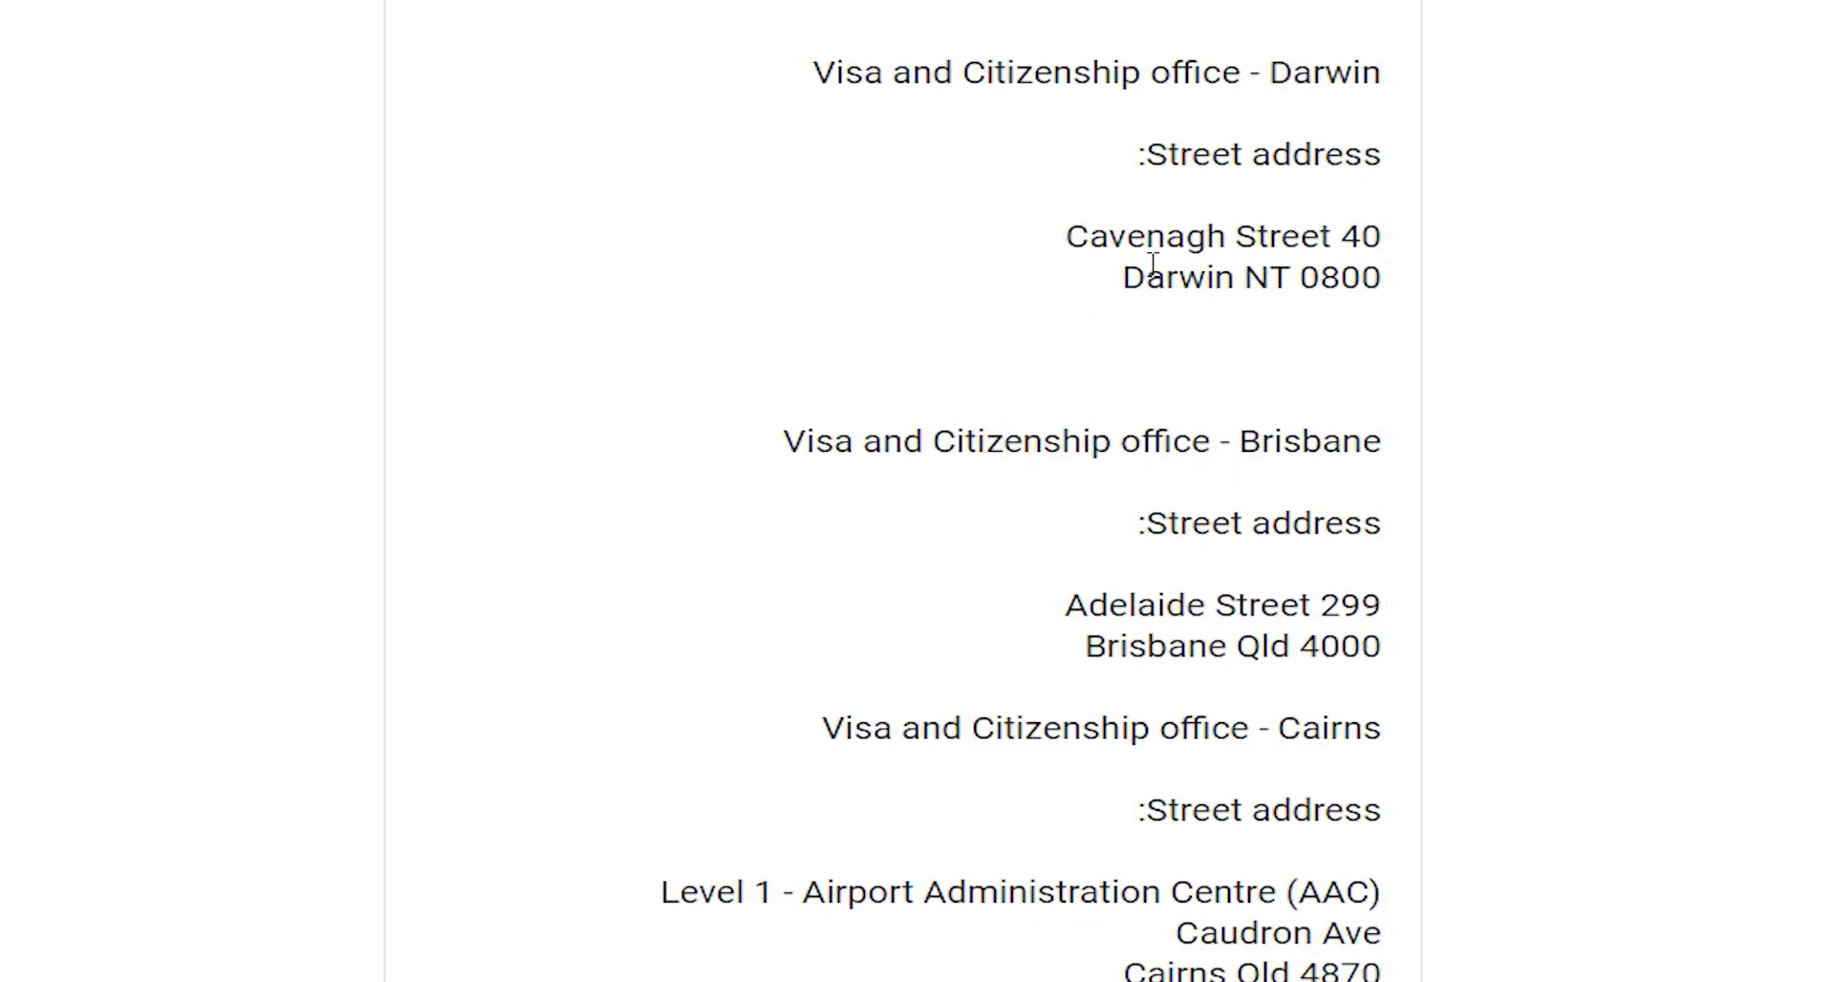
scroll(1052, 319, "down", 4)
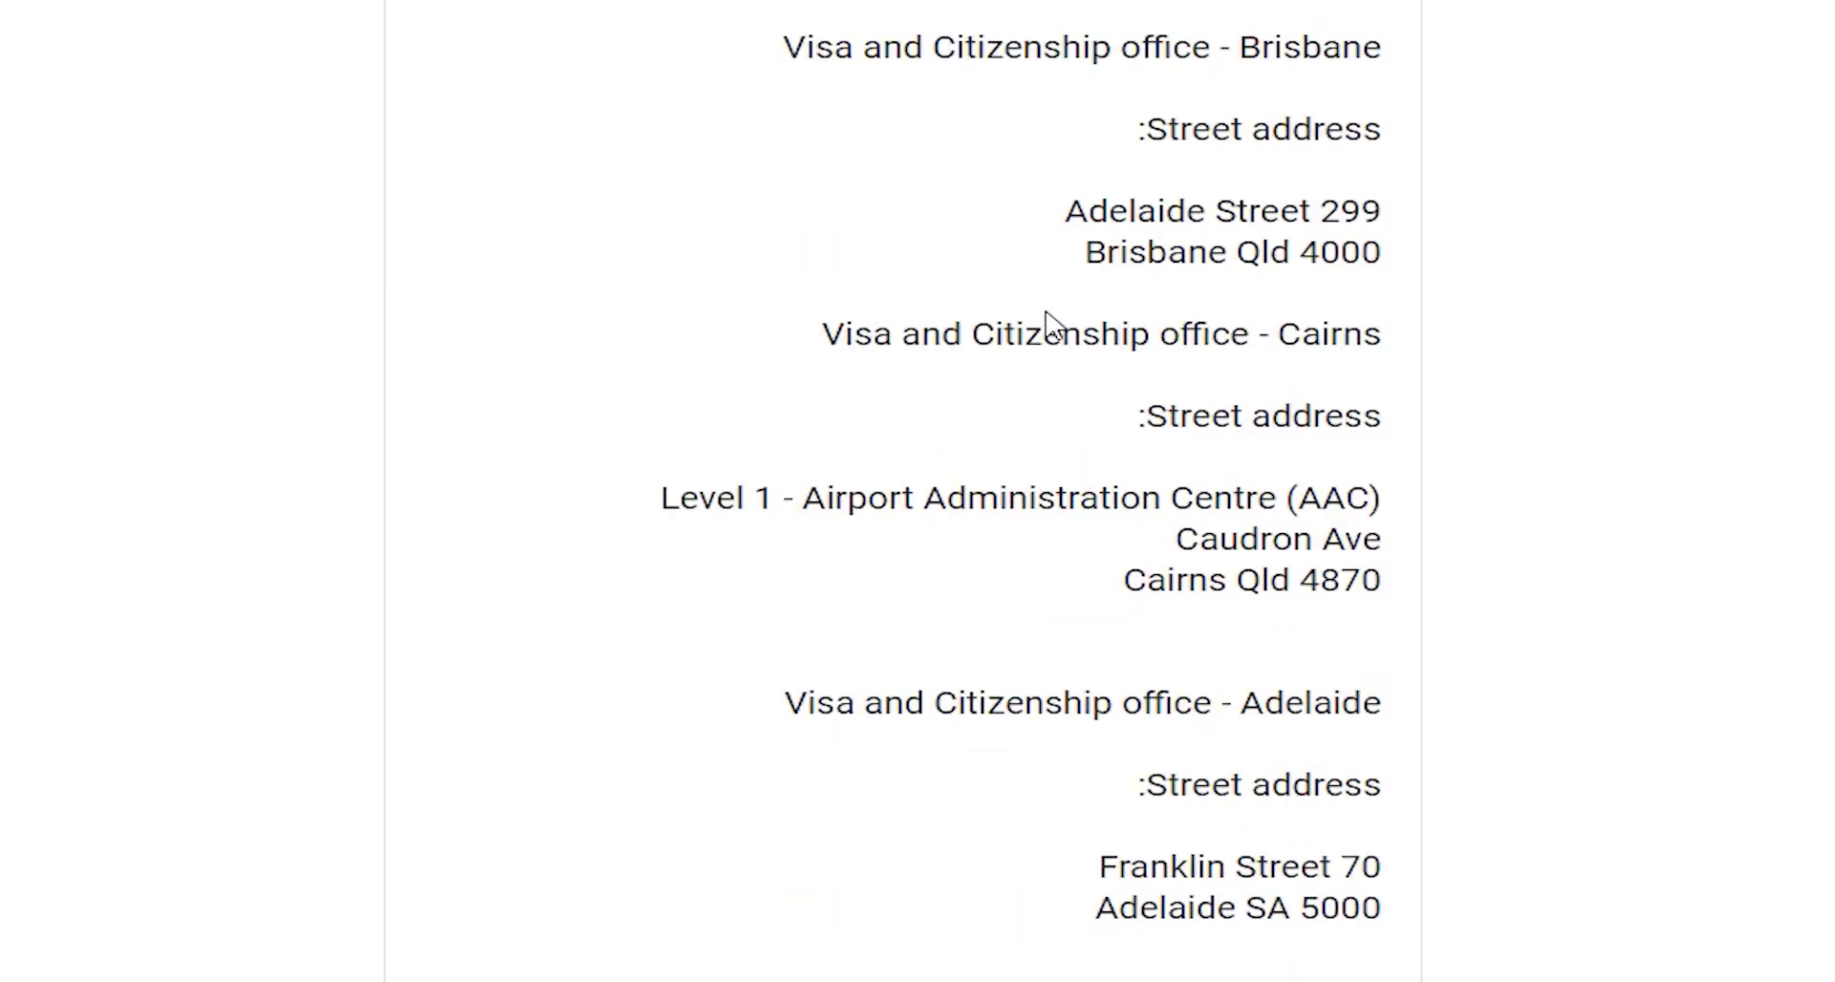
scroll(1048, 318, "down", 4)
scroll(1052, 323, "down", 8)
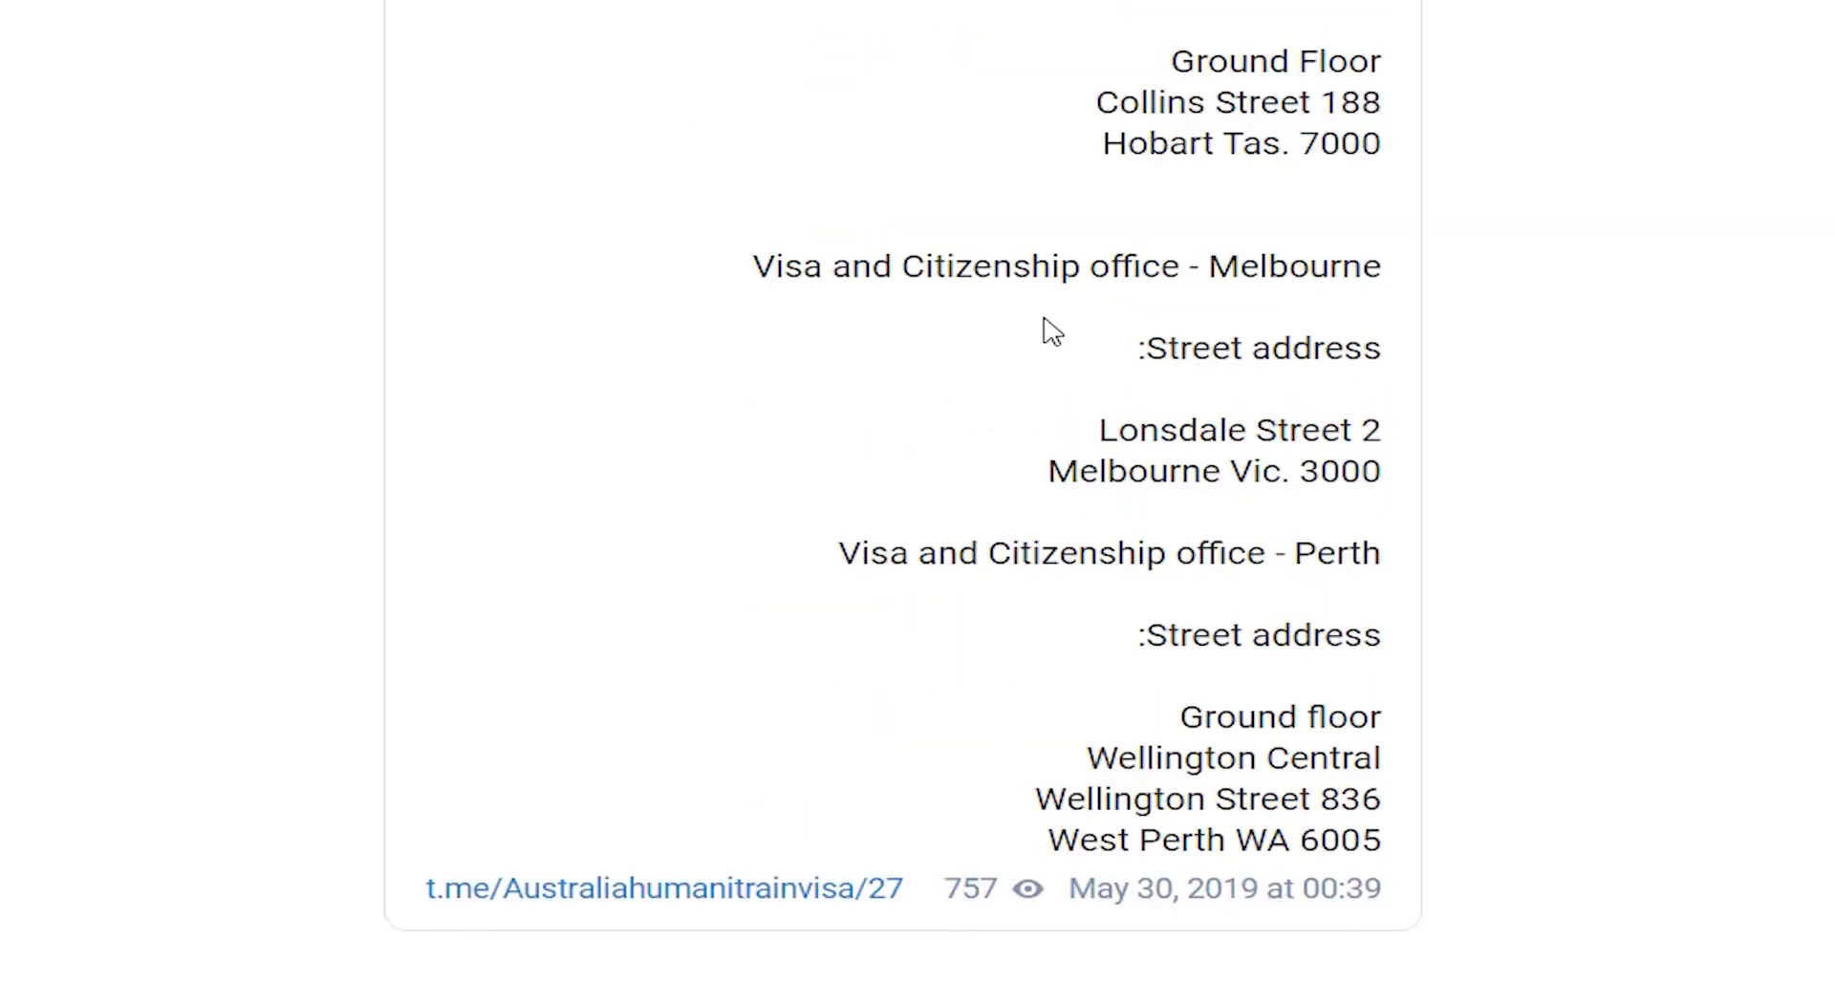
scroll(1054, 341, "up", 8)
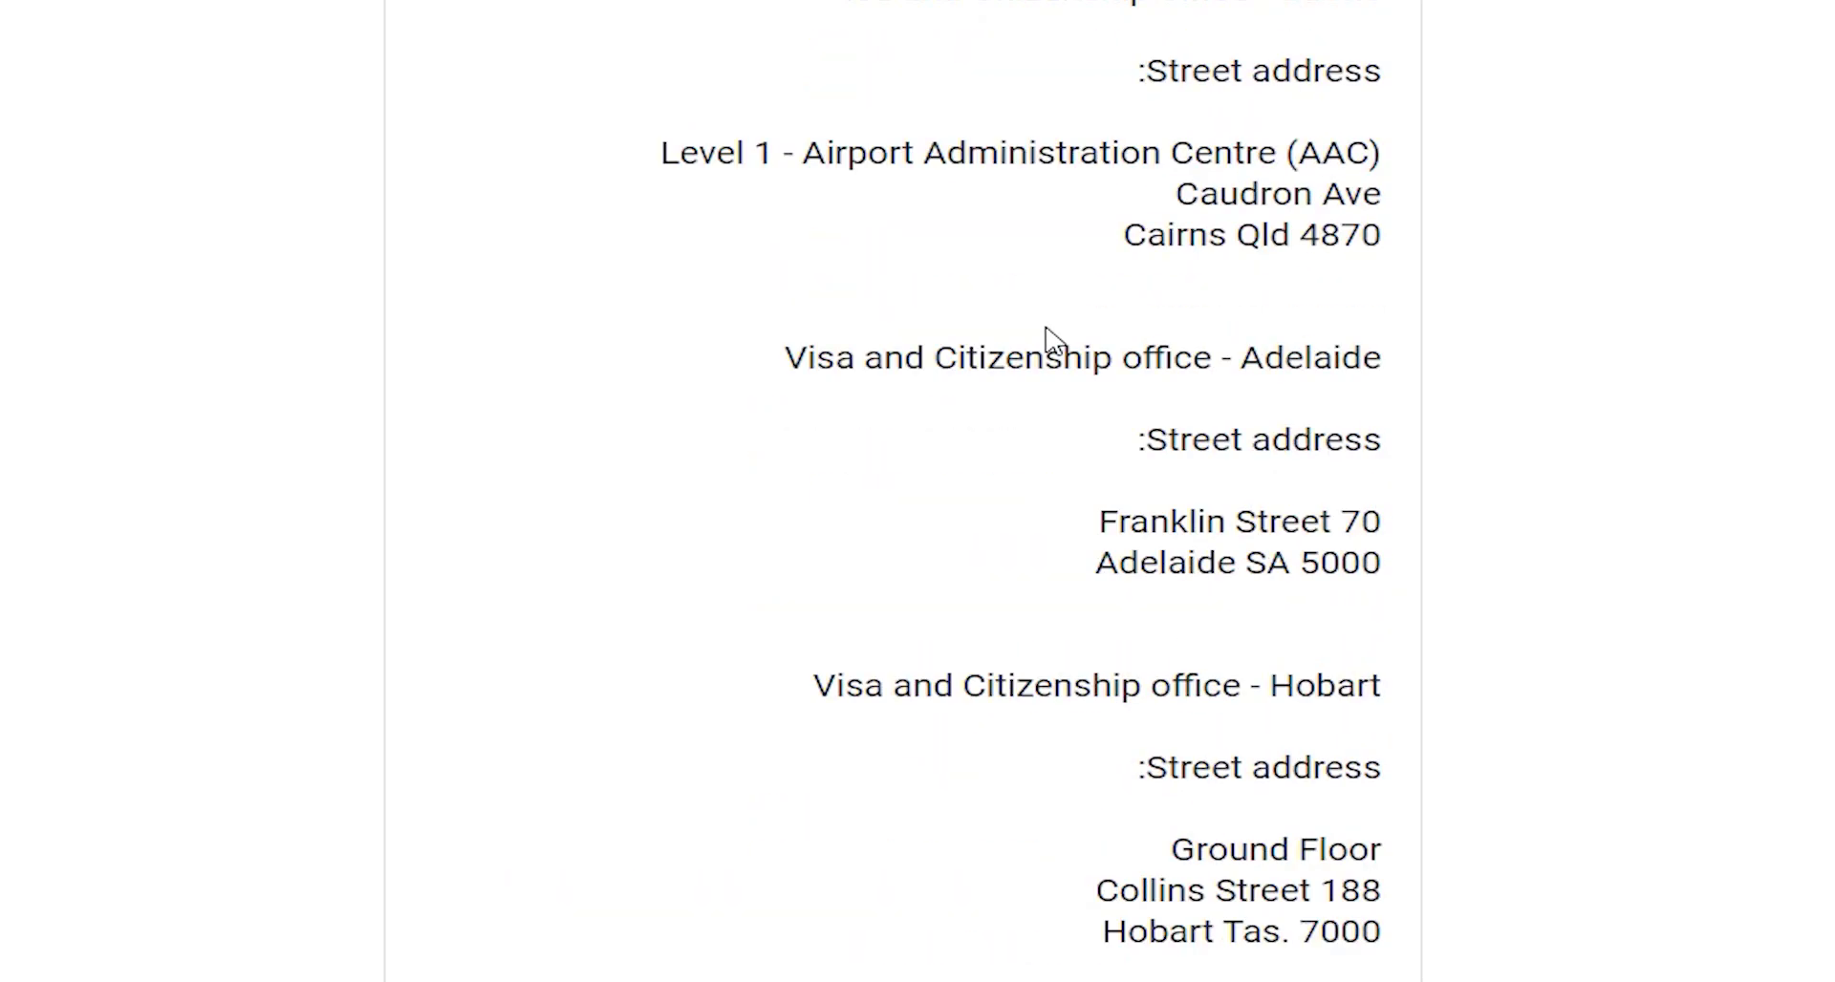
scroll(1054, 341, "down", 4)
scroll(1054, 341, "up", 4)
scroll(1054, 341, "down", 6)
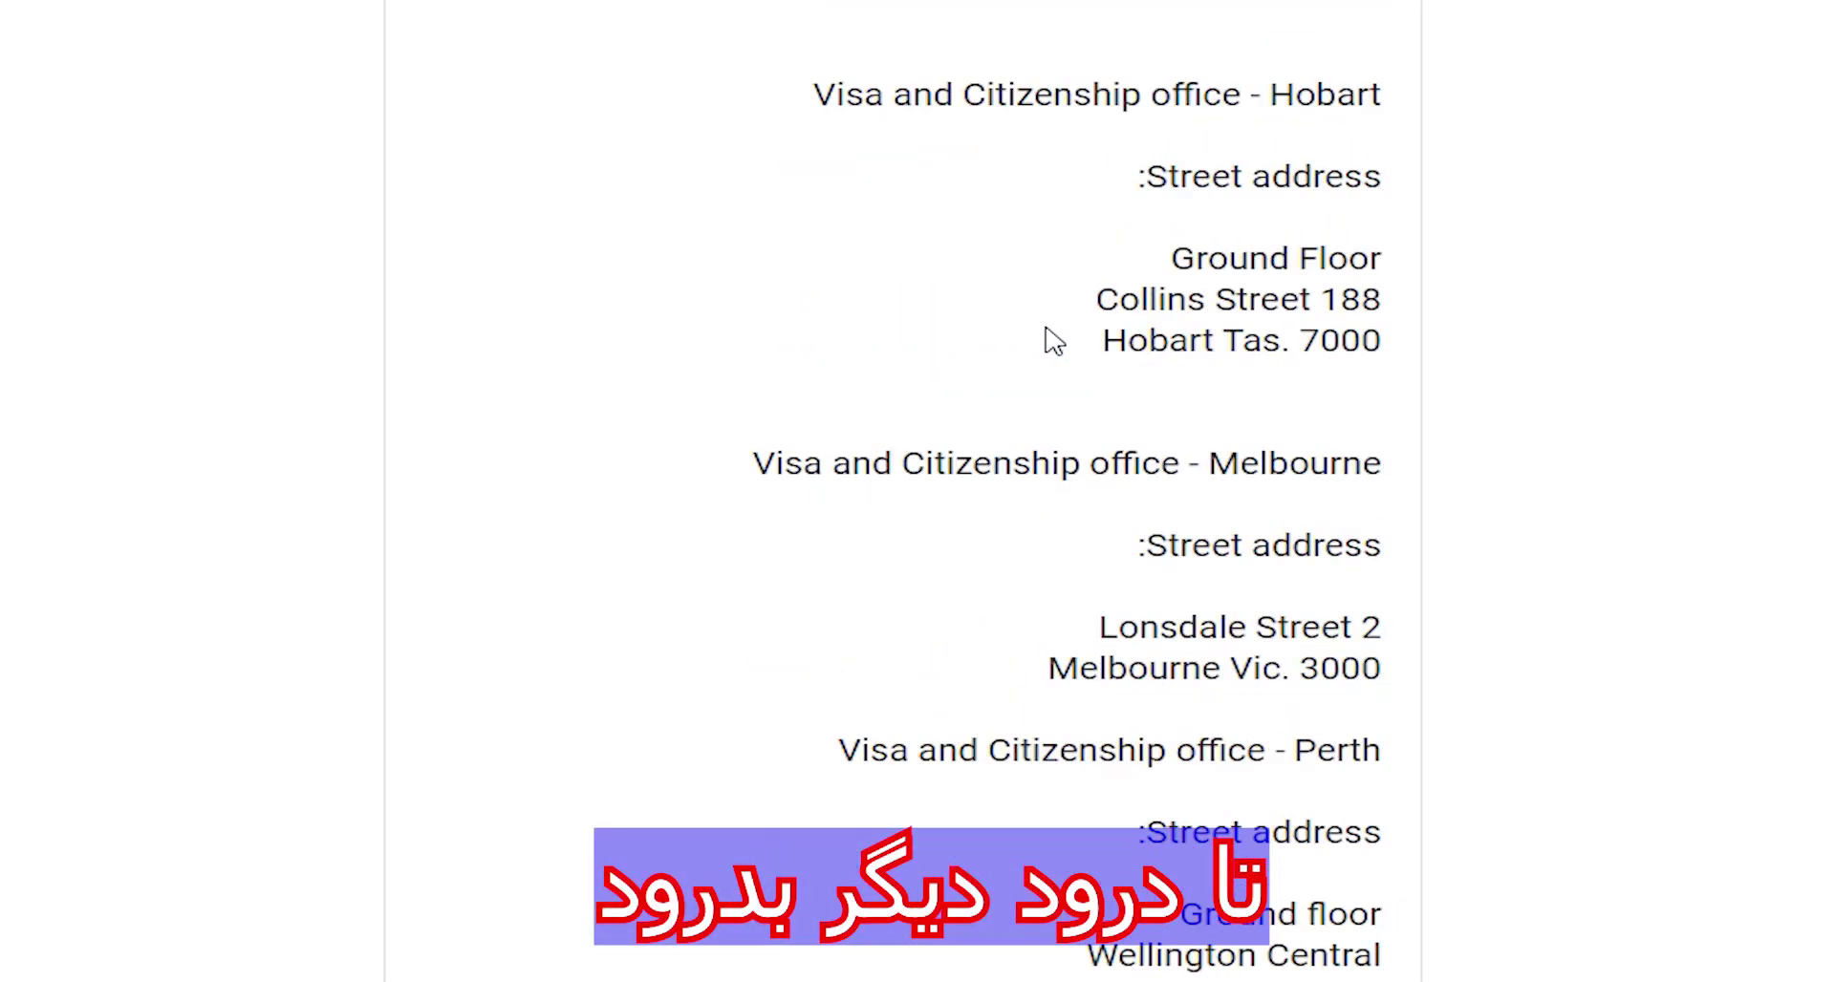